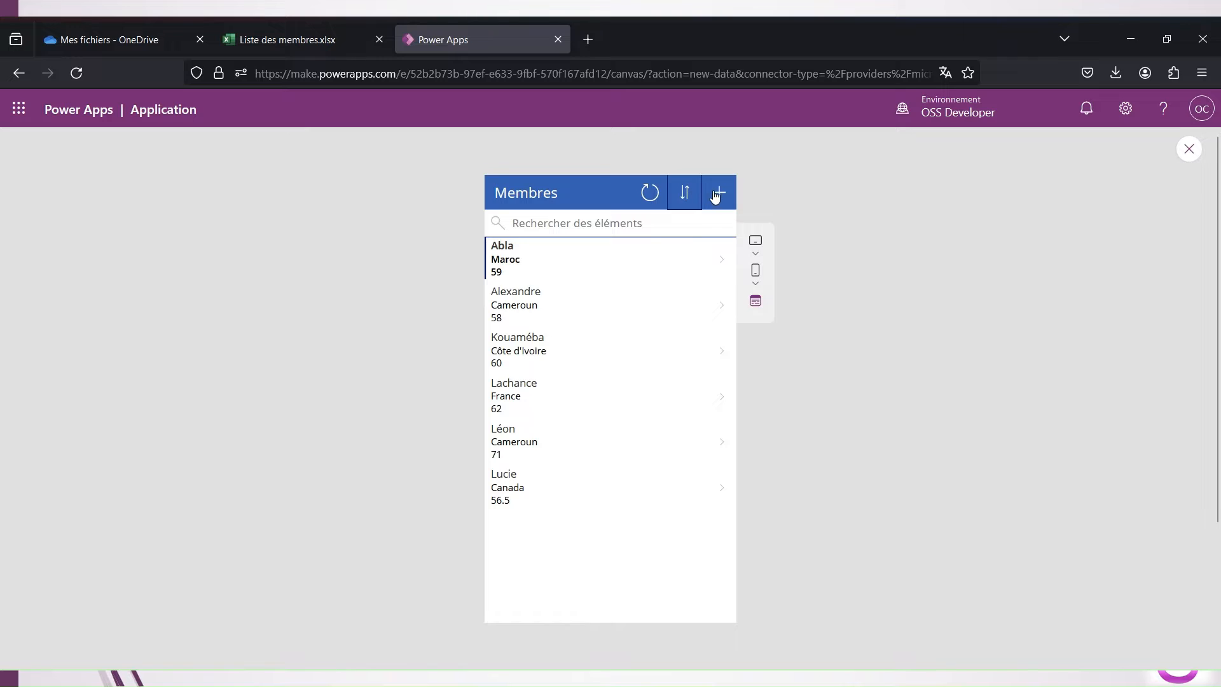
# Add a member with identification and country Toto, weight 10 kg and sex Masculin, and save the record
pyautogui.click(717, 193)
pyautogui.click(669, 247)
pyautogui.write('Toto')
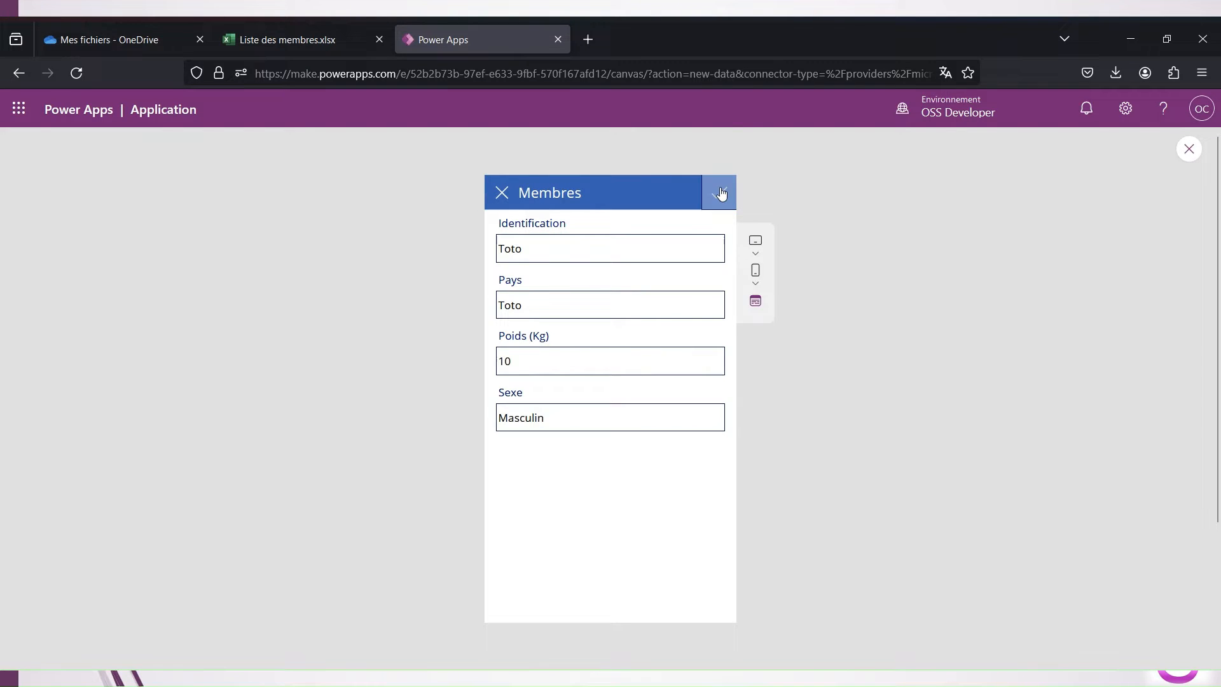
pyautogui.click(721, 194)
# Search for the 71 kg member from Cameroun by first name, set the weight to 70 kg and save the record
pyautogui.click(657, 223)
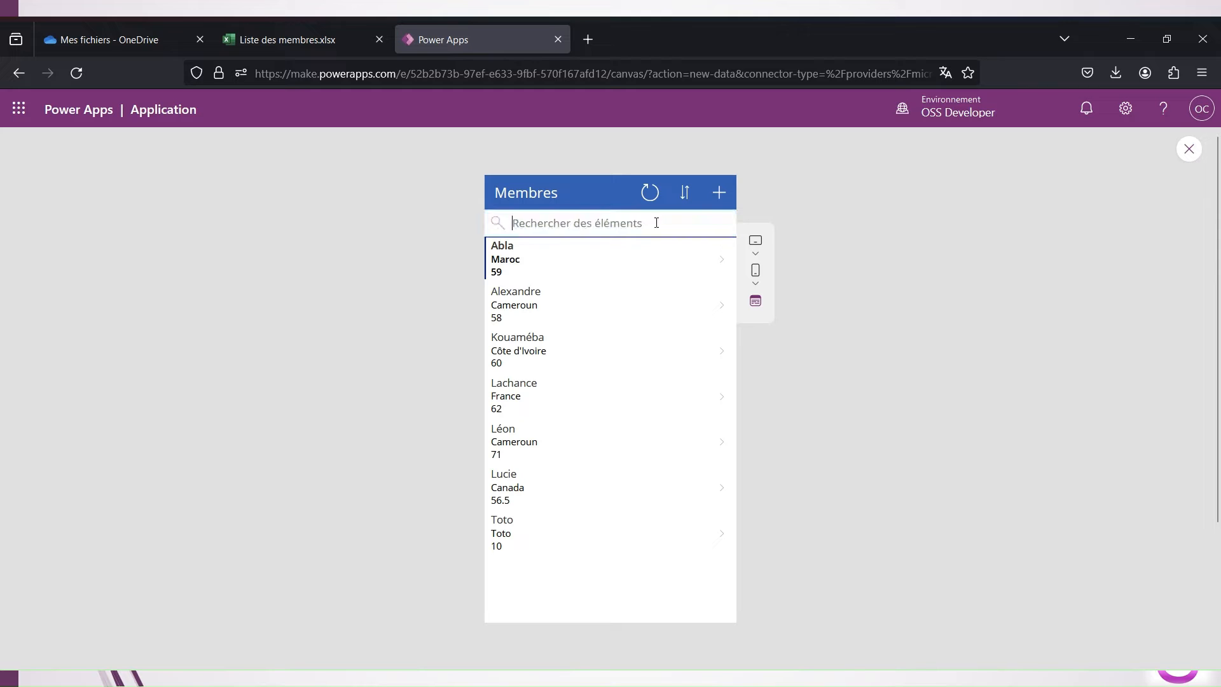
pyautogui.write('Léon')
pyautogui.click(586, 270)
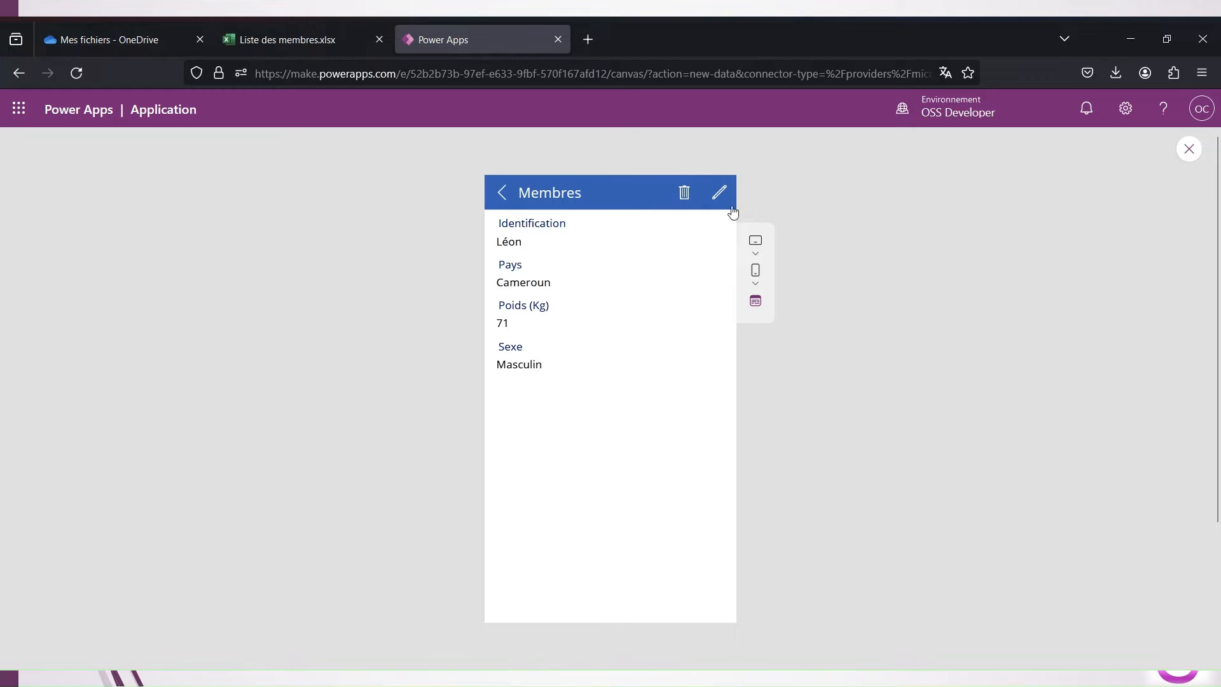
pyautogui.click(719, 192)
pyautogui.click(625, 364)
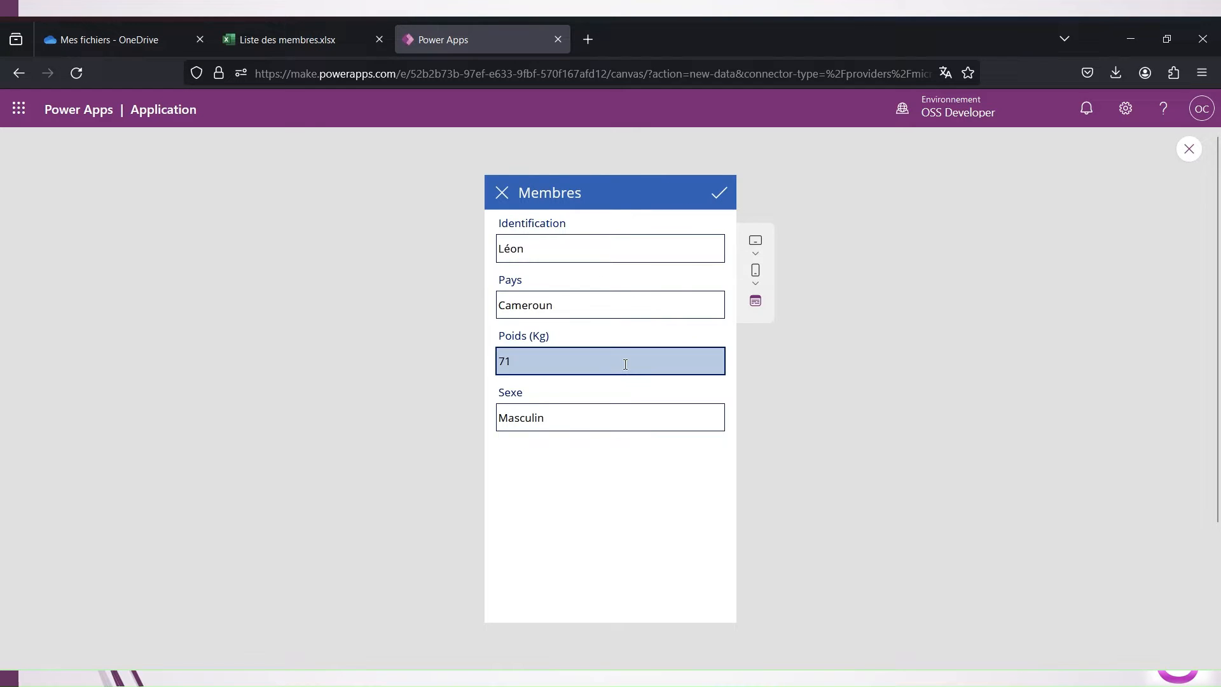
pyautogui.press('BackSpace')
pyautogui.write('0')
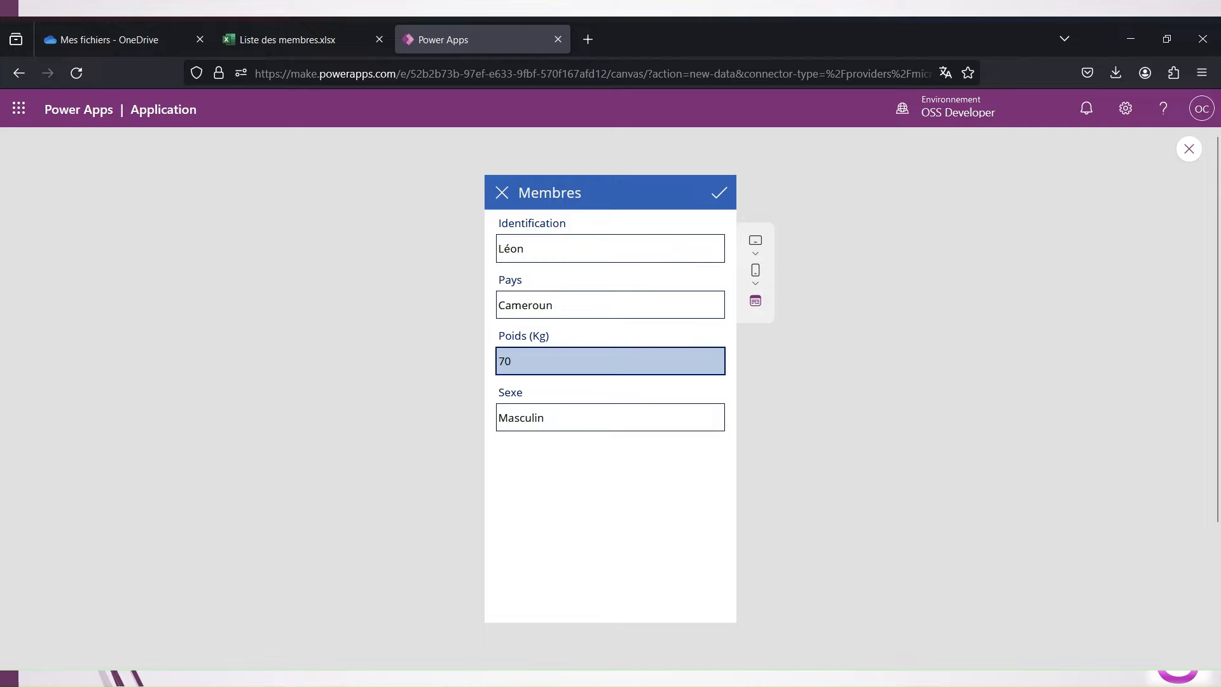
pyautogui.click(719, 196)
pyautogui.click(500, 193)
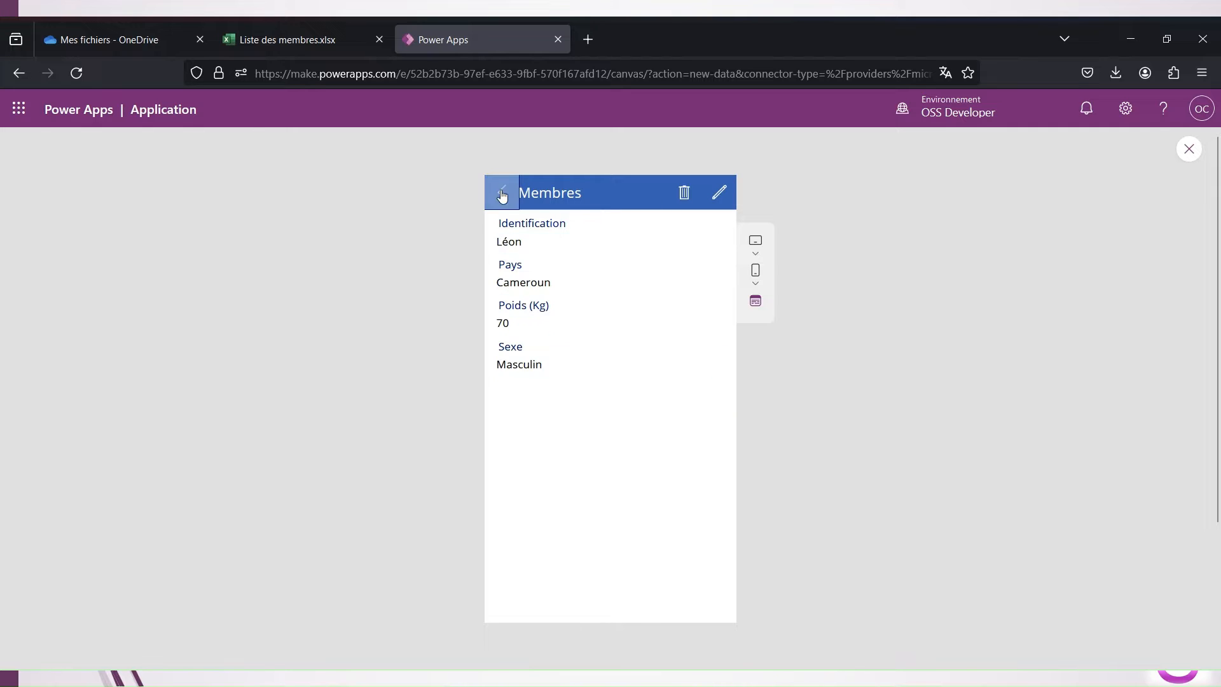
# Search the members for "to", delete the Toto record and clear the search
pyautogui.doubleClick(519, 222)
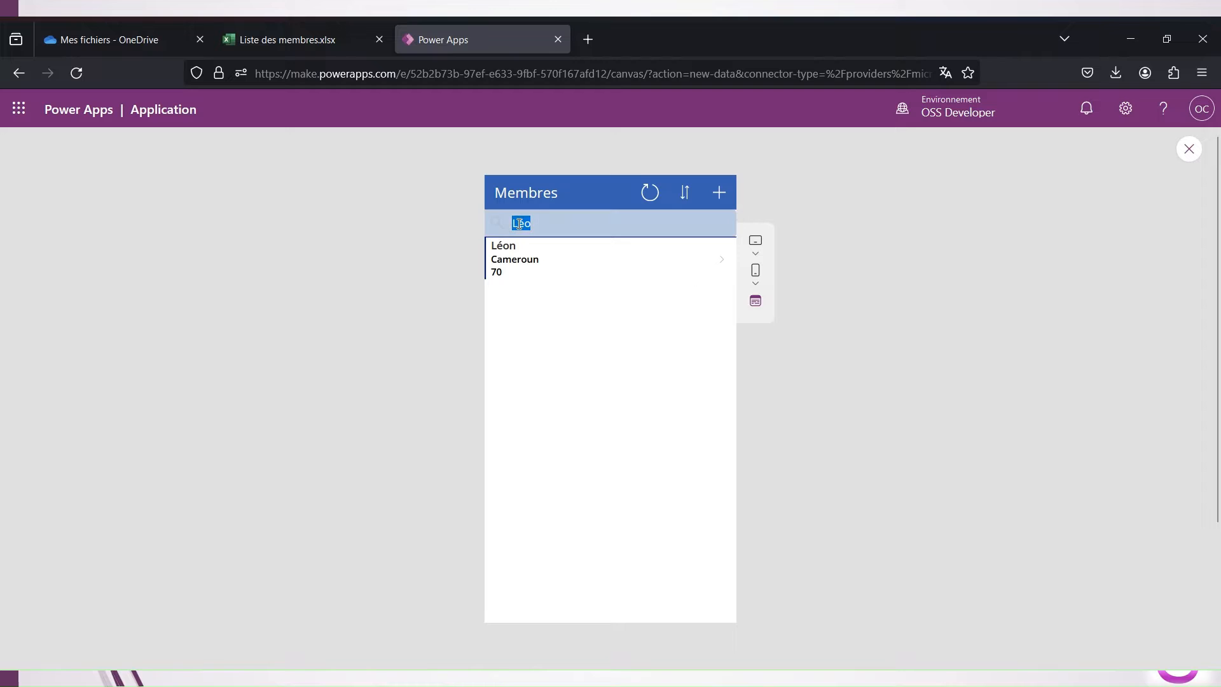
pyautogui.write('to')
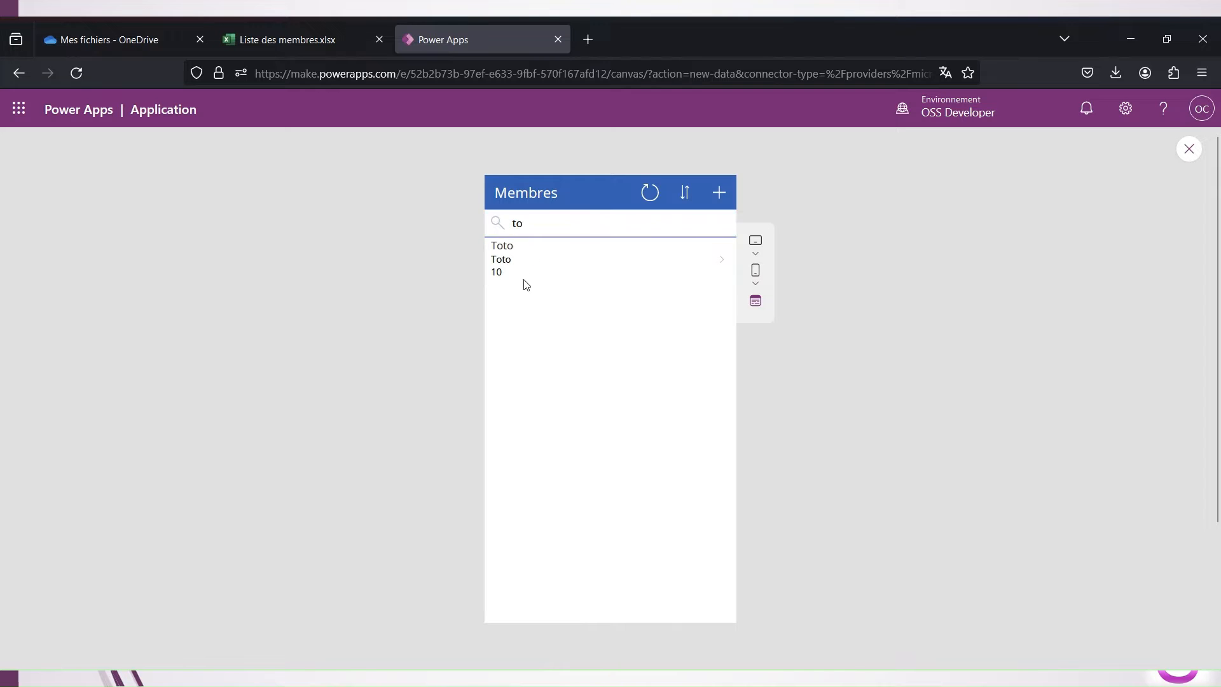
pyautogui.click(532, 268)
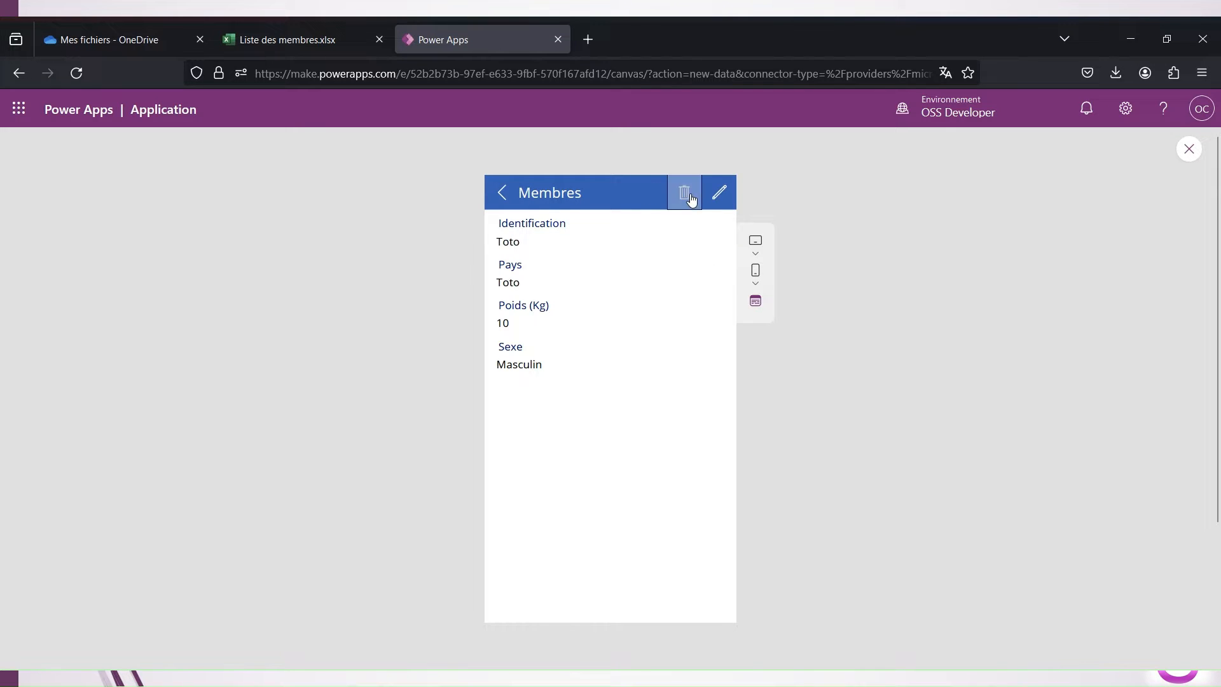
pyautogui.click(686, 192)
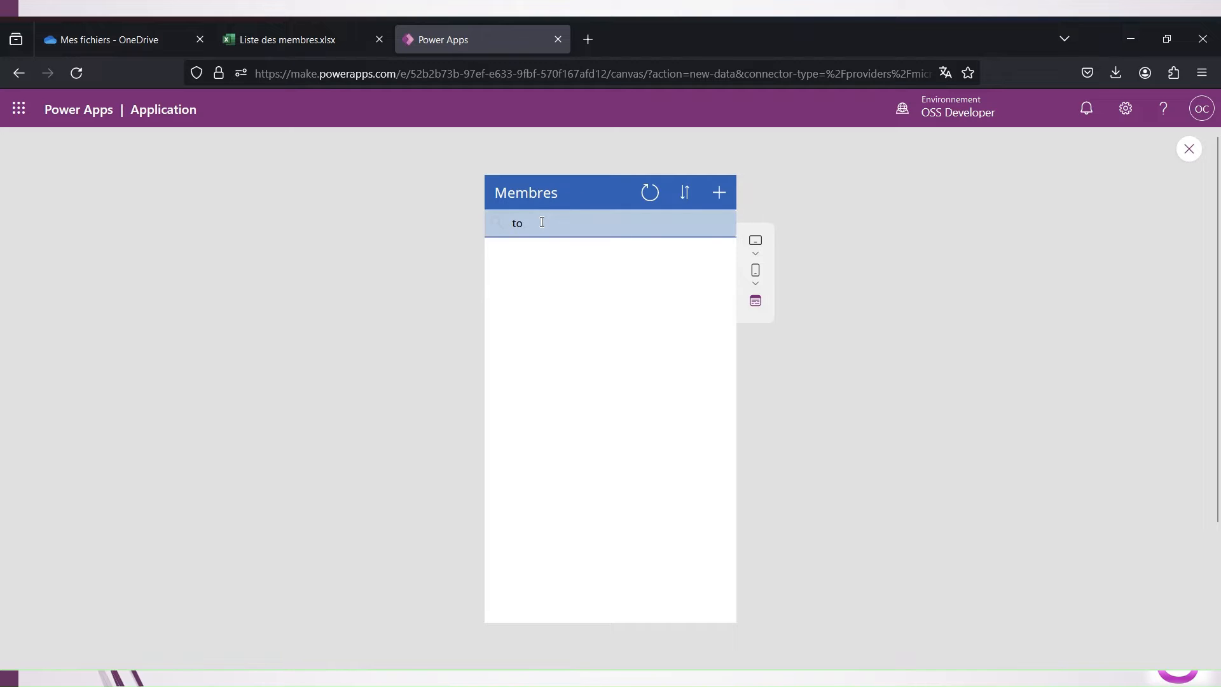
pyautogui.press('BackSpace')
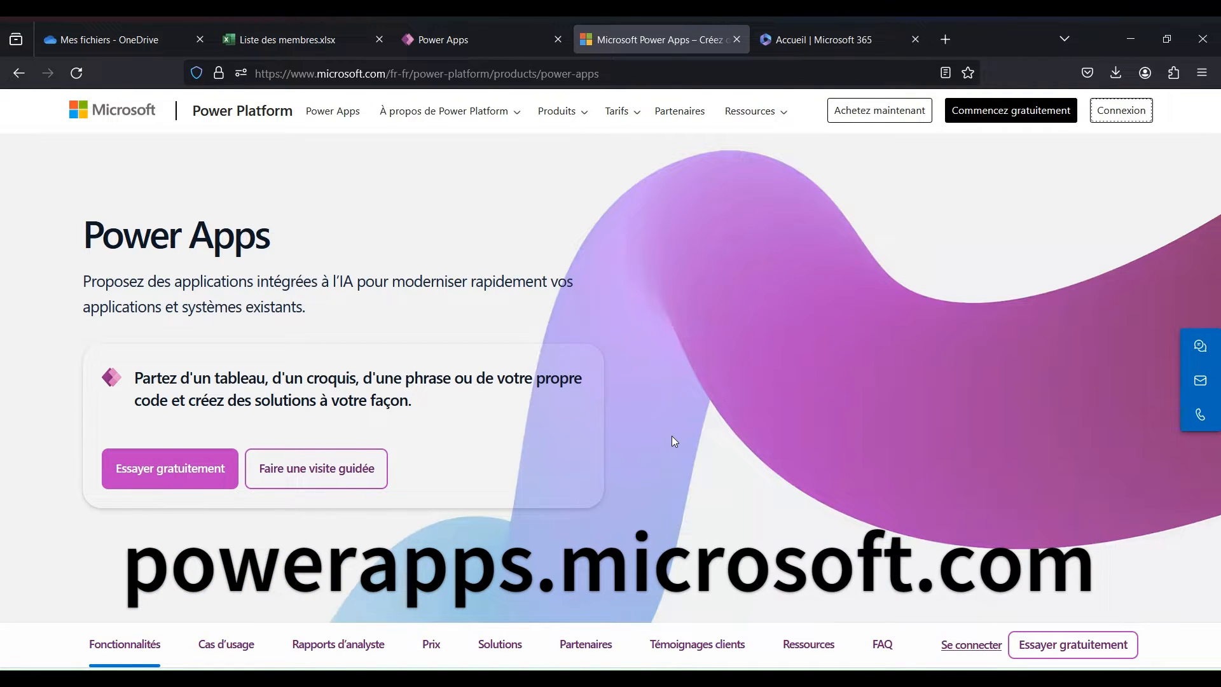
# Enter the Power Apps portal from Microsoft's product page, and view the full application list in Microsoft 365
pyautogui.click(1113, 120)
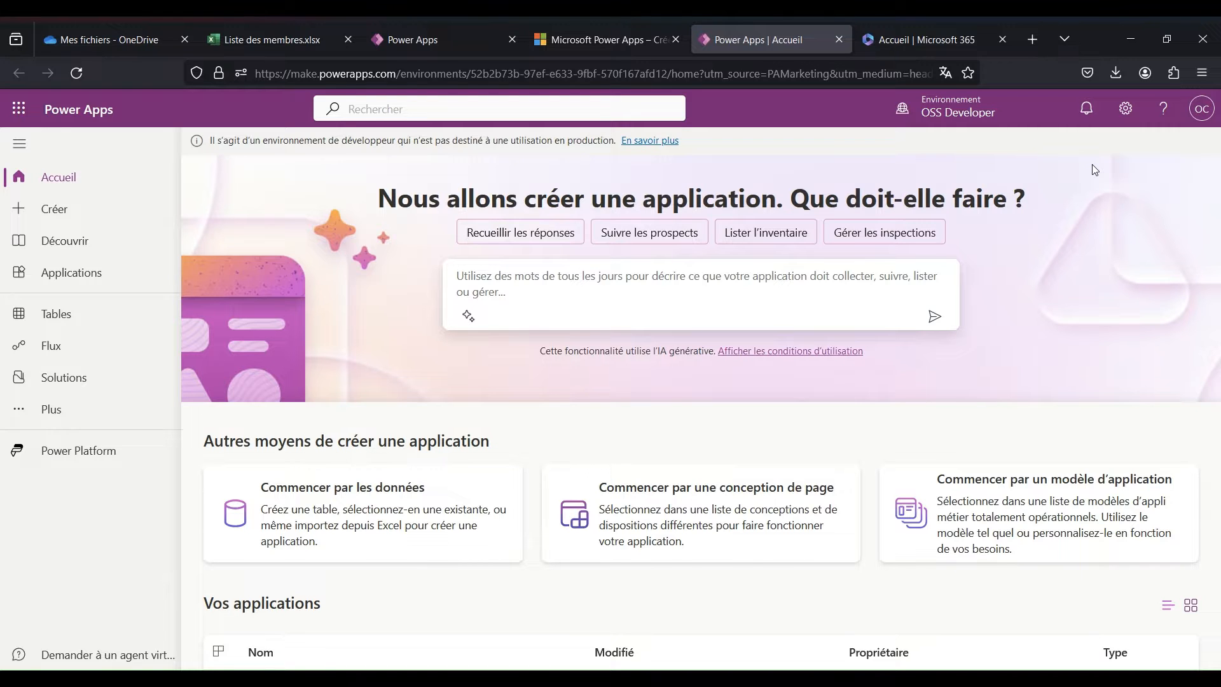
pyautogui.click(929, 40)
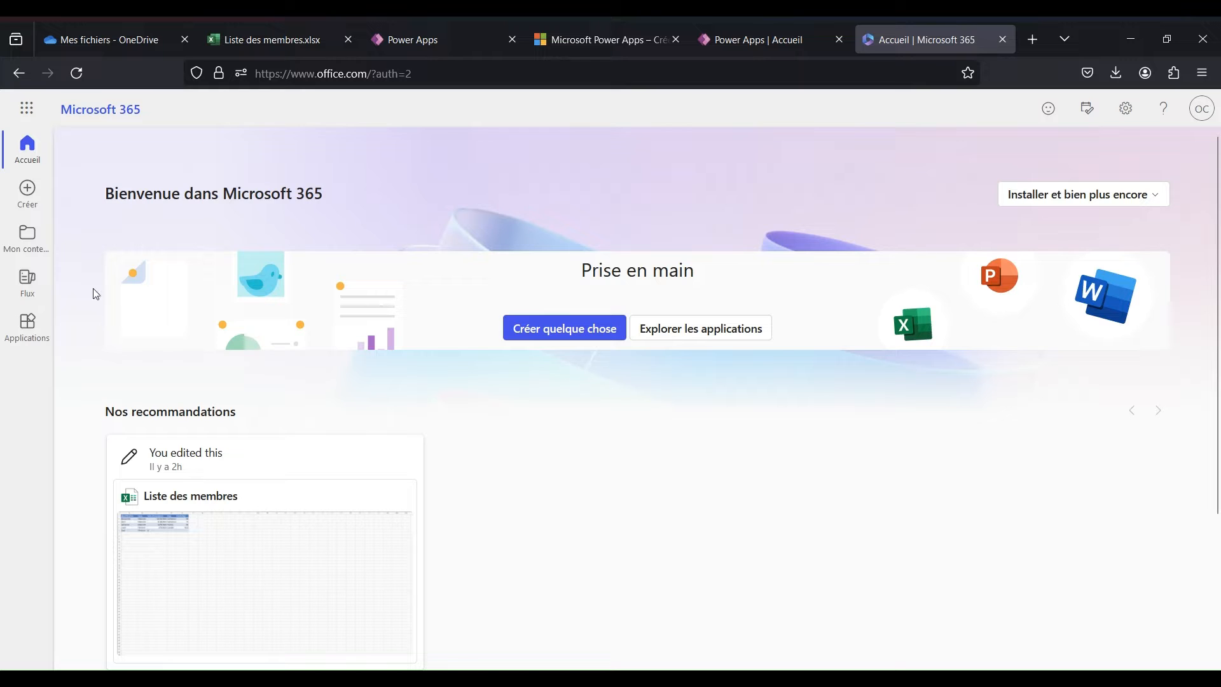
pyautogui.click(15, 332)
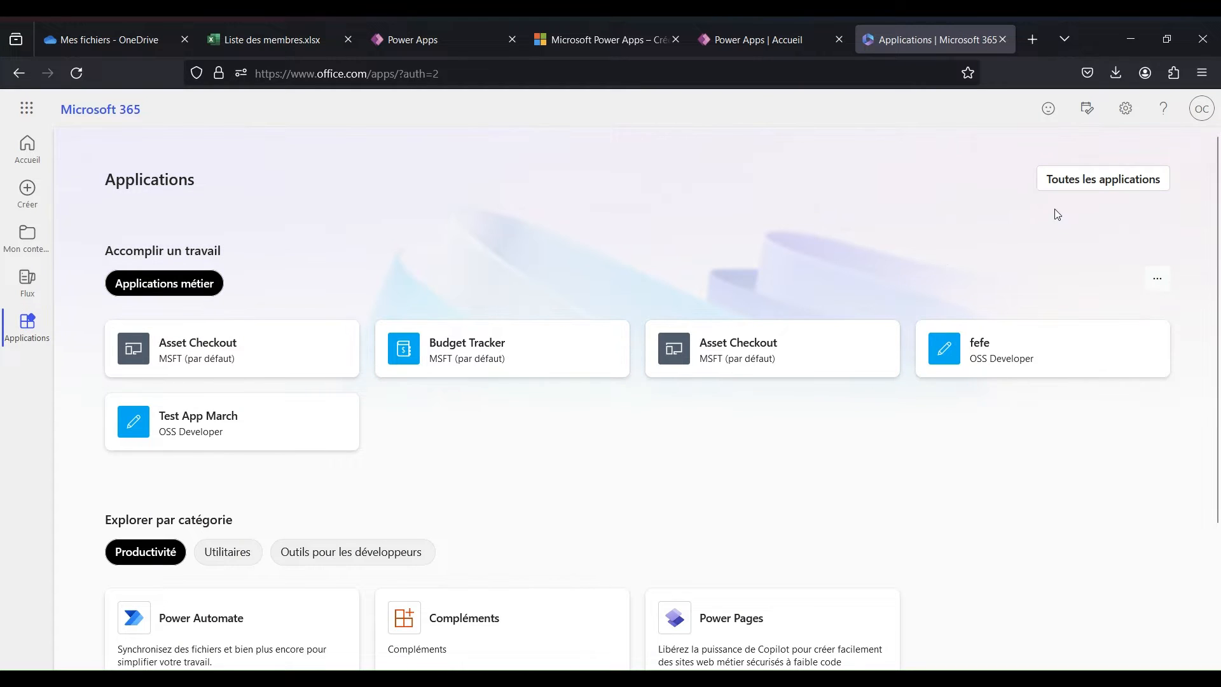
pyautogui.click(1091, 185)
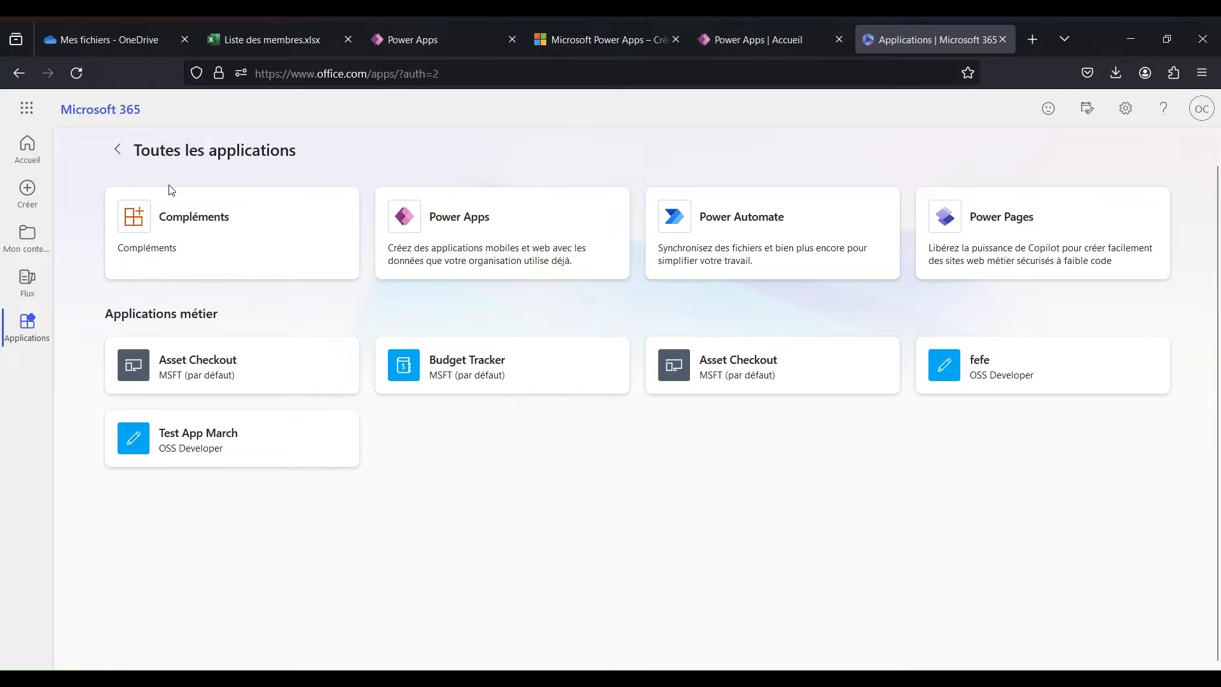
pyautogui.click(118, 150)
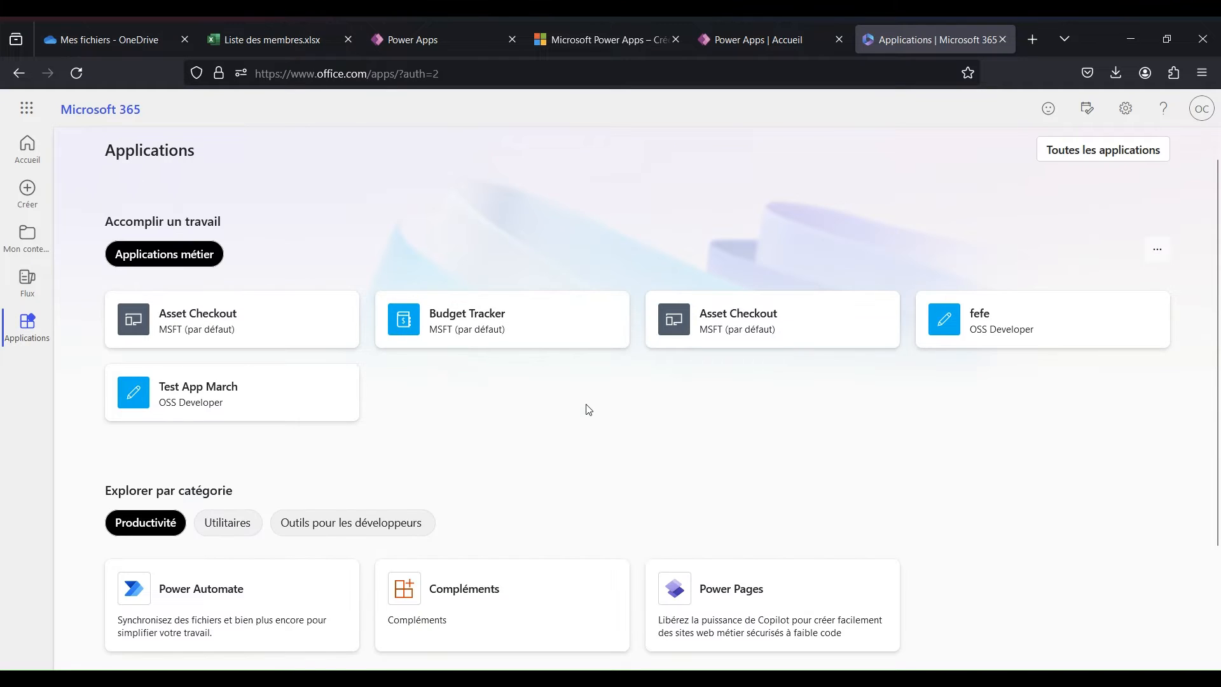
# Show the Outils pour les développeurs category in Microsoft 365 and open Power Apps from it
pyautogui.scroll(-2, 589, 410)
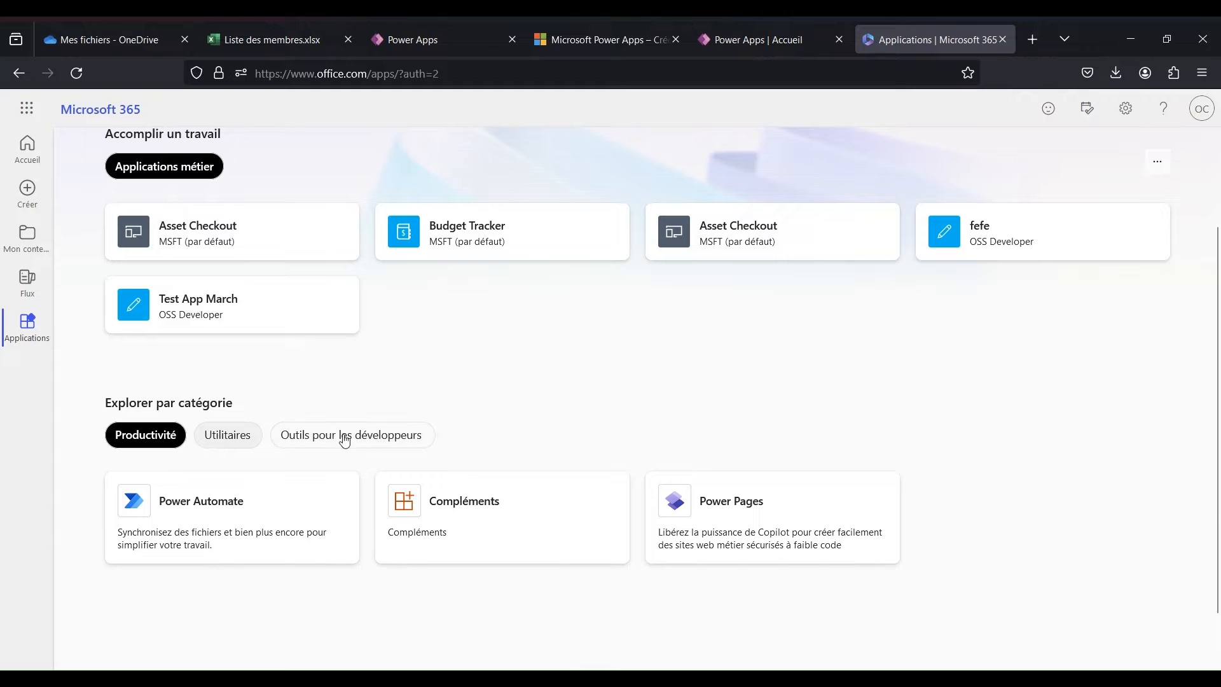
pyautogui.click(374, 444)
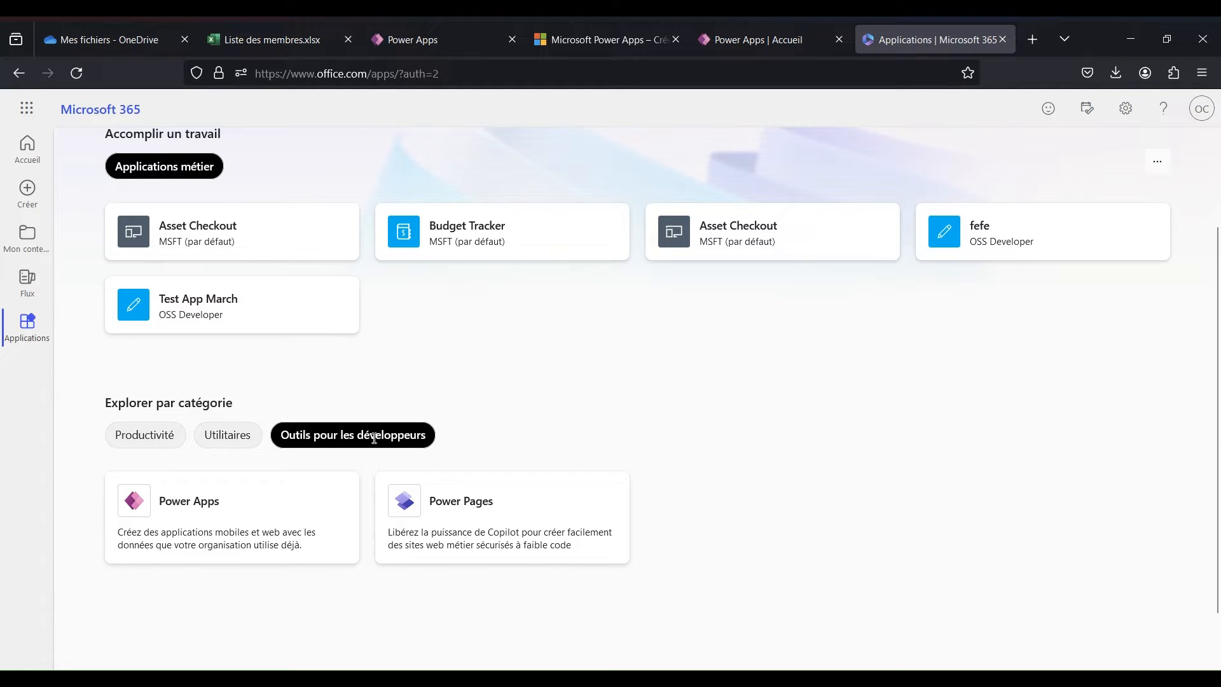
pyautogui.click(240, 520)
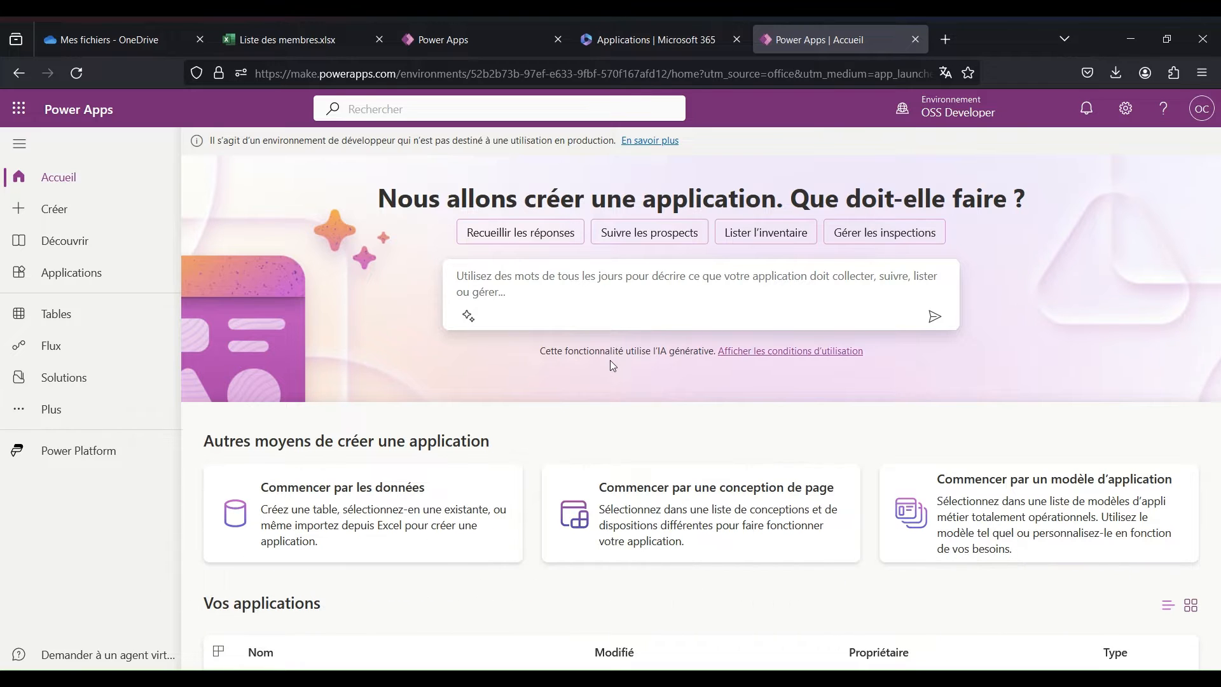
# Examine the data source options for starting an application from data, and return to the home page
pyautogui.scroll(-2, 512, 426)
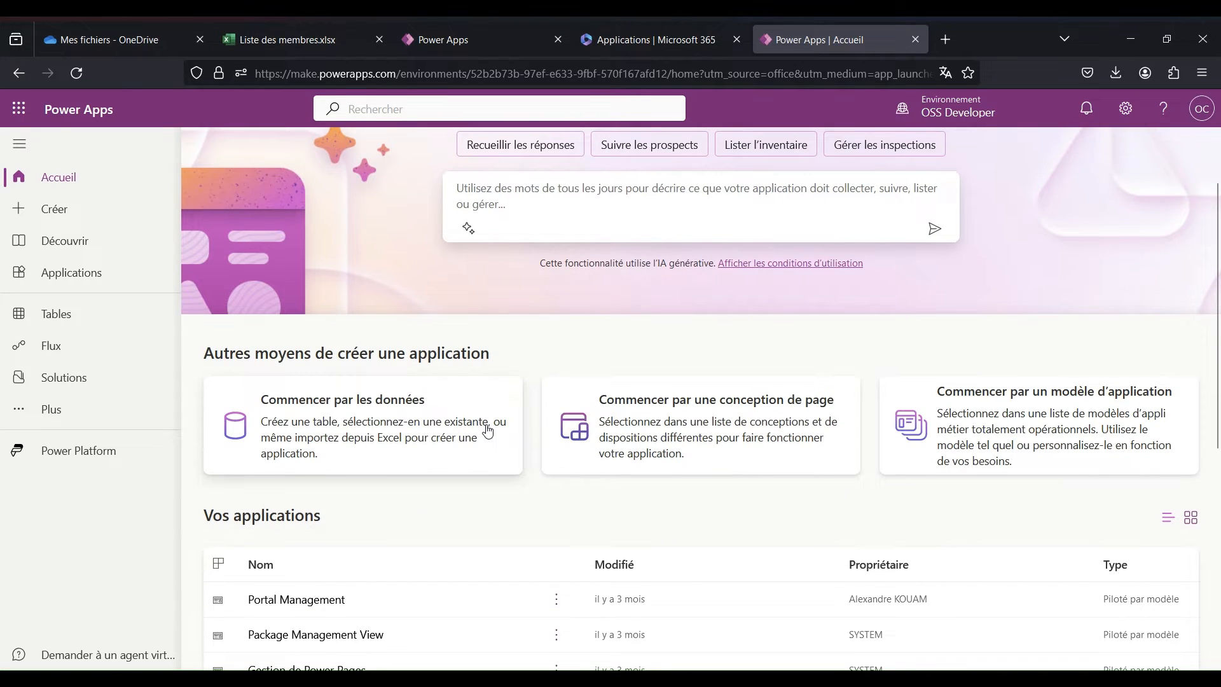
pyautogui.click(487, 430)
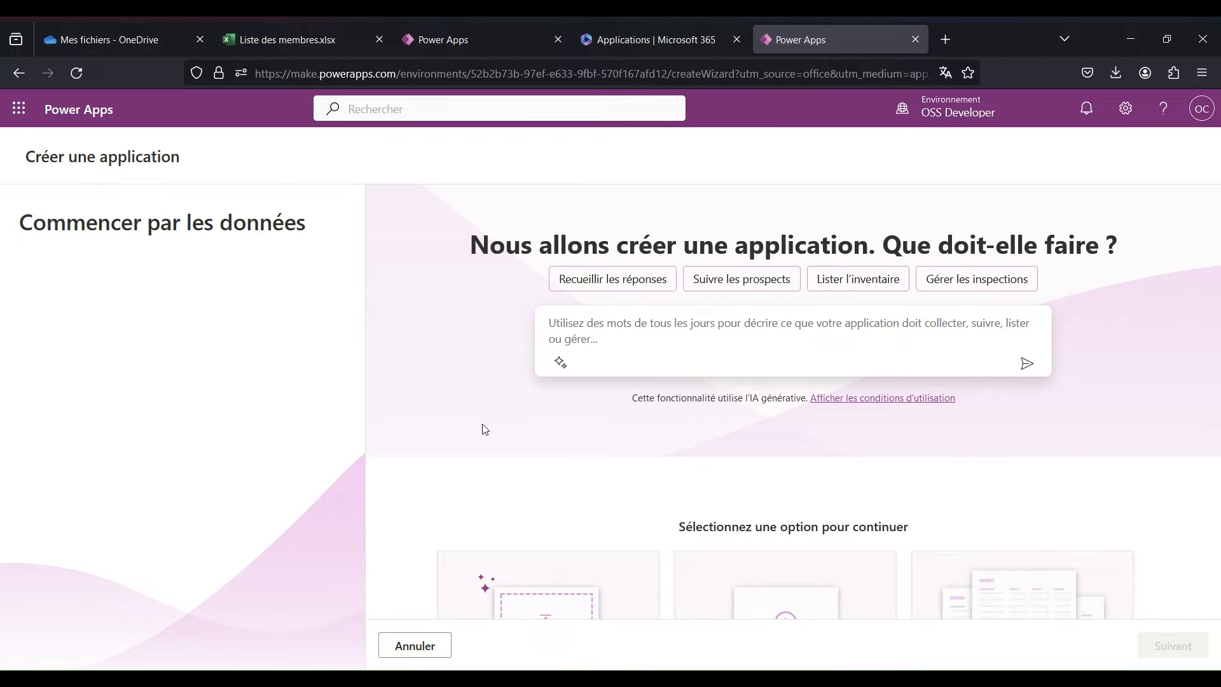
pyautogui.scroll(-5, 484, 429)
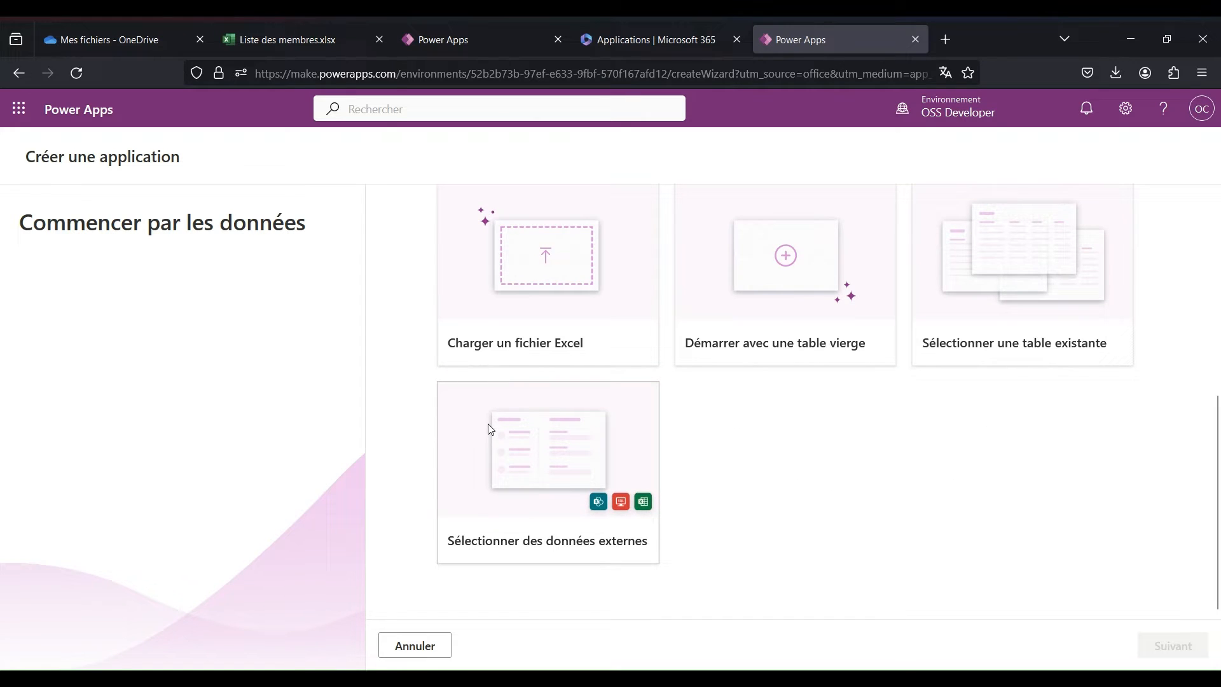
pyautogui.click(415, 646)
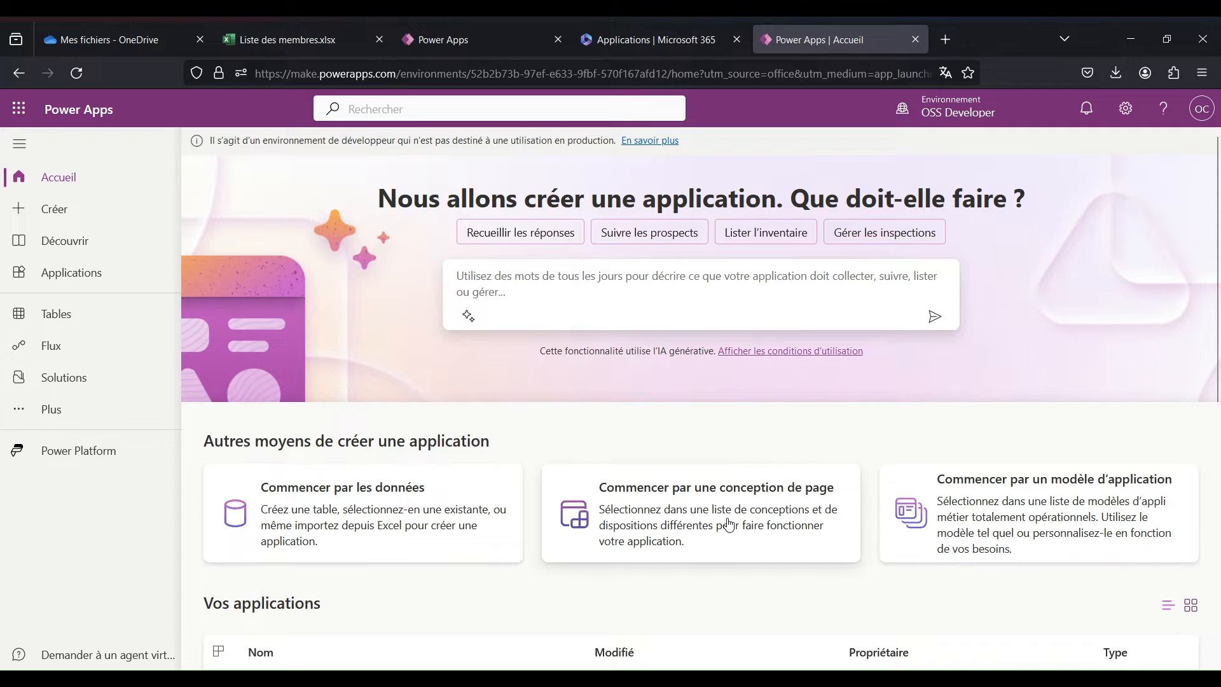
# Examine the layouts offered for starting an application from a page design, and leave the wizard
pyautogui.click(729, 523)
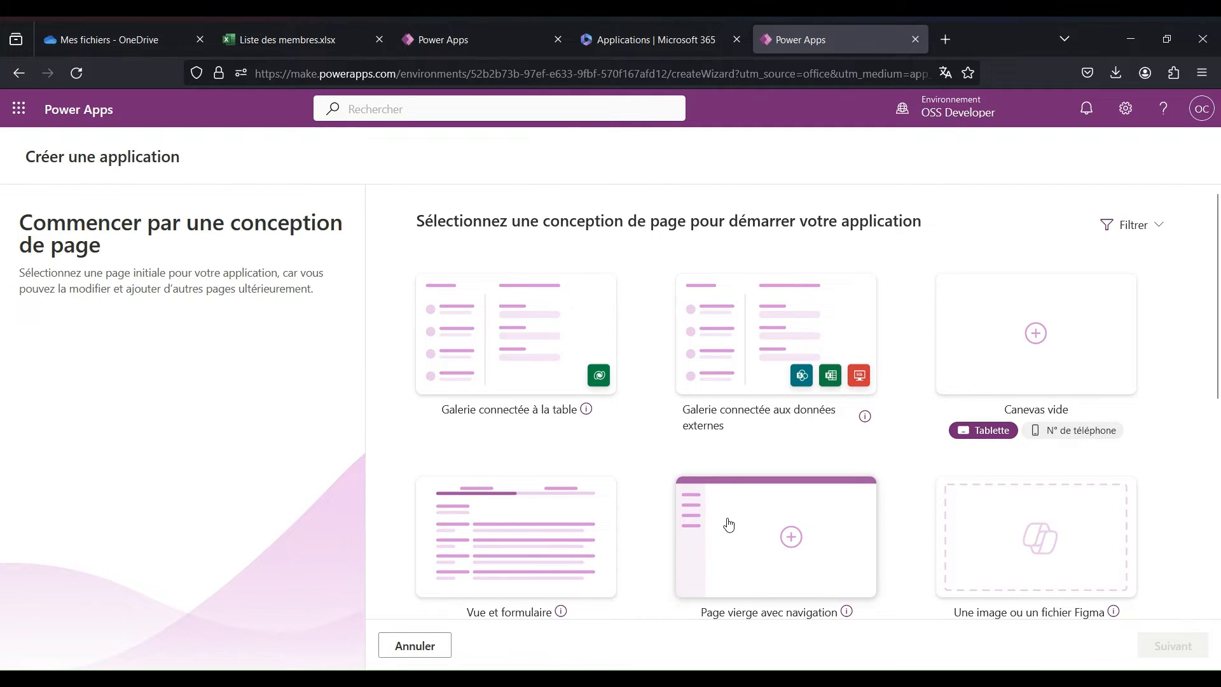
pyautogui.scroll(-1, 728, 524)
pyautogui.scroll(-6, 729, 523)
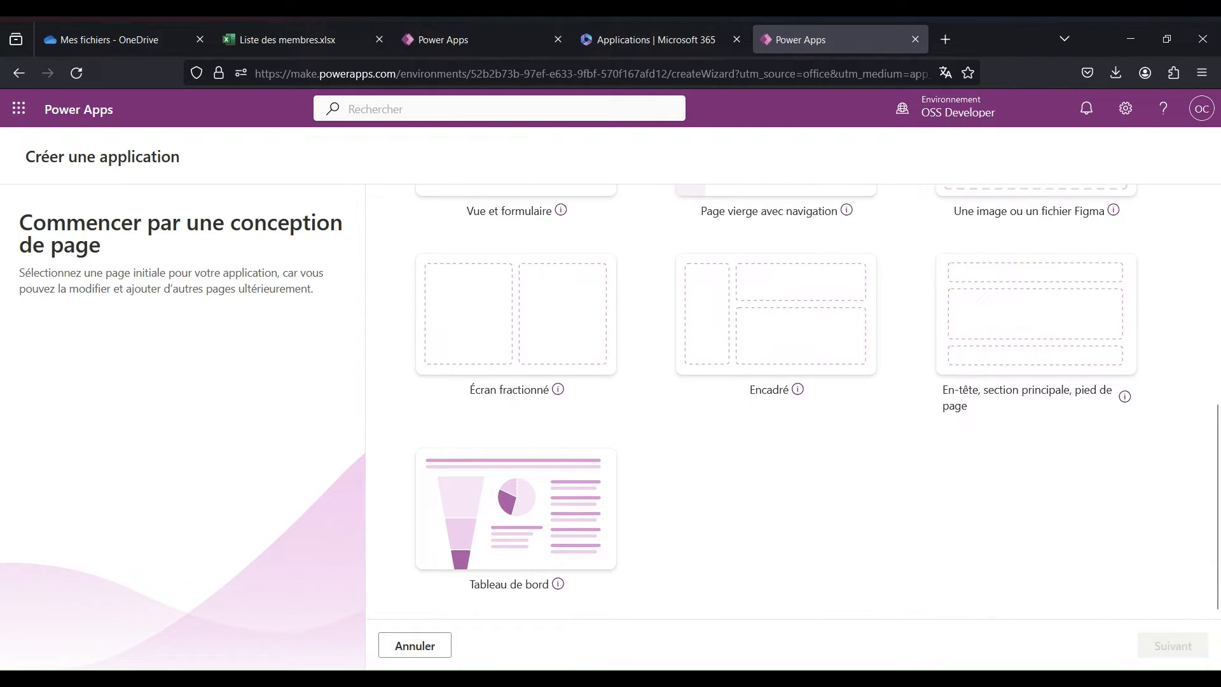
pyautogui.click(400, 646)
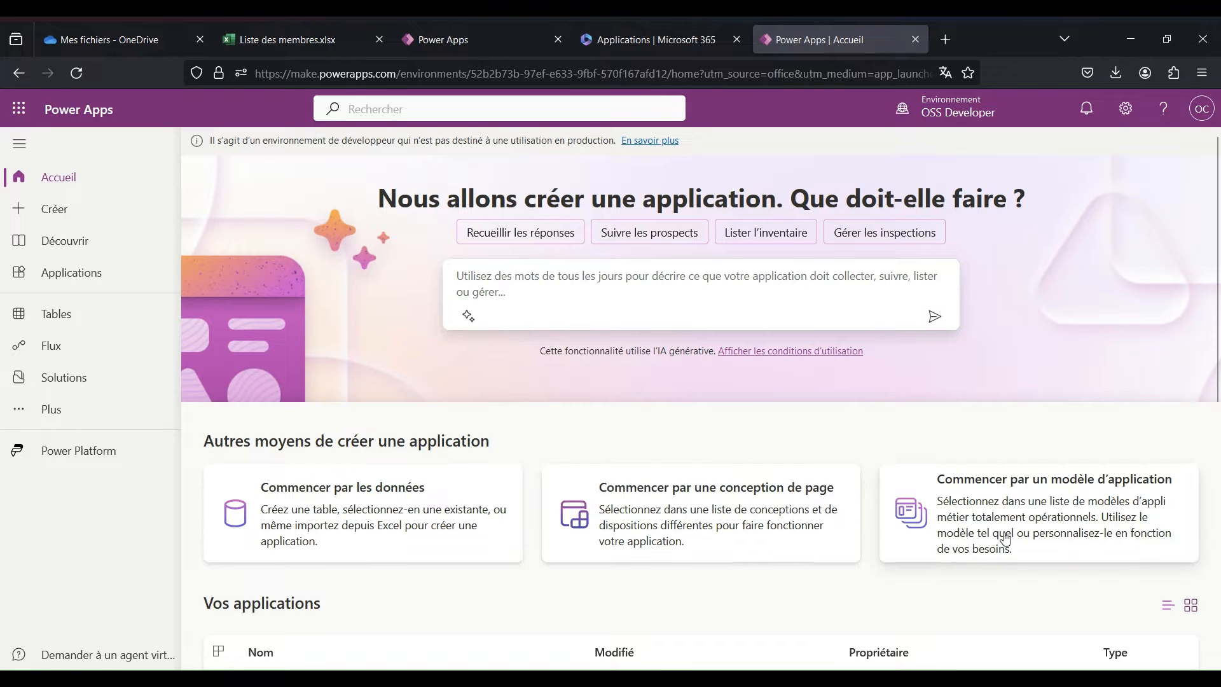
# Browse the application templates, including the data-centred mobile ones, and leave without choosing any
pyautogui.click(1055, 530)
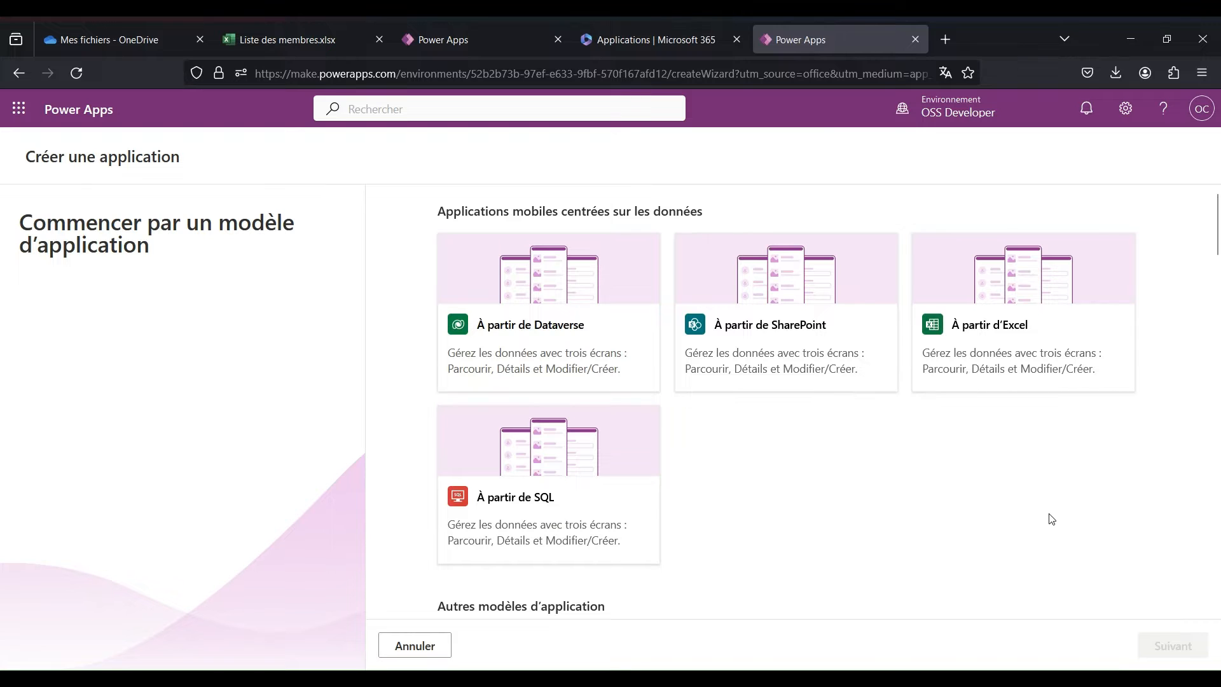
pyautogui.scroll(-4, 1053, 525)
pyautogui.scroll(-7, 1051, 519)
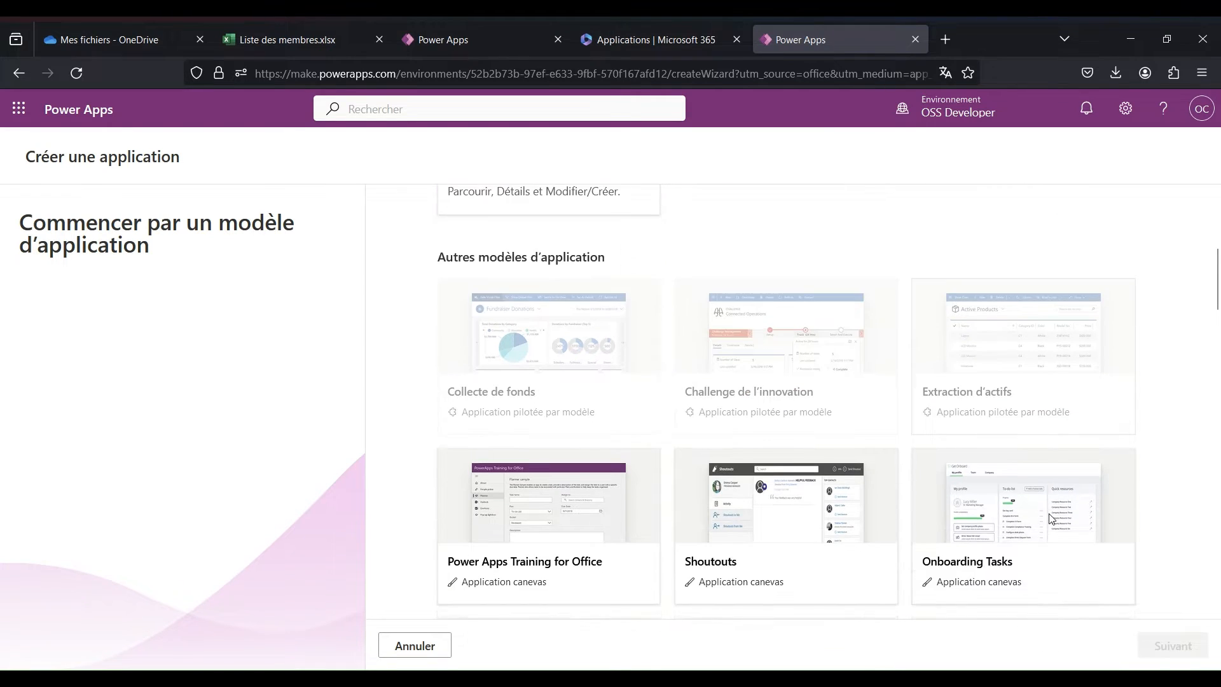
pyautogui.scroll(-4, 1051, 519)
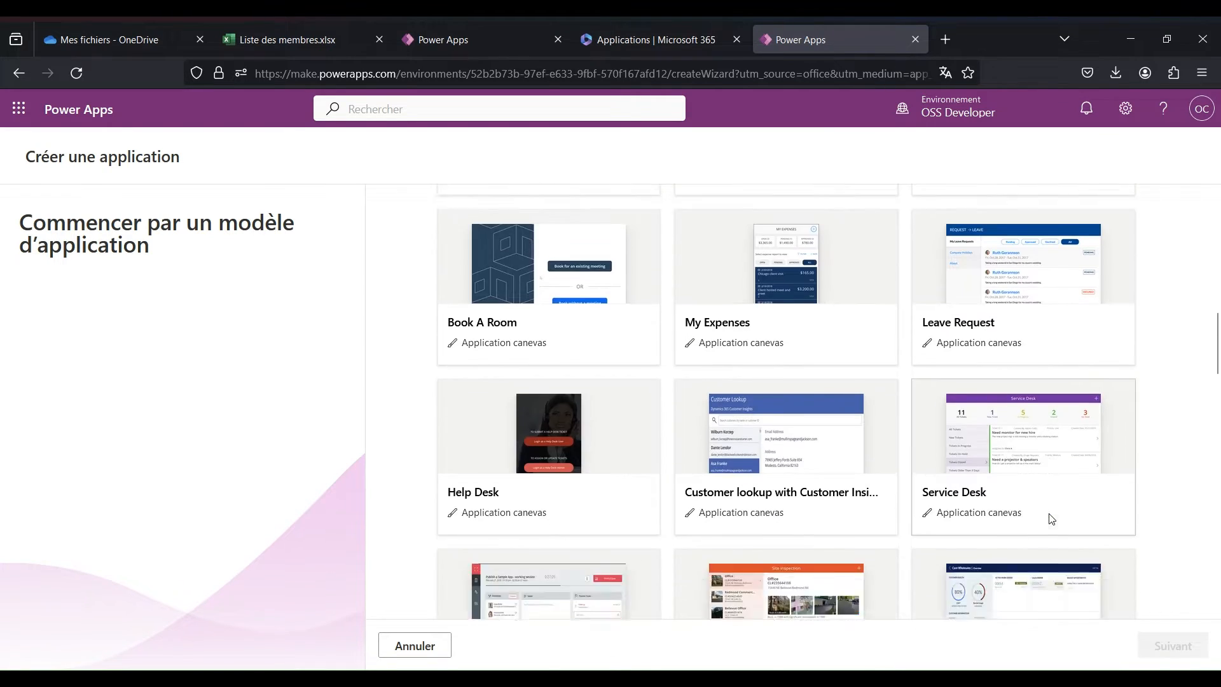
pyautogui.click(407, 647)
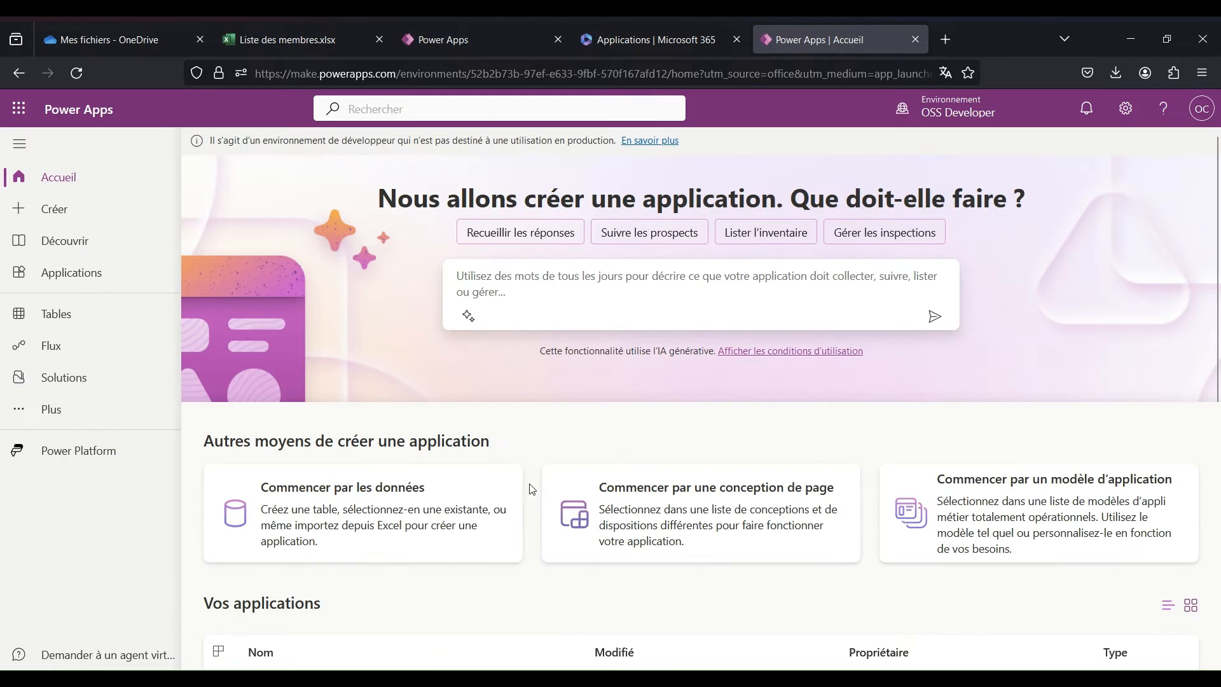
# Review the existing applications and learning modules on the home page, and open the full learning list
pyautogui.scroll(-5, 558, 474)
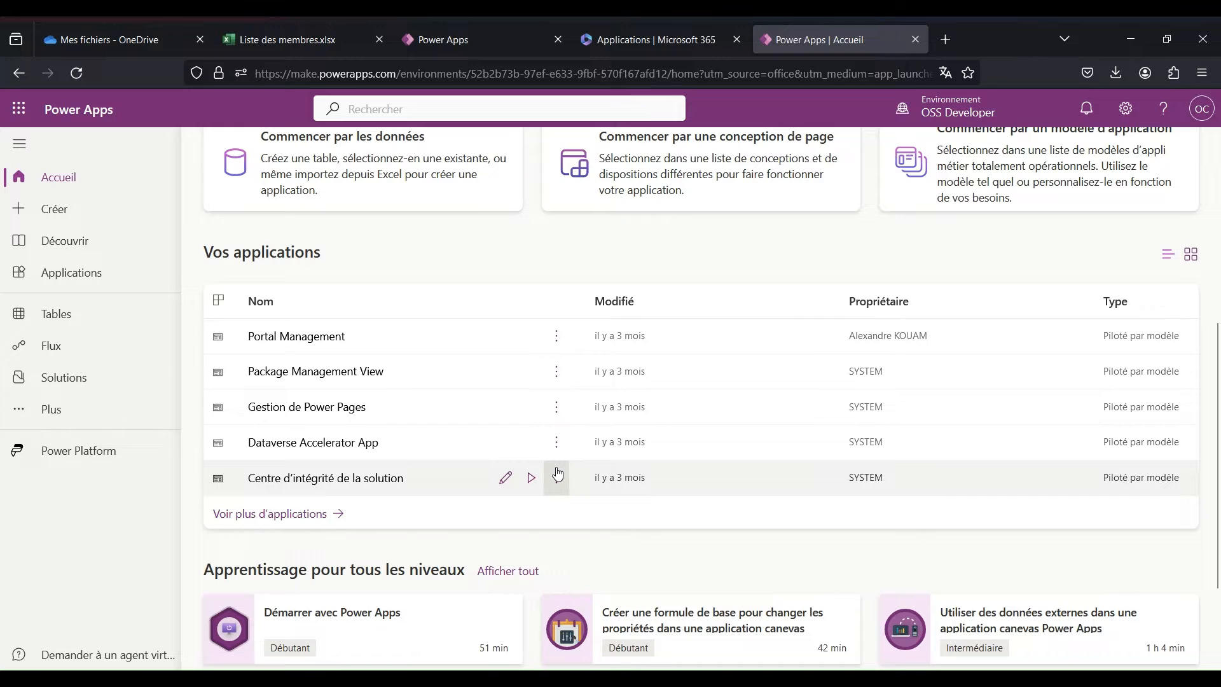
pyautogui.scroll(-2, 558, 474)
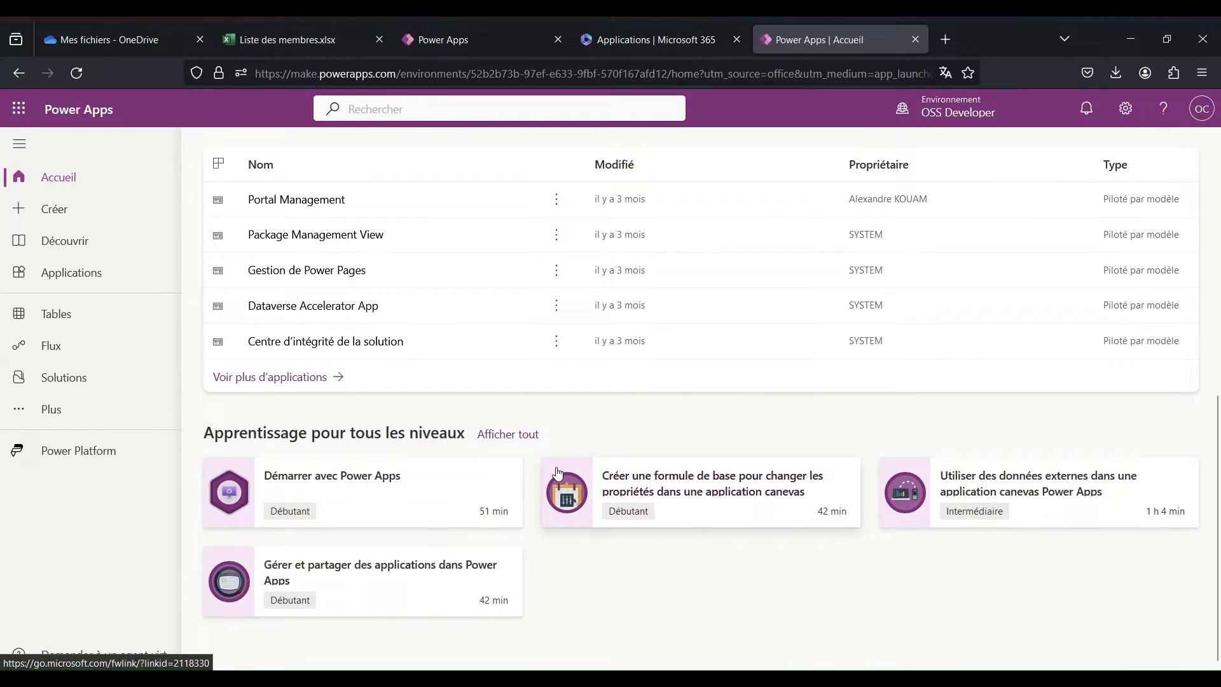
pyautogui.click(508, 438)
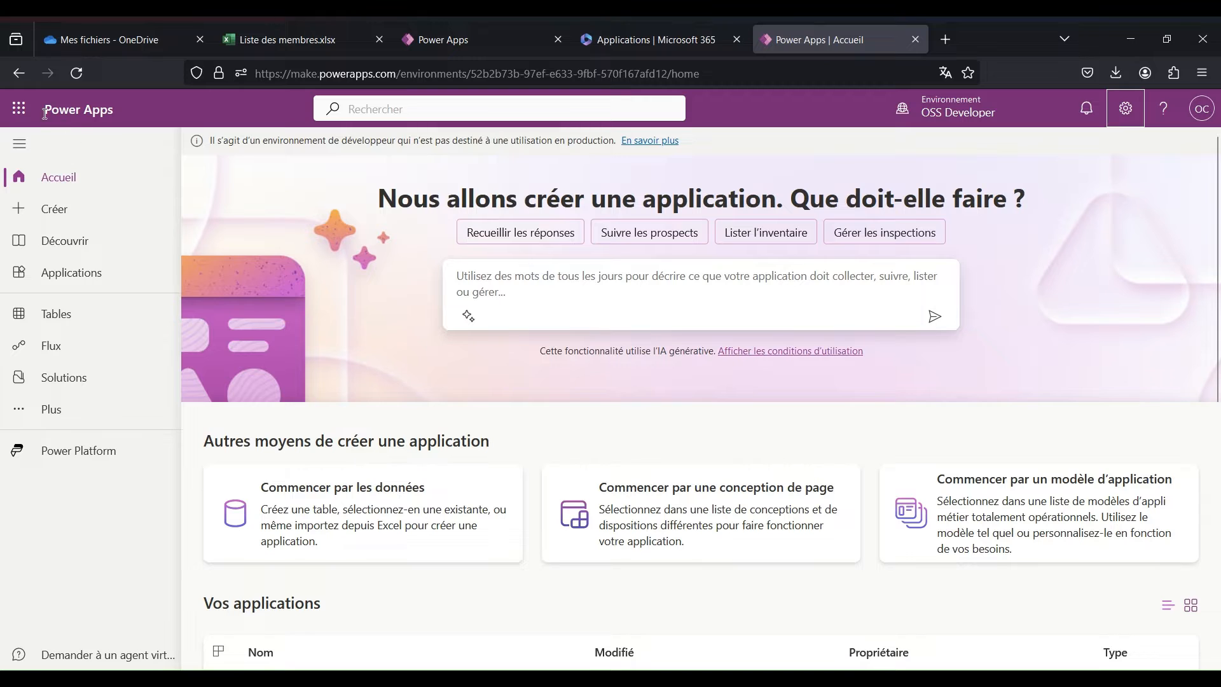
# View the applications available in the Microsoft 365 app launcher and close it
pyautogui.click(21, 109)
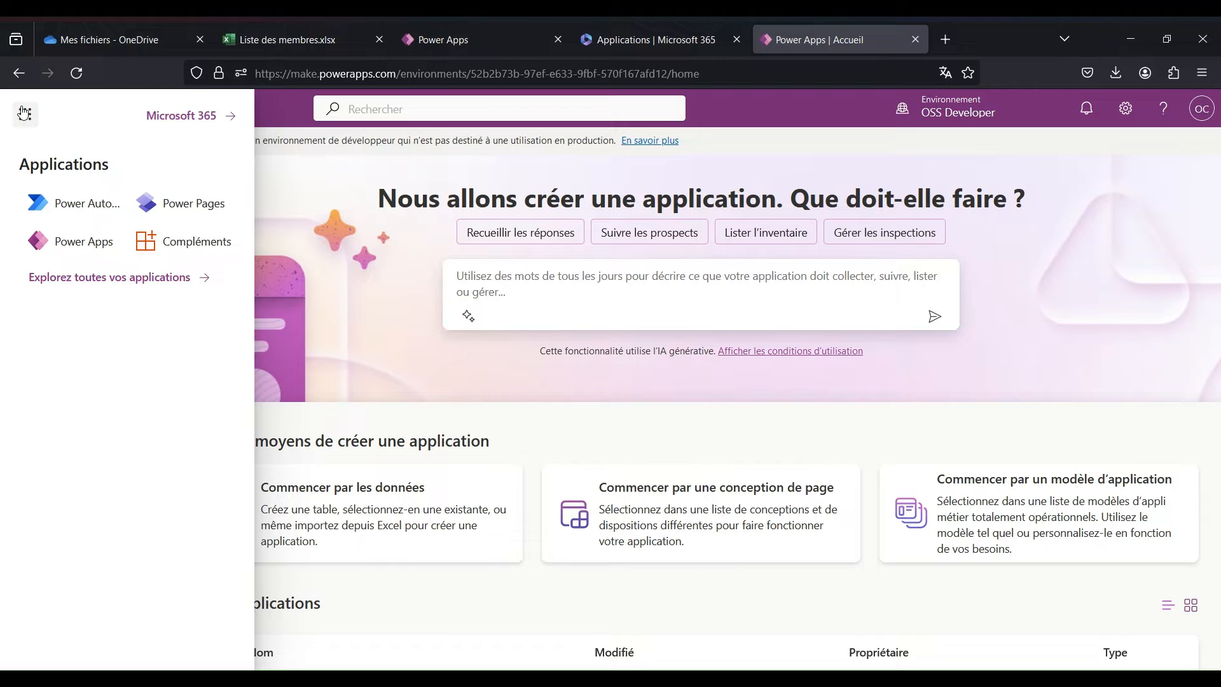
pyautogui.click(24, 113)
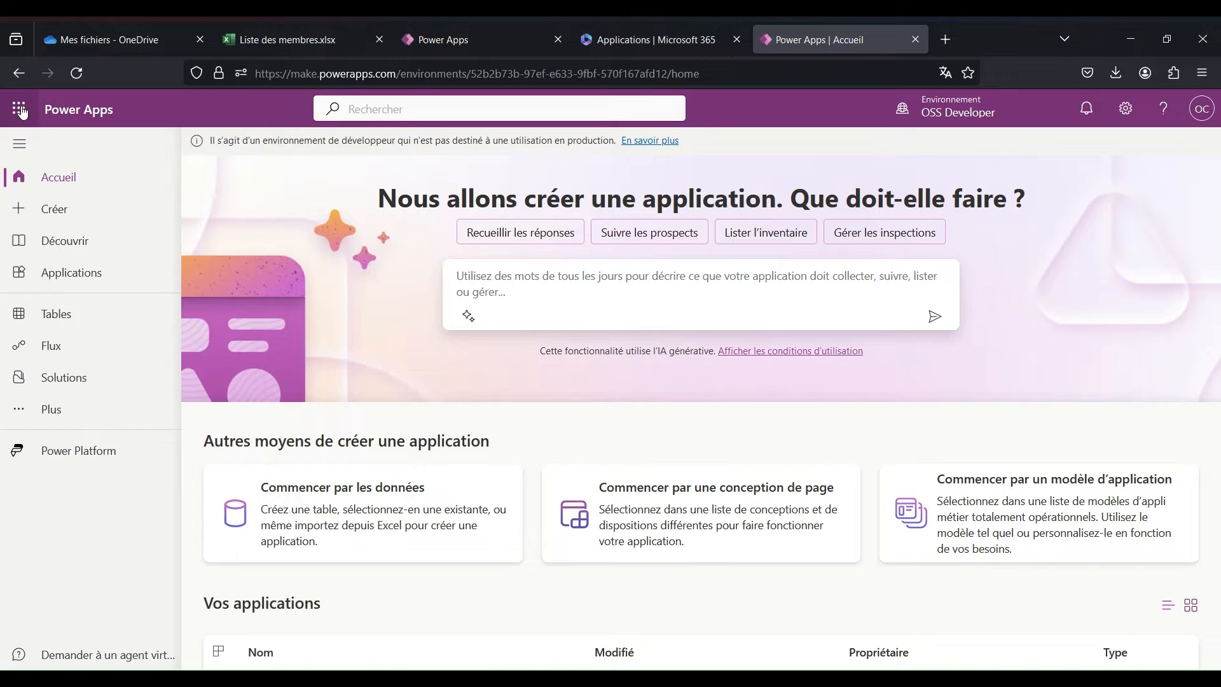
# Review the suggested applications and creation options in the global search, and check which environments are available without switching
pyautogui.click(411, 109)
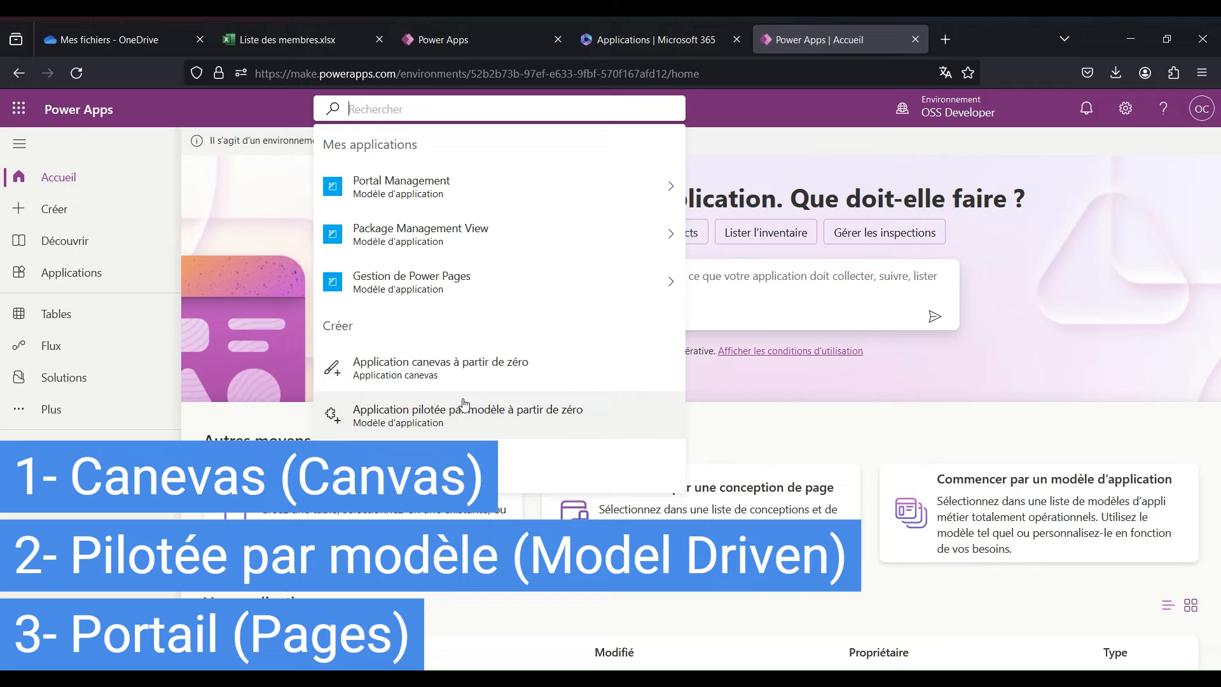
pyautogui.moveTo(936, 122)
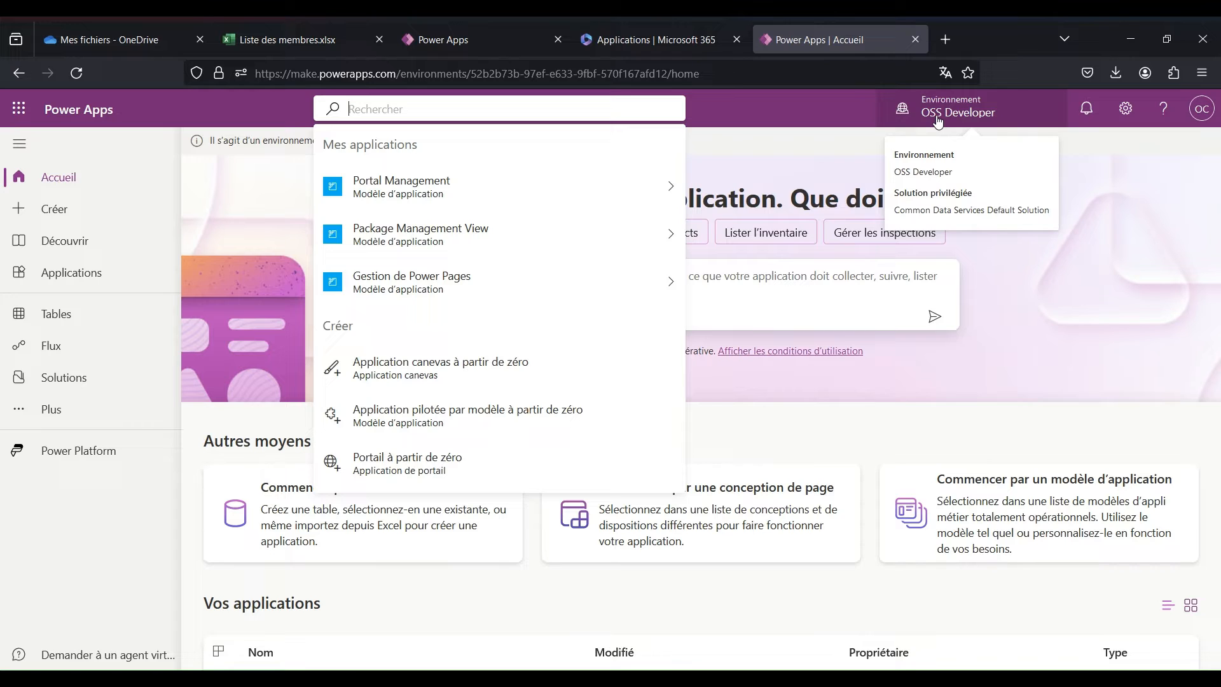
pyautogui.click(937, 121)
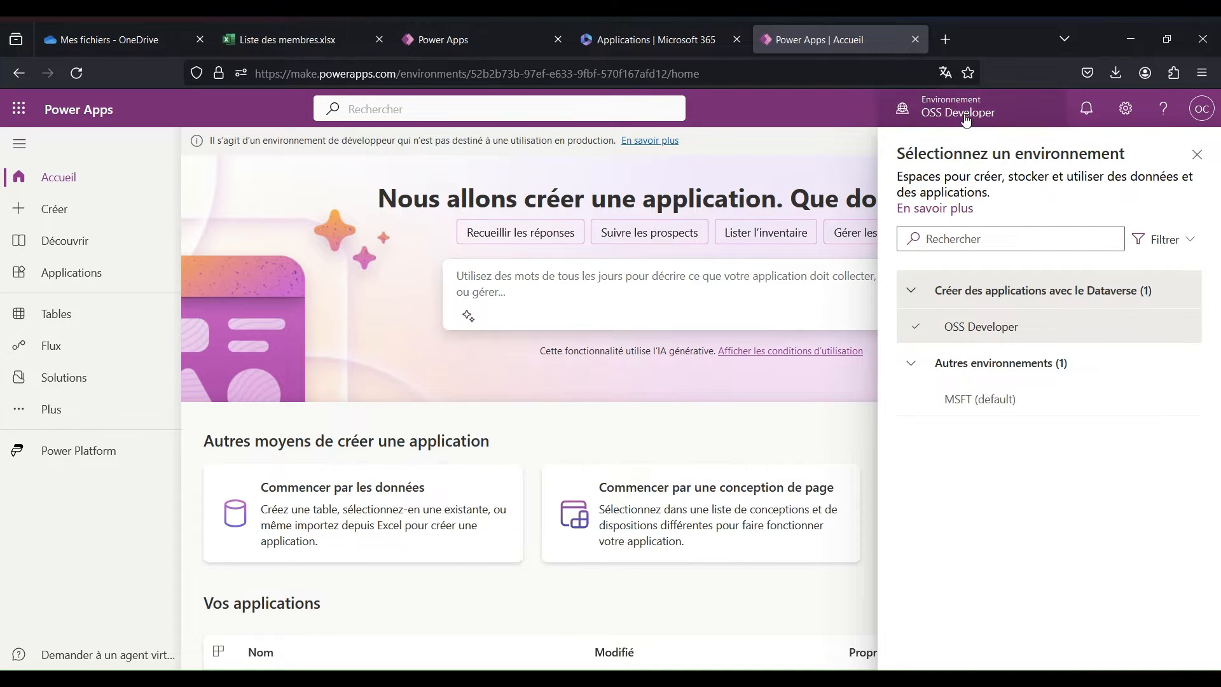
pyautogui.click(965, 119)
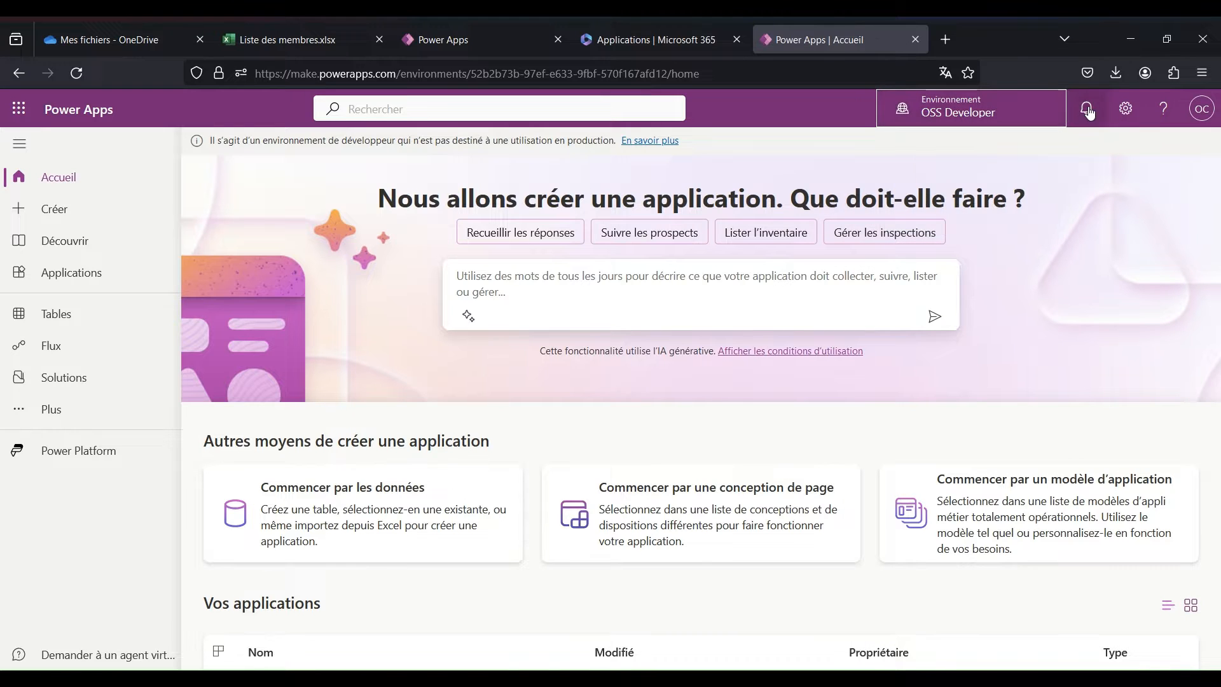
# Check the notifications and review the Power Apps settings, closing each one without changing anything
pyautogui.click(1088, 111)
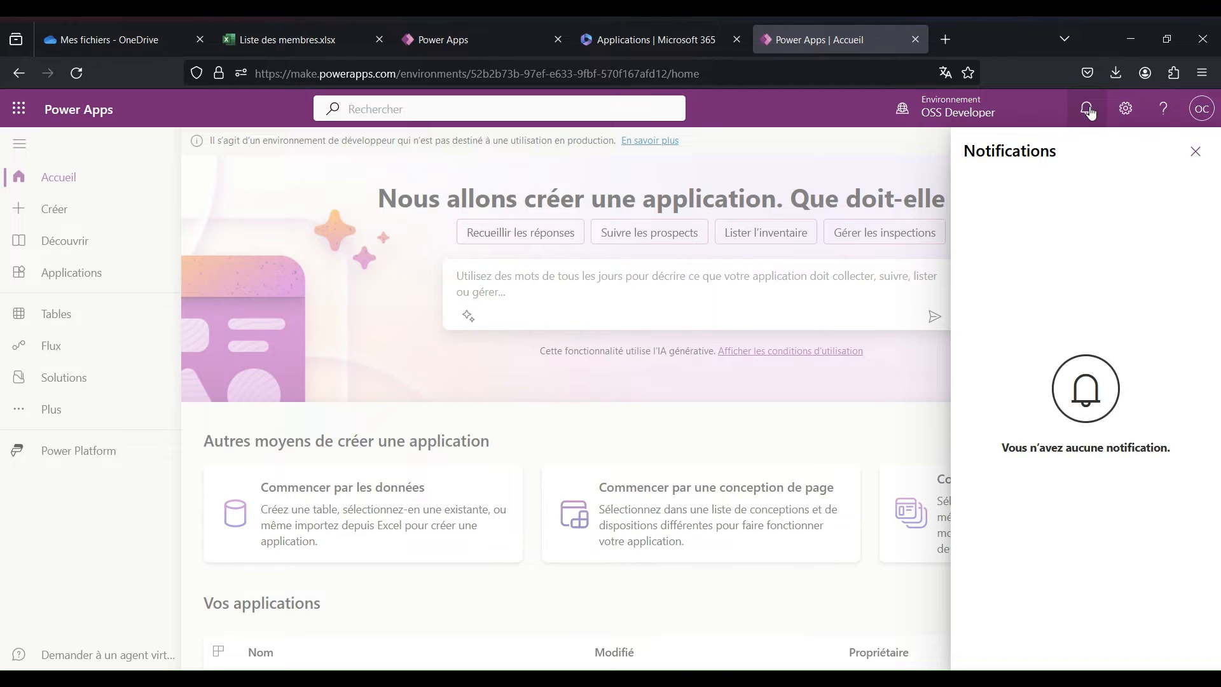
pyautogui.click(1089, 112)
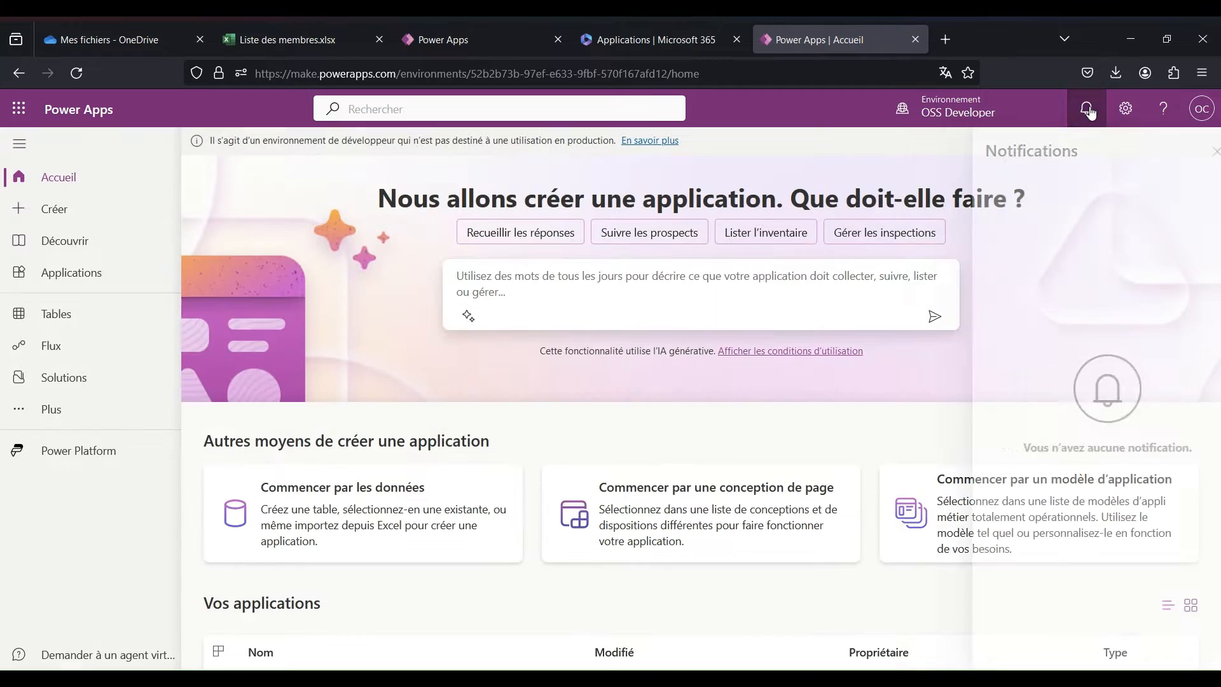
pyautogui.click(1132, 113)
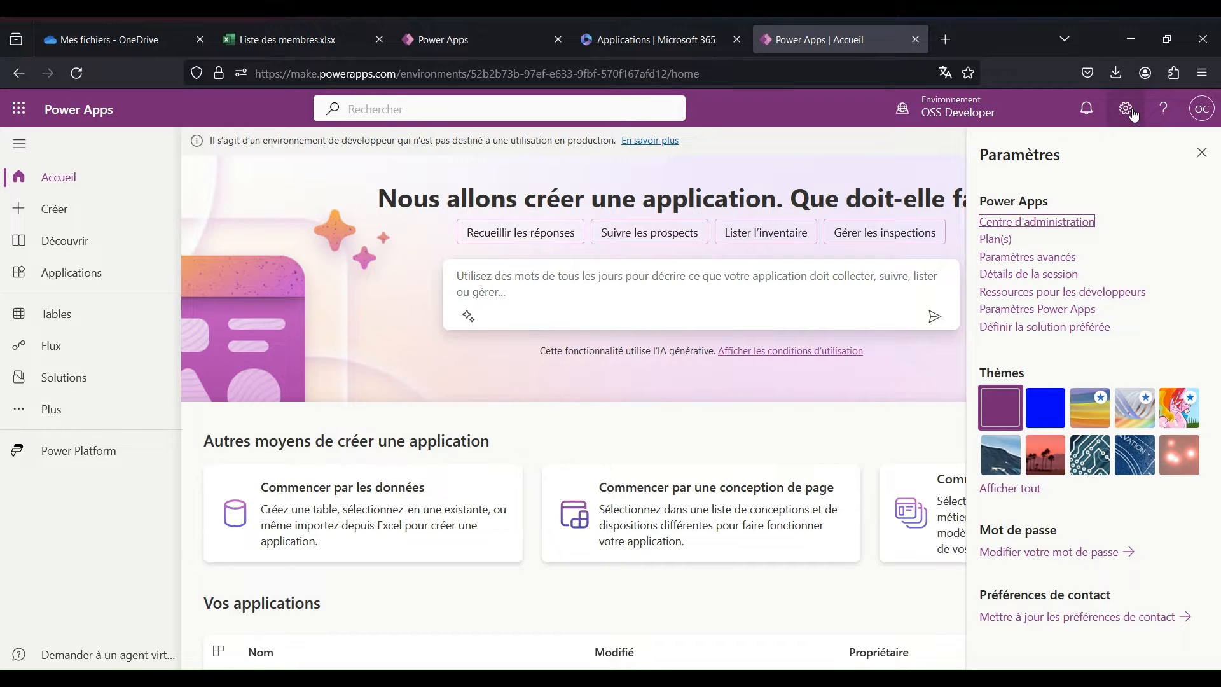
pyautogui.click(1133, 114)
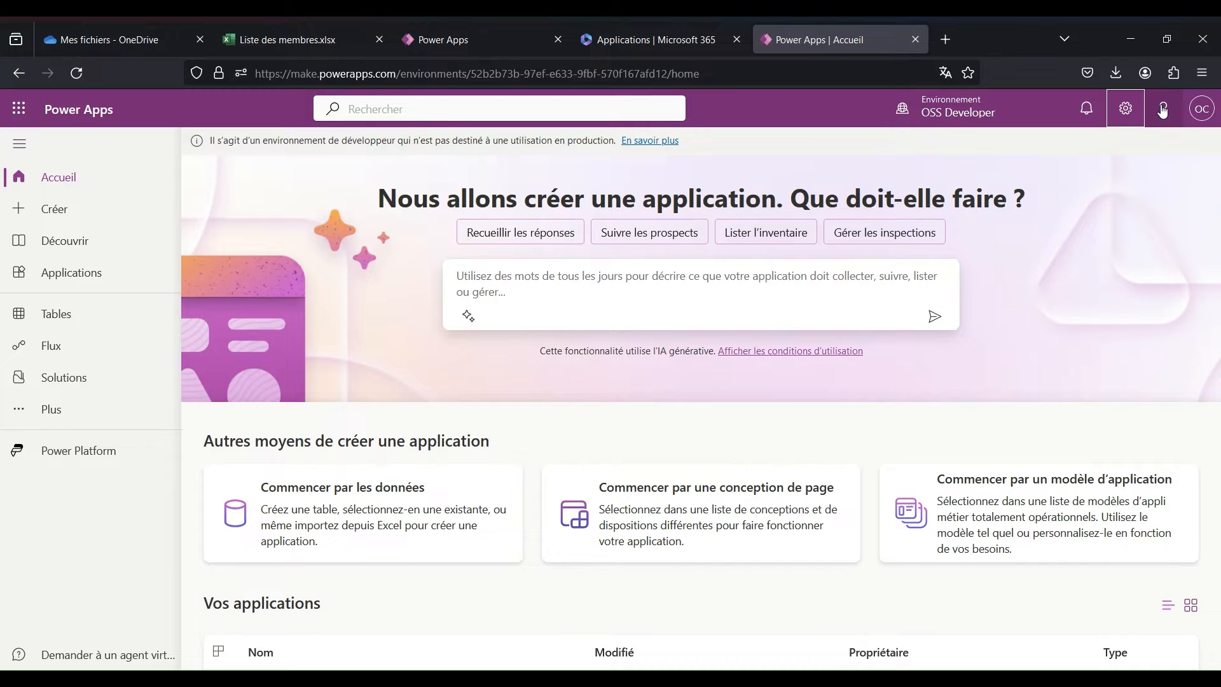
# Review the help resources and the signed-in account's options, and close both
pyautogui.click(1162, 110)
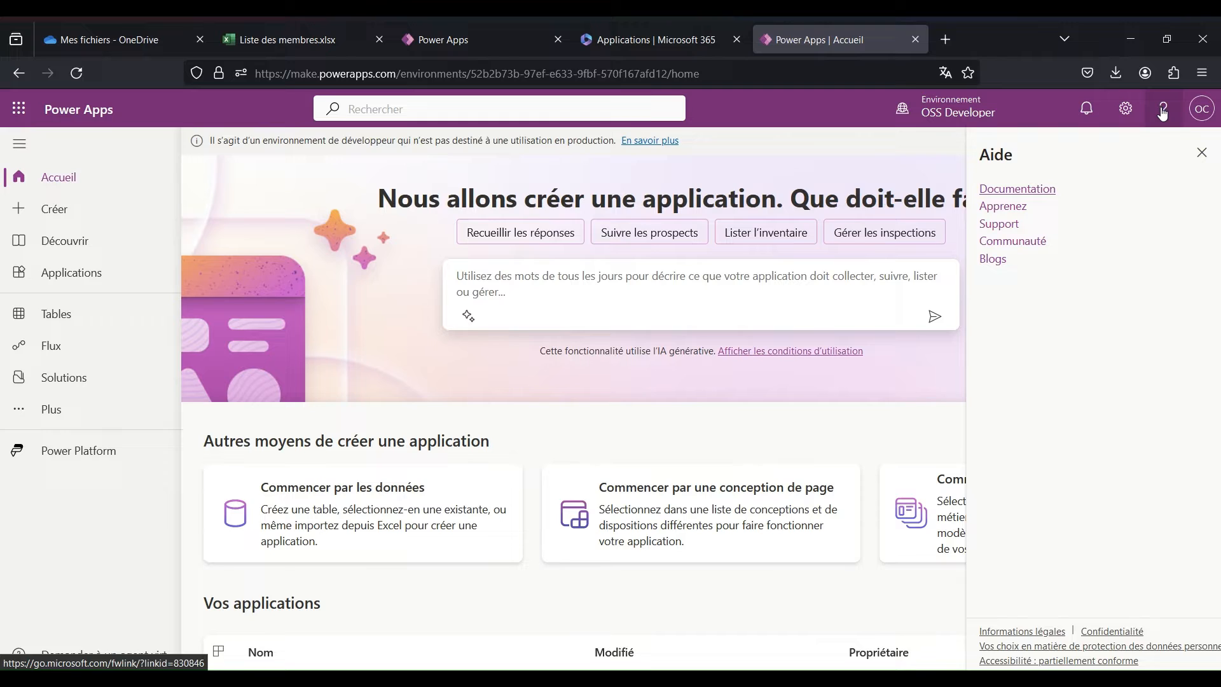
pyautogui.click(1200, 152)
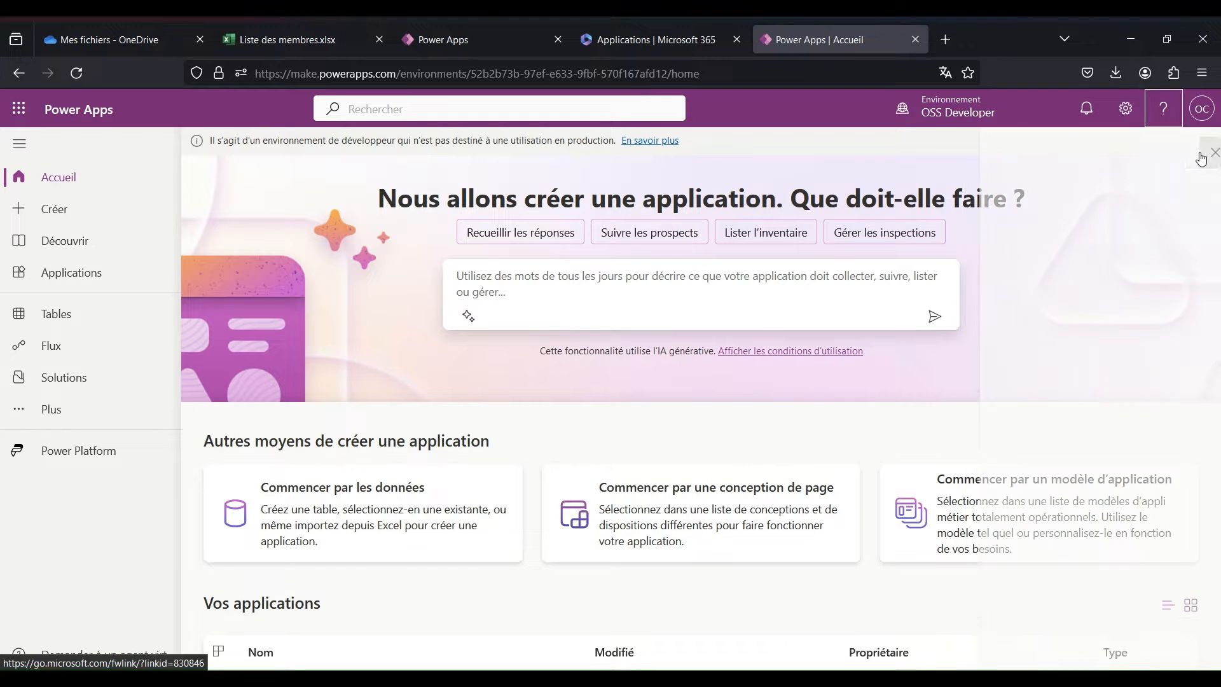
pyautogui.click(1200, 114)
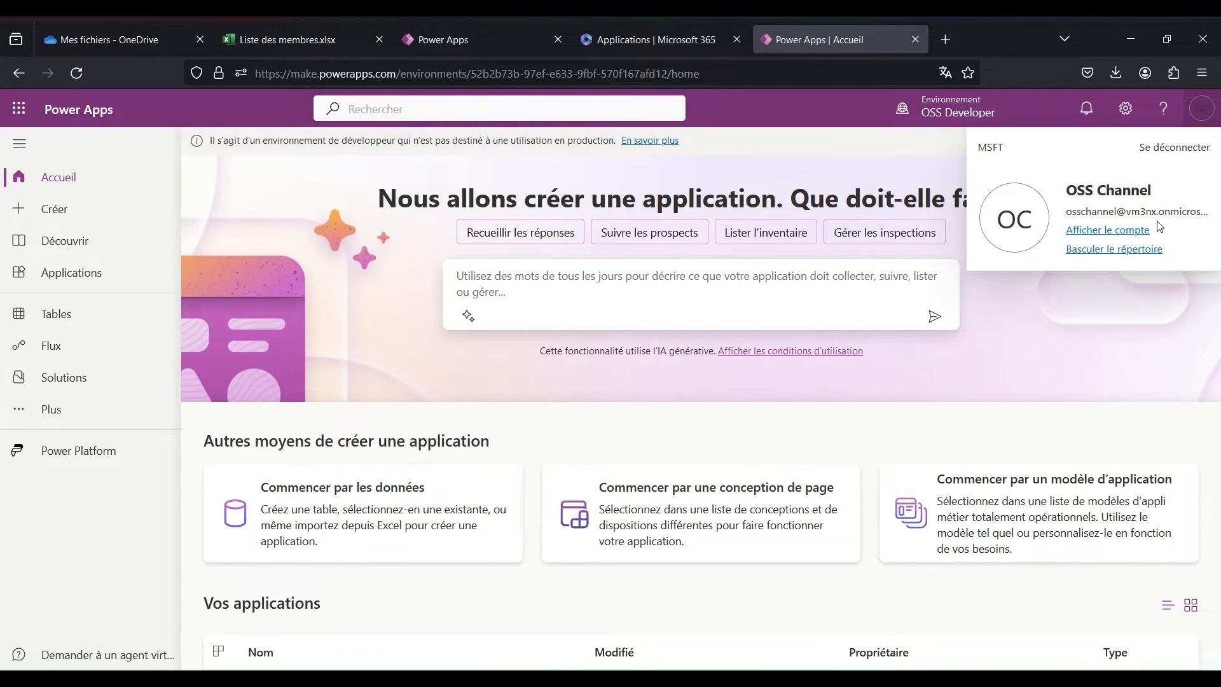
pyautogui.click(1202, 115)
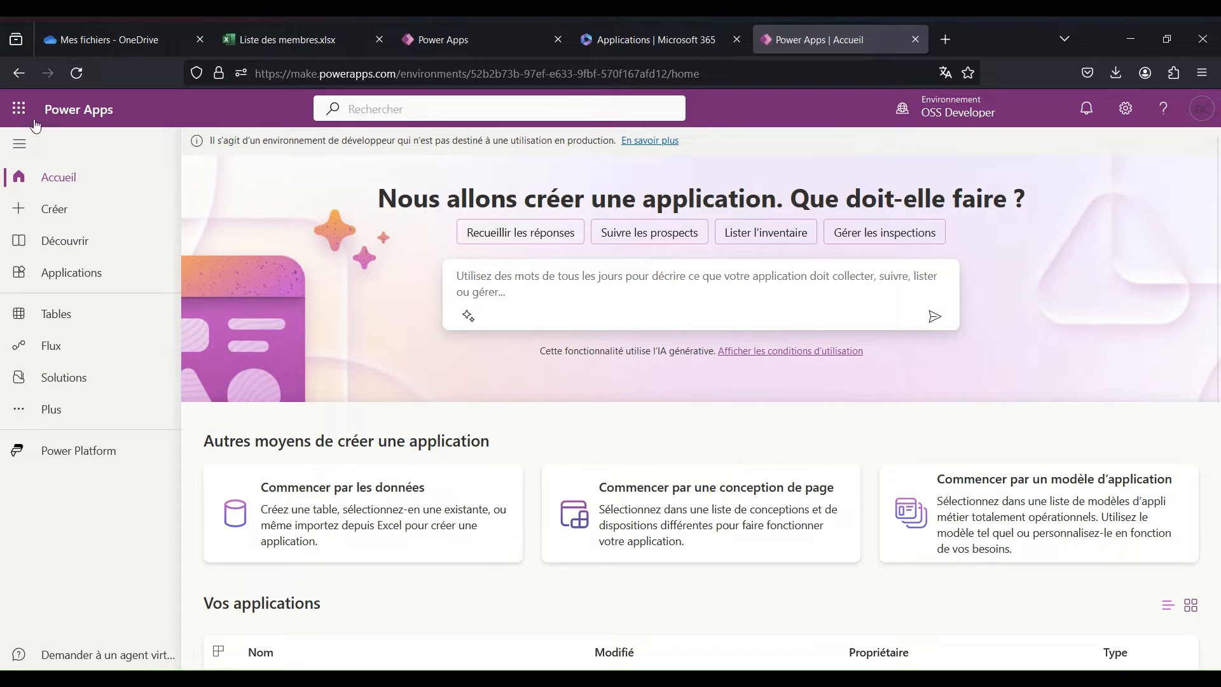
# Collapse and re-expand the site navigation, and view the sources offered for creating an application
pyautogui.click(19, 144)
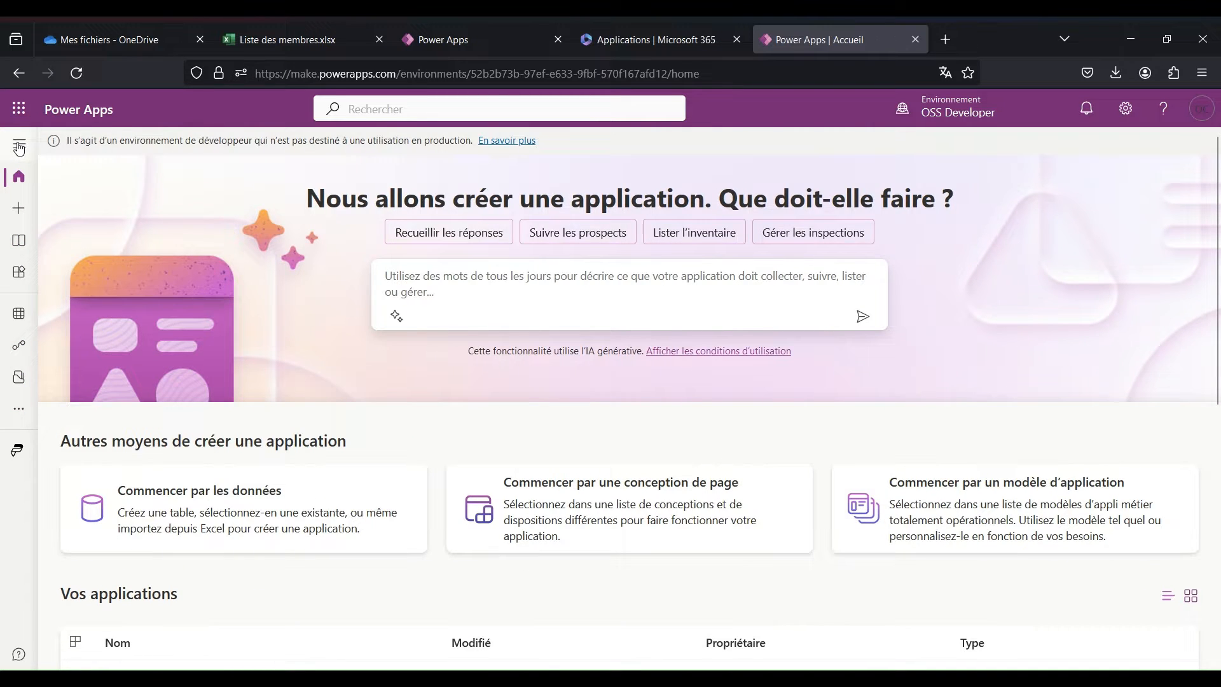
pyautogui.click(19, 147)
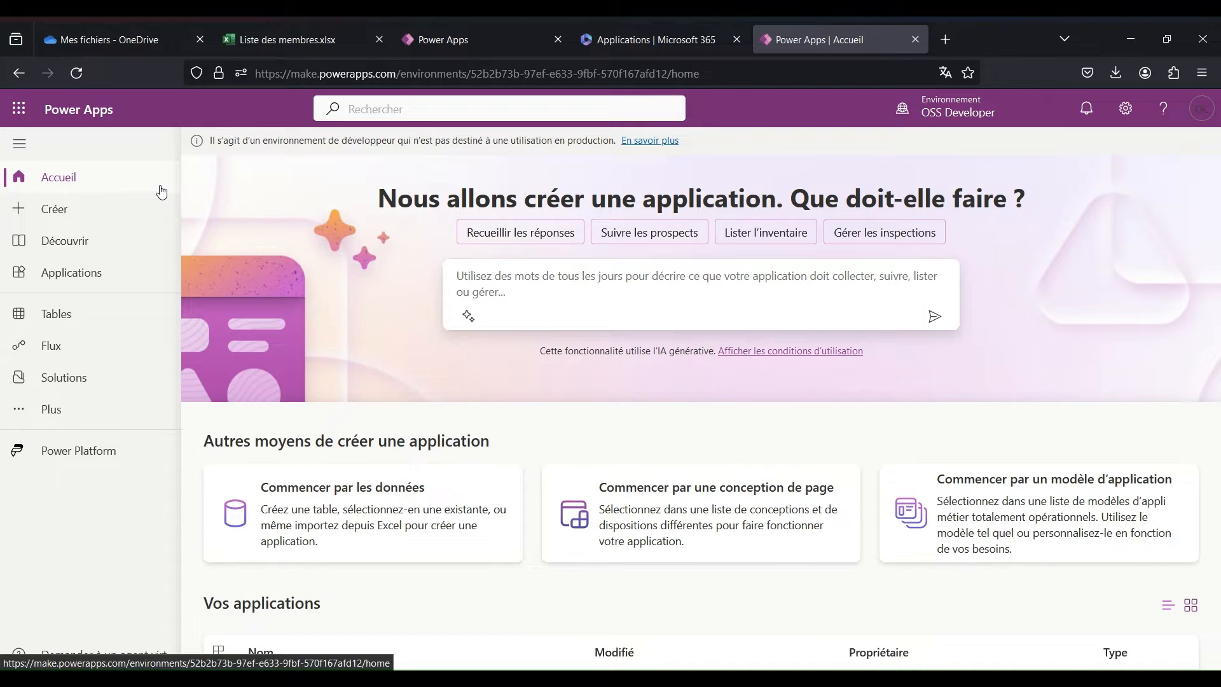
pyautogui.click(106, 214)
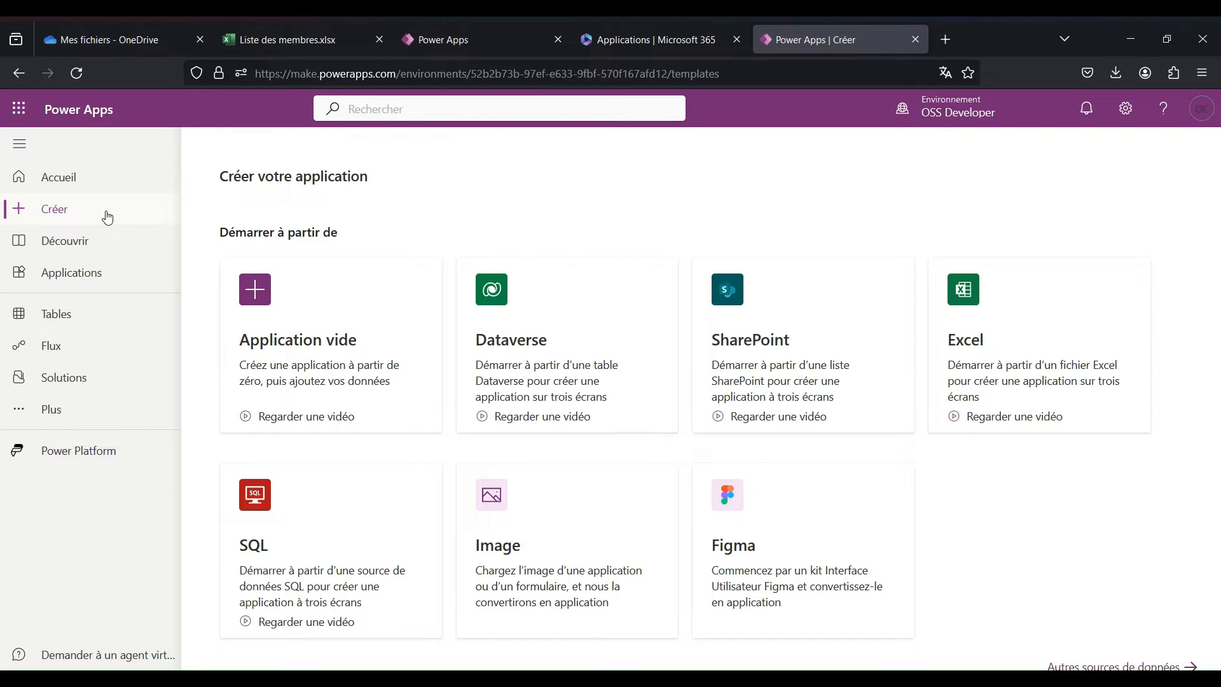
# Browse the Découvrir page's guided learning, community topics, help articles and videos
pyautogui.click(98, 246)
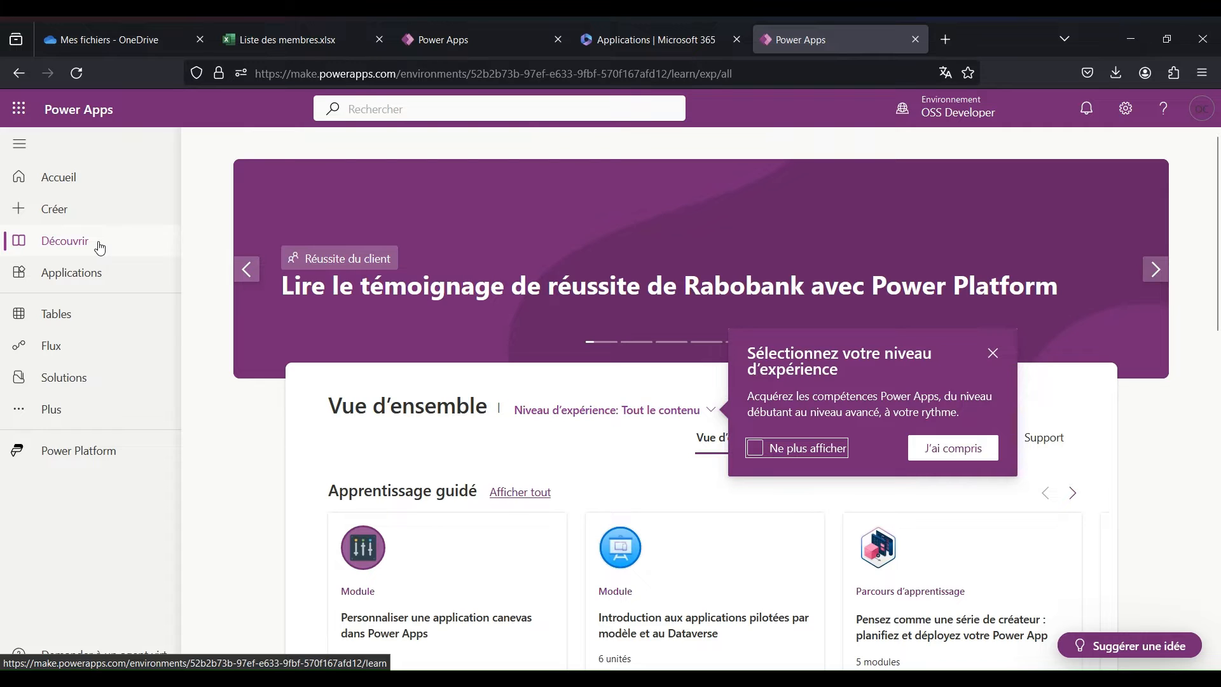
pyautogui.scroll(-10, 366, 267)
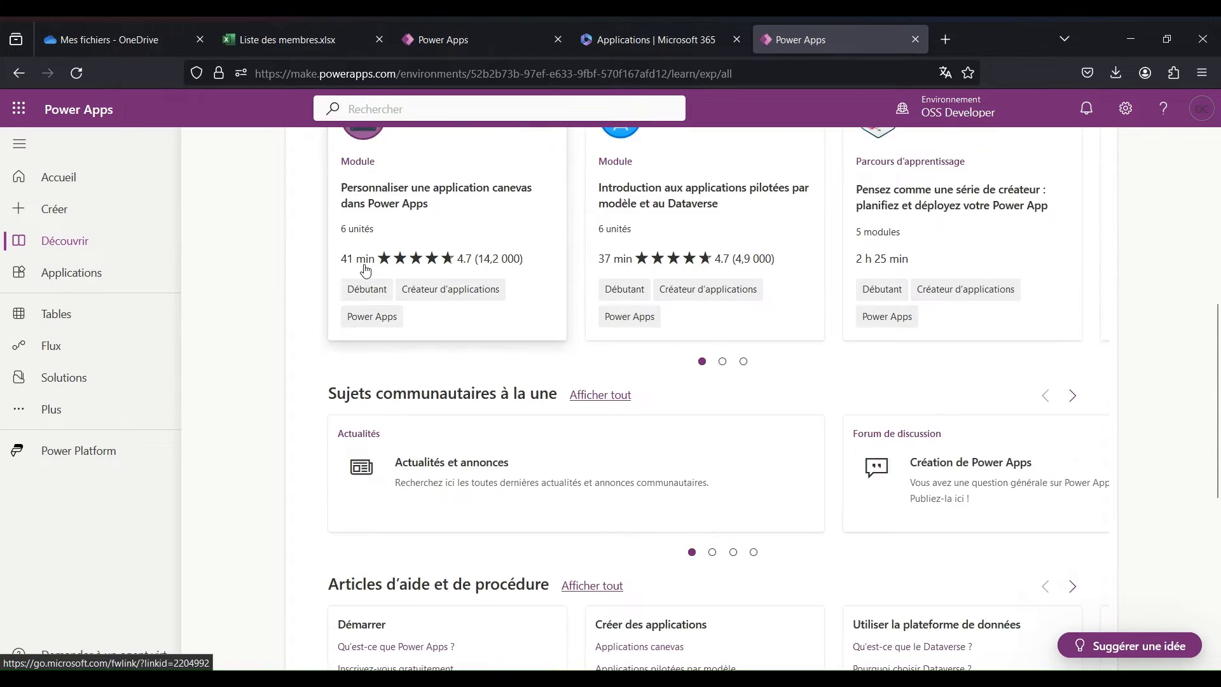
pyautogui.scroll(-1, 366, 267)
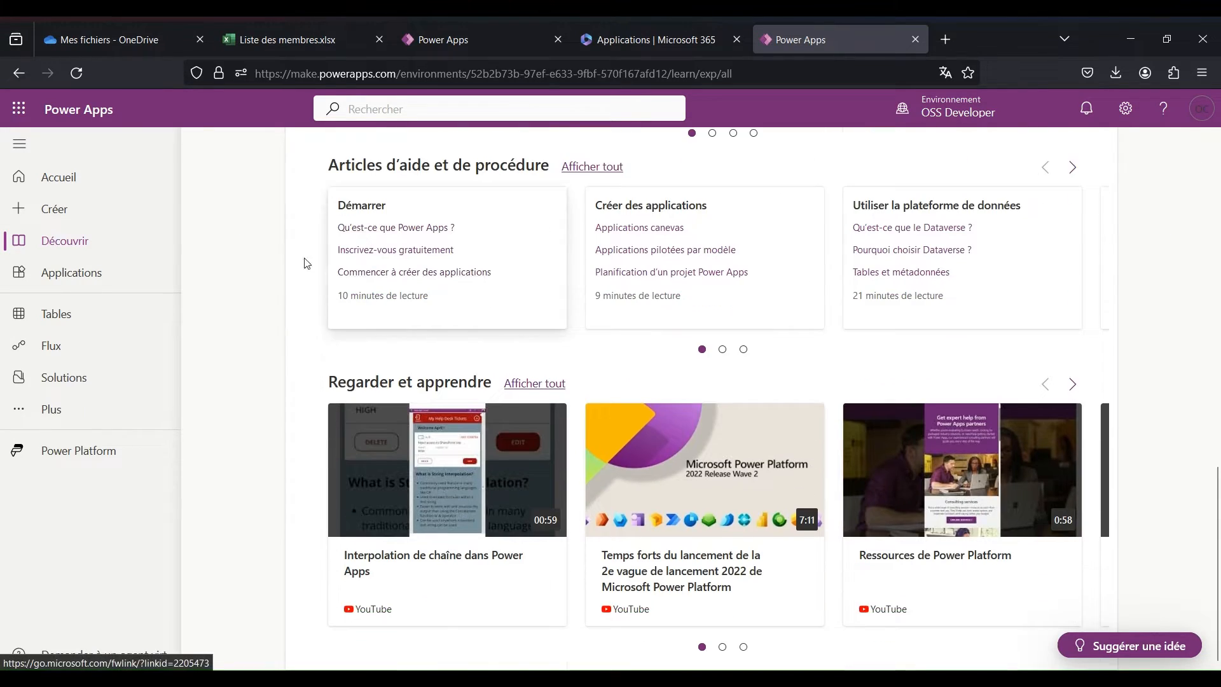
# View the environment's Applications, Tables, Flux and Solutions pages one after another
pyautogui.click(118, 273)
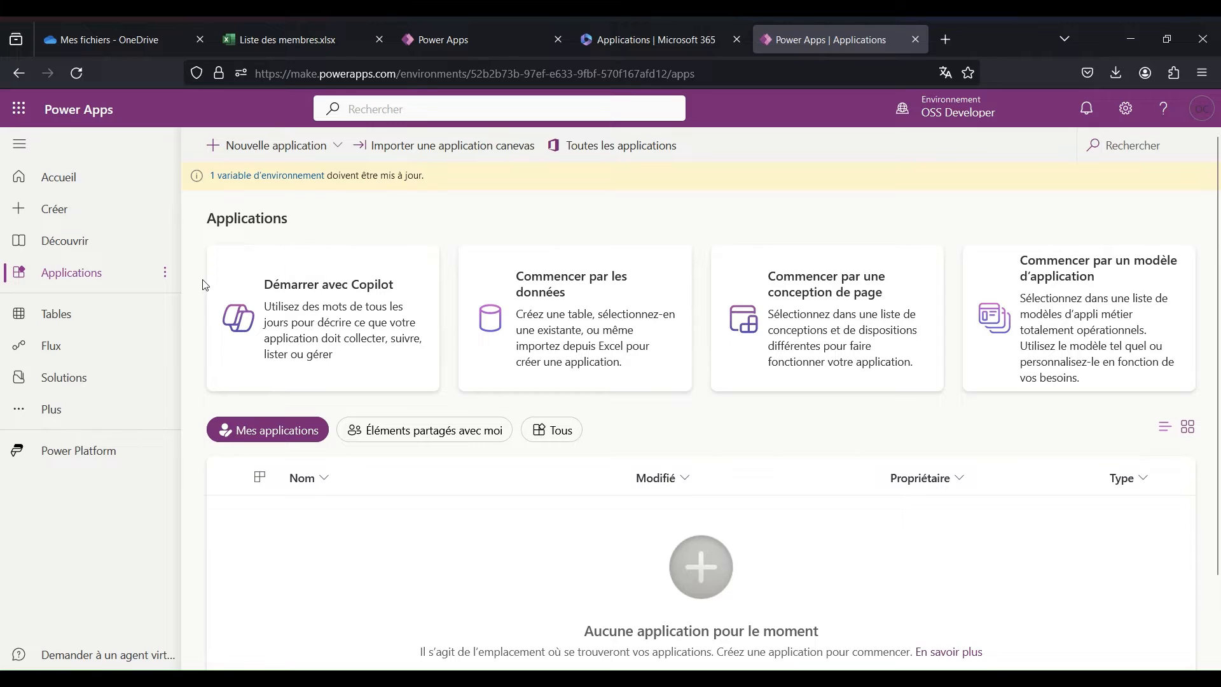
pyautogui.click(87, 315)
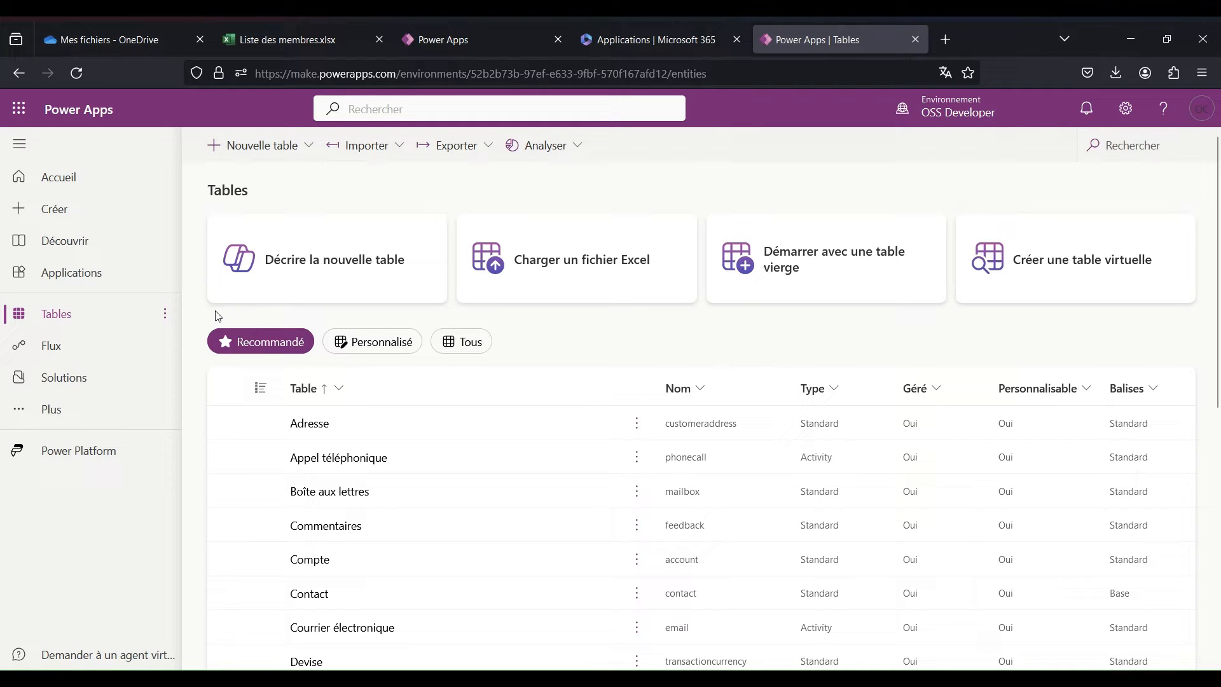
pyautogui.click(88, 353)
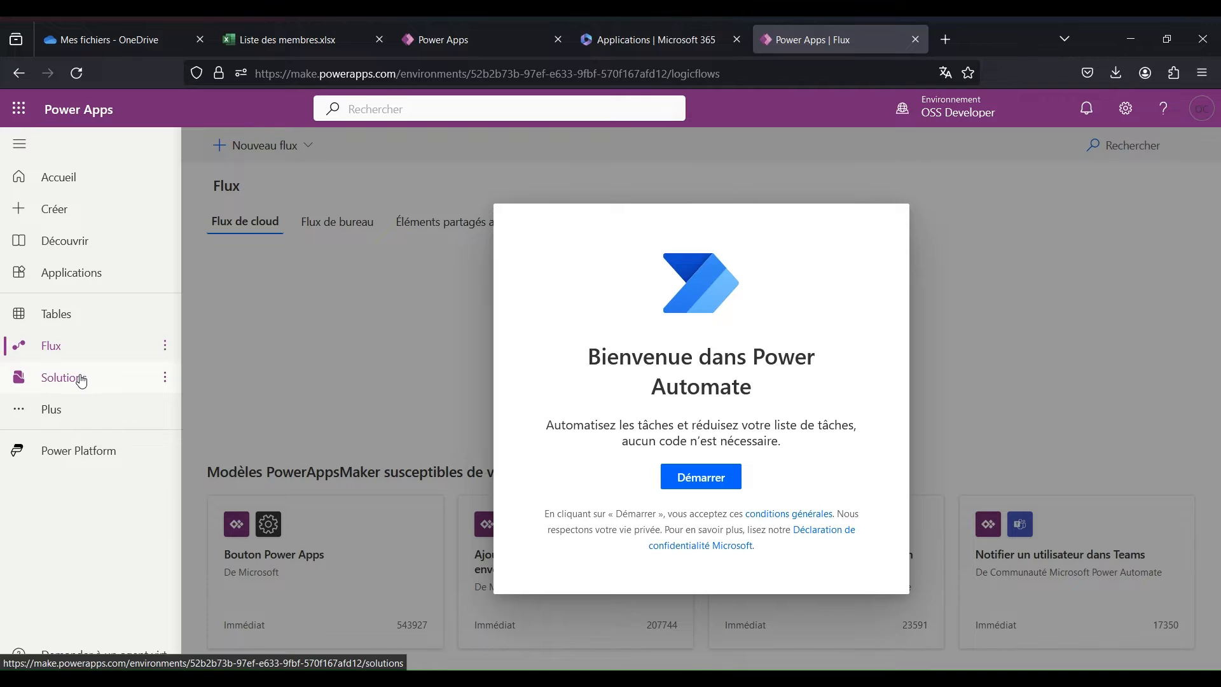
pyautogui.click(81, 381)
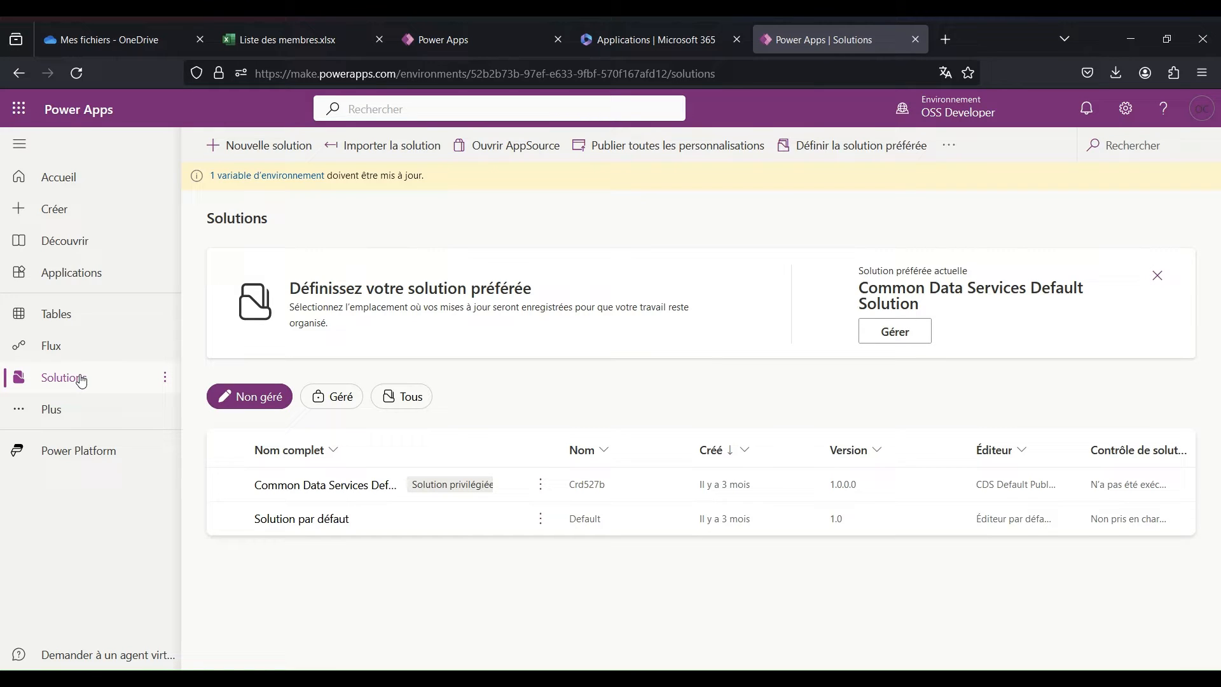
# View the Sites web and Bots conversationnels pages from the additional navigation items
pyautogui.click(75, 408)
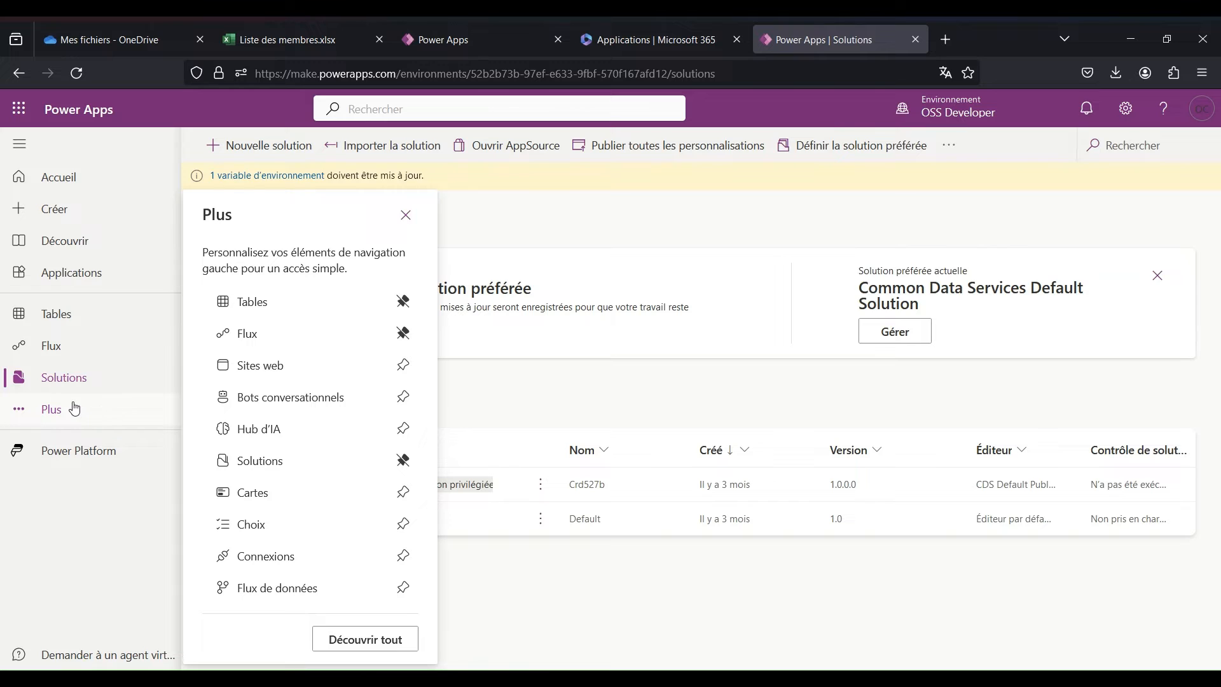
pyautogui.click(301, 367)
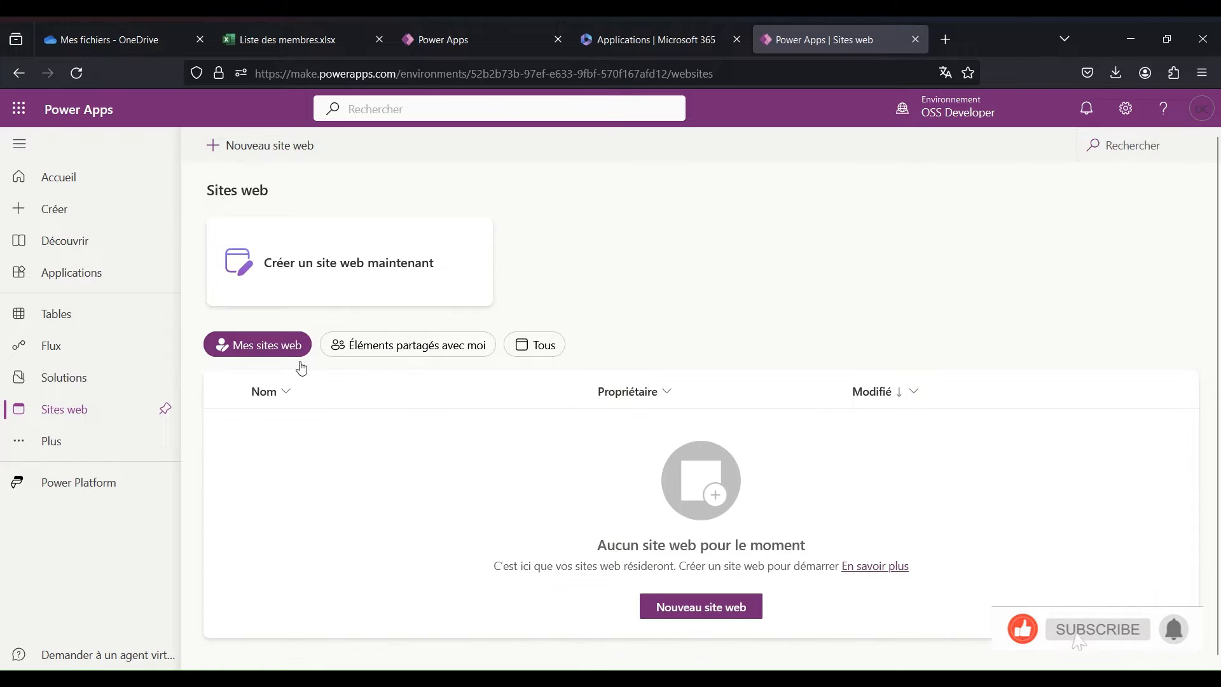
pyautogui.click(101, 441)
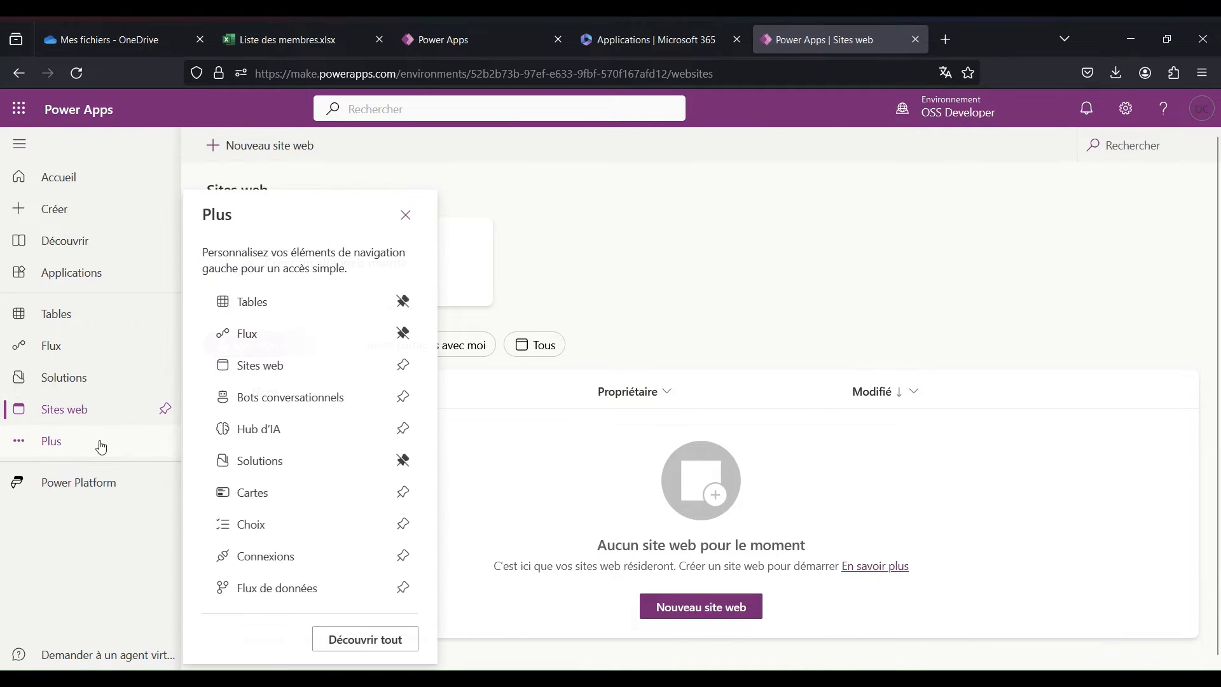
pyautogui.click(327, 400)
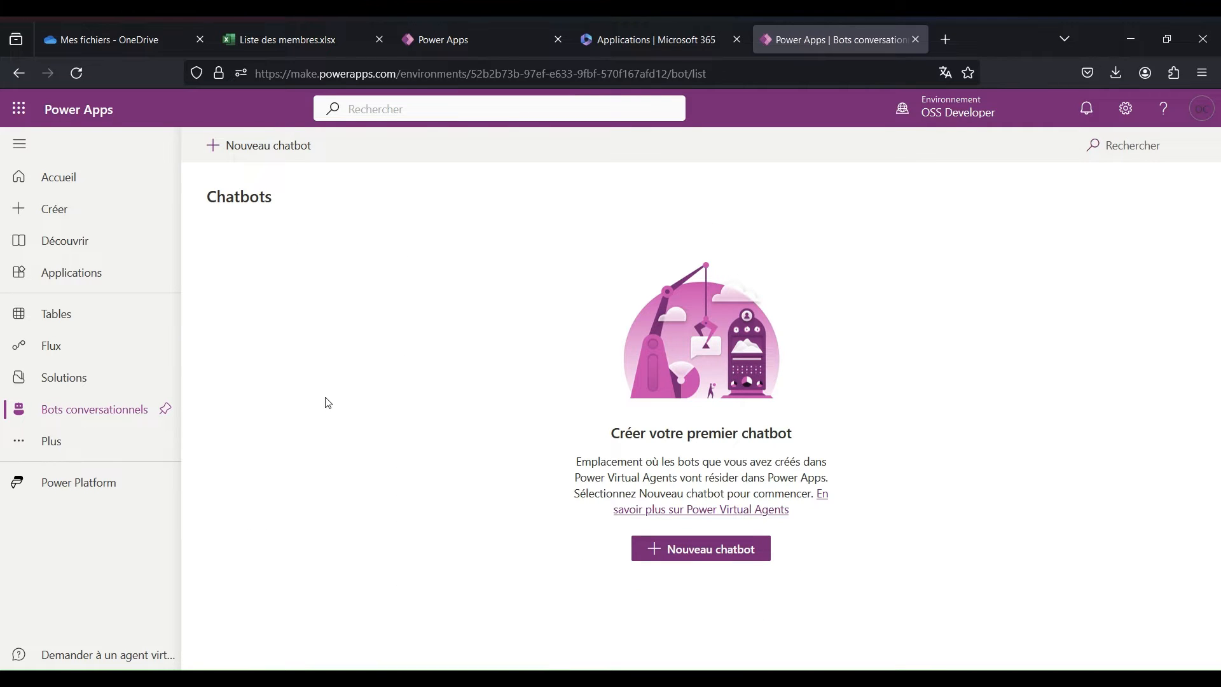
# Look through the Hub d'IA page down to its learning resources, and view the Cartes page
pyautogui.click(102, 439)
pyautogui.click(255, 433)
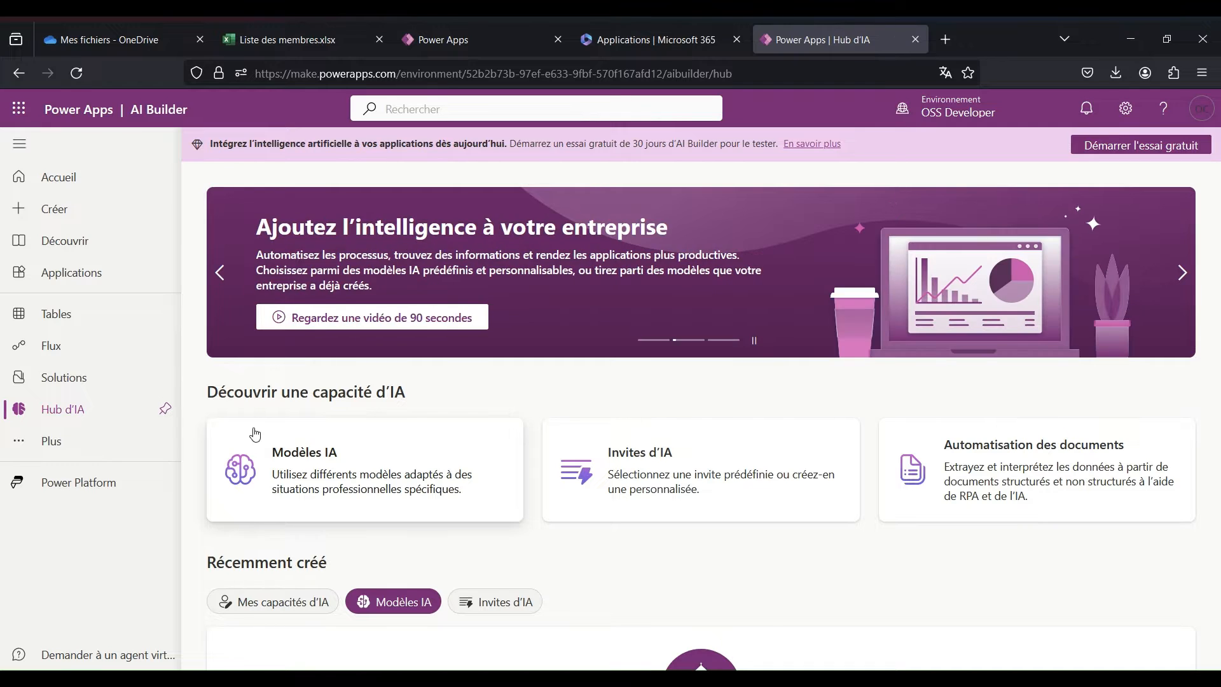
pyautogui.scroll(-10, 255, 433)
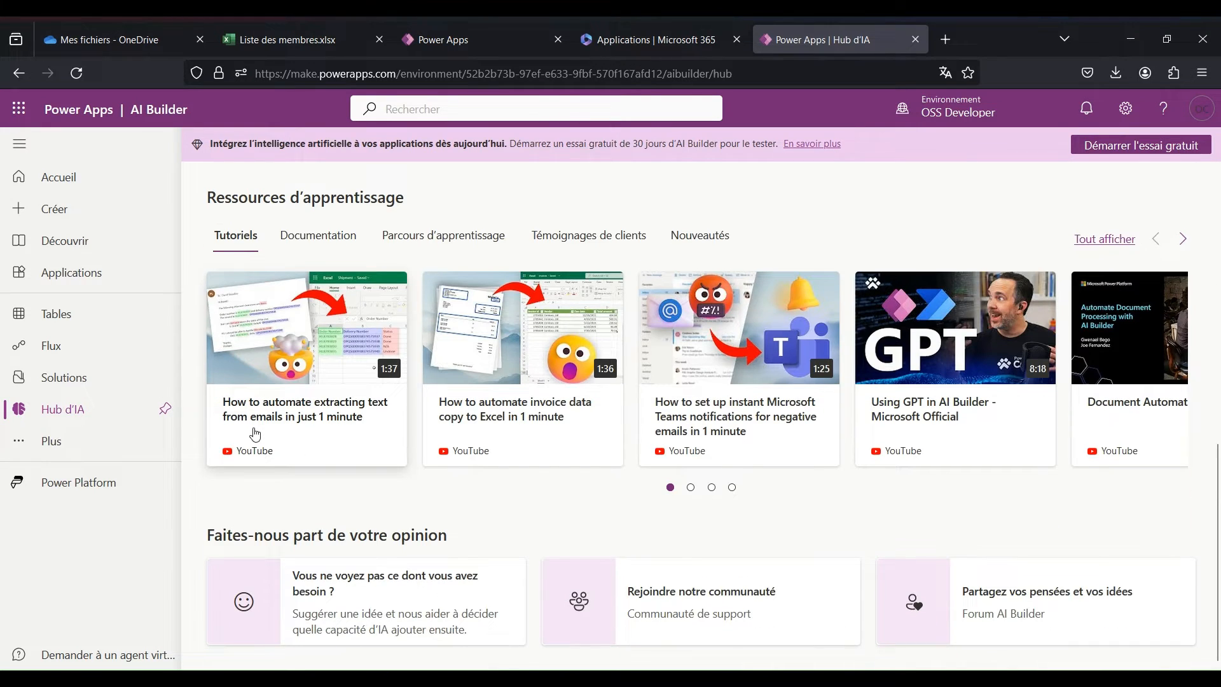
pyautogui.click(106, 442)
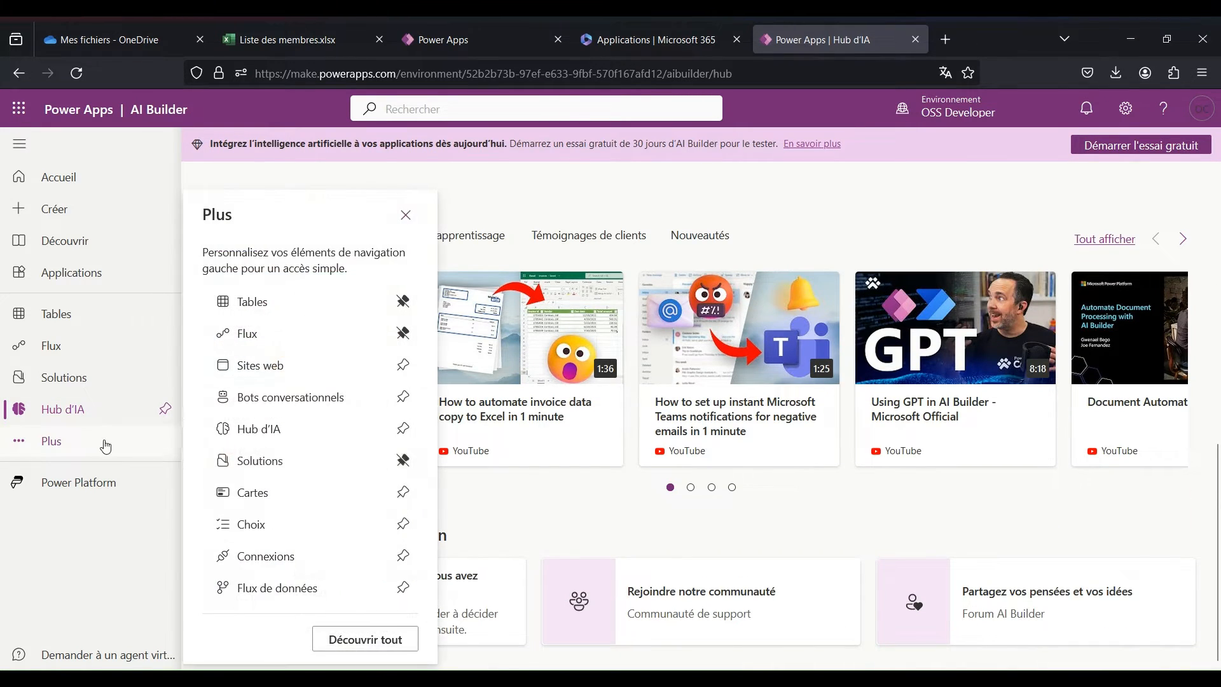
pyautogui.click(270, 493)
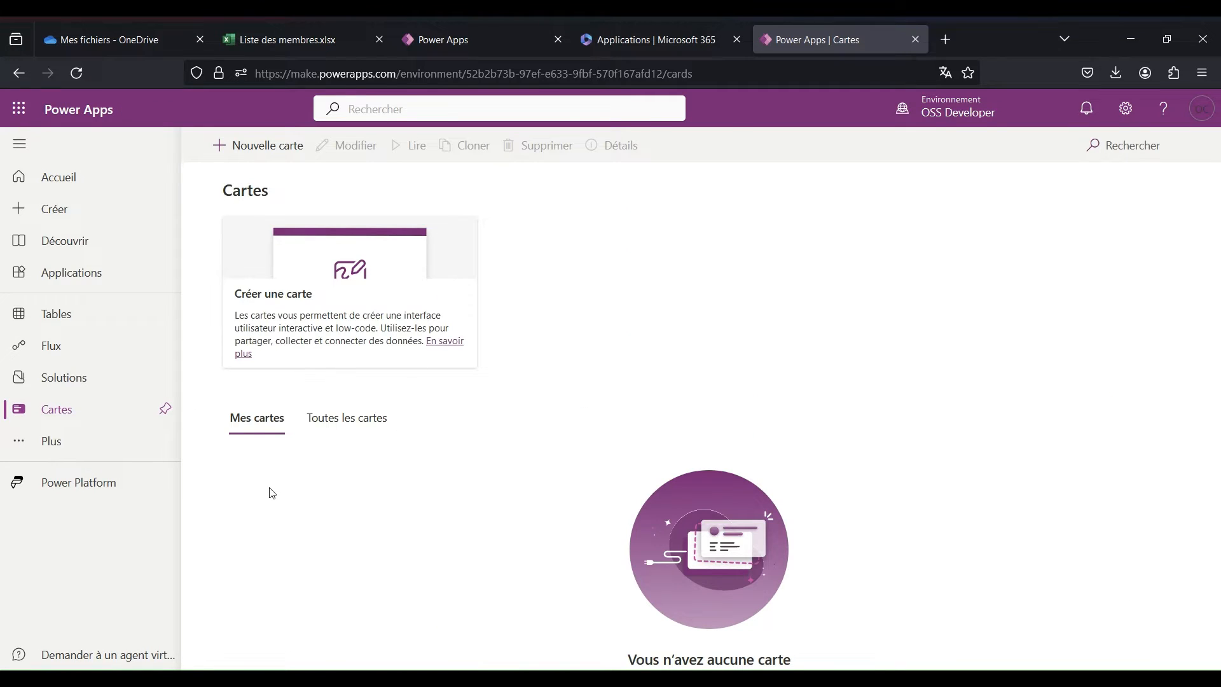
# Open the Choix page and browse through its list of options
pyautogui.click(66, 446)
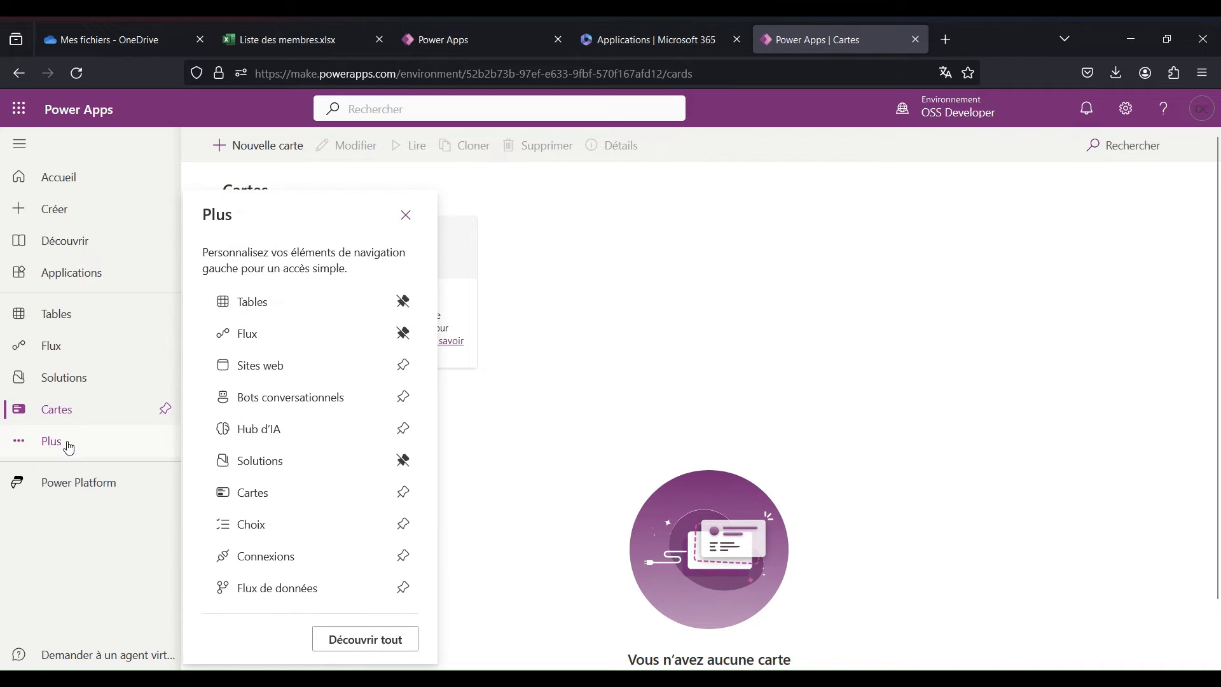
pyautogui.click(287, 530)
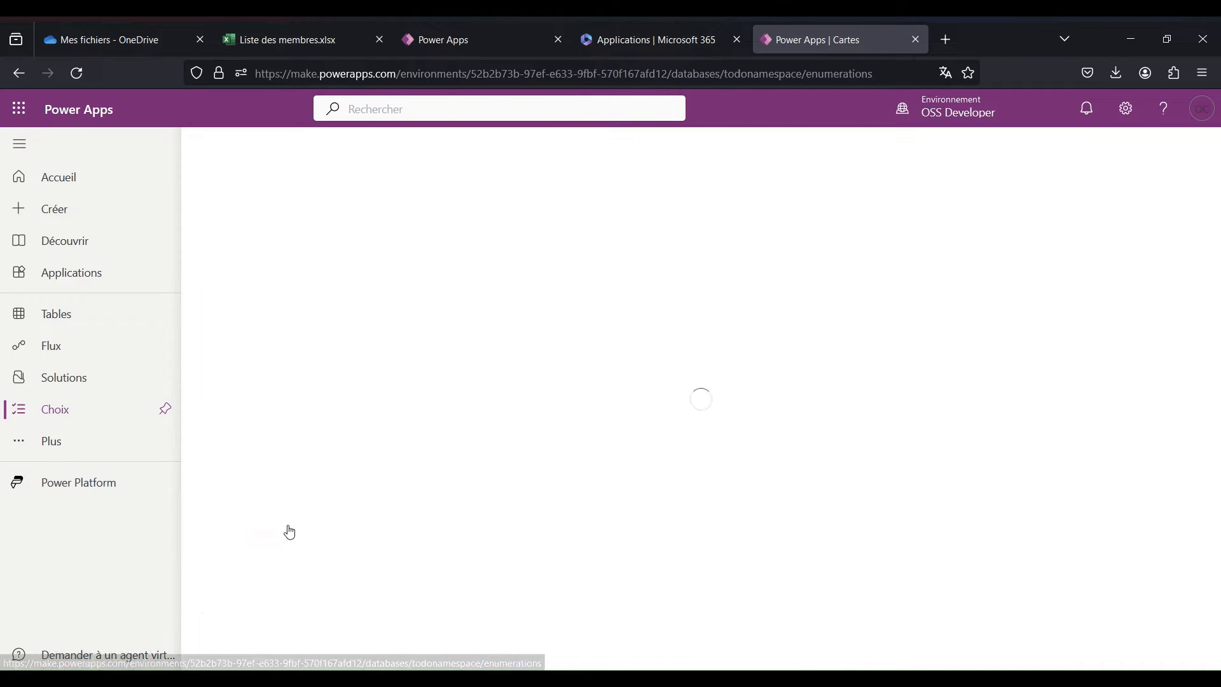
pyautogui.scroll(-6, 290, 523)
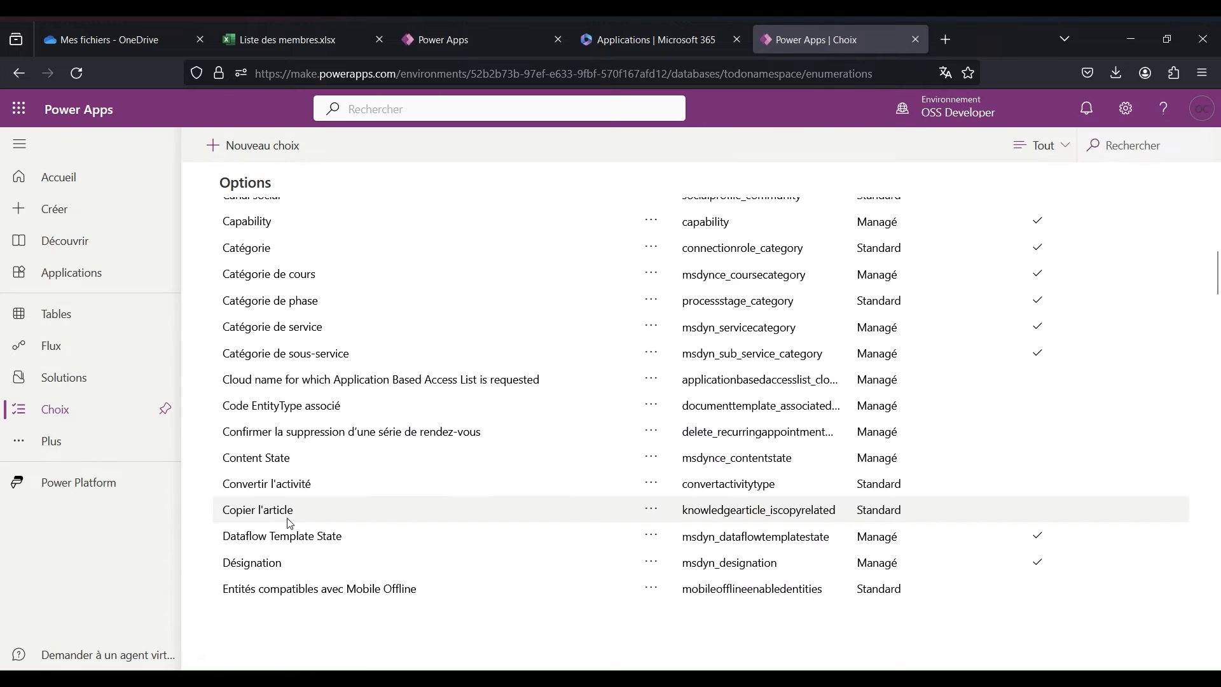
pyautogui.scroll(-2, 289, 523)
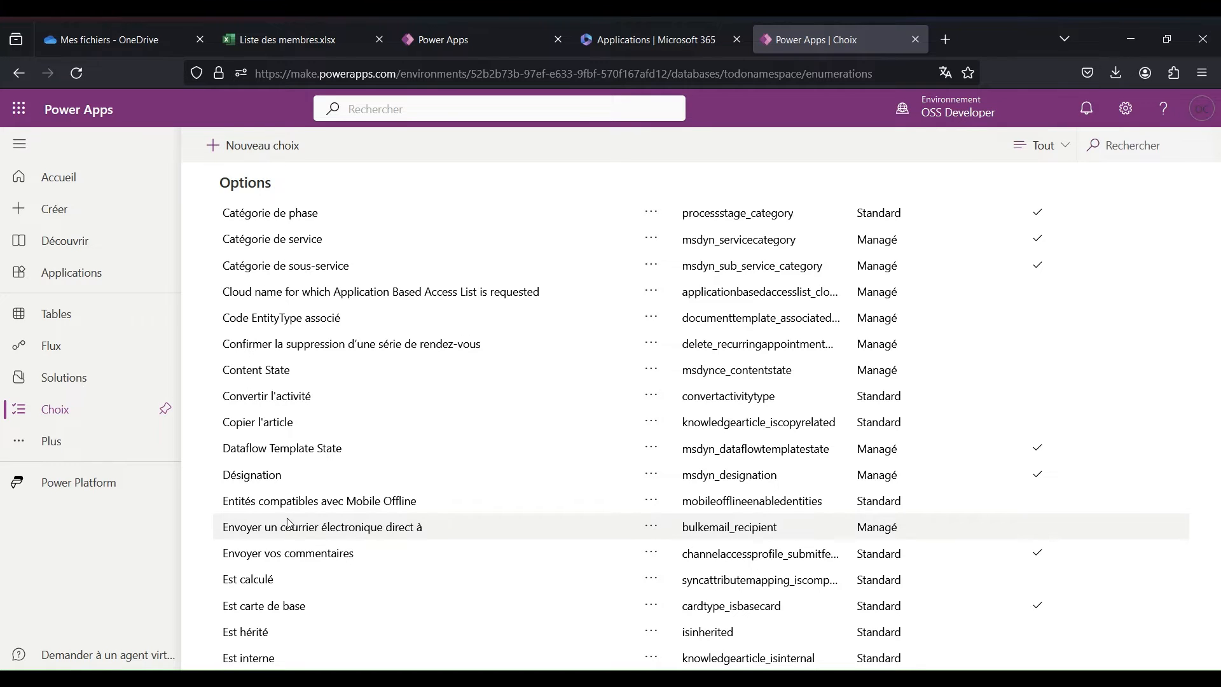
pyautogui.scroll(-10, 289, 523)
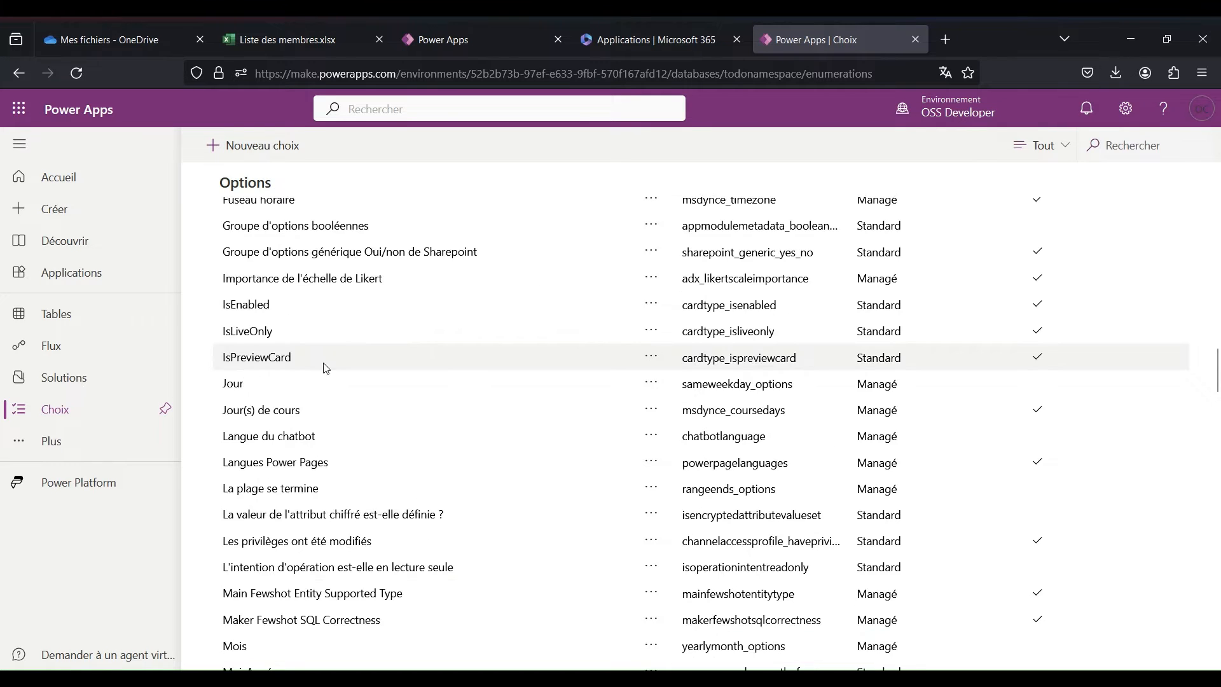
# Inspect the labels and values of the Jour(s) de cours choice, and close it without saving
pyautogui.click(284, 420)
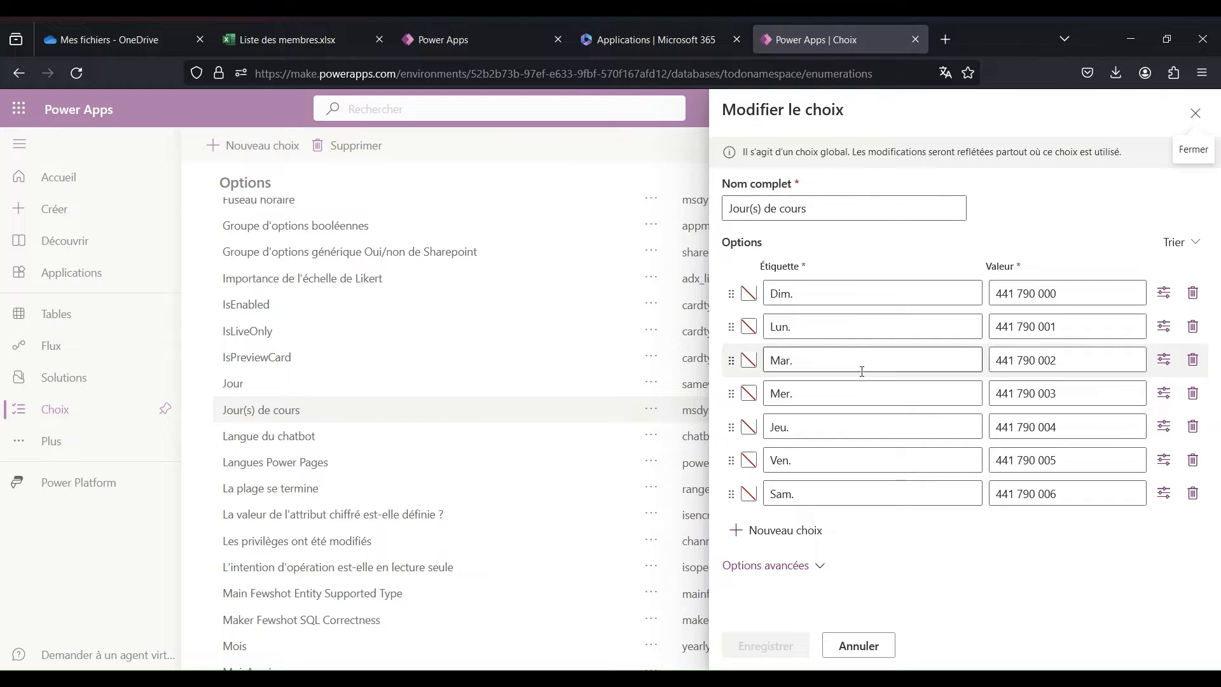
pyautogui.click(859, 646)
# View the Connexions and Flux de données pages from the additional navigation items
pyautogui.click(86, 448)
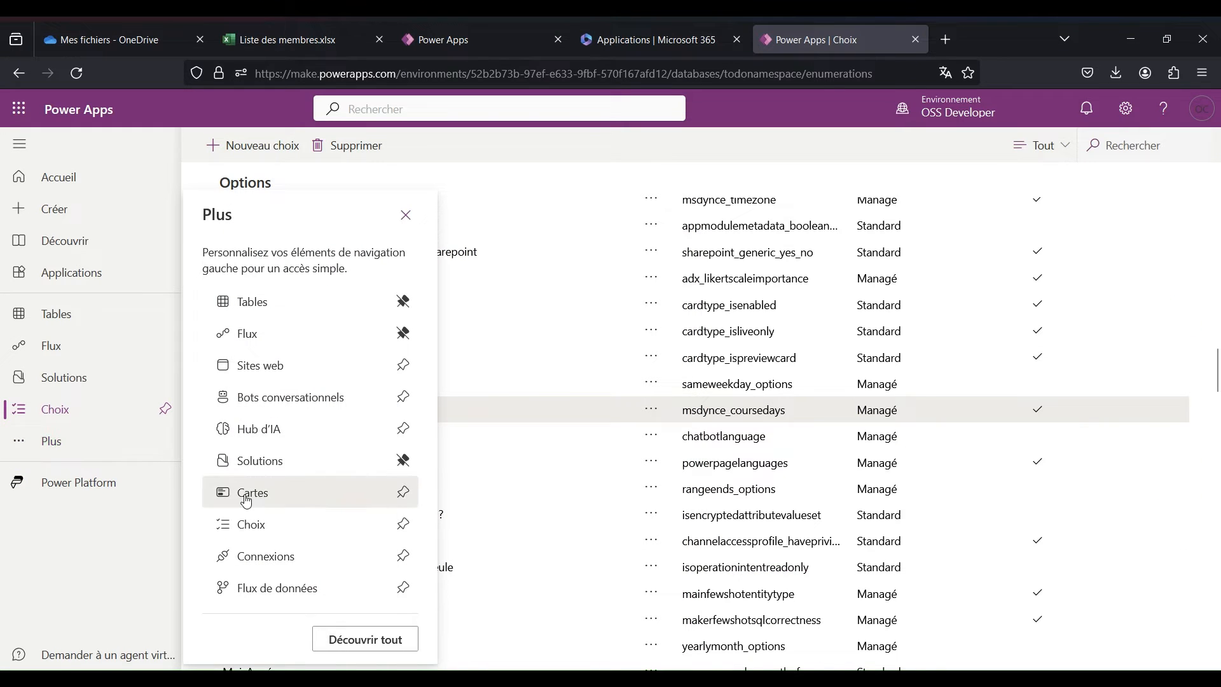
pyautogui.click(294, 557)
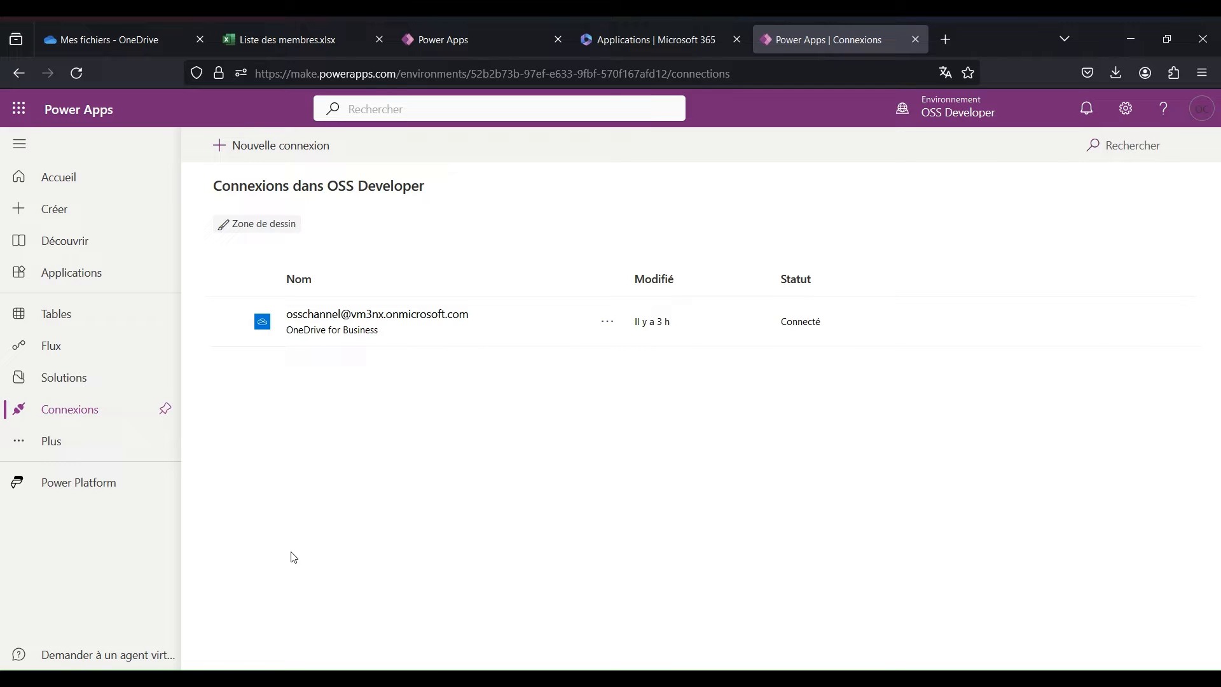
pyautogui.click(115, 449)
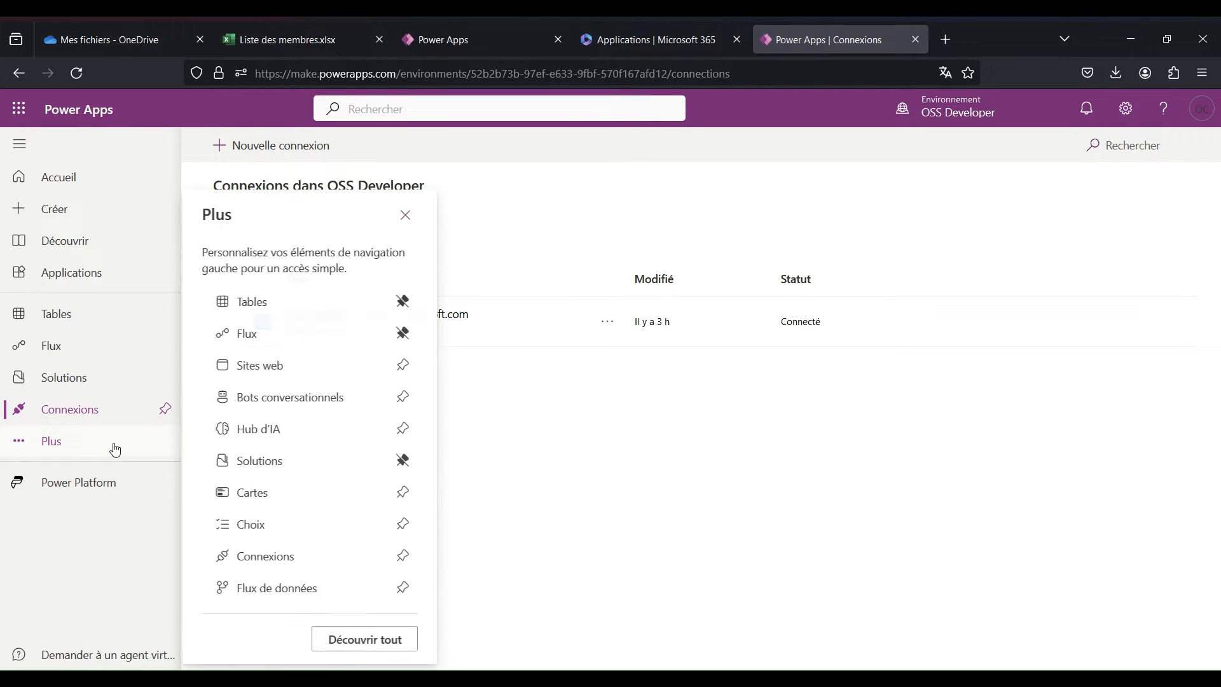
pyautogui.click(285, 583)
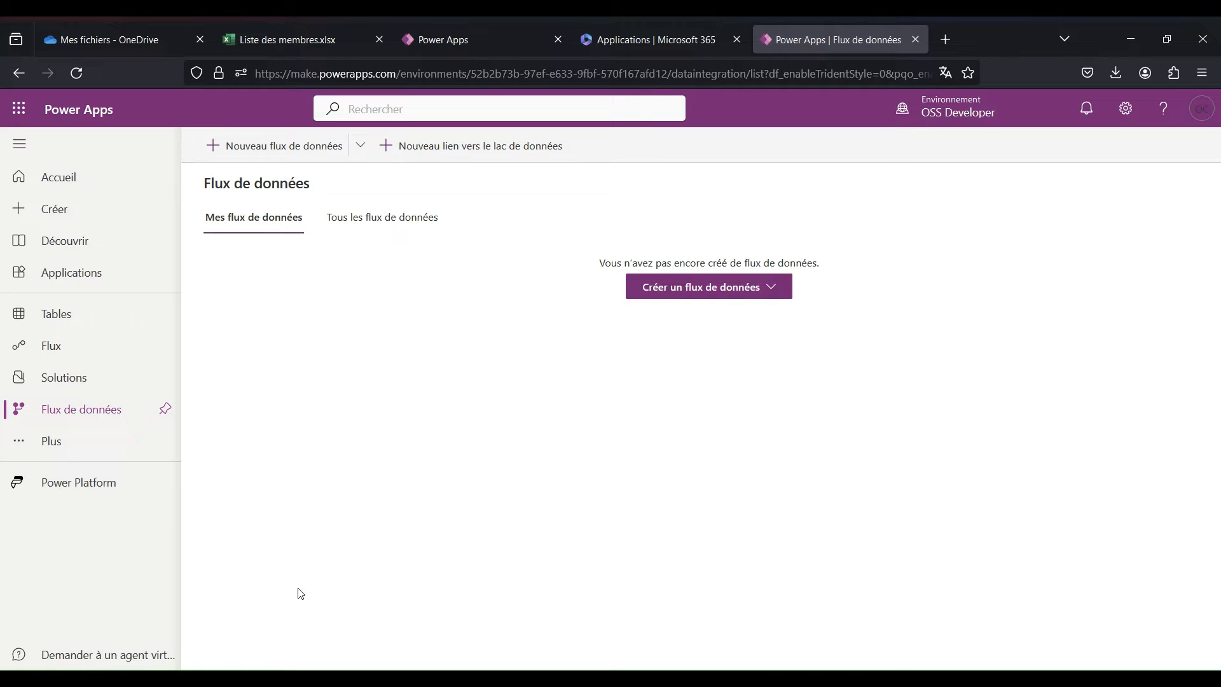
# Open the full discovery page from the additional navigation items and browse all its feature cards down to the IA section
pyautogui.click(135, 447)
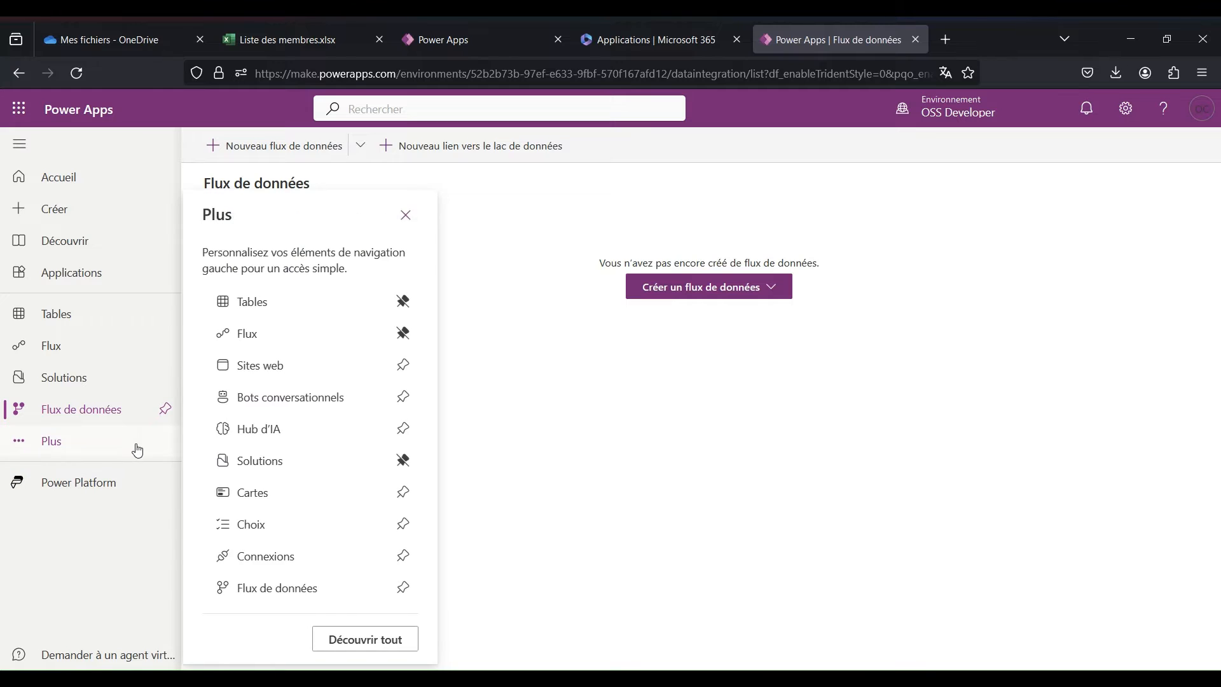
pyautogui.click(355, 640)
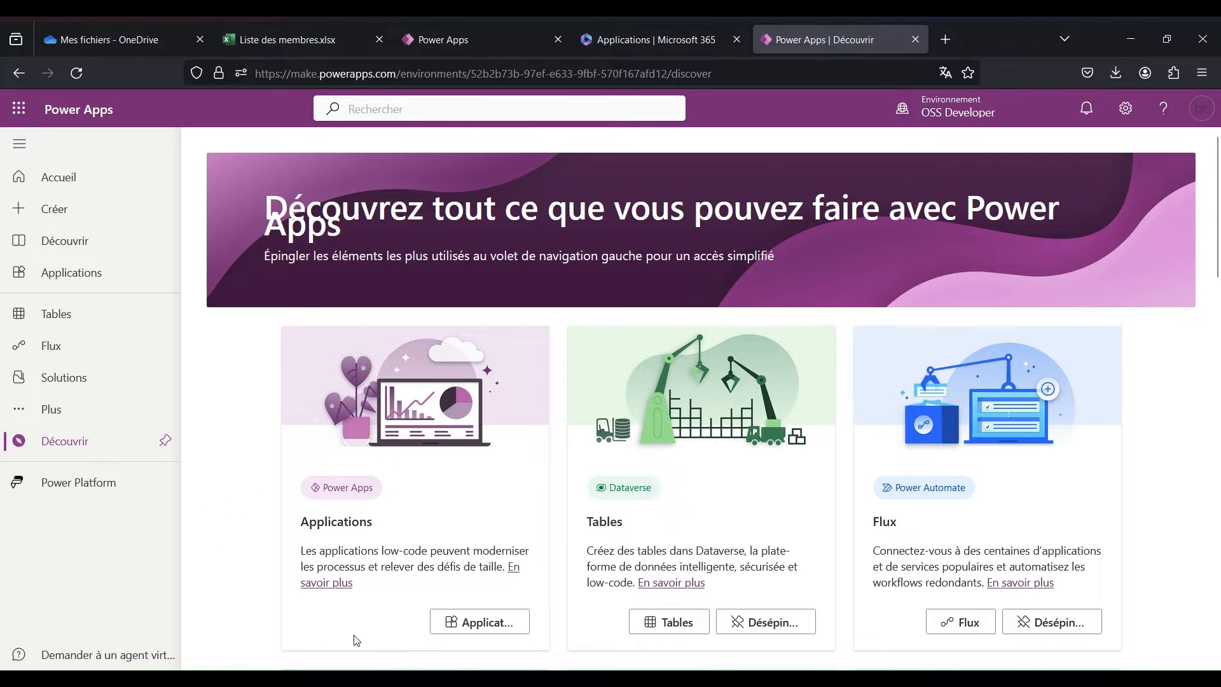
pyautogui.scroll(-4, 360, 576)
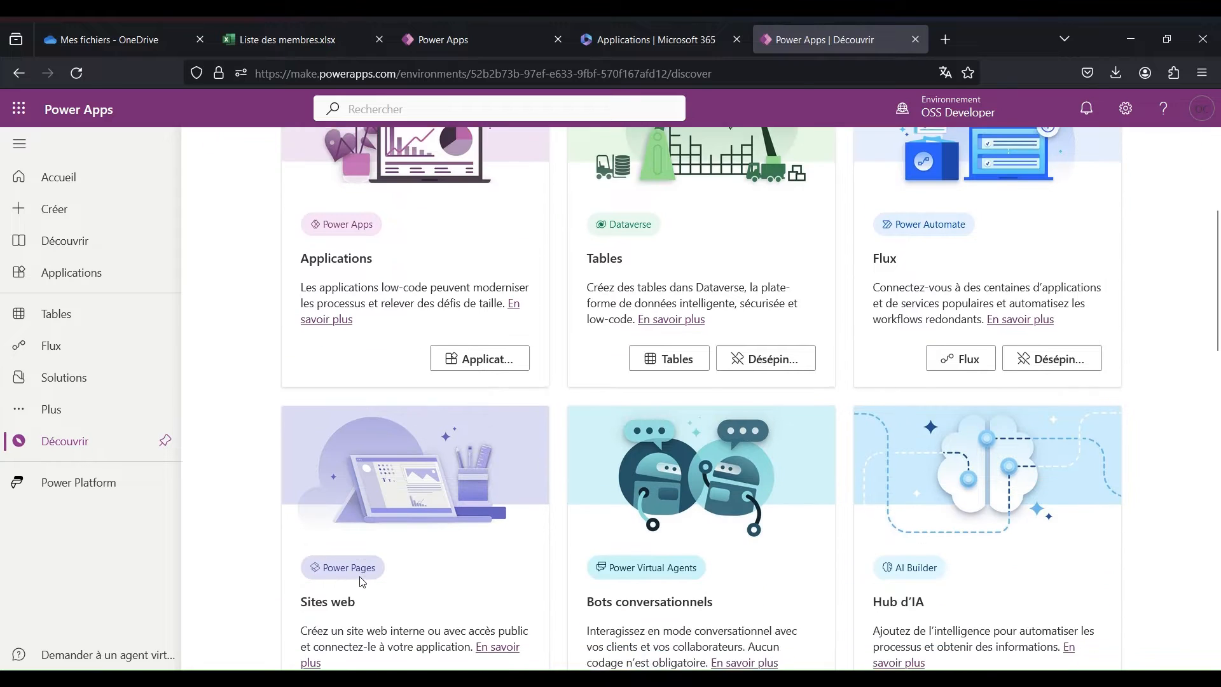
pyautogui.scroll(-7, 361, 581)
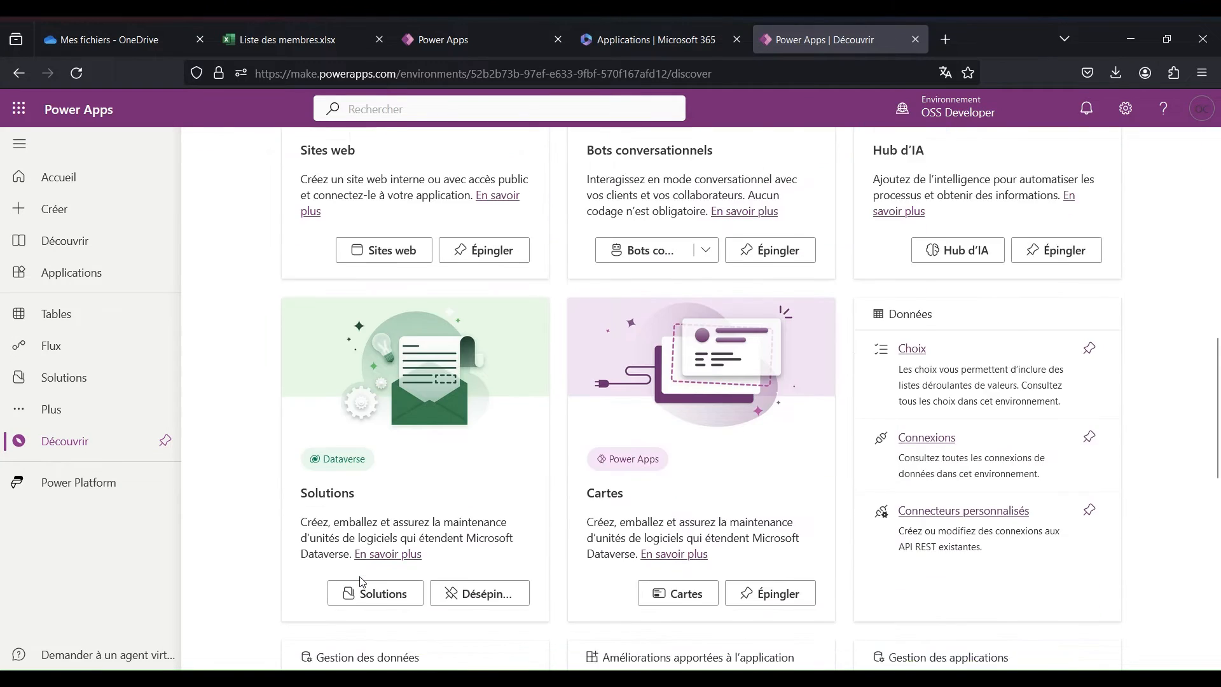
pyautogui.scroll(-7, 361, 581)
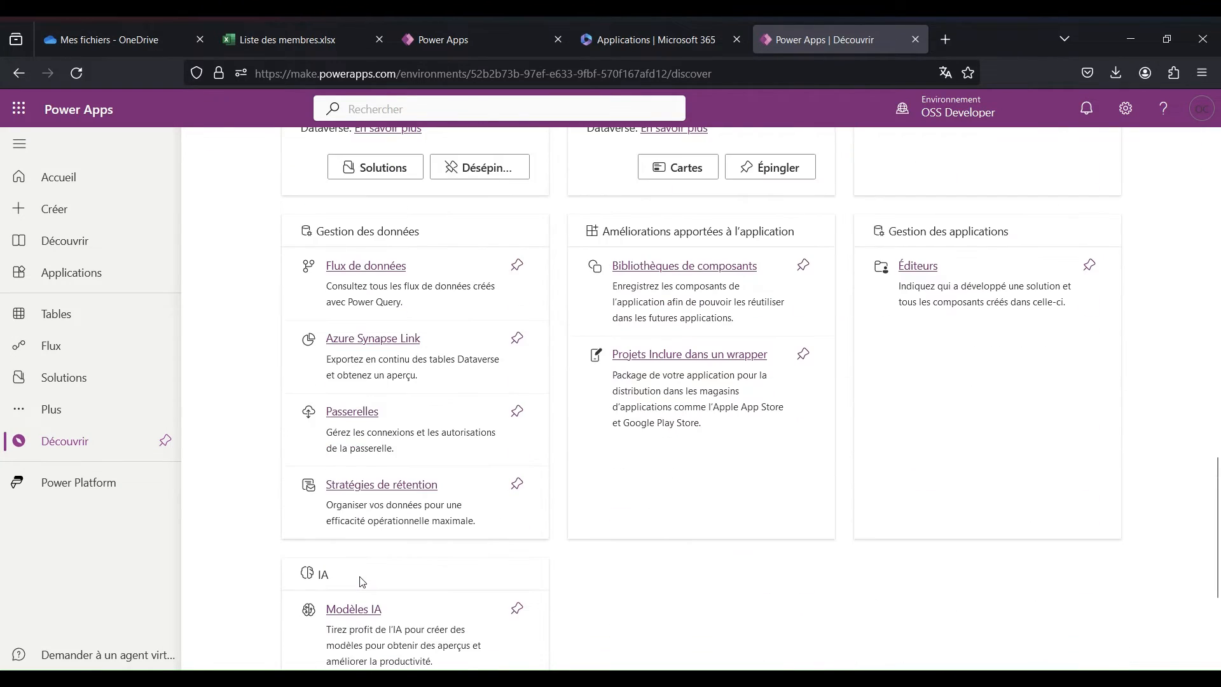
pyautogui.scroll(-3, 360, 581)
# View the Power Platform product list, and open and close the virtual agent chat
pyautogui.click(136, 485)
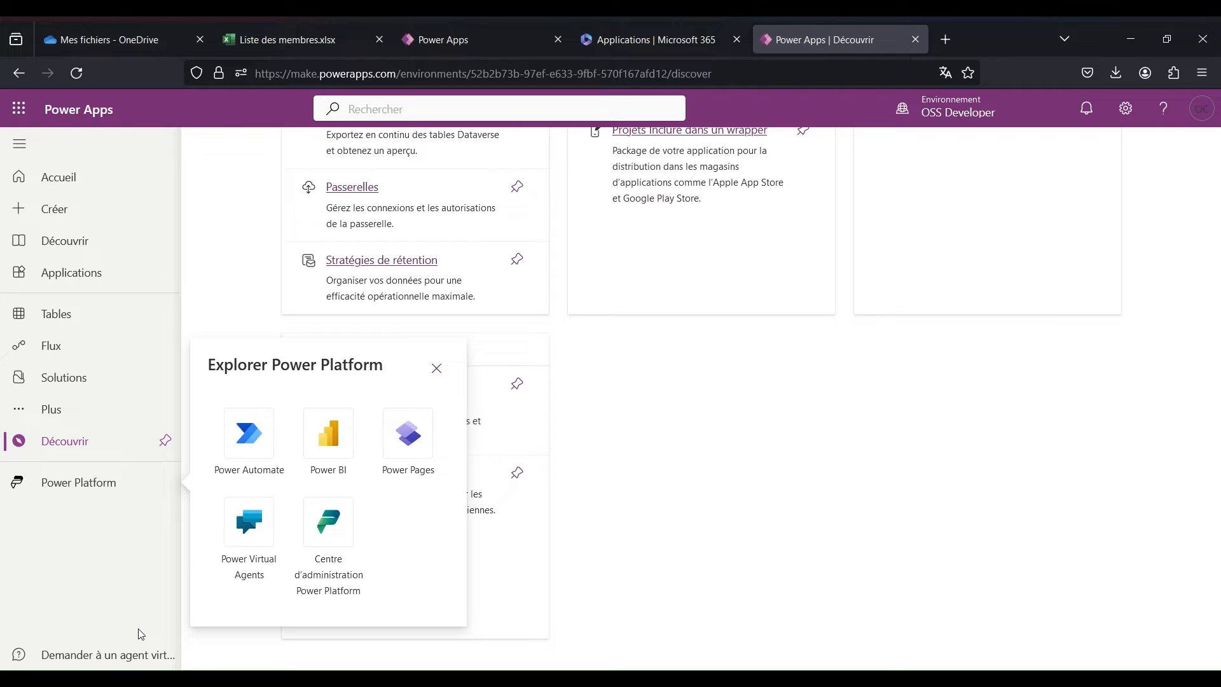
pyautogui.click(139, 654)
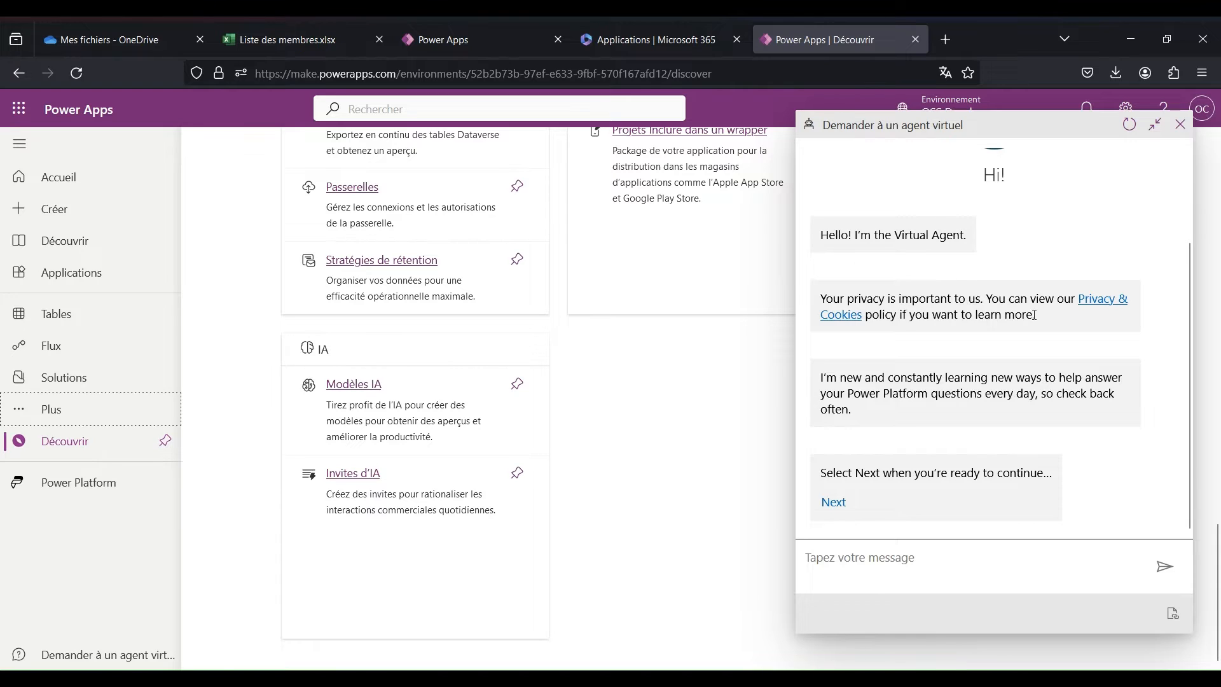
pyautogui.click(1180, 124)
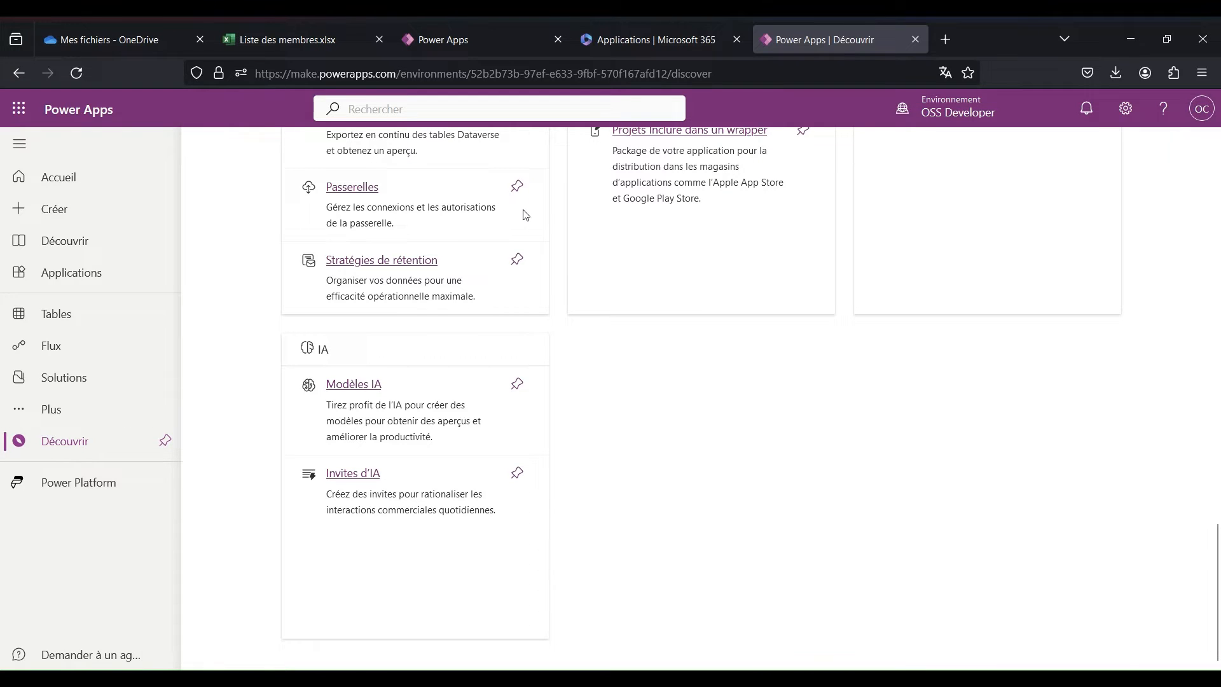
# Open the Créer page and browse its starting sources, extra options and app templates down to To Do List
pyautogui.click(68, 209)
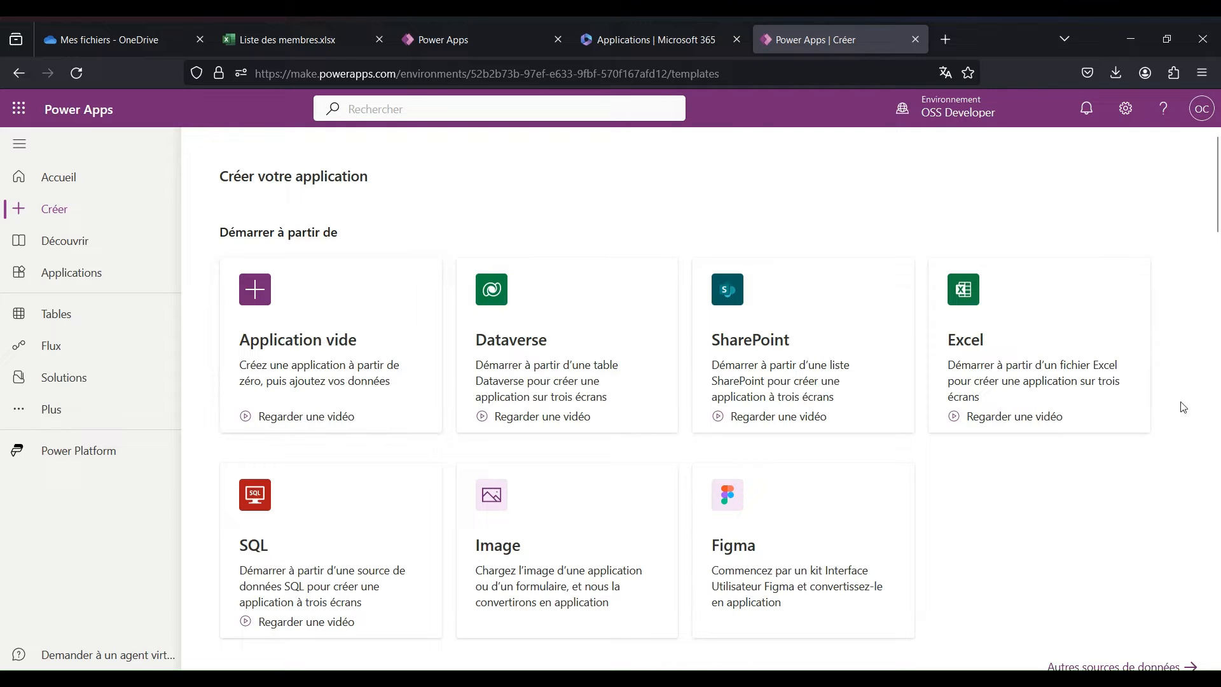
pyautogui.scroll(-4, 713, 521)
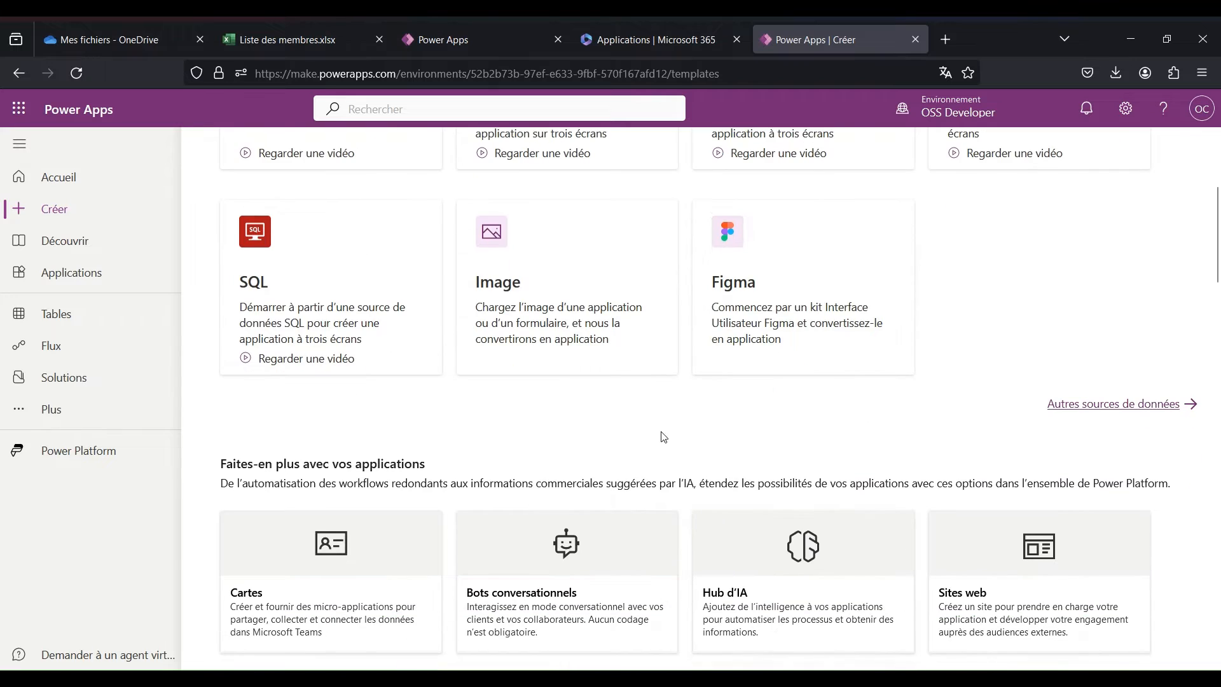
pyautogui.scroll(-4, 664, 436)
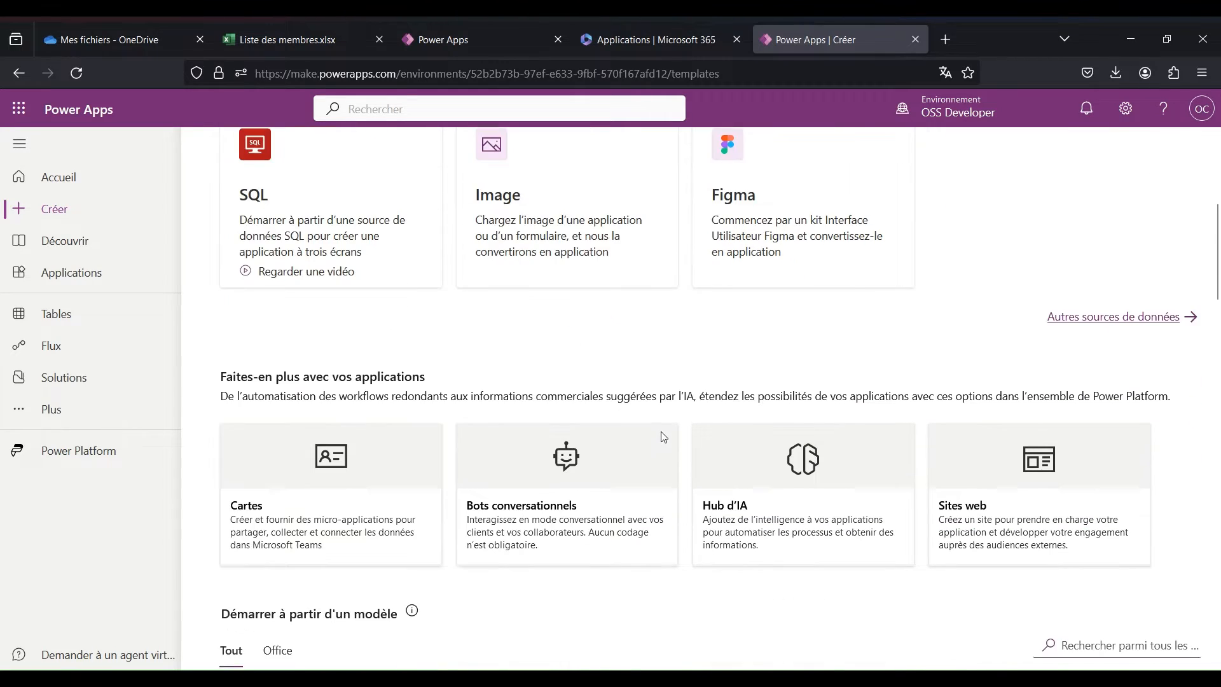
pyautogui.scroll(-4, 663, 437)
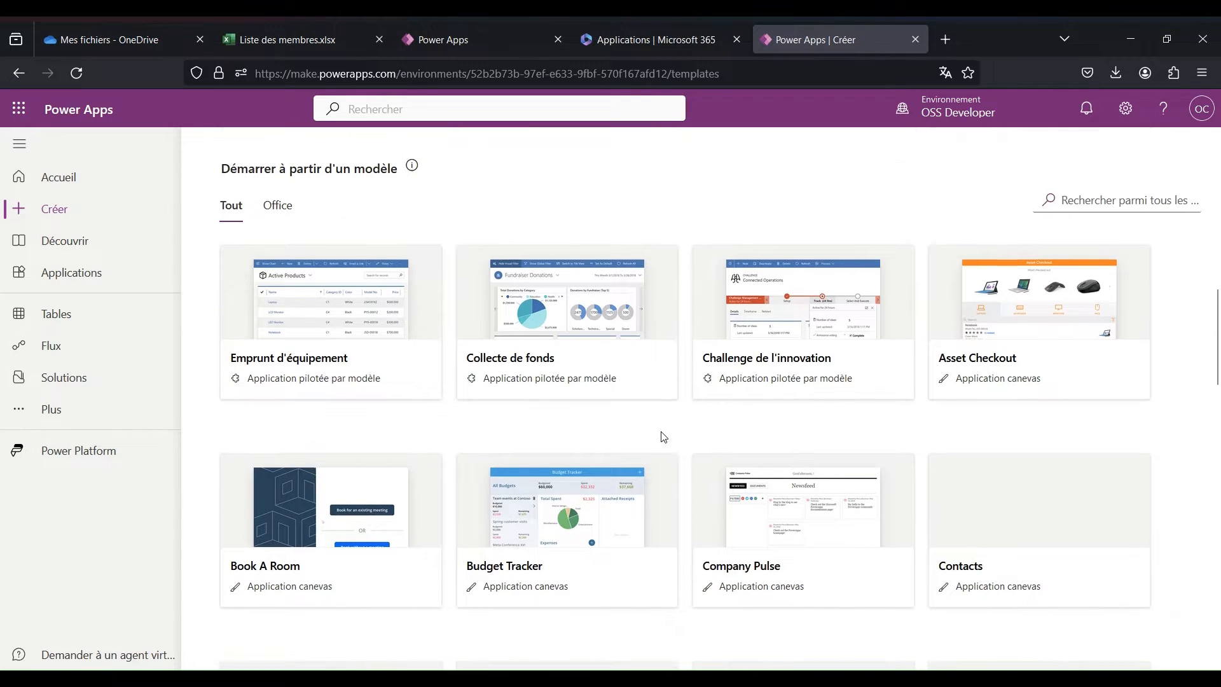
pyautogui.scroll(-3, 663, 437)
pyautogui.scroll(-1, 663, 437)
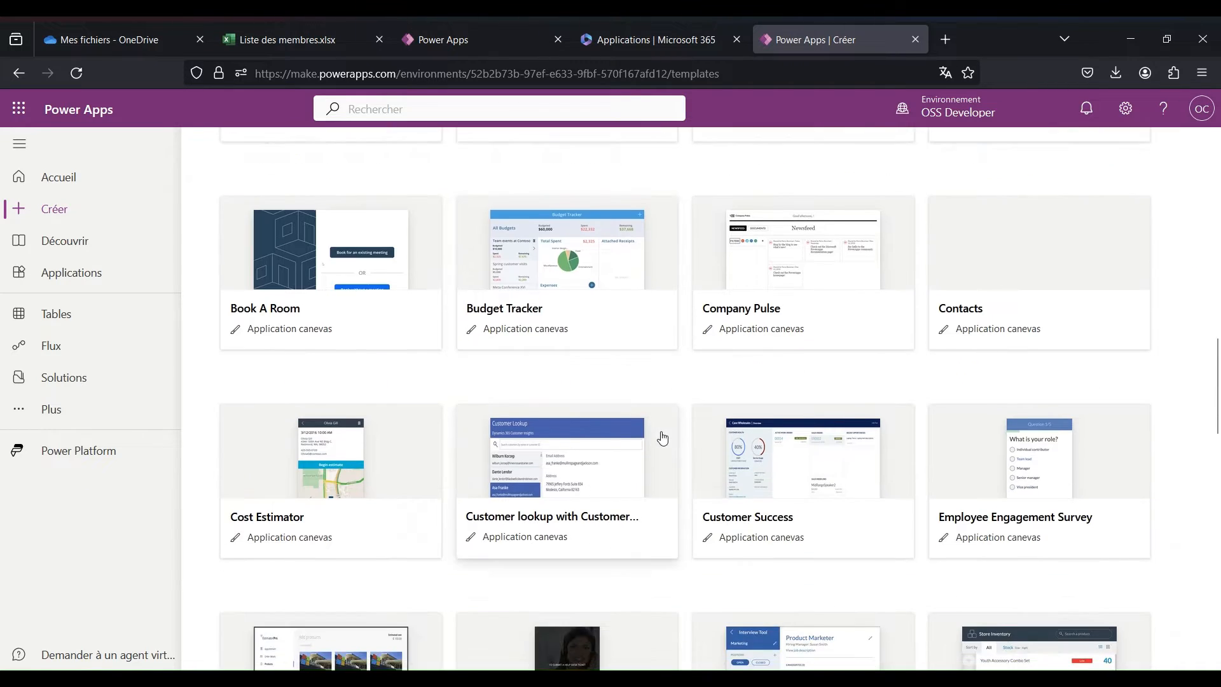
pyautogui.scroll(-3, 664, 437)
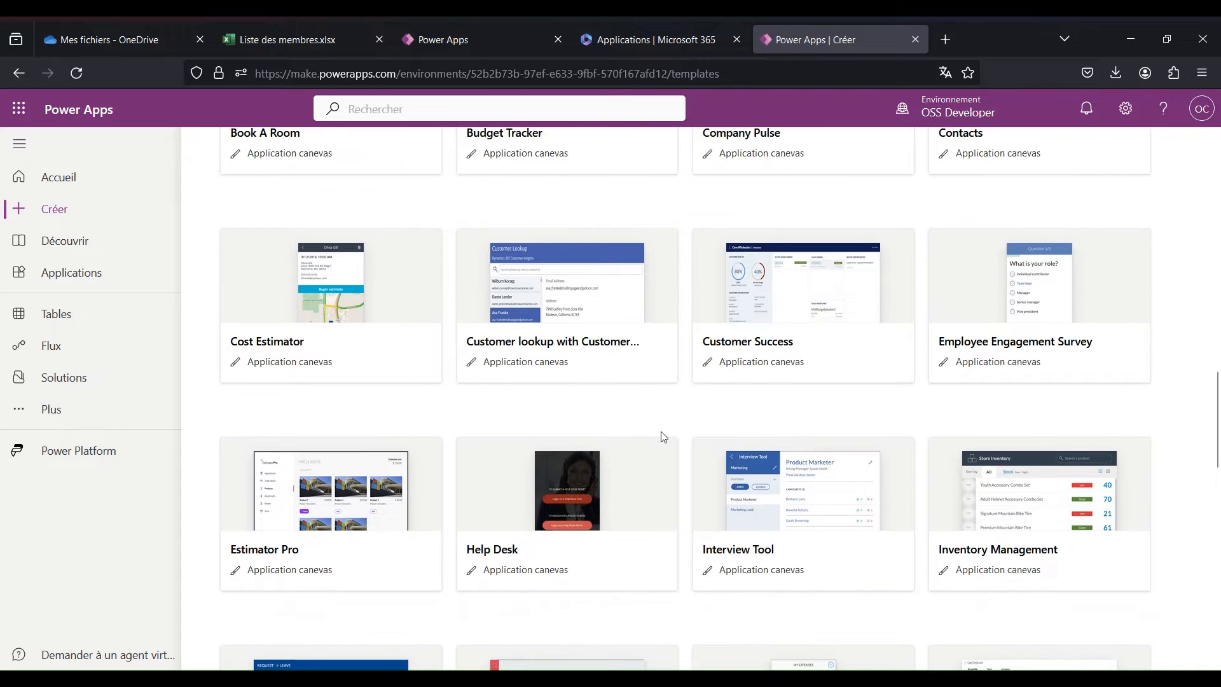
pyautogui.scroll(-3, 663, 437)
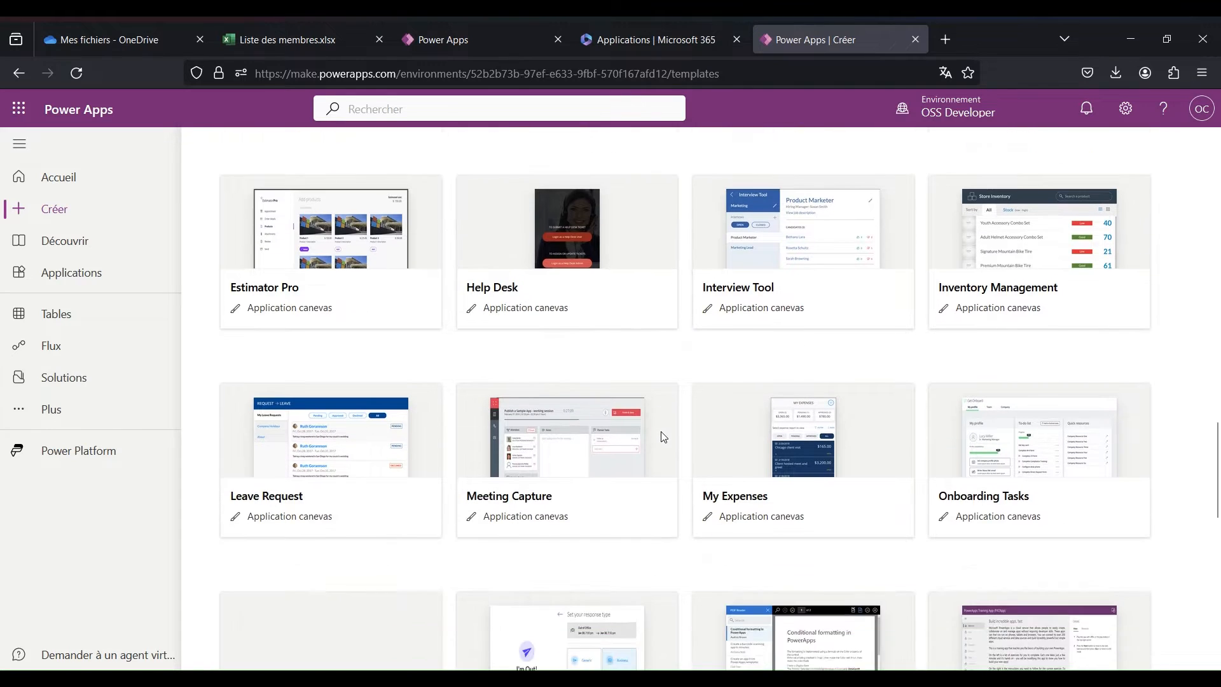
pyautogui.scroll(-2, 663, 437)
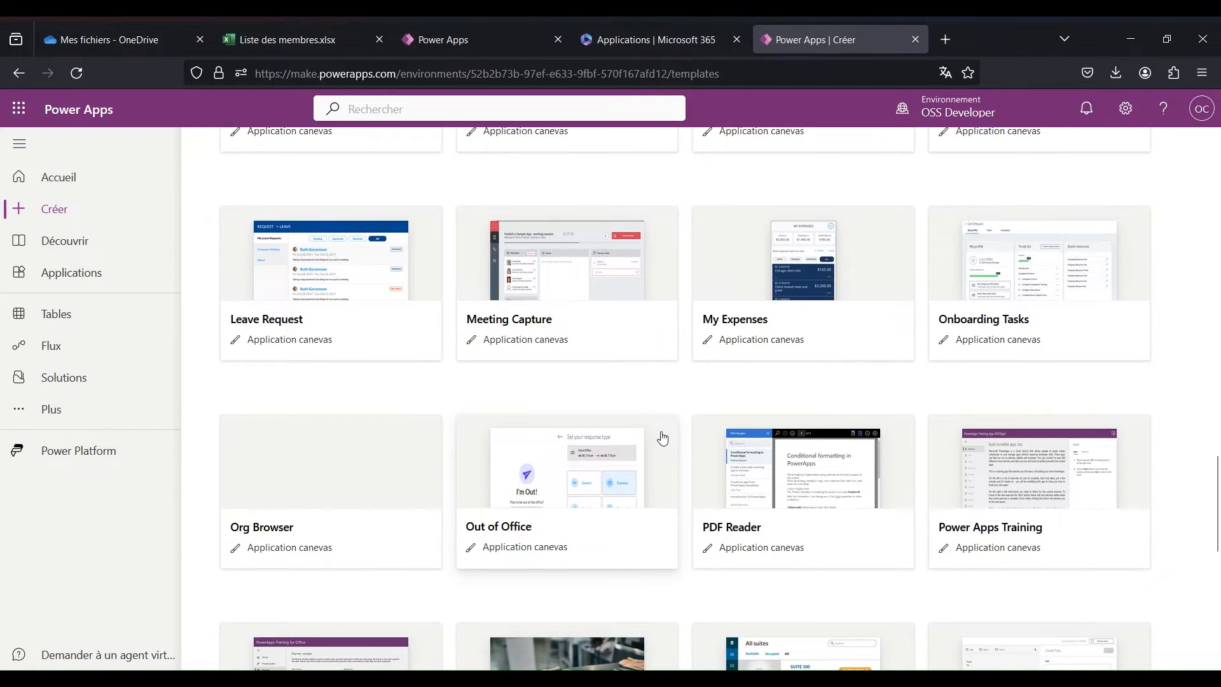
pyautogui.scroll(-3, 662, 437)
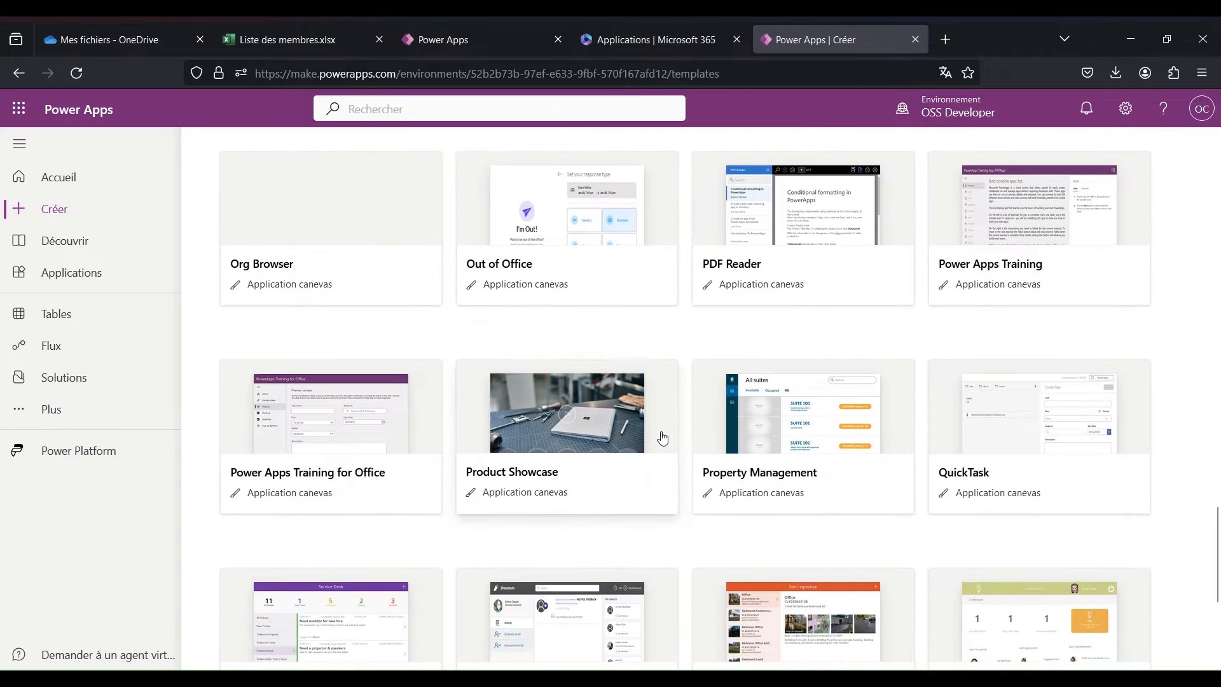
pyautogui.scroll(-4, 662, 438)
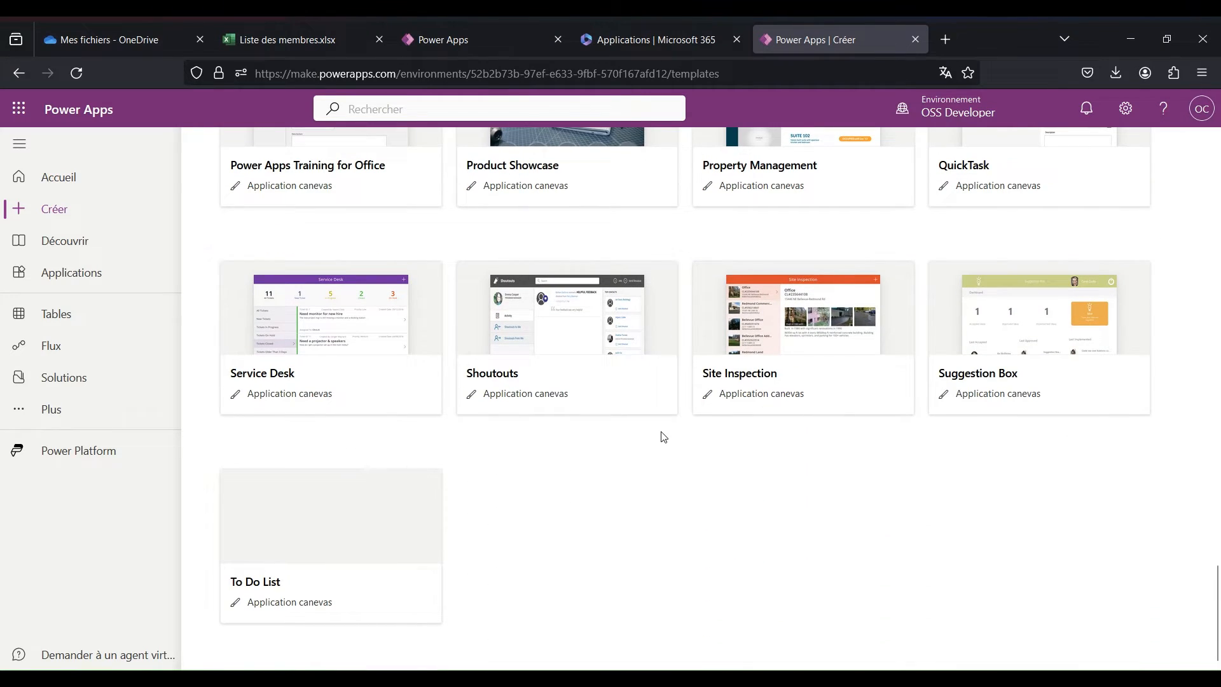
# Open the Product Showcase canvas template and launch its preview
pyautogui.scroll(3, 669, 482)
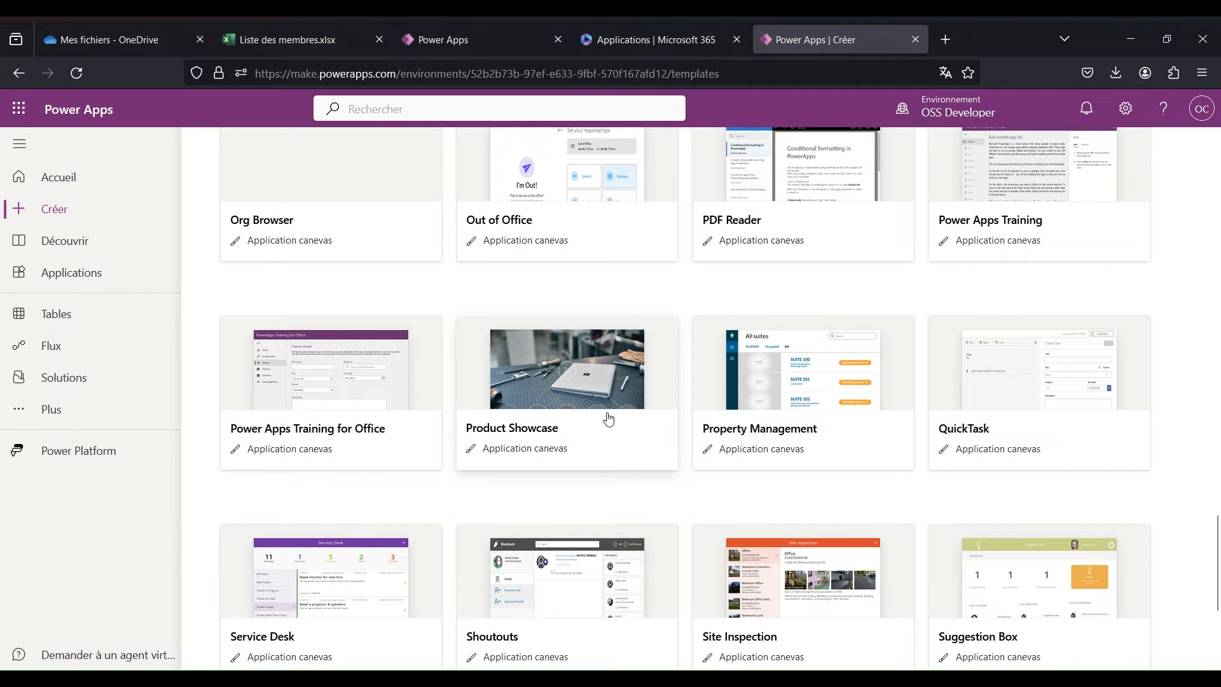
pyautogui.click(608, 418)
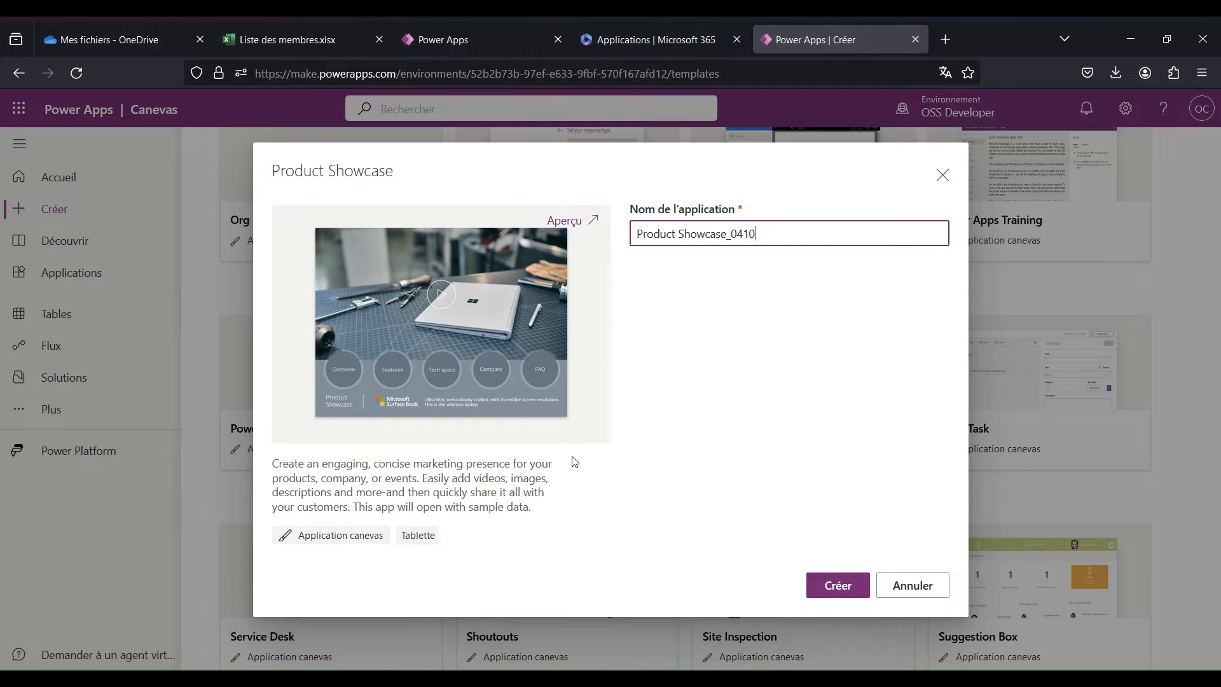
pyautogui.click(575, 223)
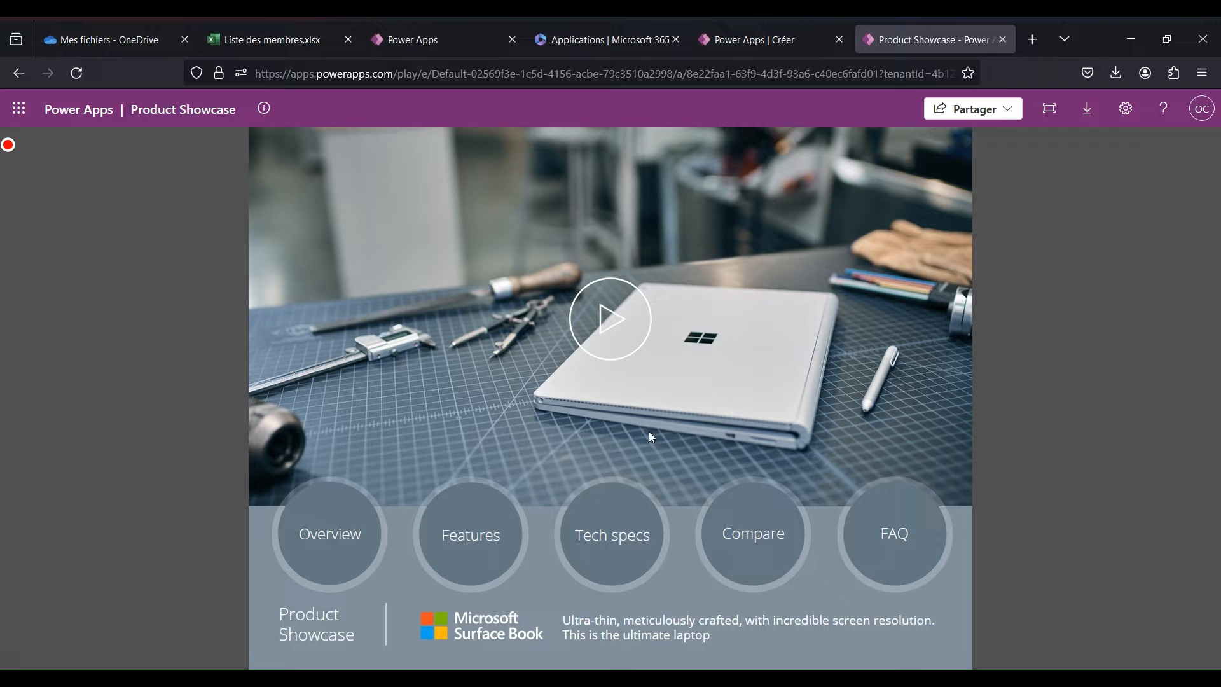
# Go through the slides of the previewed app's Overview section and return to its home screen
pyautogui.click(340, 529)
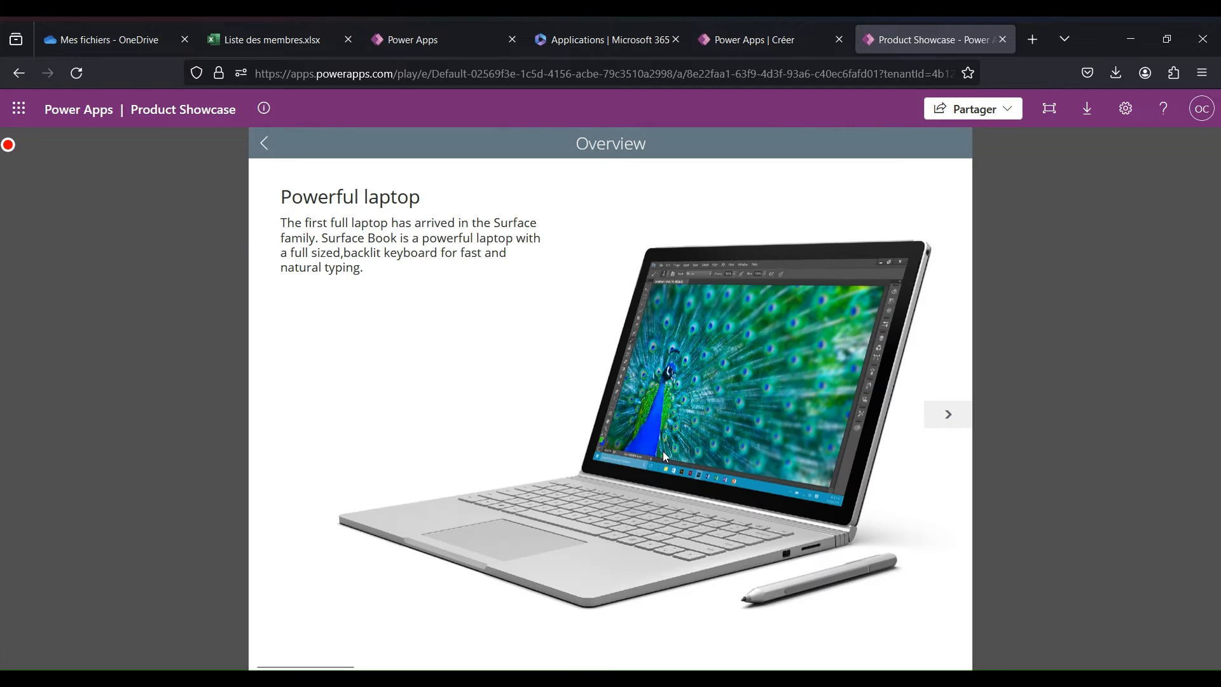
pyautogui.click(940, 416)
pyautogui.click(944, 415)
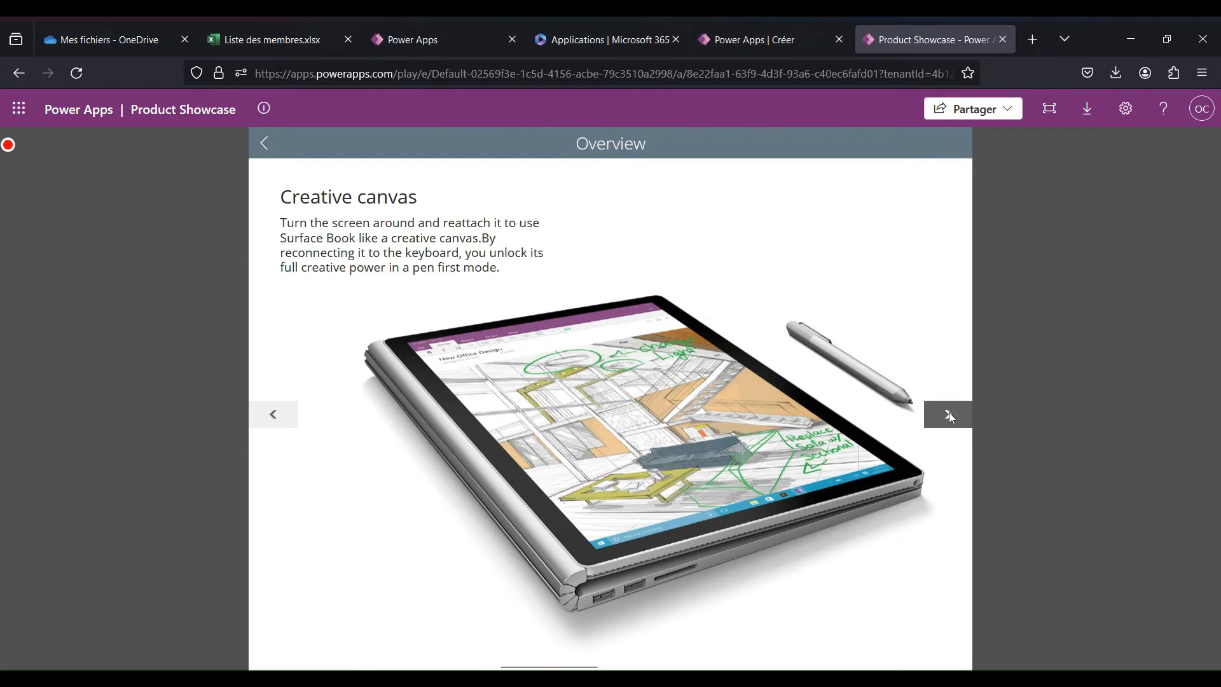
pyautogui.click(944, 414)
pyautogui.click(264, 143)
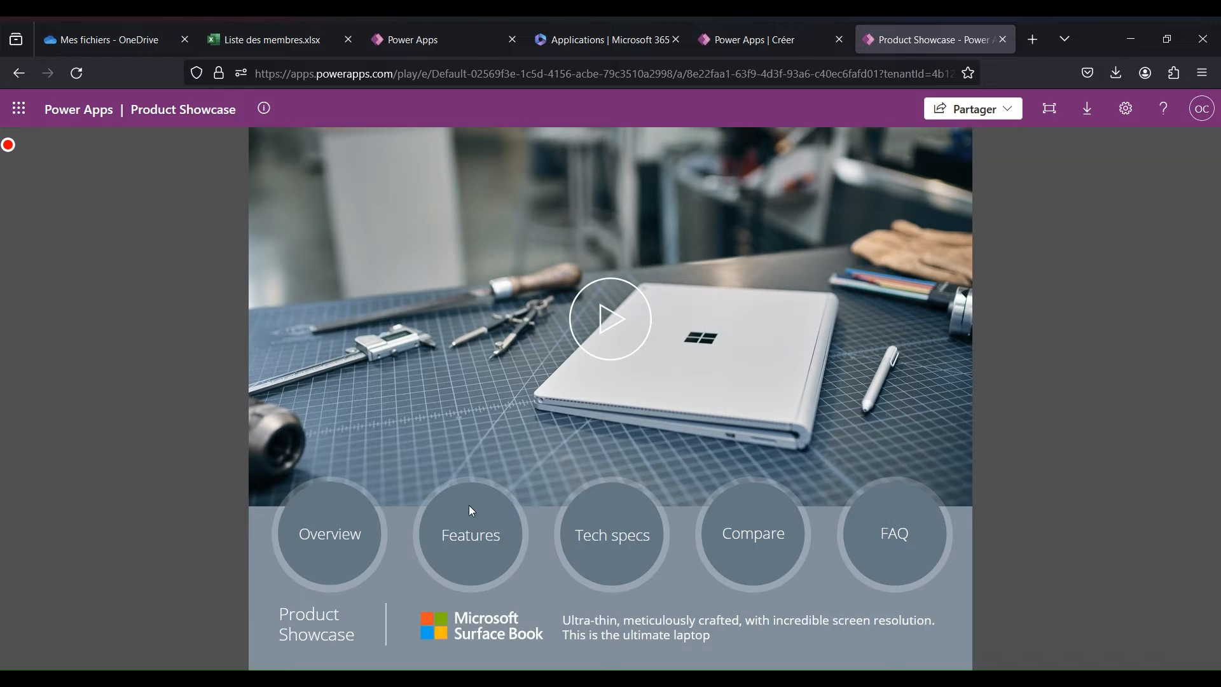
# In the Features section, view the Natural writing experience and Detachable keyboard details, and return to the app's home screen
pyautogui.click(466, 518)
pyautogui.click(713, 380)
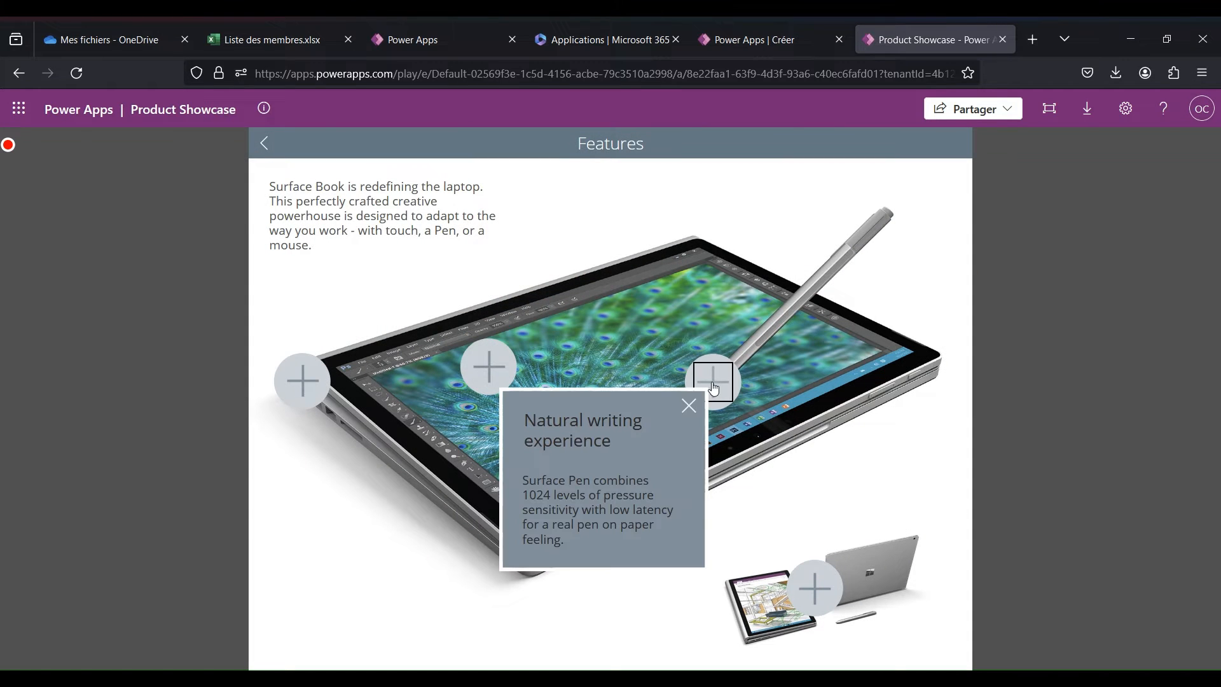
pyautogui.click(303, 379)
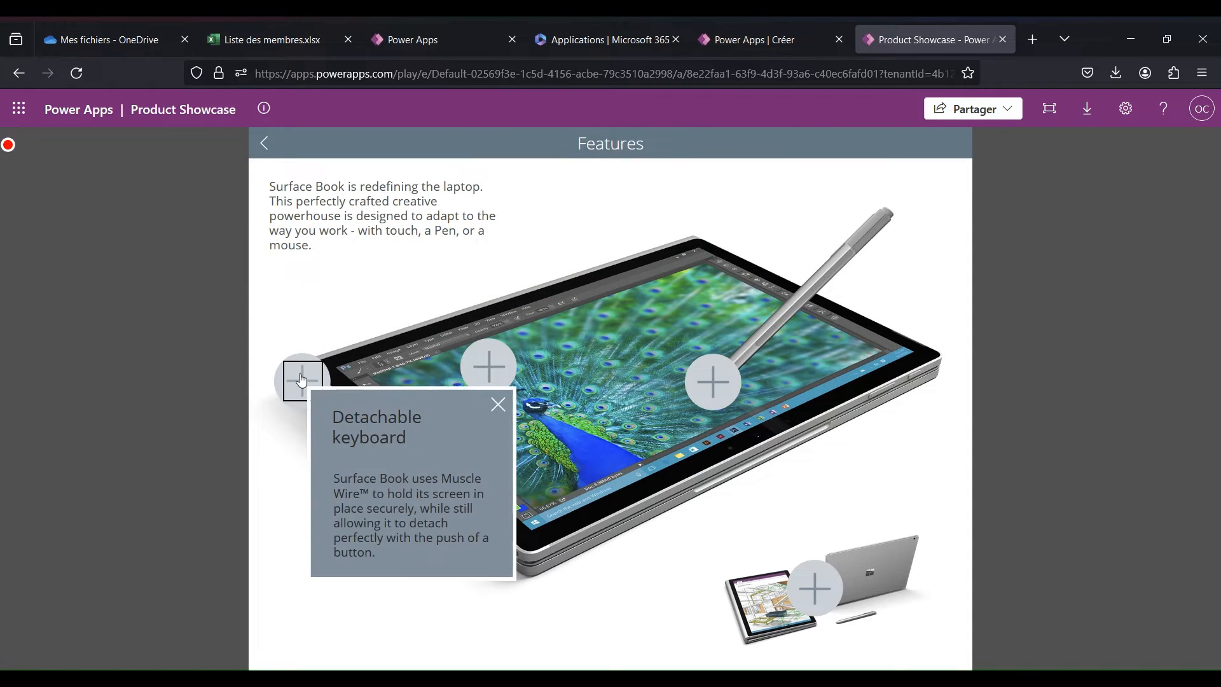
pyautogui.click(265, 143)
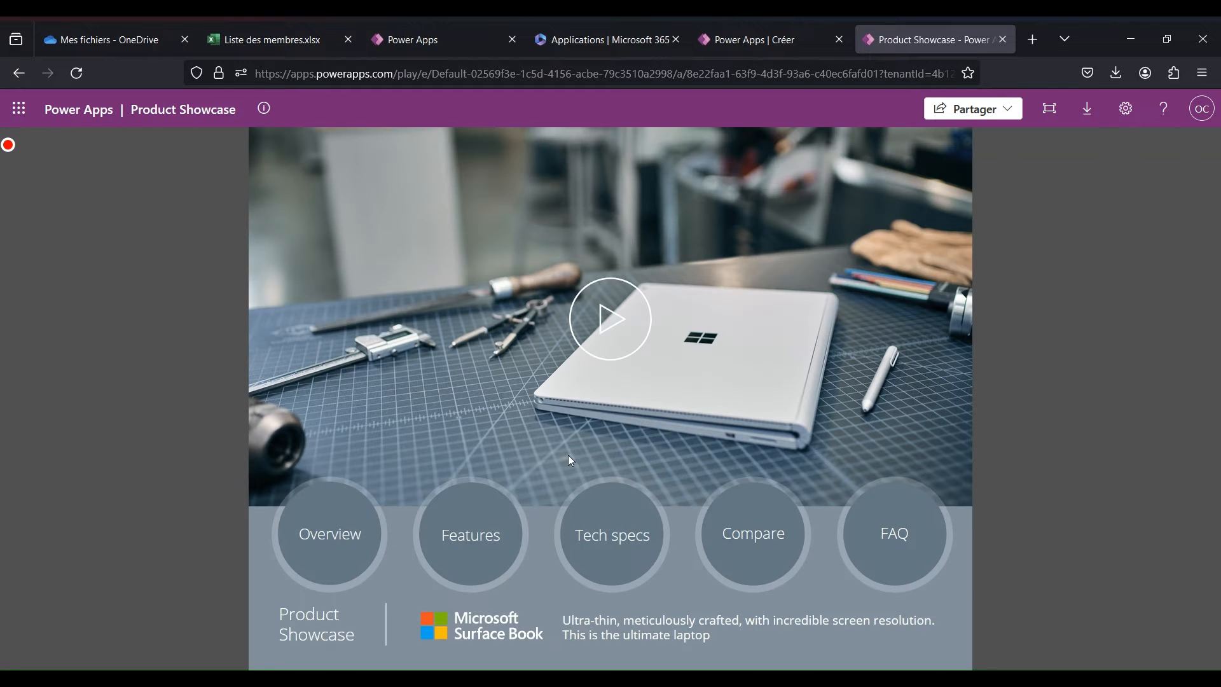
# Look through the Tech specs section of the previewed app and return to its home screen
pyautogui.click(616, 538)
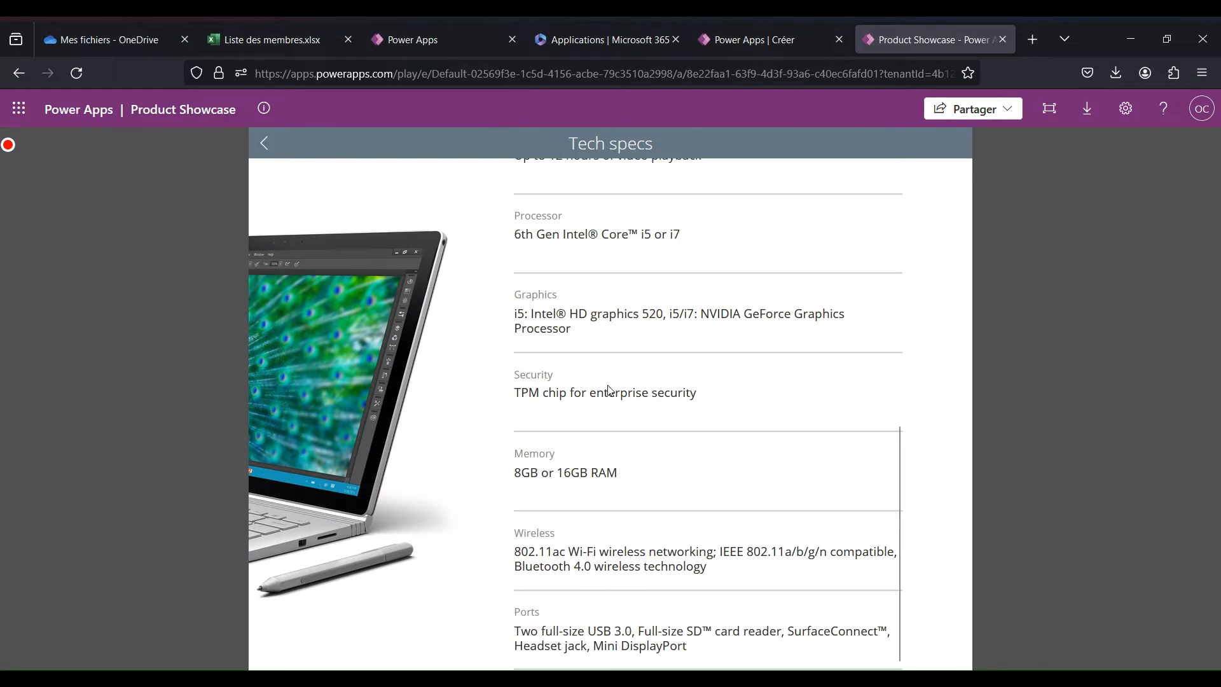
pyautogui.scroll(5, 607, 390)
pyautogui.scroll(3, 610, 390)
pyautogui.click(279, 148)
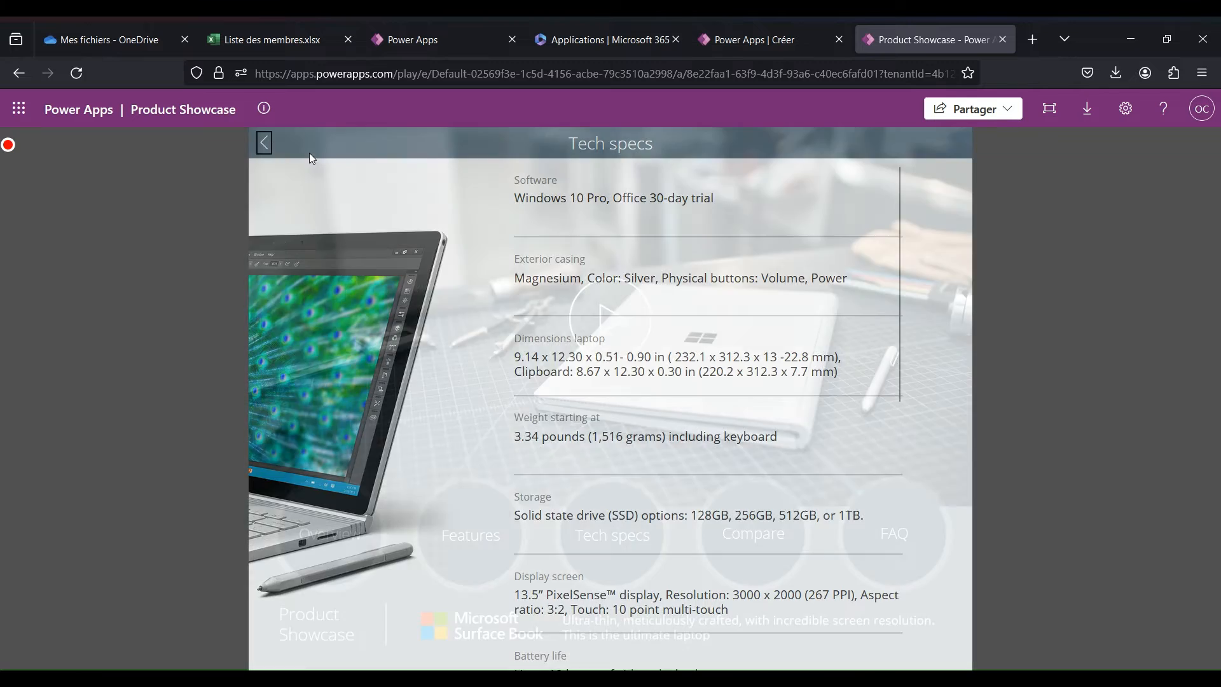
# Look through the Surface tablets comparison in the Compare section down to the prices, and return to the app's home screen
pyautogui.click(753, 534)
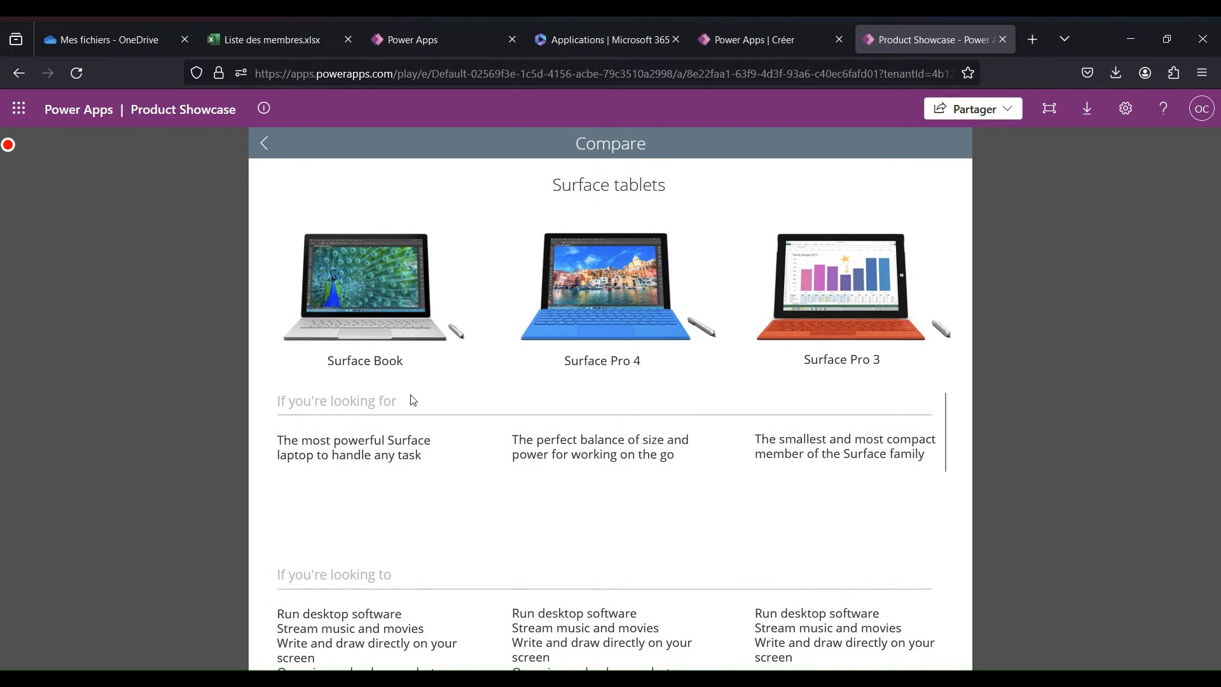
pyautogui.scroll(-10, 580, 398)
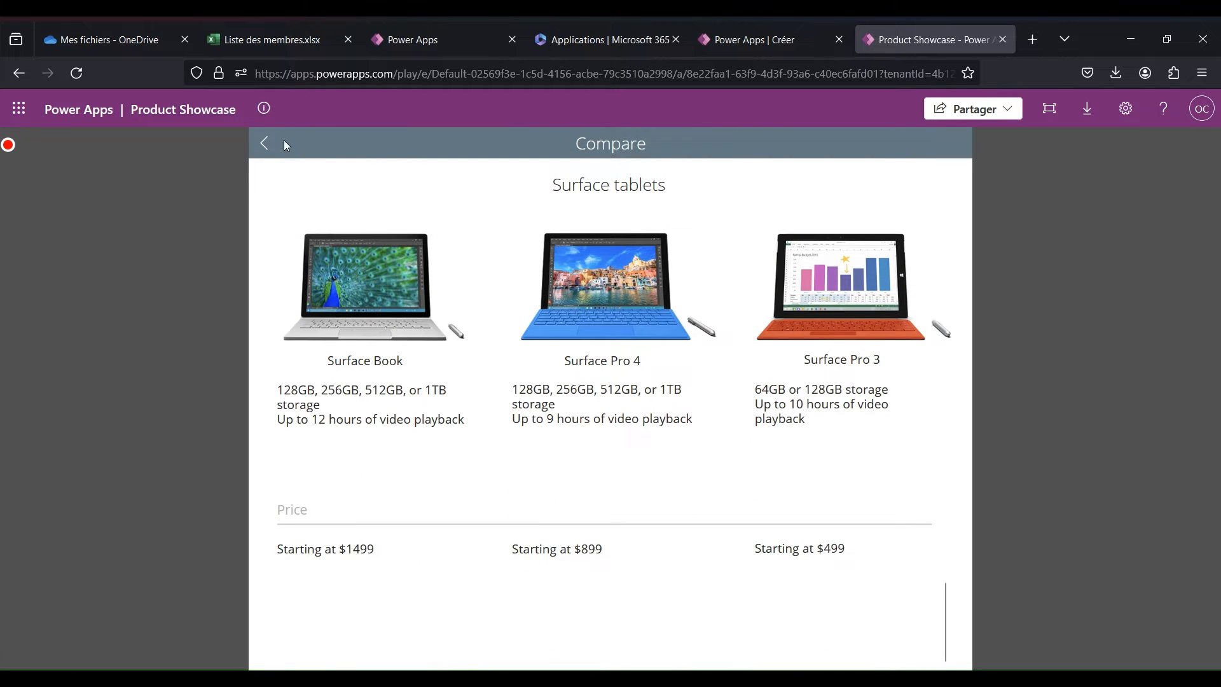
pyautogui.click(264, 143)
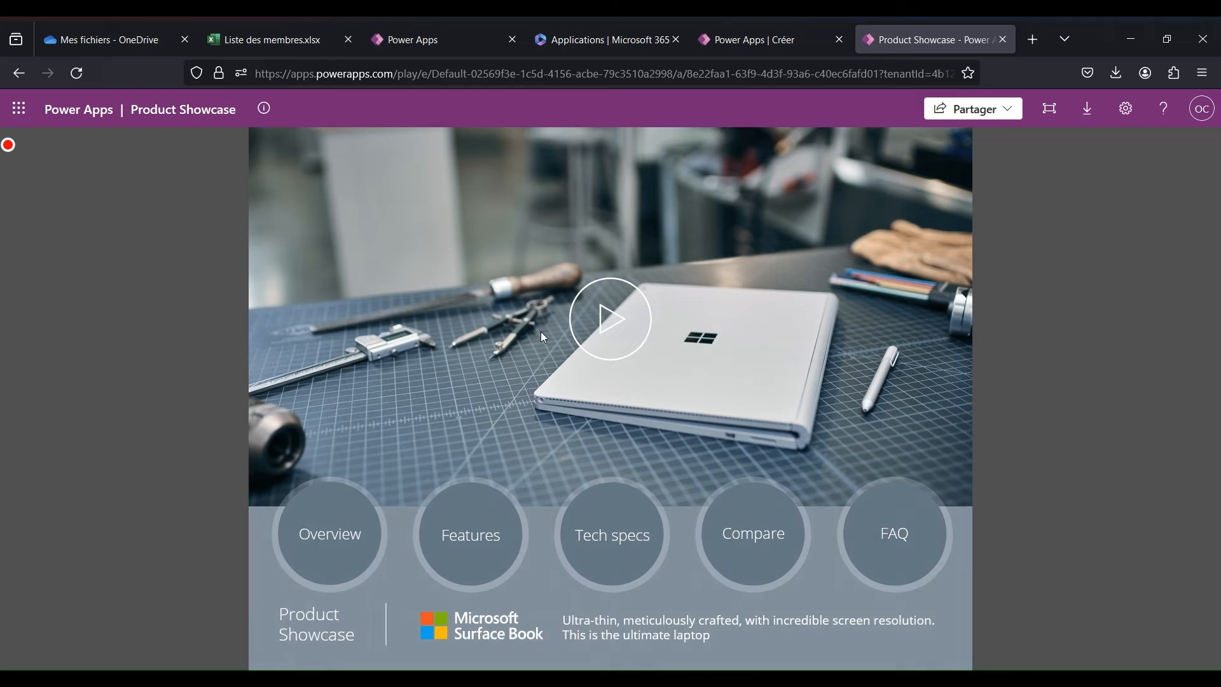
# Read the answers to the Surface Pen, MacBook or iPhone, and multiple programs questions in the FAQ section, and return home
pyautogui.click(884, 533)
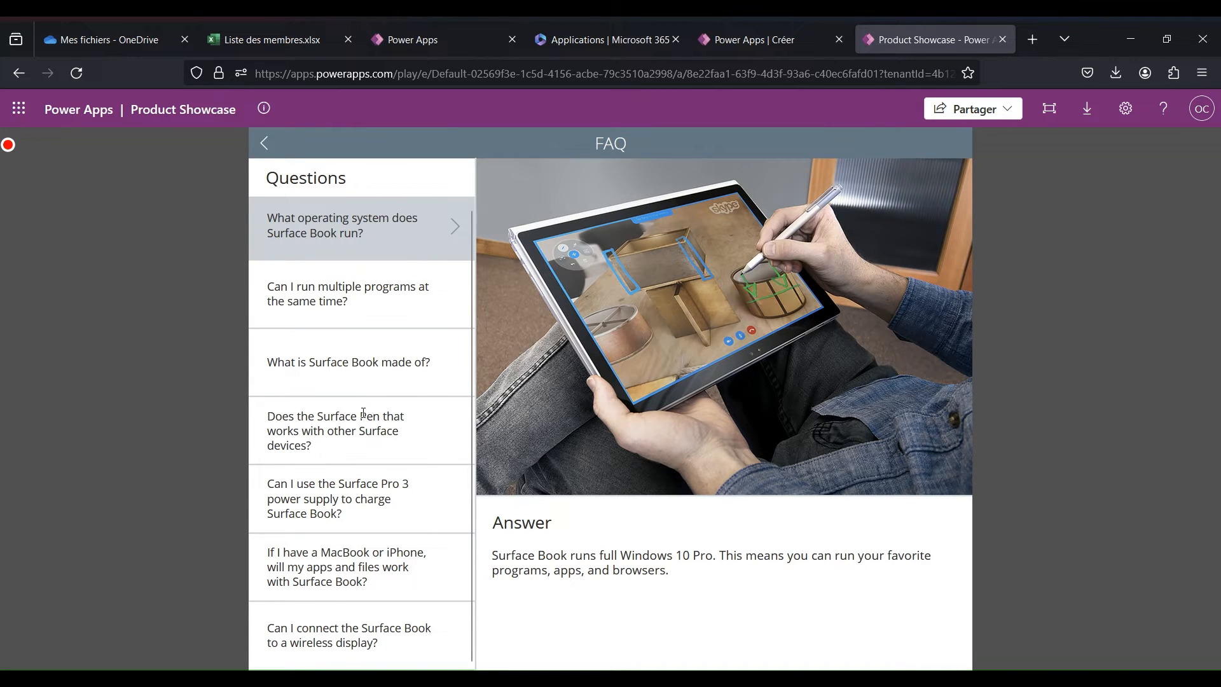
pyautogui.click(363, 420)
pyautogui.click(348, 565)
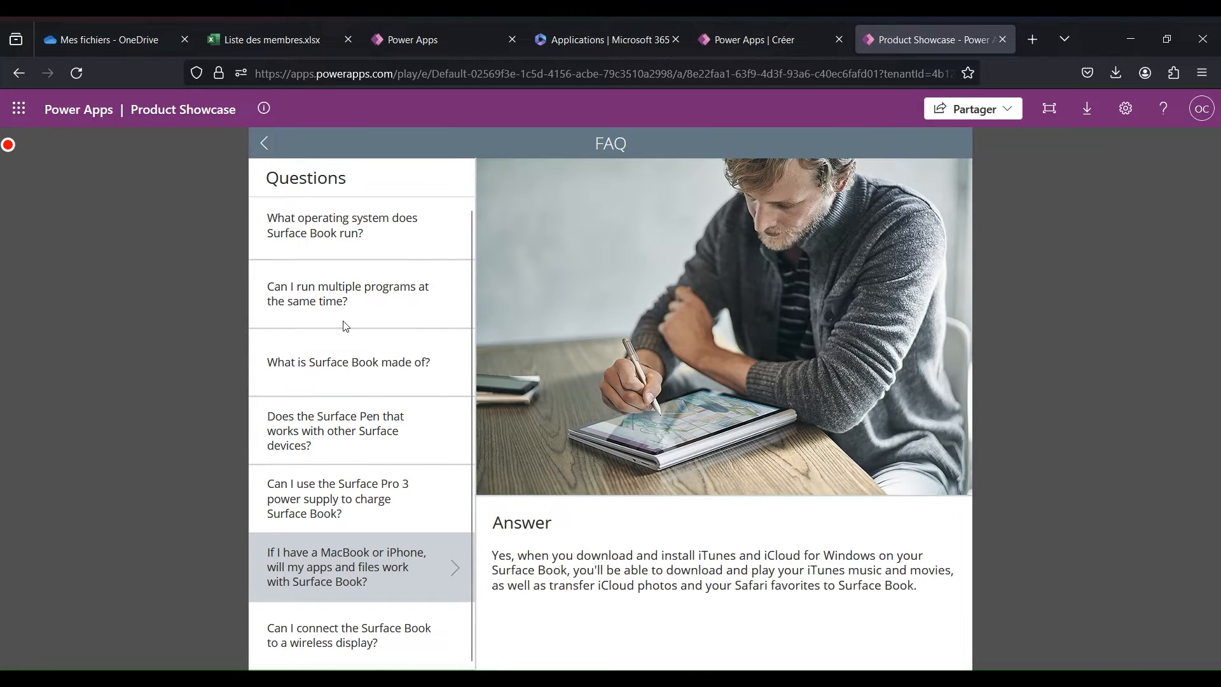
pyautogui.click(346, 305)
pyautogui.click(266, 143)
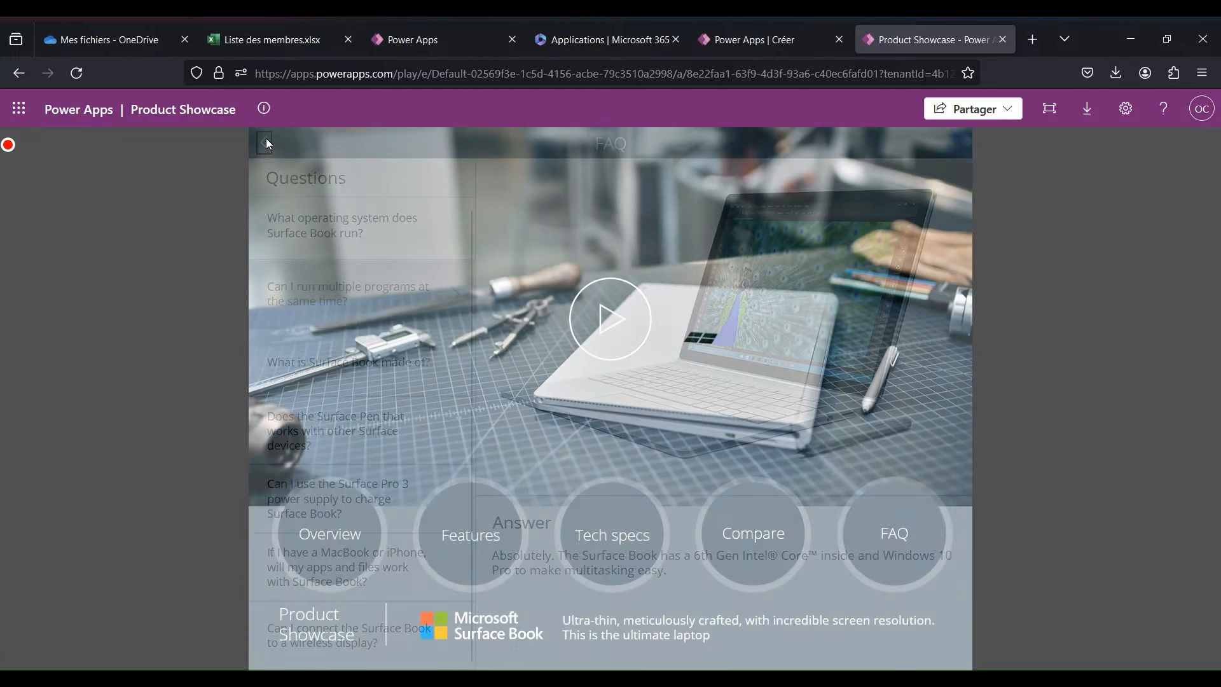
# Play the product video on the home screen of the Product Showcase preview and close it
pyautogui.click(612, 318)
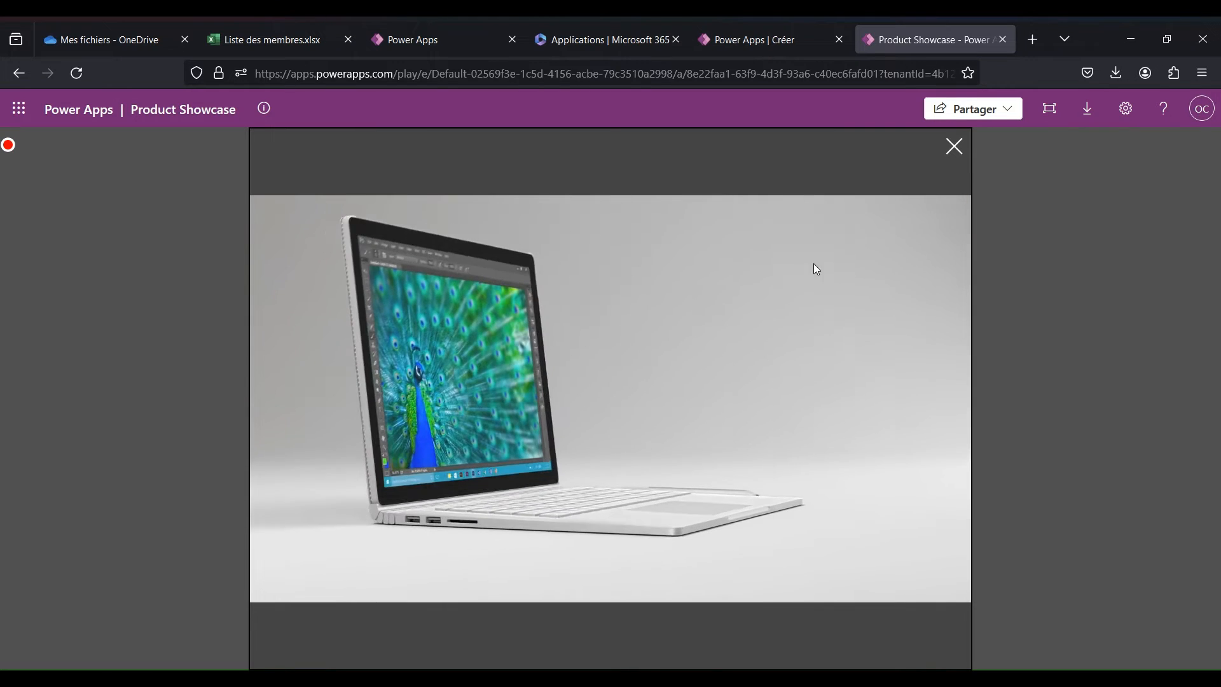
pyautogui.click(954, 148)
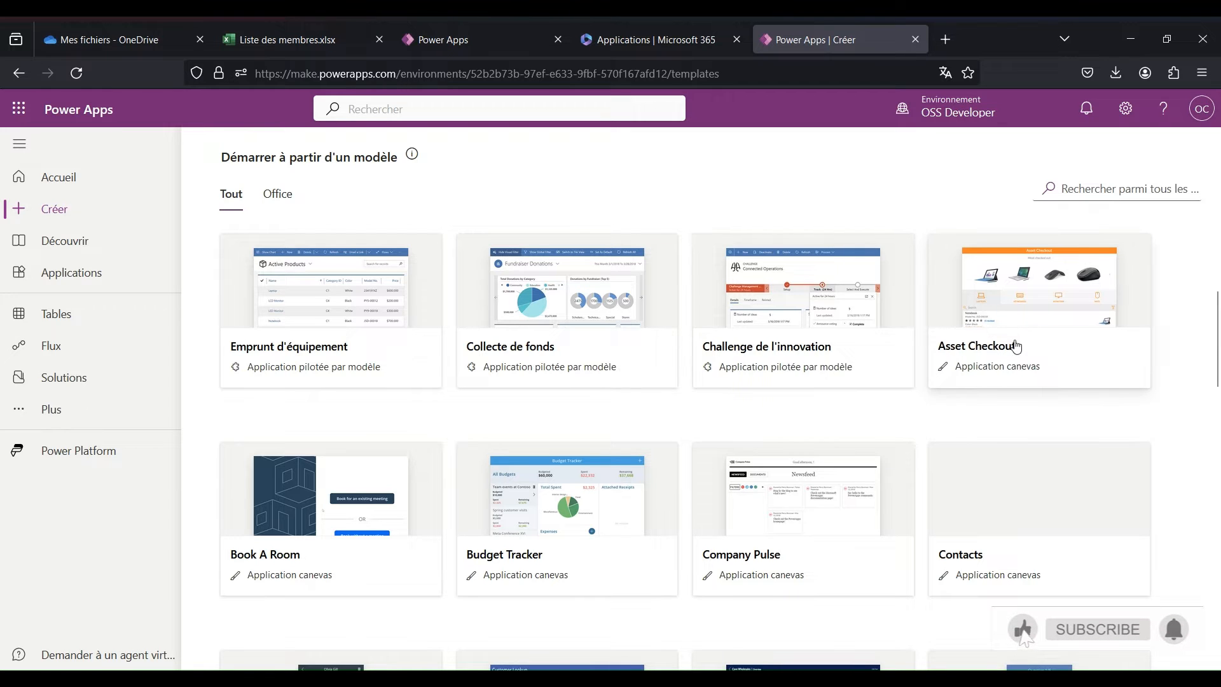
# Launch the preview of the Asset Checkout canvas template in tablet format and browse its Most checked out carousel
pyautogui.click(1061, 339)
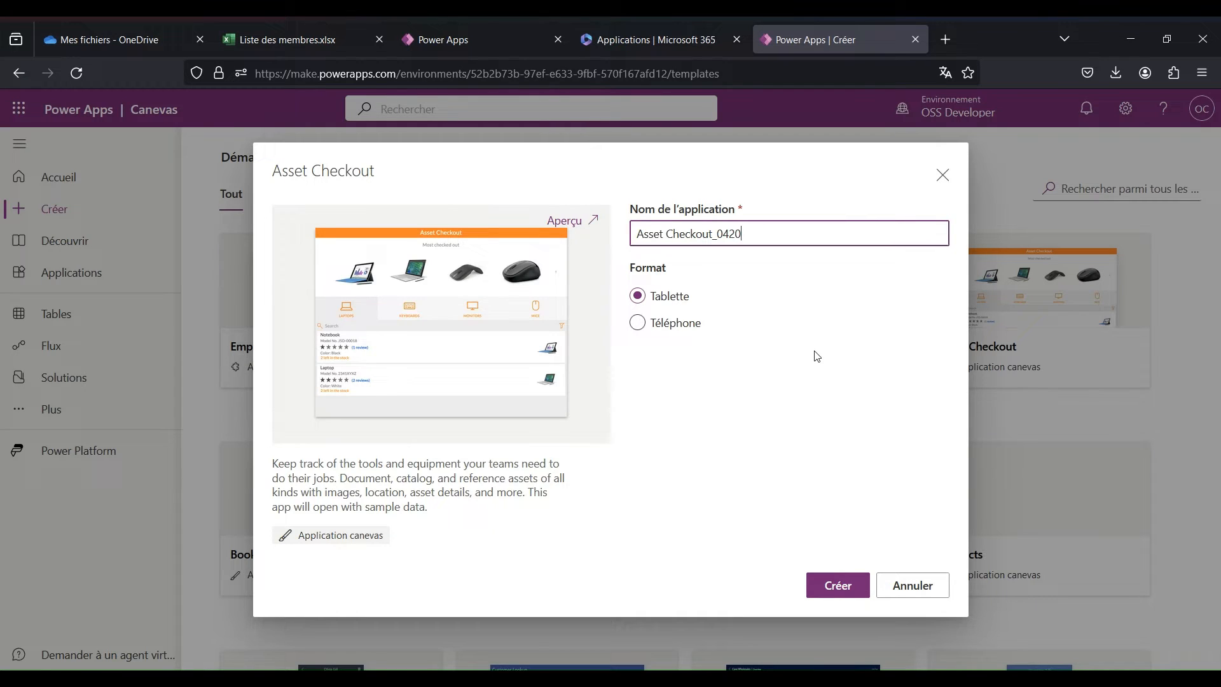
pyautogui.click(579, 222)
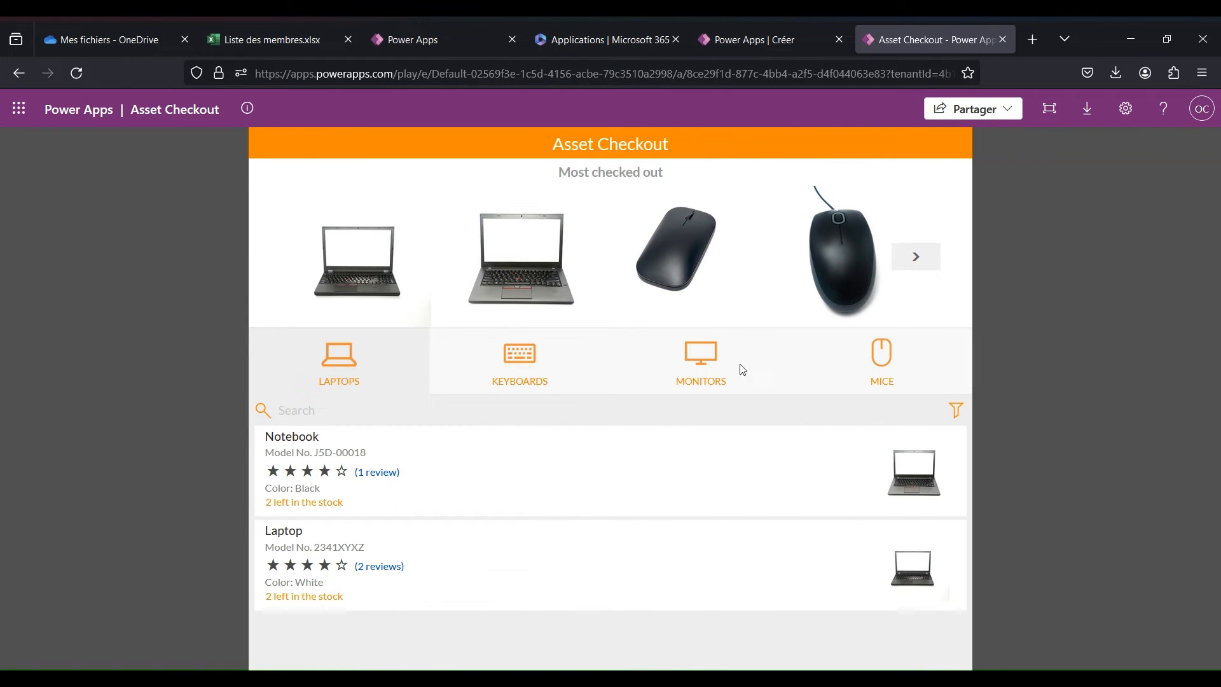
pyautogui.click(919, 257)
pyautogui.click(922, 258)
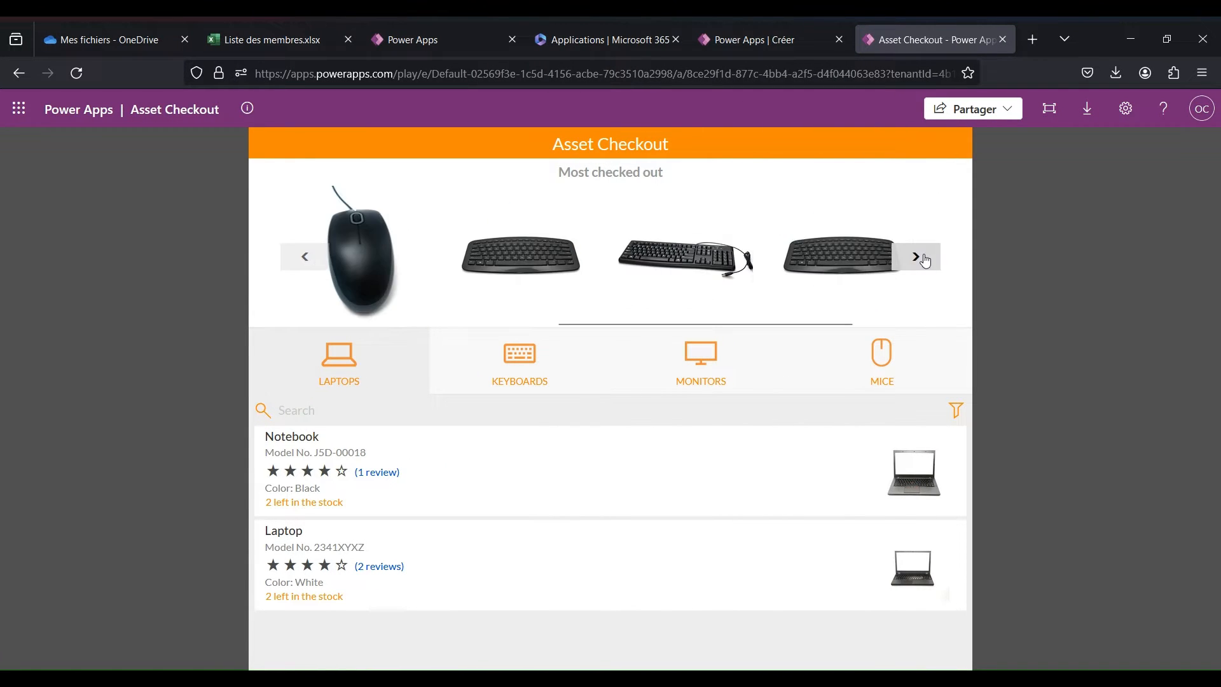
pyautogui.click(921, 259)
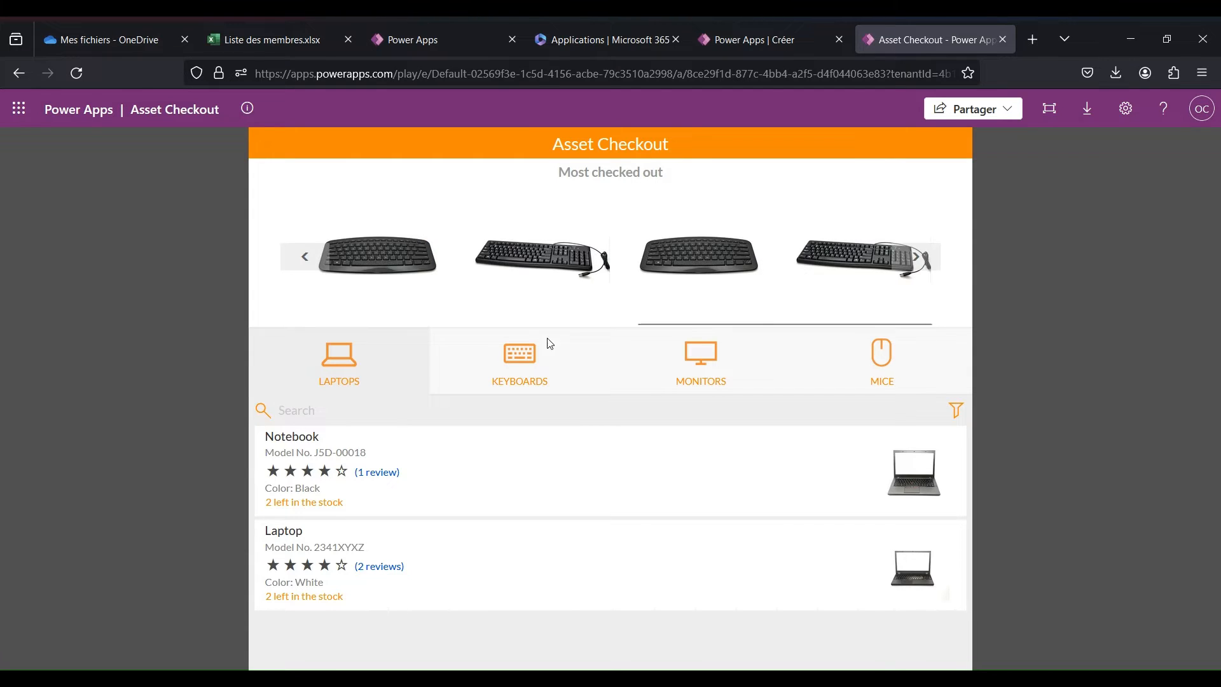
# View the Keyboards, Monitors, Mice and Laptops categories, and read the Notebook's review before returning to the list
pyautogui.click(524, 358)
pyautogui.click(669, 369)
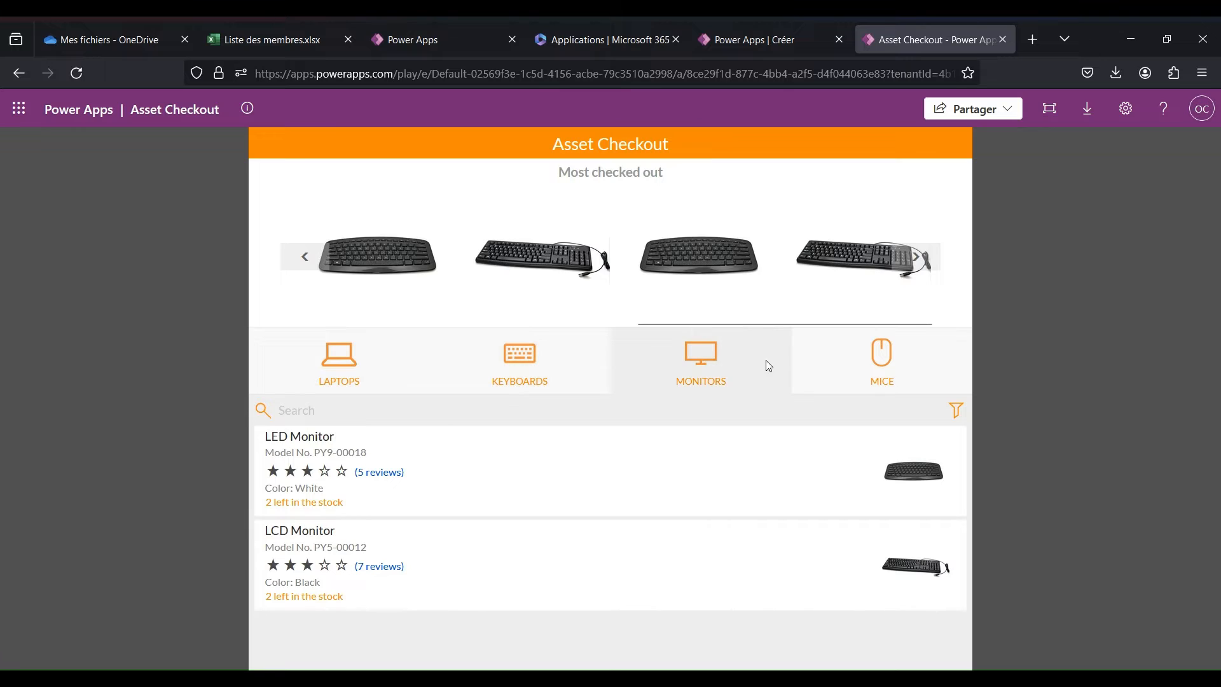
pyautogui.click(890, 361)
pyautogui.click(332, 368)
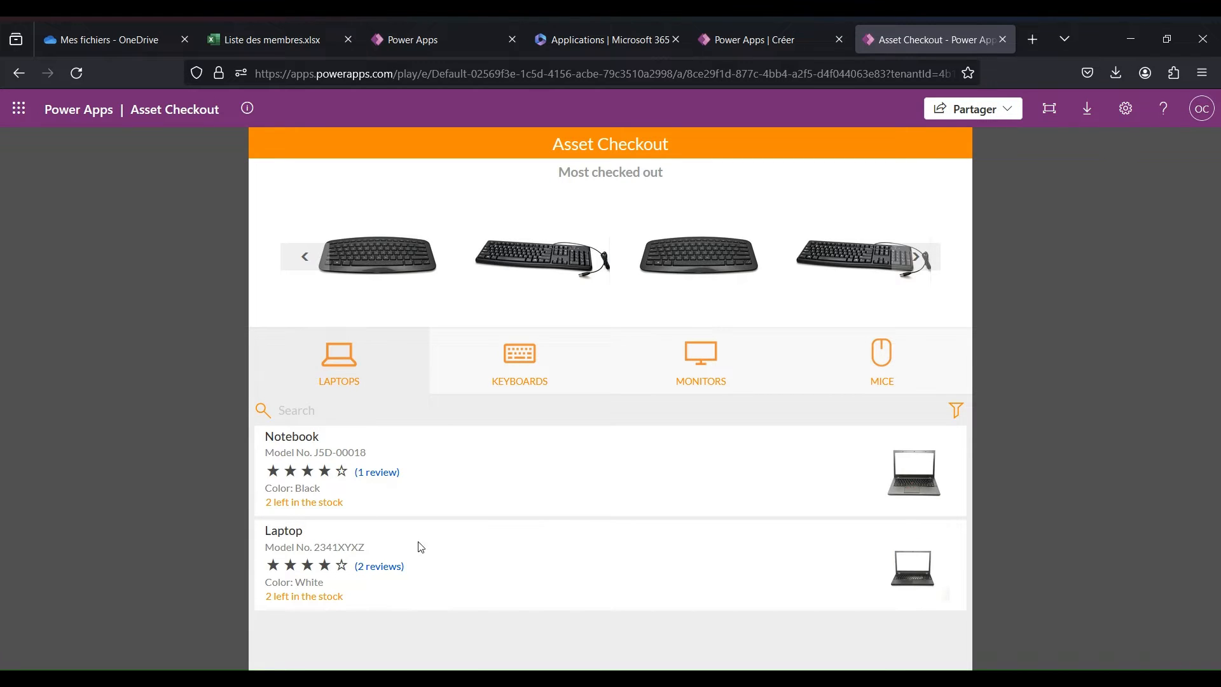
pyautogui.click(376, 473)
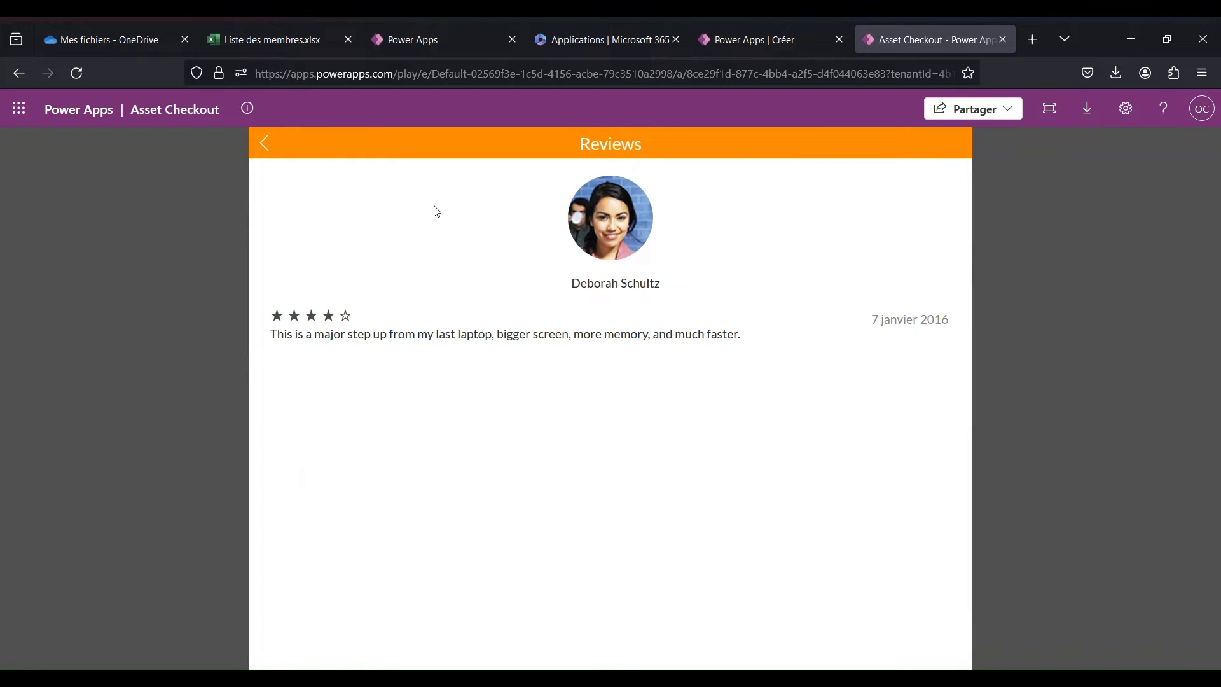
pyautogui.click(265, 143)
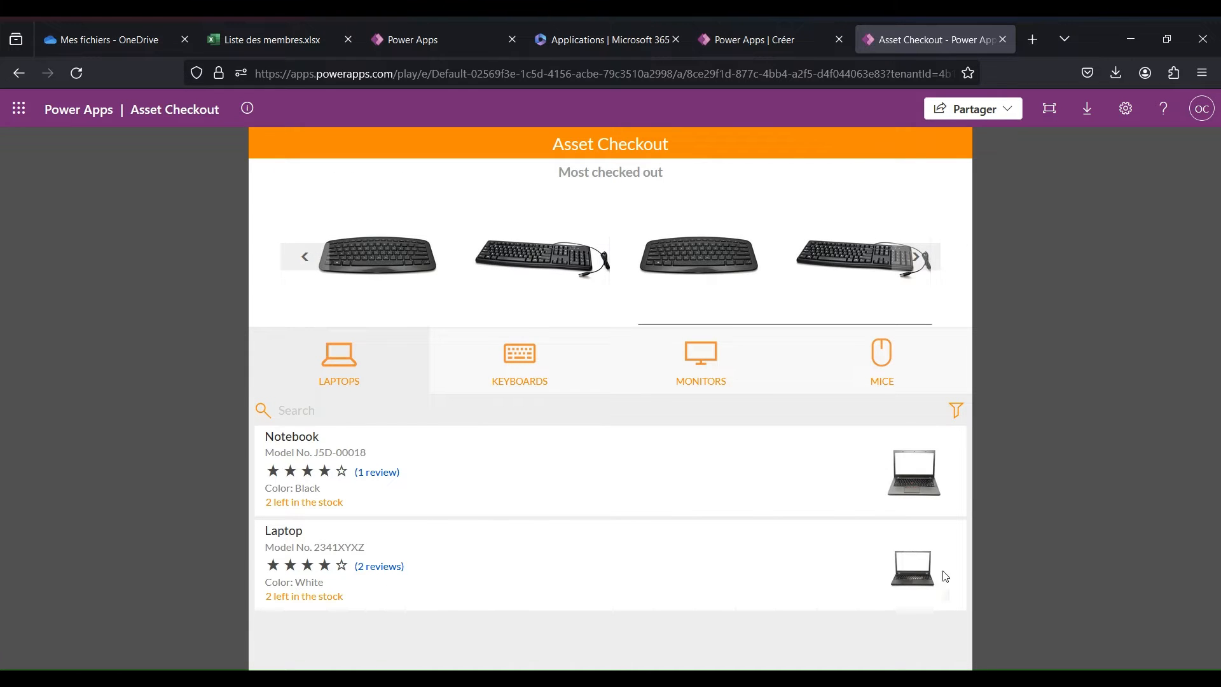
# Open the white Laptop's details, check its availability and start its checkout
pyautogui.click(926, 577)
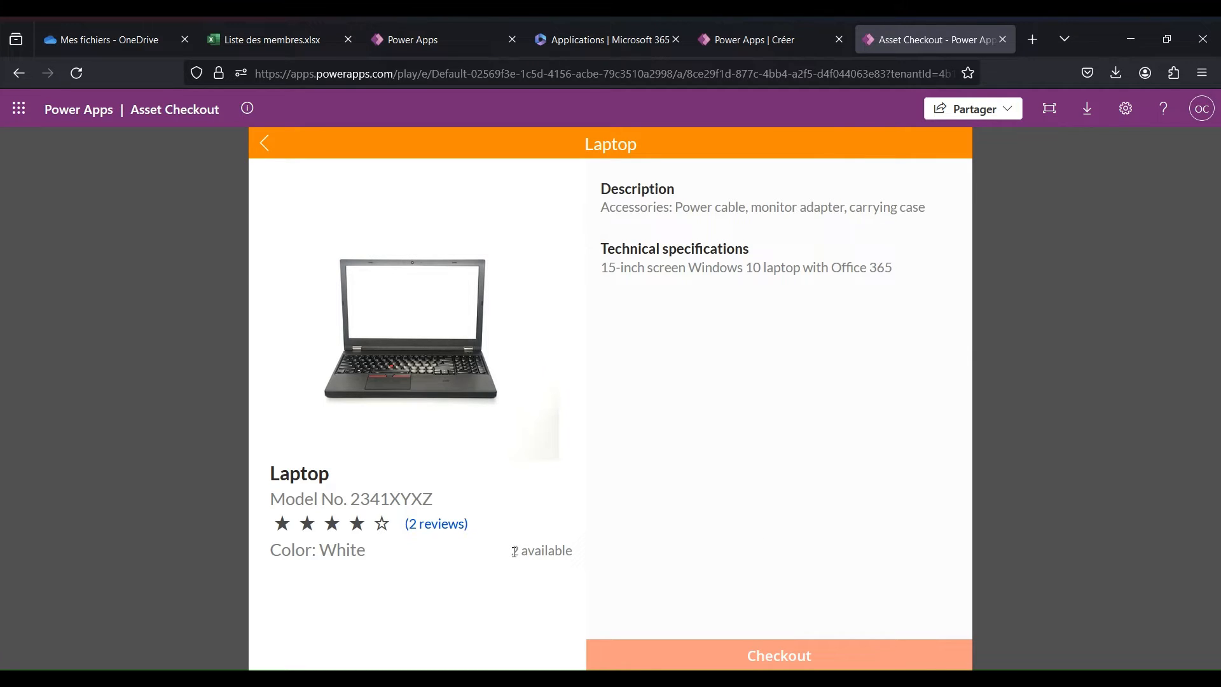
pyautogui.moveTo(514, 552); pyautogui.dragTo(568, 552)
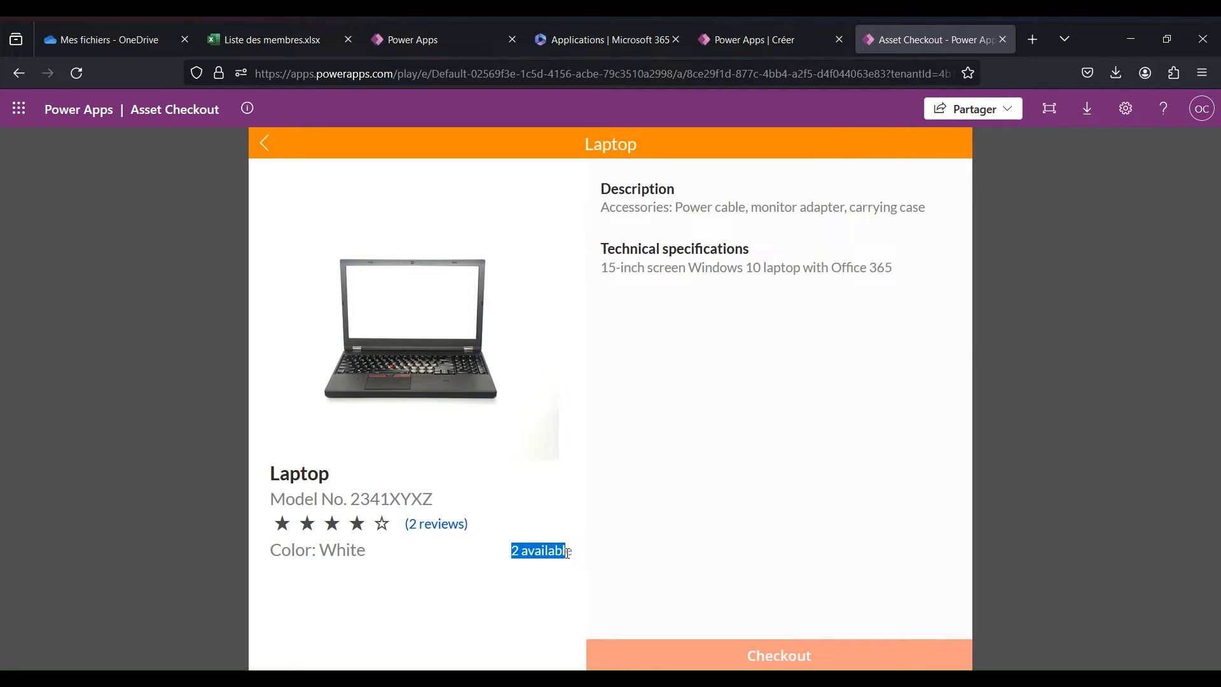
pyautogui.click(890, 655)
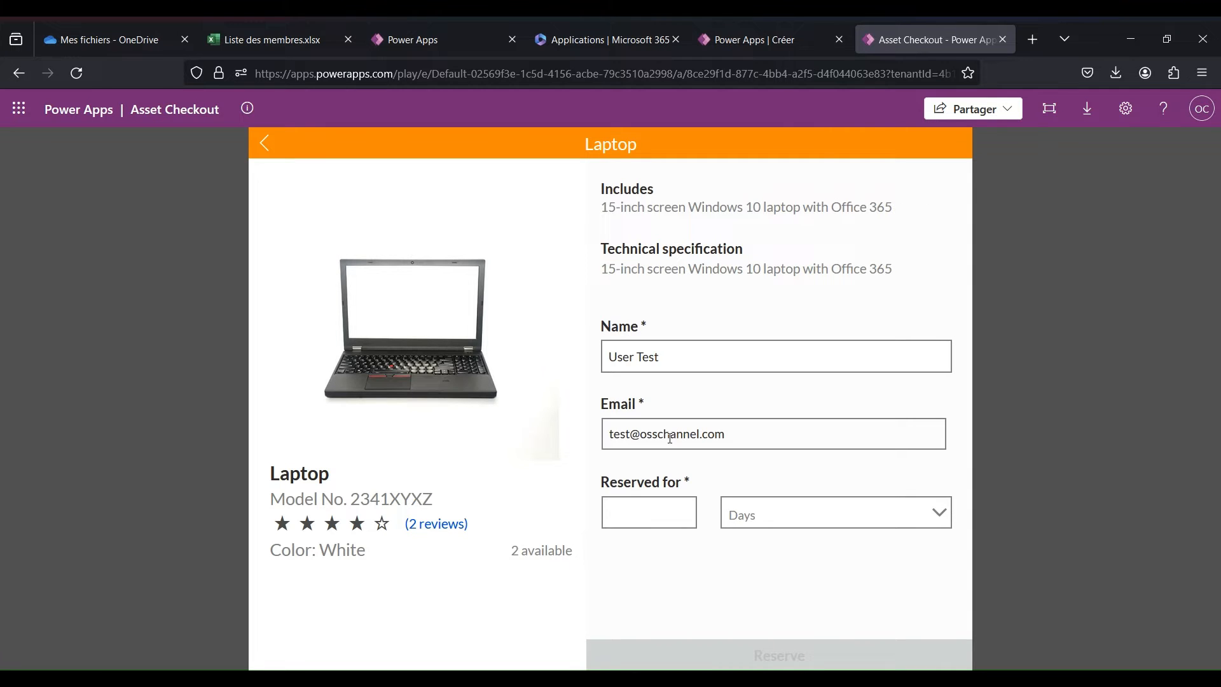
# Reserve the Laptop for 5 days and acknowledge the reservation
pyautogui.click(762, 517)
pyautogui.click(762, 516)
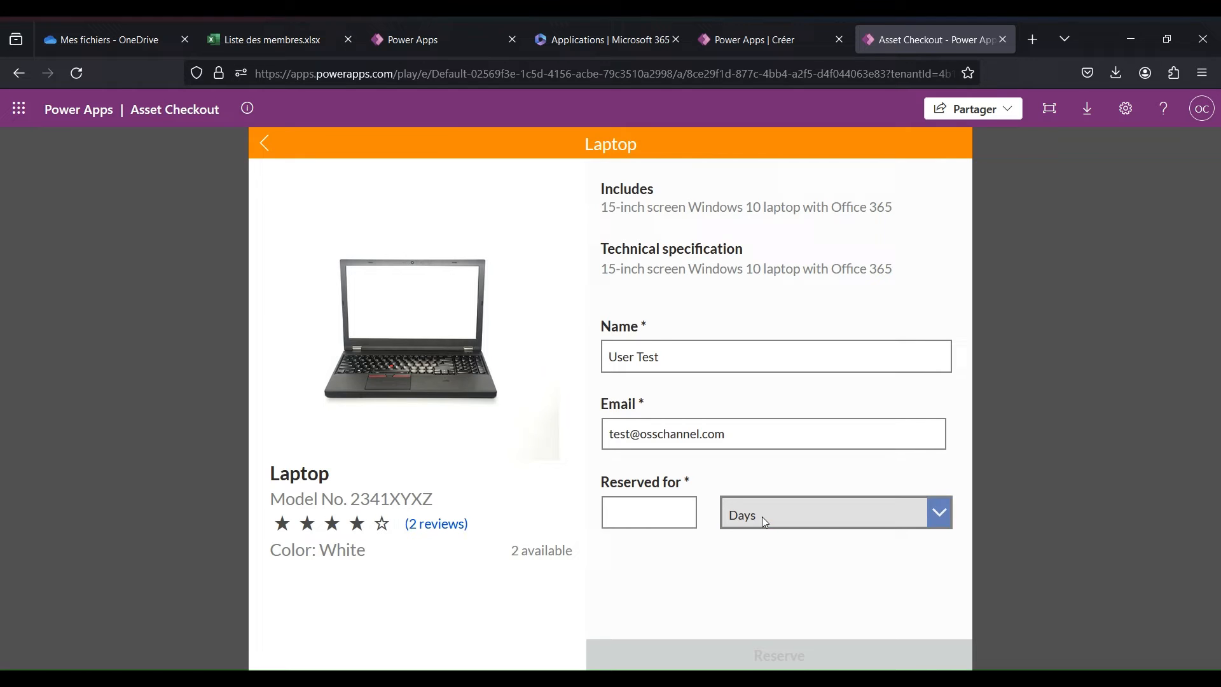
pyautogui.click(641, 512)
pyautogui.write('5')
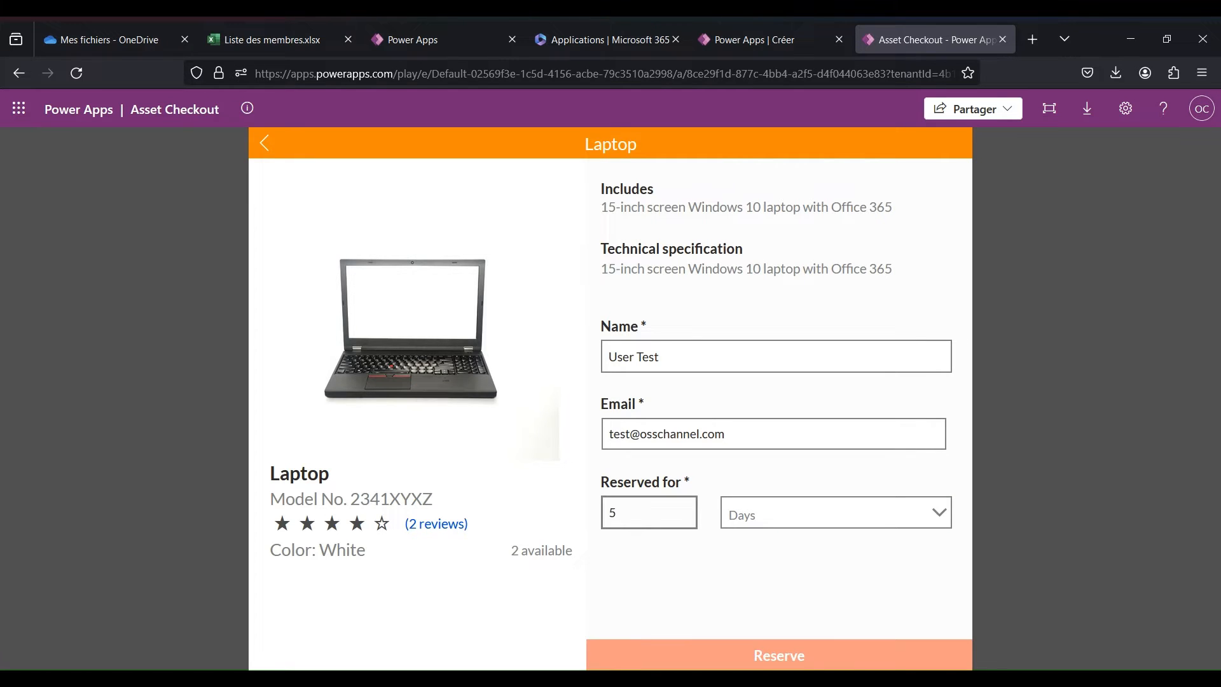
pyautogui.press('BackSpace')
pyautogui.click(854, 657)
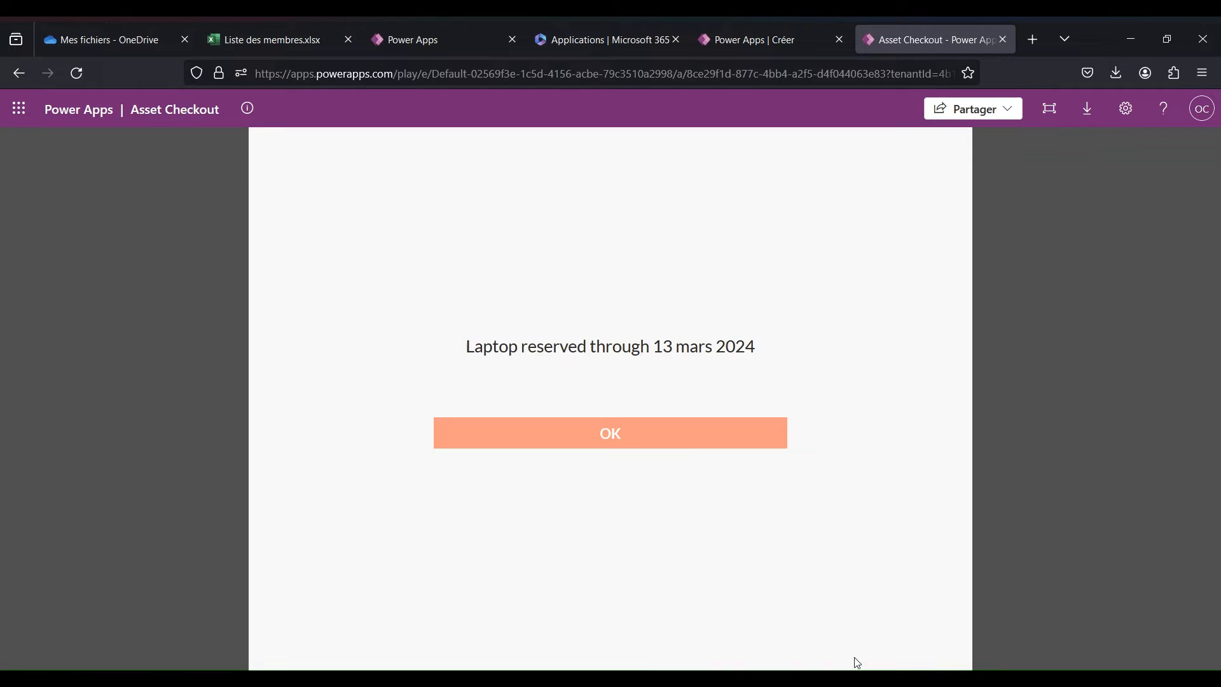
pyautogui.click(674, 445)
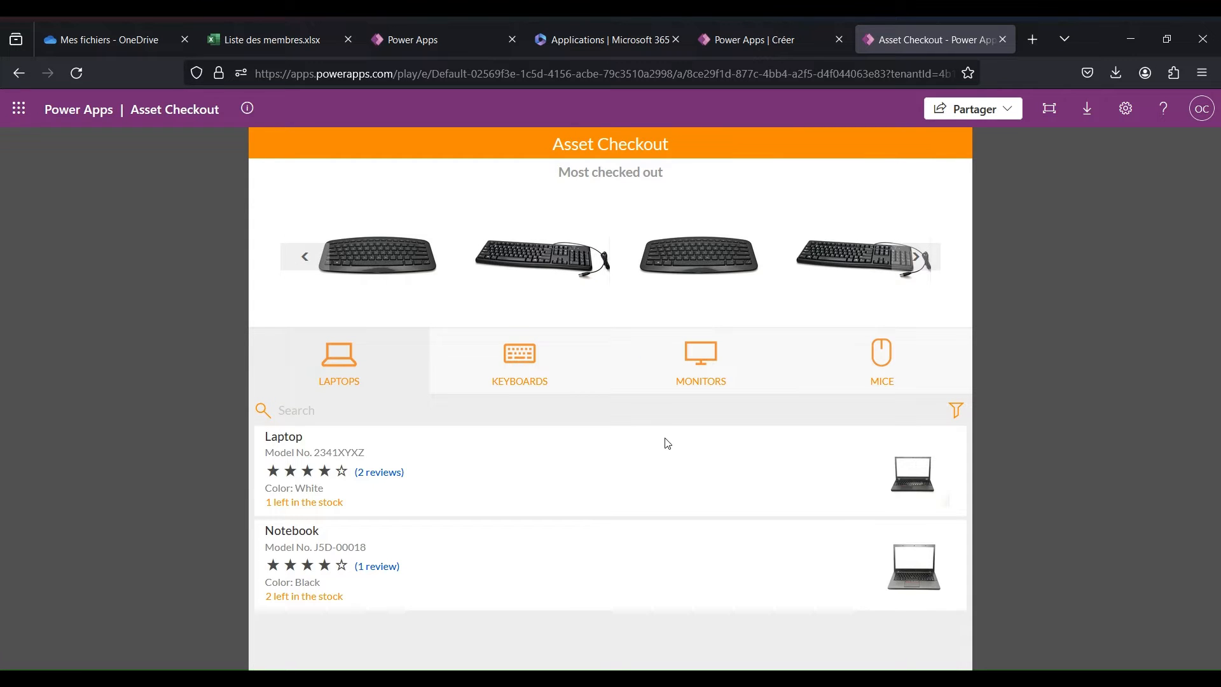
# Reopen the Laptop's details to check its remaining availability, and close the app preview
pyautogui.click(352, 508)
pyautogui.moveTo(516, 550); pyautogui.dragTo(584, 554)
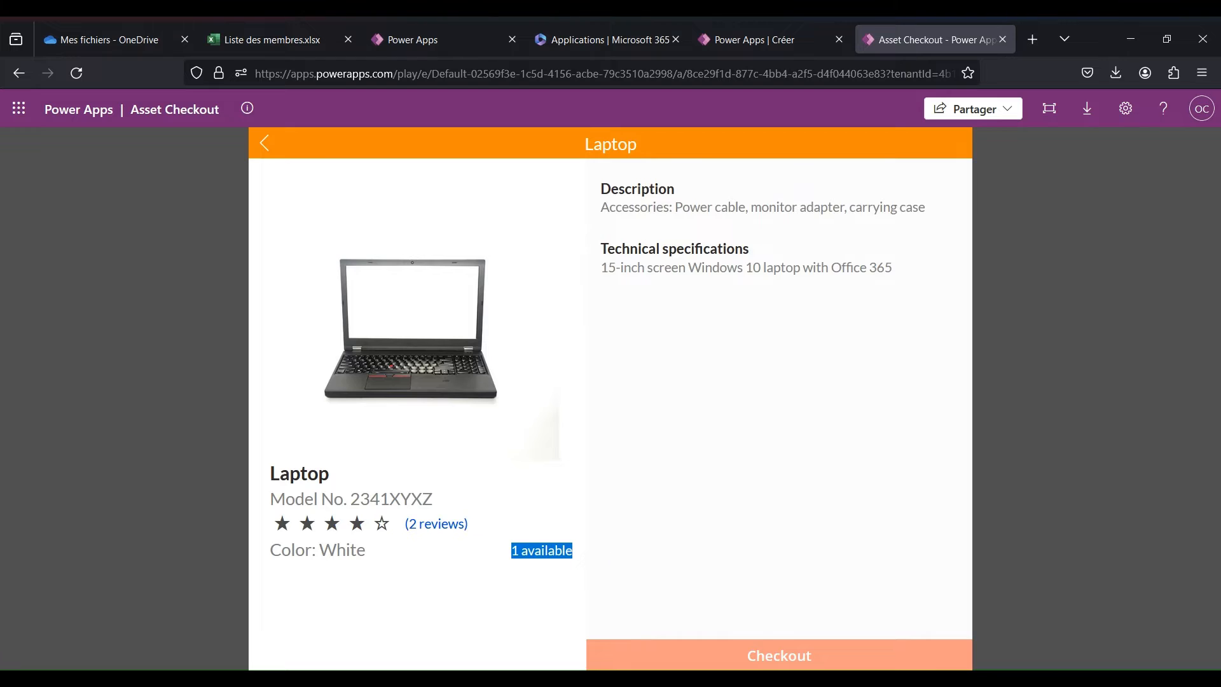
pyautogui.hotkey('ctrl', 'w')
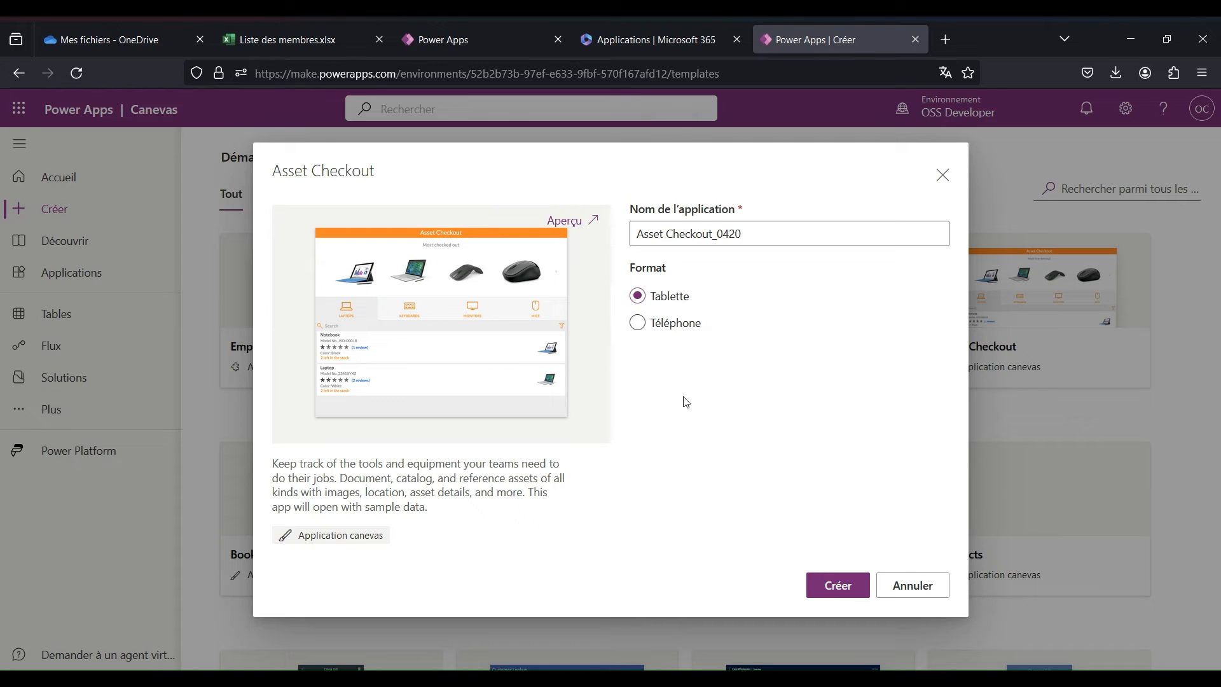
# Switch the Asset Checkout template's format to Téléphone, launch its preview and advance the Most checked out carousel
pyautogui.click(670, 329)
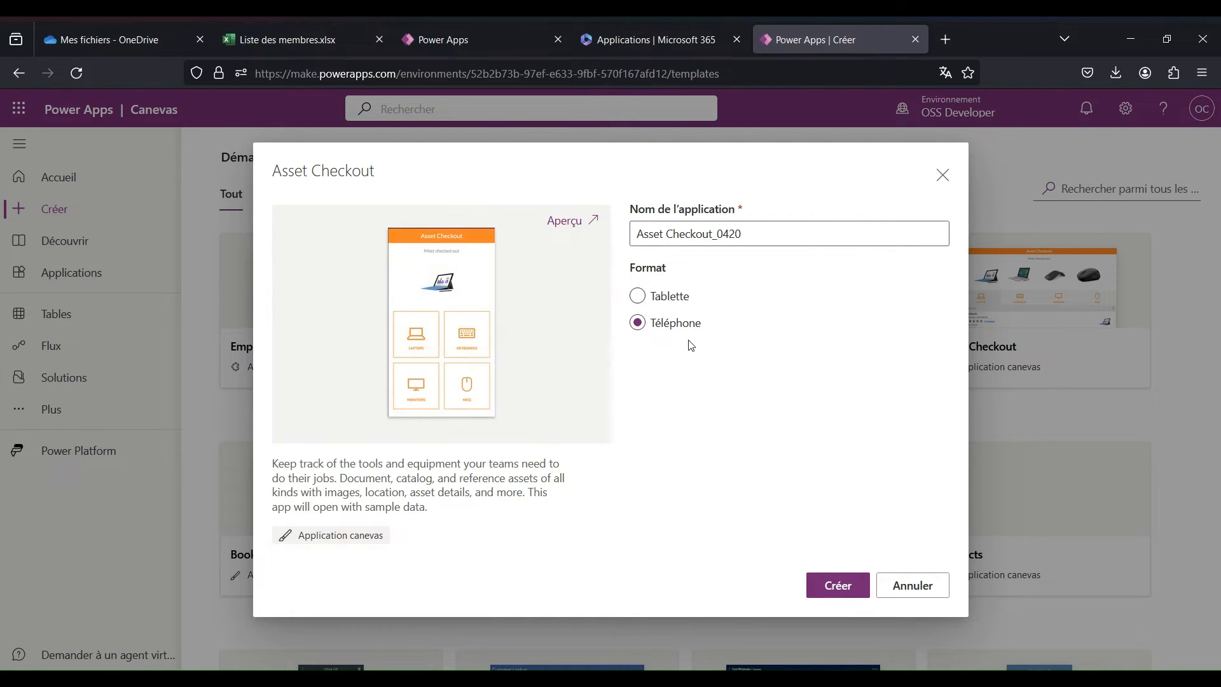
pyautogui.click(575, 222)
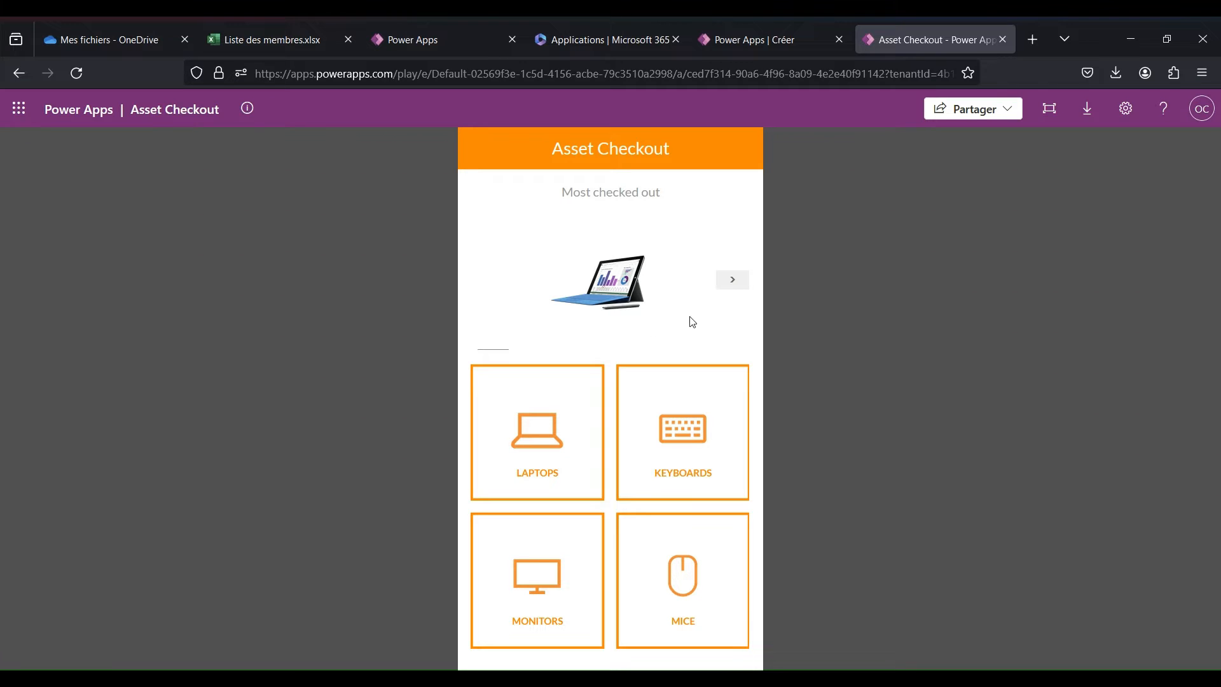
pyautogui.click(731, 288)
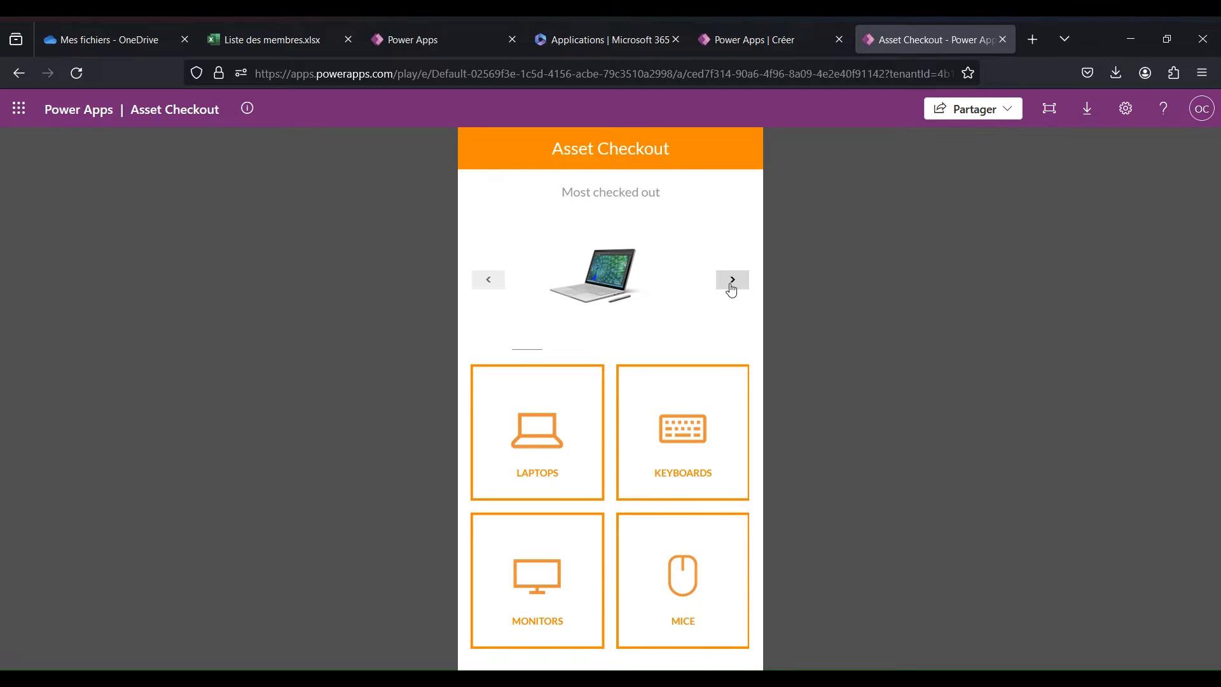
# In the phone preview, open the Laptops category and read the white Laptop's reviews, including the 15 mars 2016 one
pyautogui.click(559, 451)
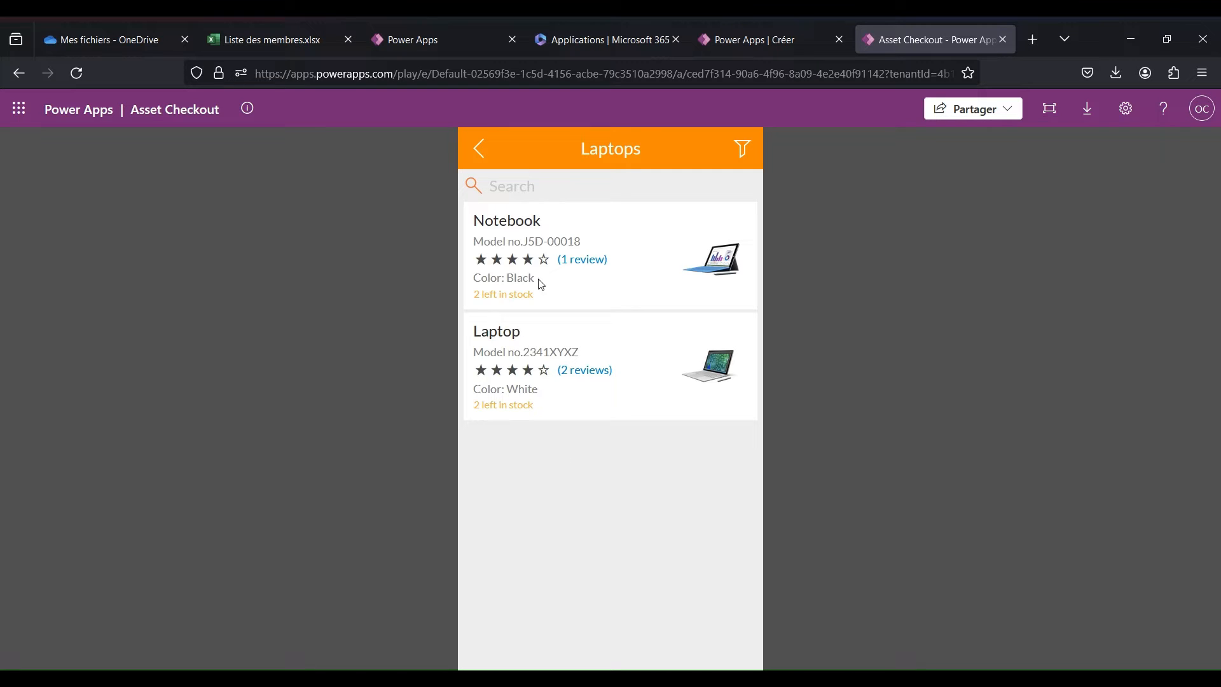
pyautogui.click(595, 370)
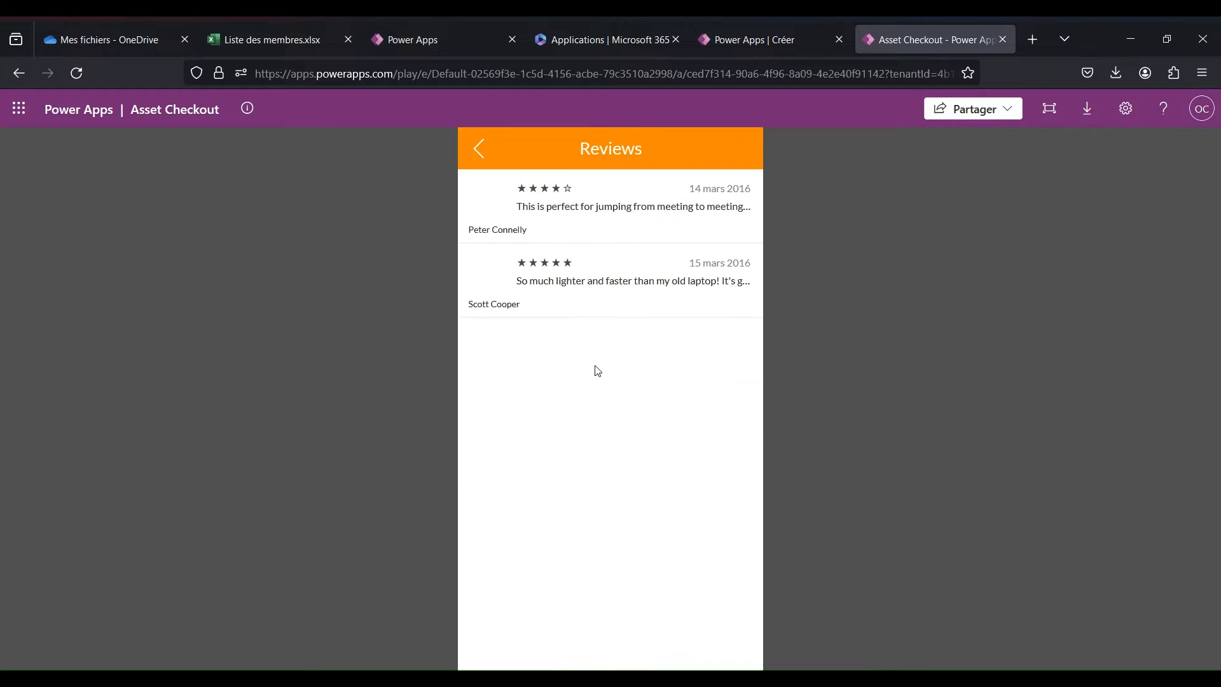
pyautogui.click(569, 281)
pyautogui.click(479, 146)
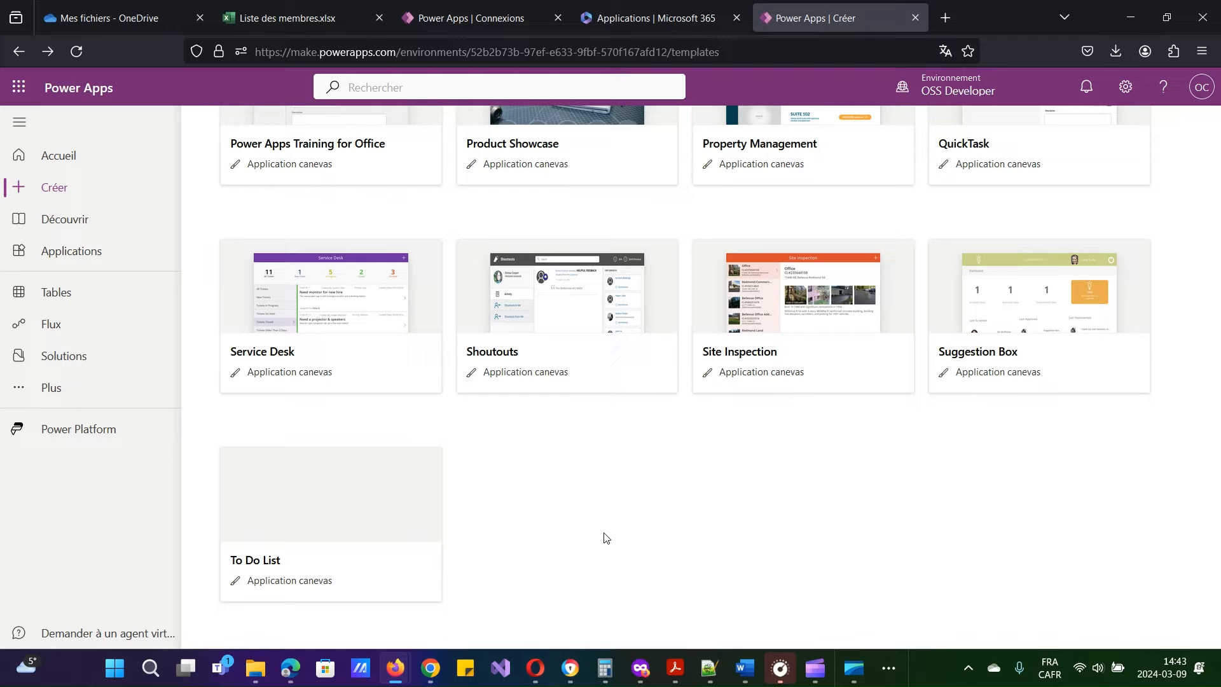
# Start an app from Excel and create a OneDrive for Business connection with the signed-in account, allowing access
pyautogui.middleClick(604, 534)
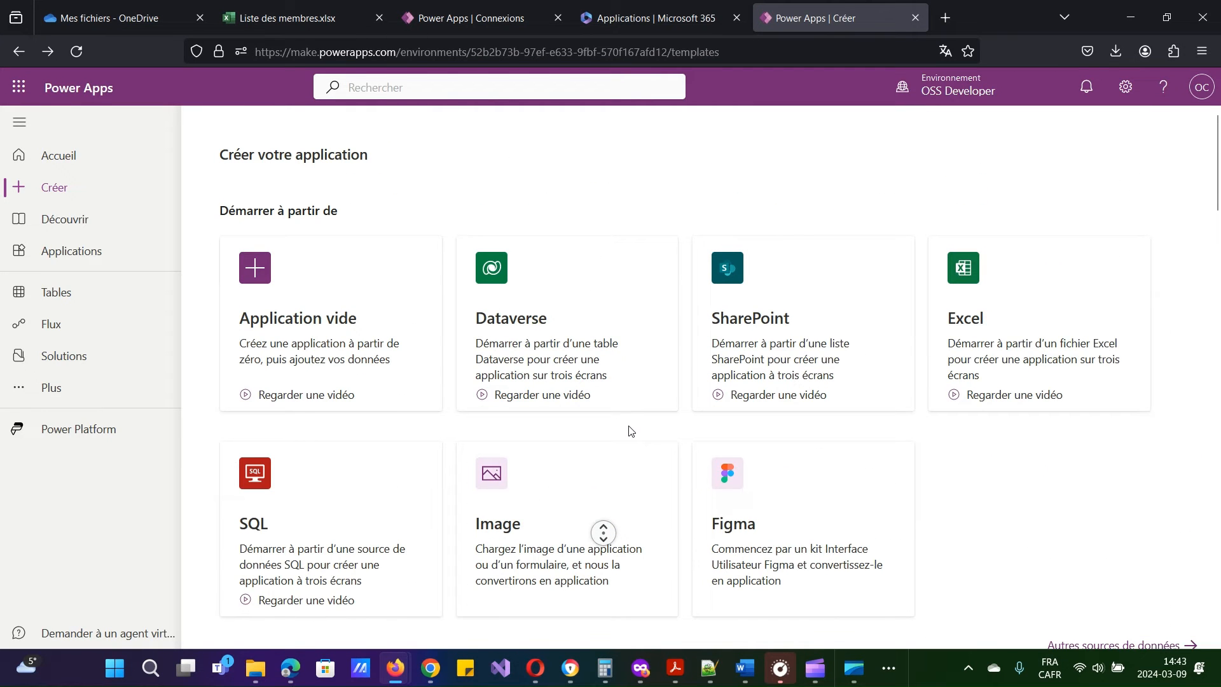
pyautogui.click(631, 431)
pyautogui.click(1044, 320)
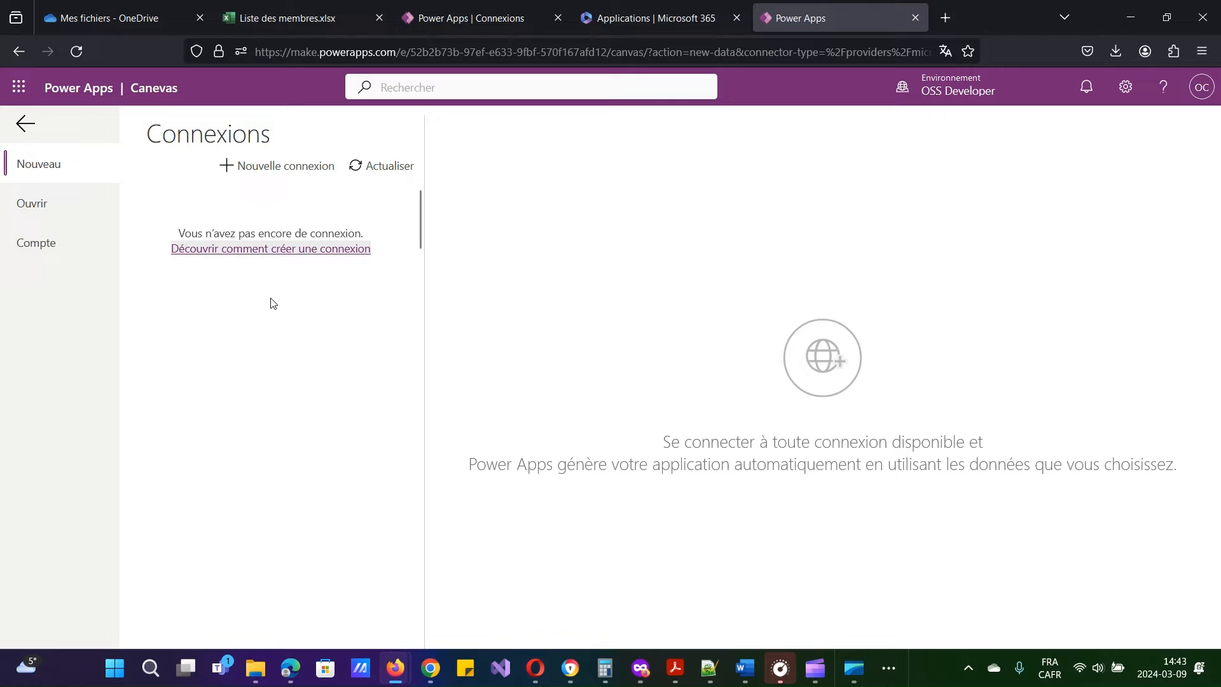
pyautogui.click(273, 171)
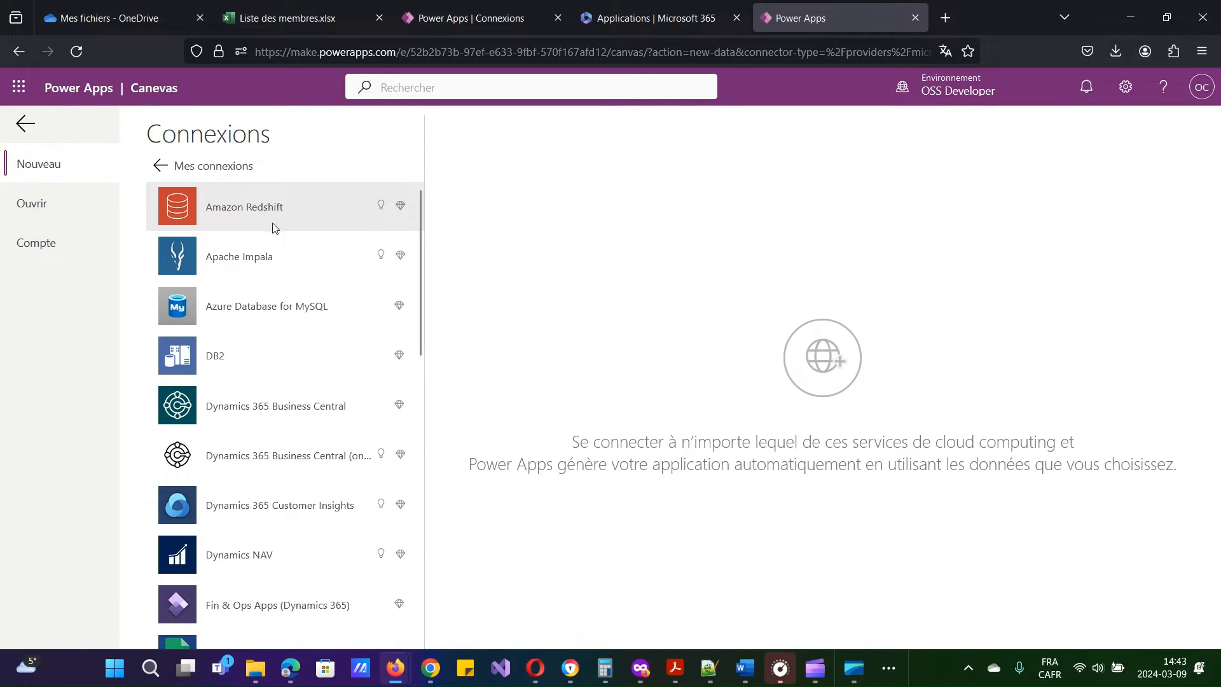
pyautogui.scroll(-5, 274, 242)
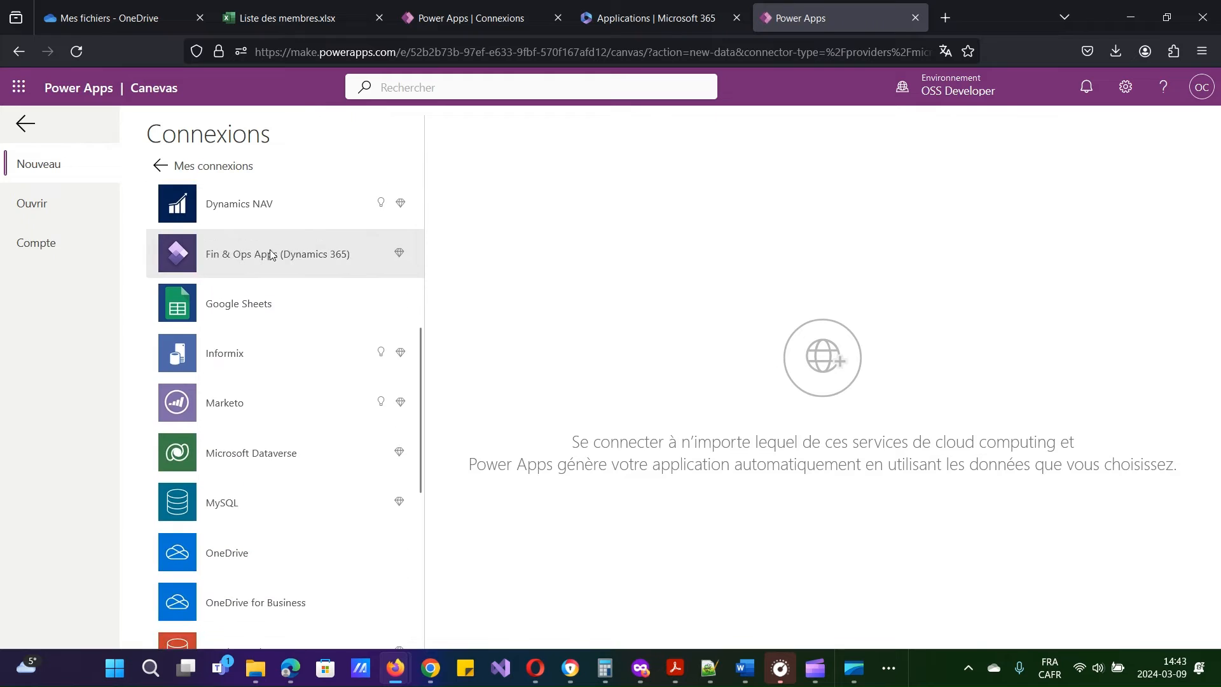
pyautogui.scroll(-3, 269, 253)
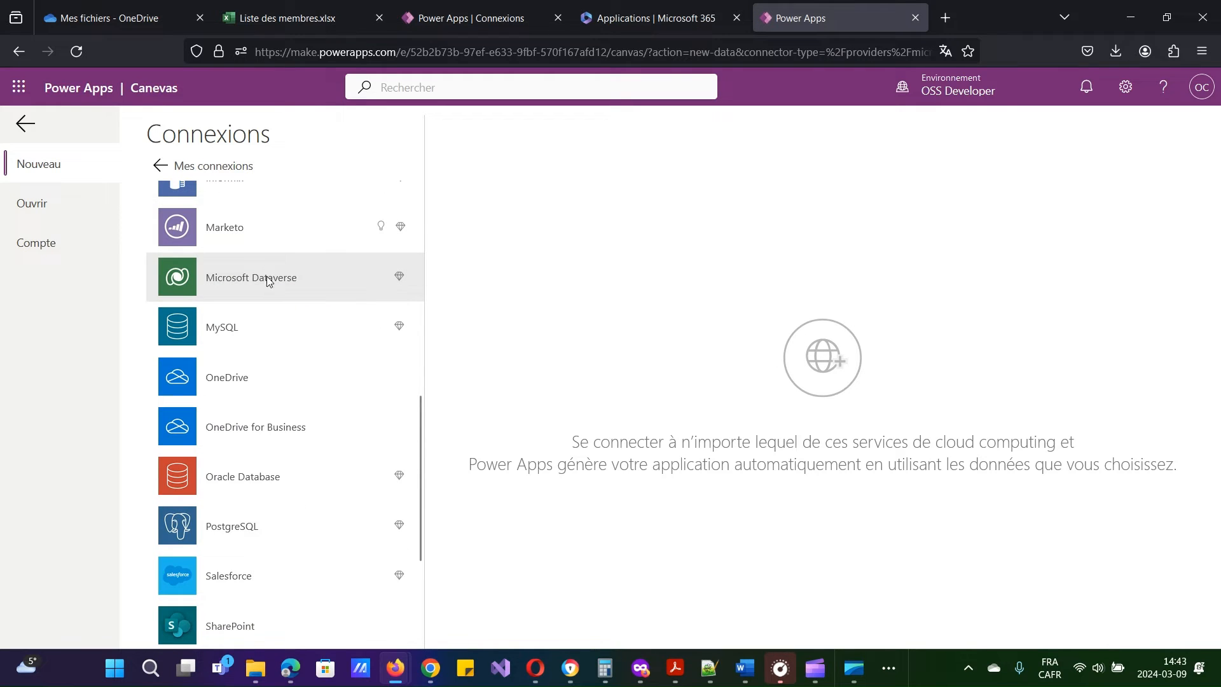
pyautogui.click(325, 430)
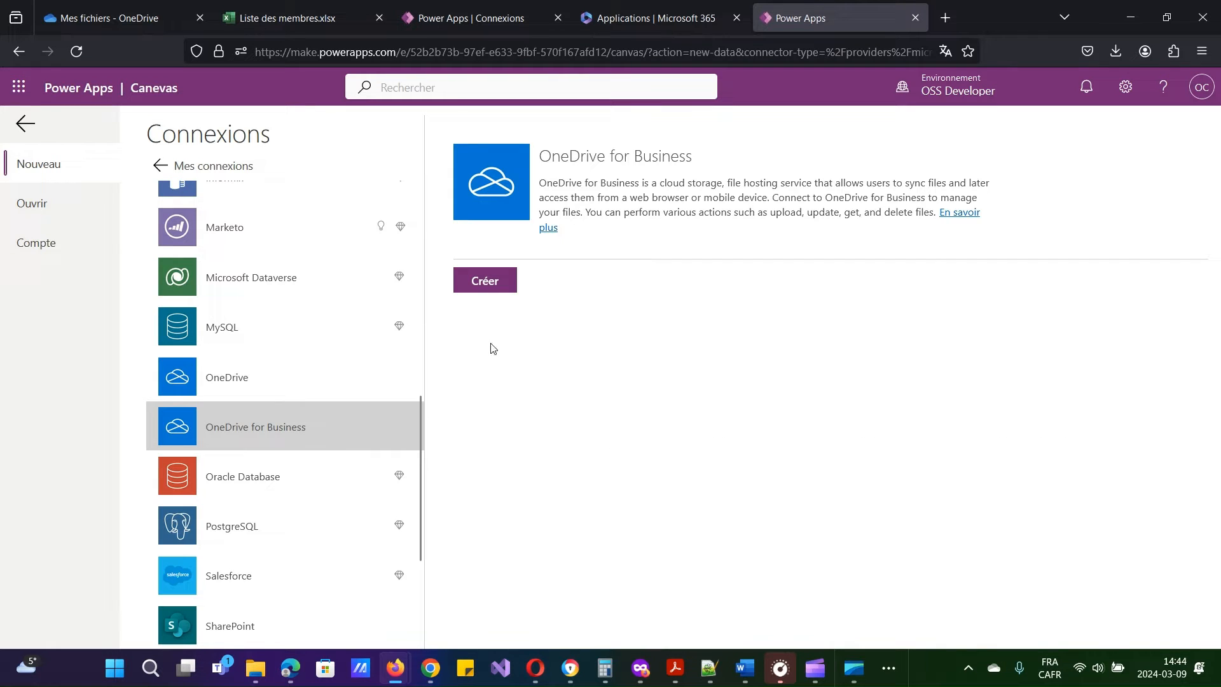
pyautogui.click(487, 283)
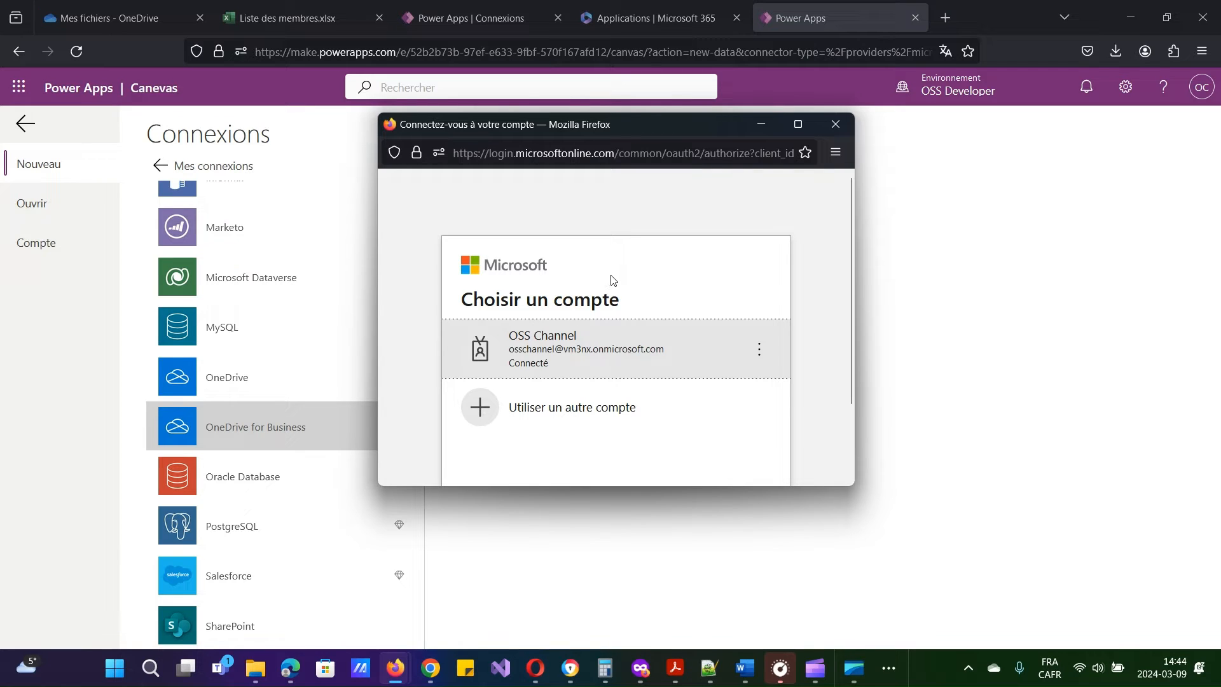
pyautogui.click(683, 355)
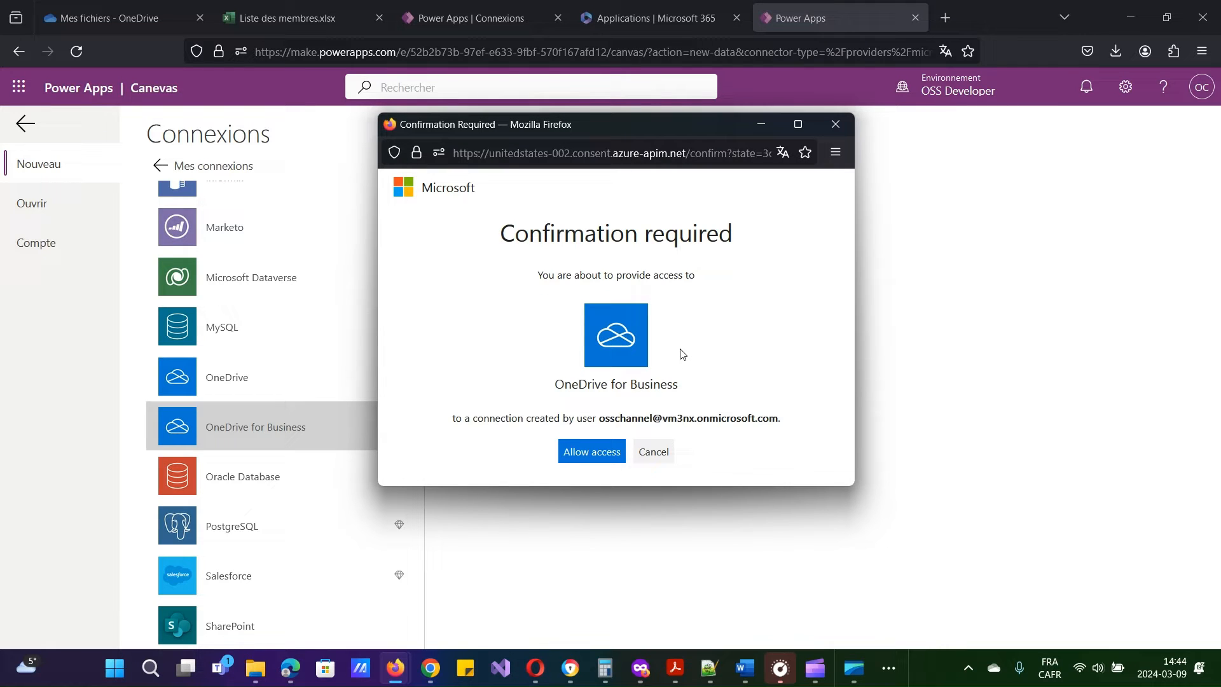
pyautogui.click(592, 451)
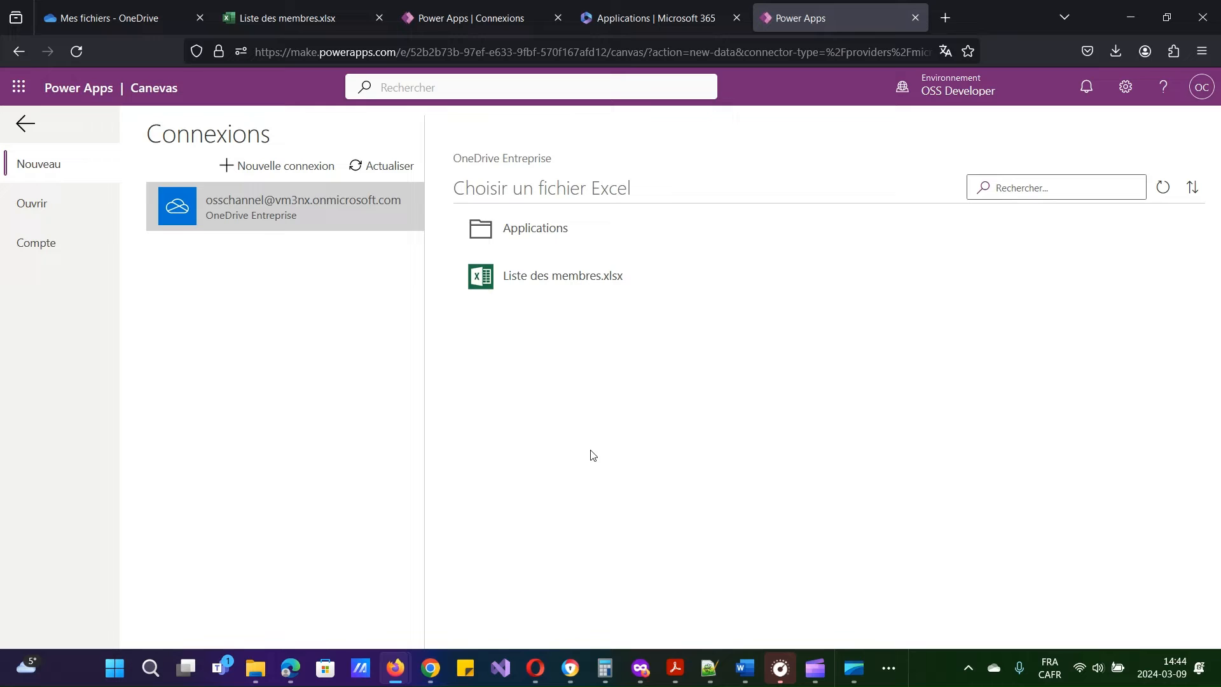
# Generate the app from the Membres table in Liste des membres.xlsx
pyautogui.click(659, 275)
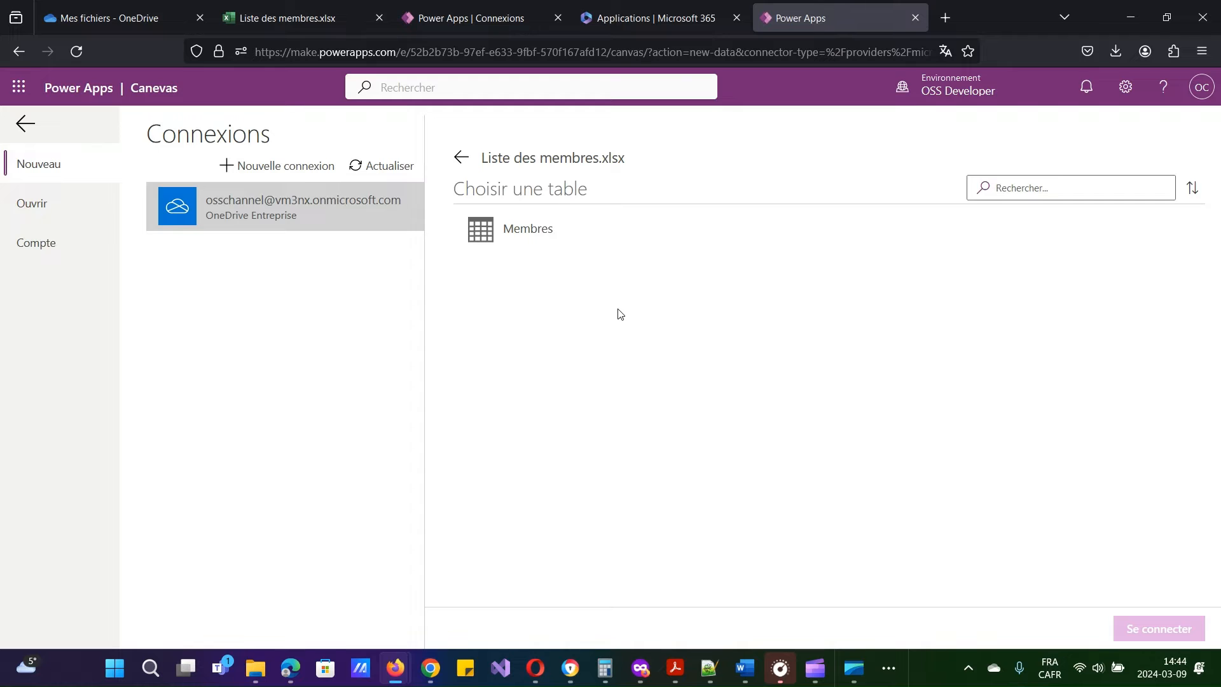
pyautogui.click(555, 243)
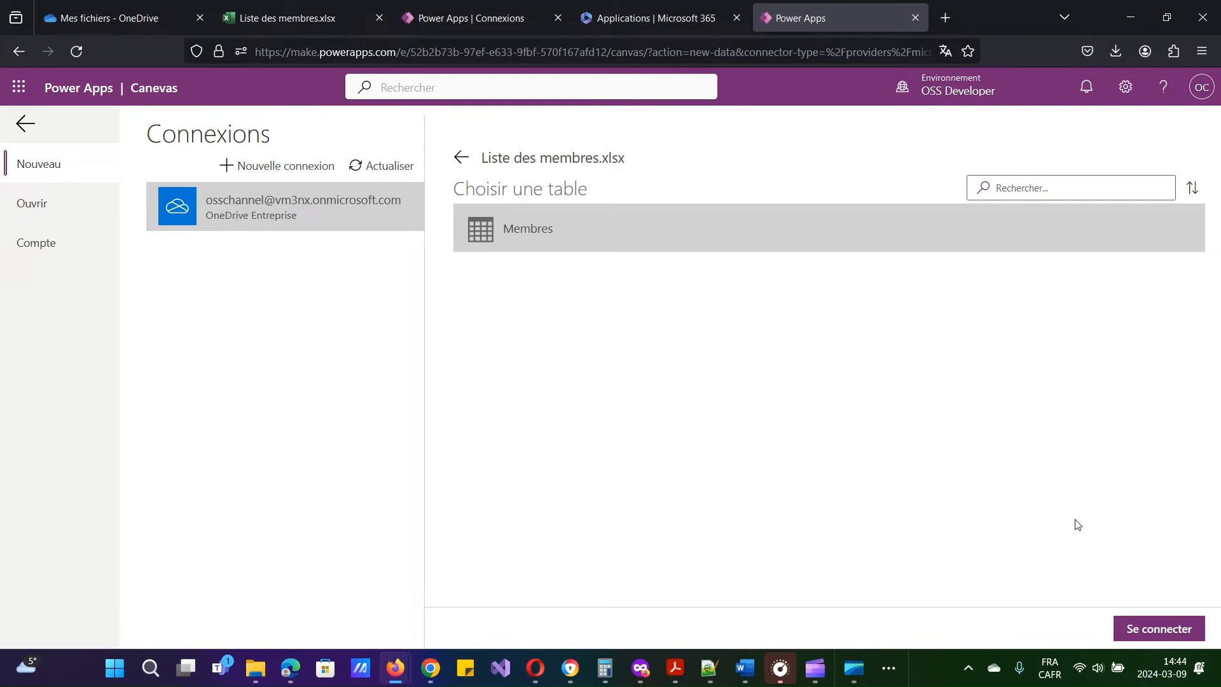
pyautogui.click(1148, 629)
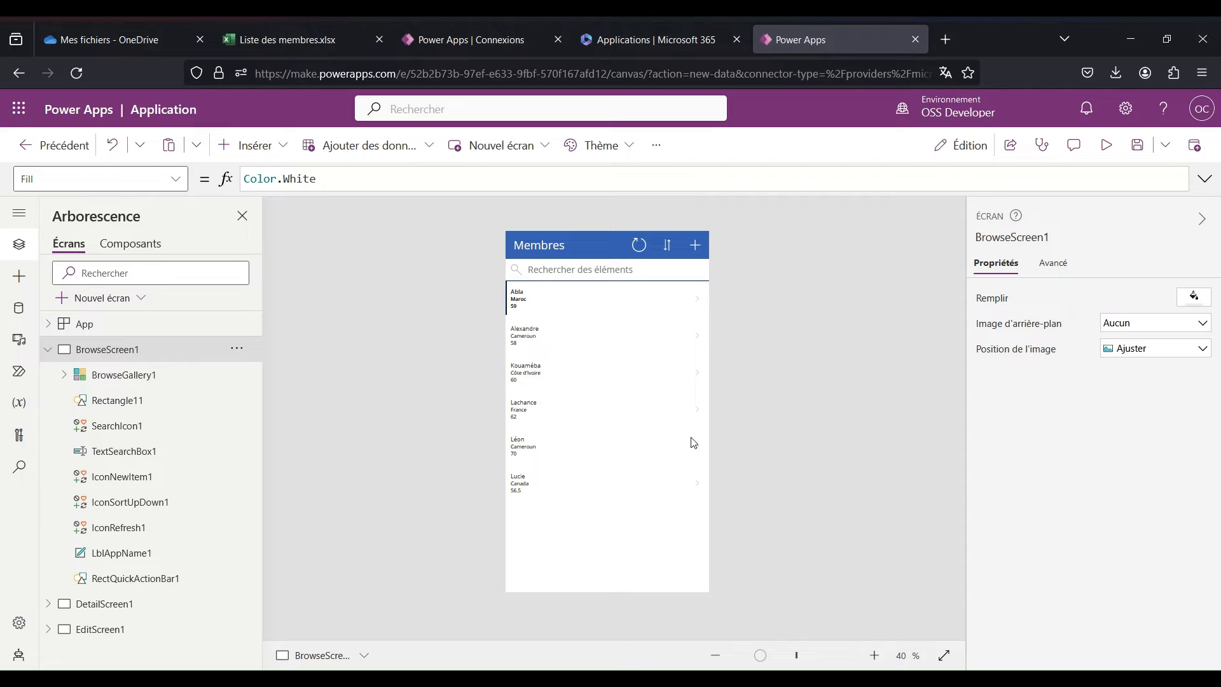
# Compare the generated app with the source table in Liste des membres.xlsx, and launch the app preview
pyautogui.click(311, 39)
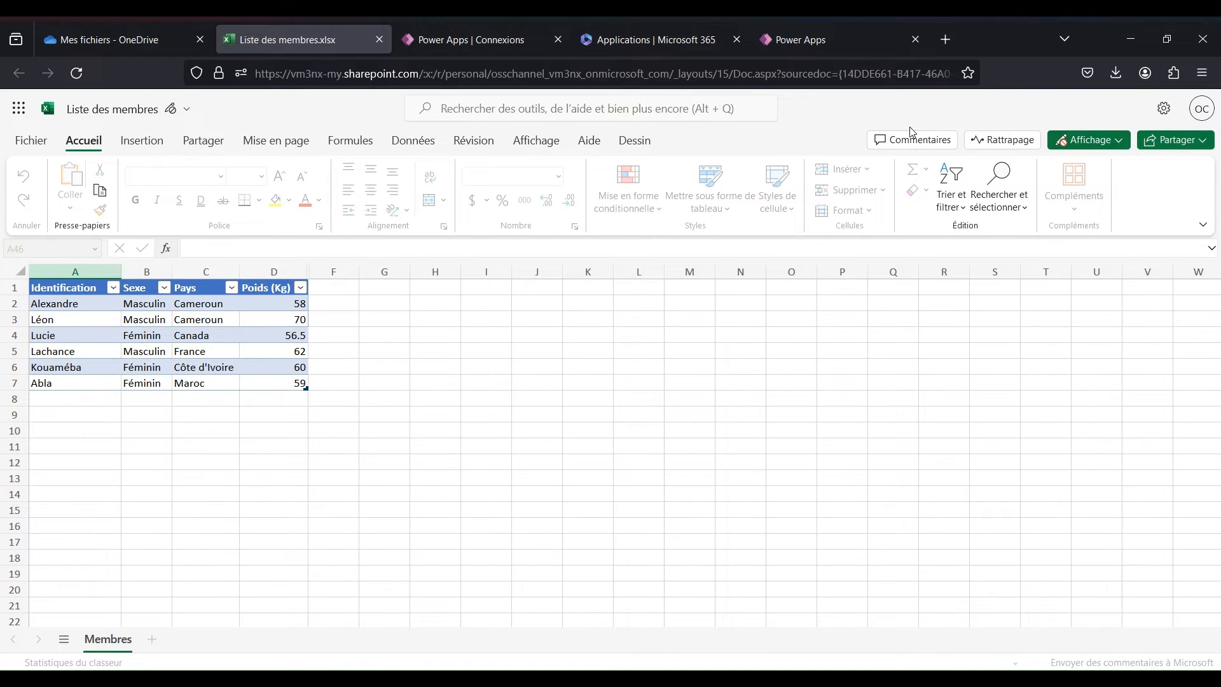
pyautogui.click(822, 40)
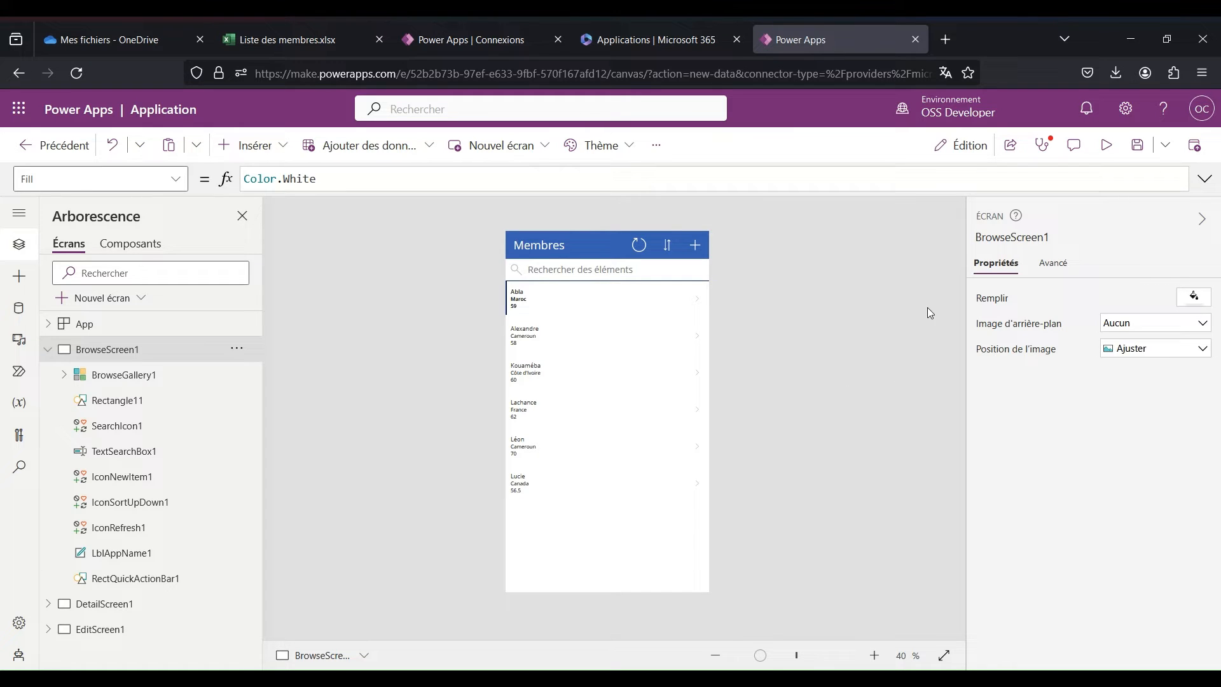
pyautogui.click(1107, 160)
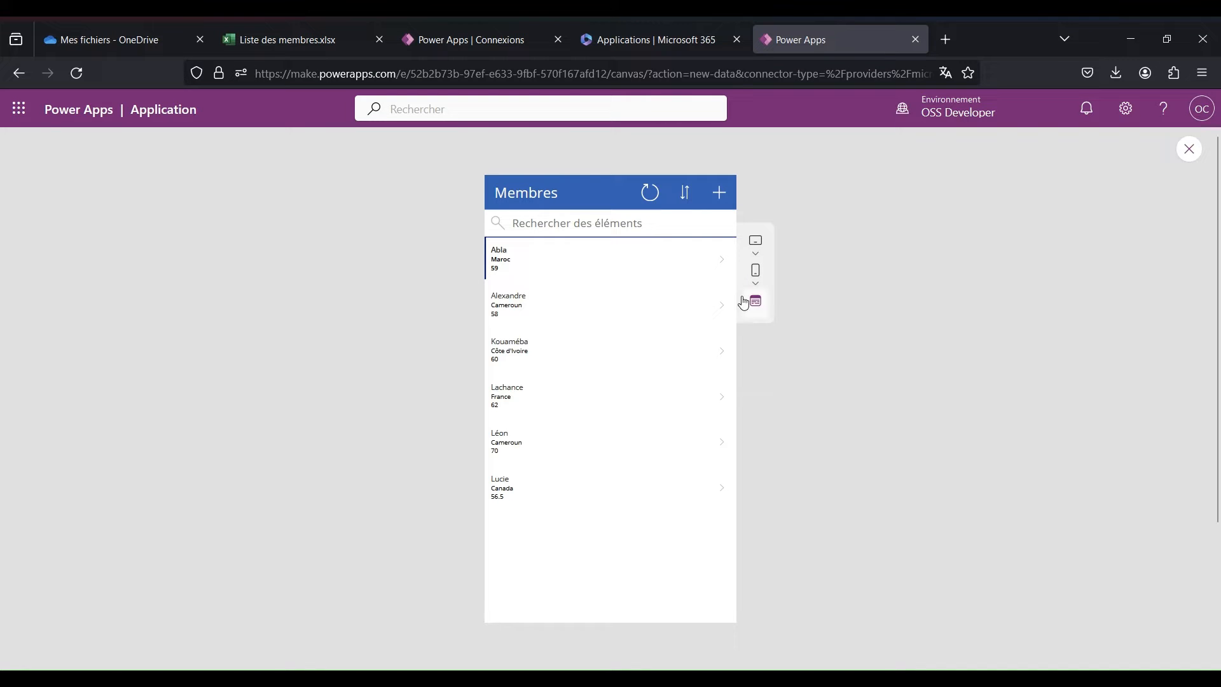
# In the preview, refresh the member list, reverse and restore its sort order, and try a partial-name search before clearing it
pyautogui.click(650, 194)
pyautogui.click(685, 194)
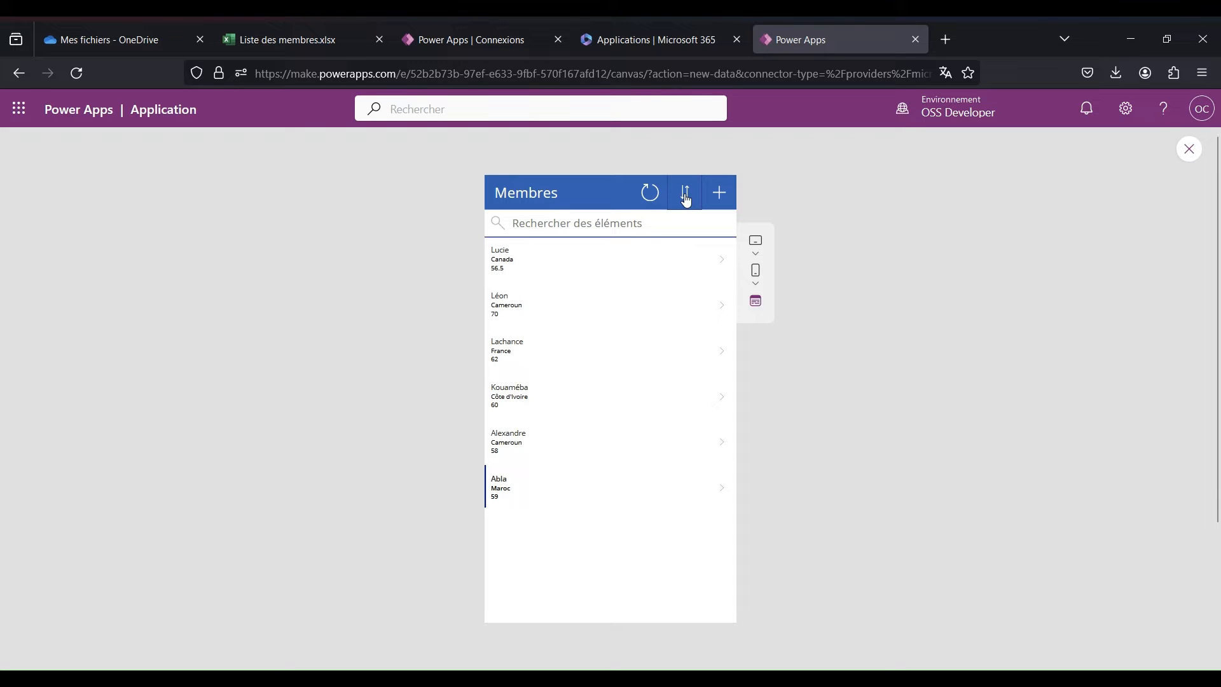
pyautogui.click(687, 198)
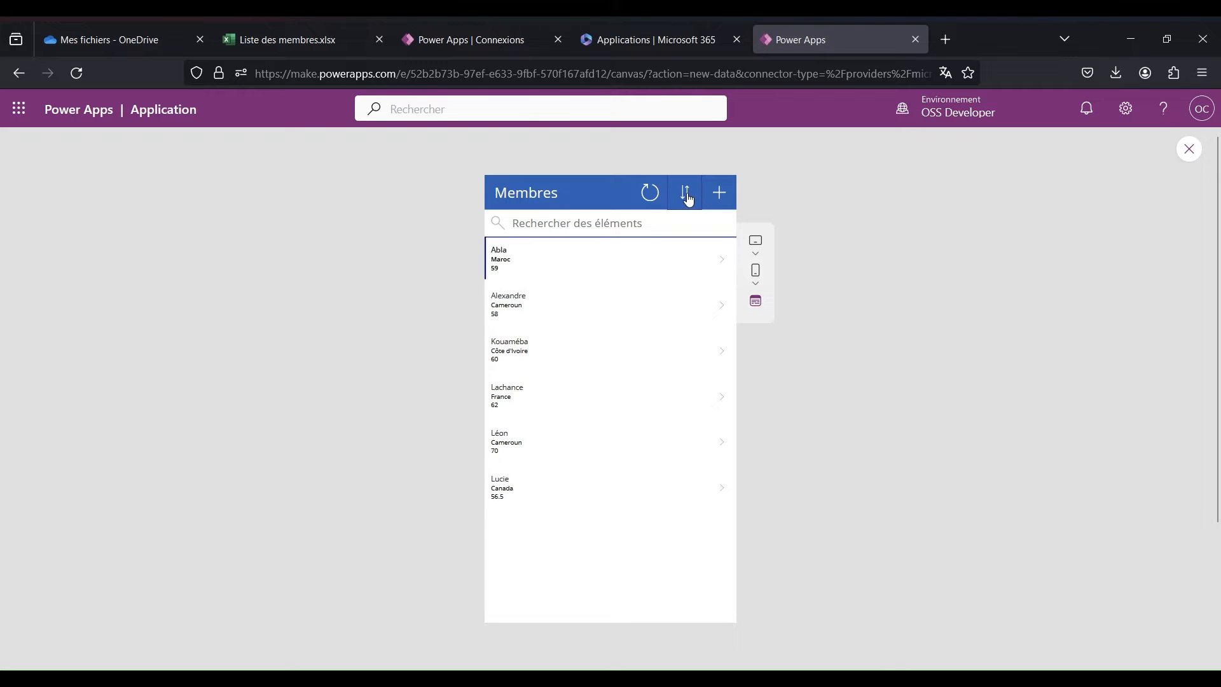
pyautogui.click(644, 222)
pyautogui.write('A')
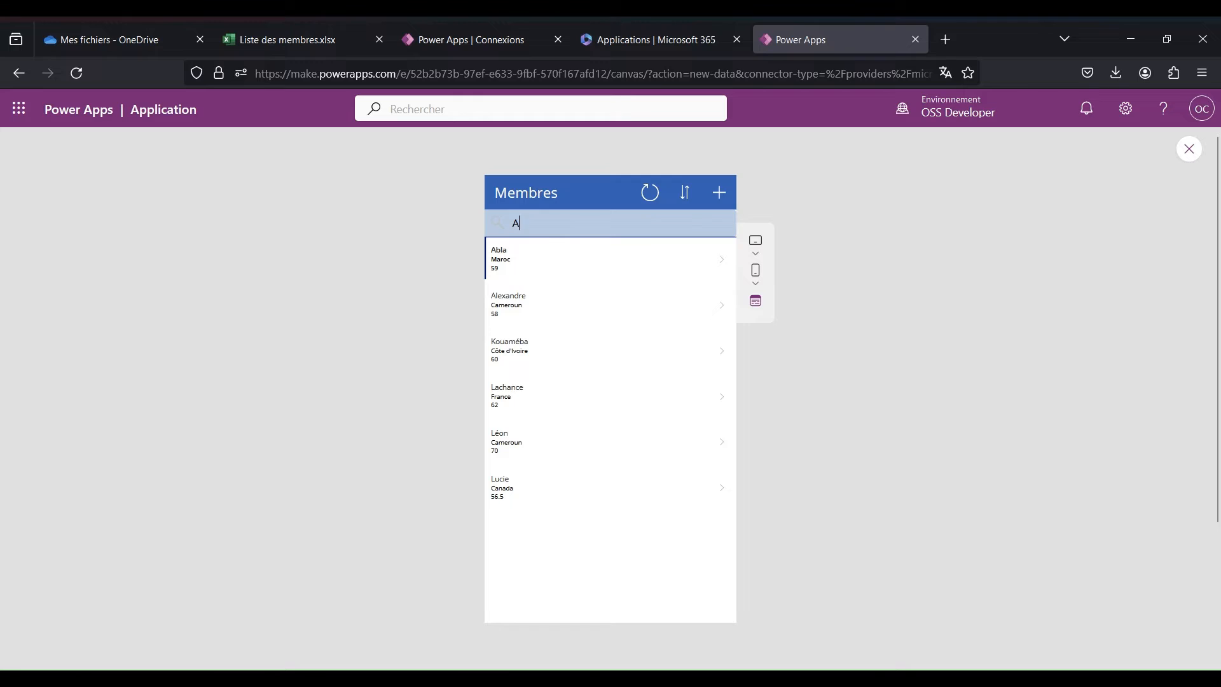
pyautogui.write('lexa')
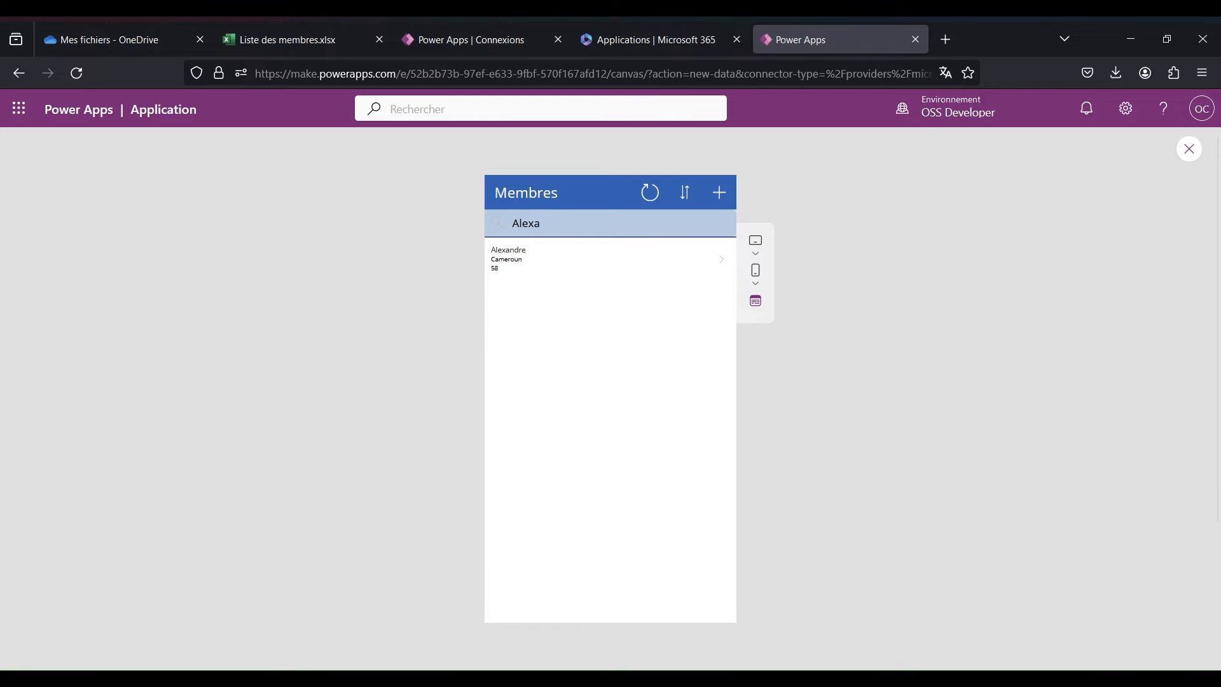
pyautogui.hotkey('ctrl', 'a')
pyautogui.press('BackSpace')
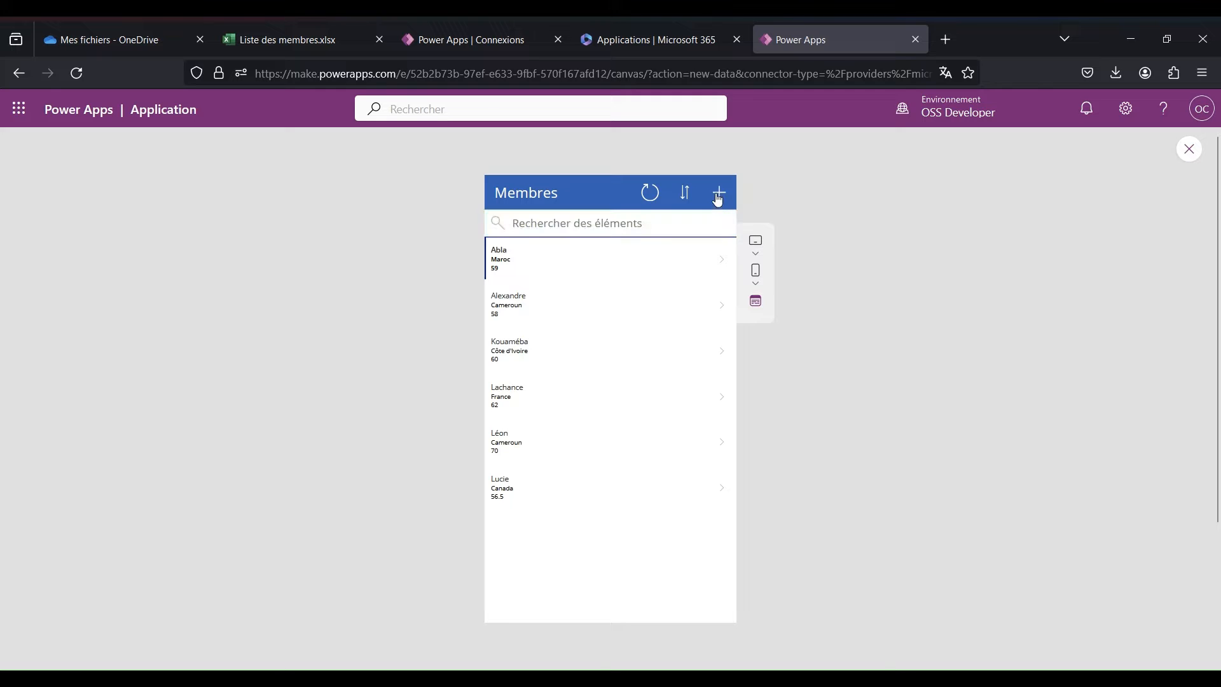
# Add and save a new member with an identification name, Pays Cameroun, Poids (Kg) 60 and Sexe Masculin
pyautogui.click(718, 199)
pyautogui.click(652, 244)
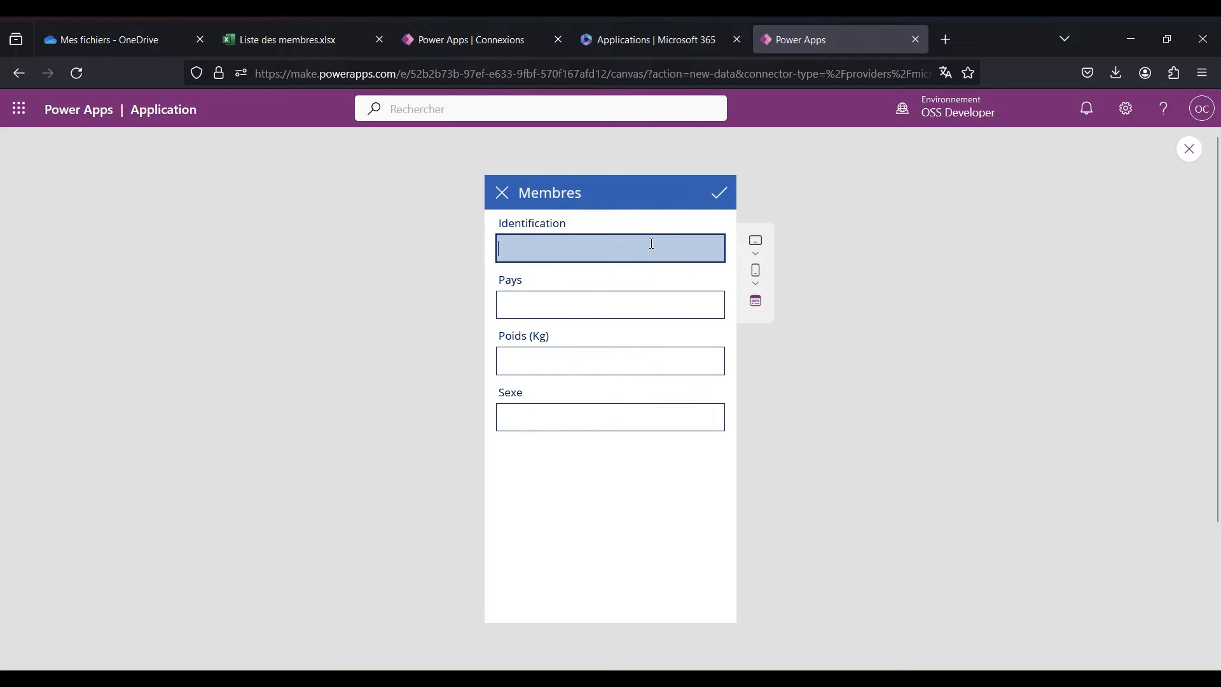
pyautogui.write('Toto')
pyautogui.press('Tab')
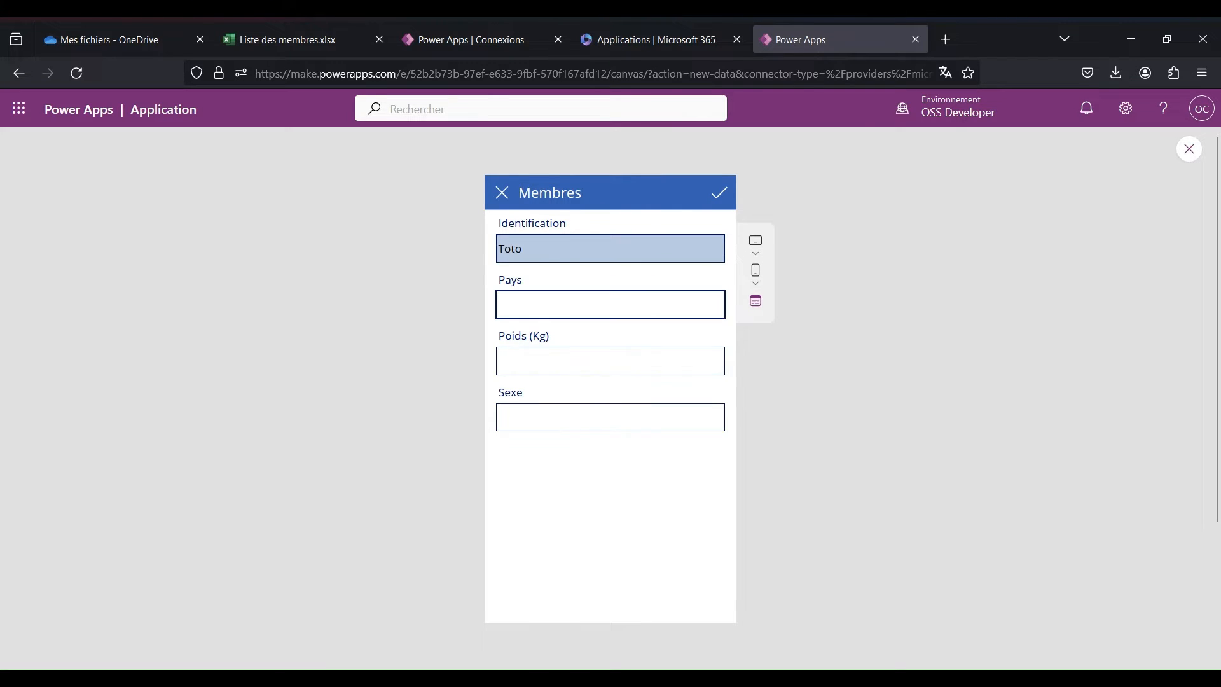
pyautogui.write('Cameroun')
pyautogui.press('Tab')
pyautogui.write('60')
pyautogui.press('Tab')
pyautogui.write('Masculin')
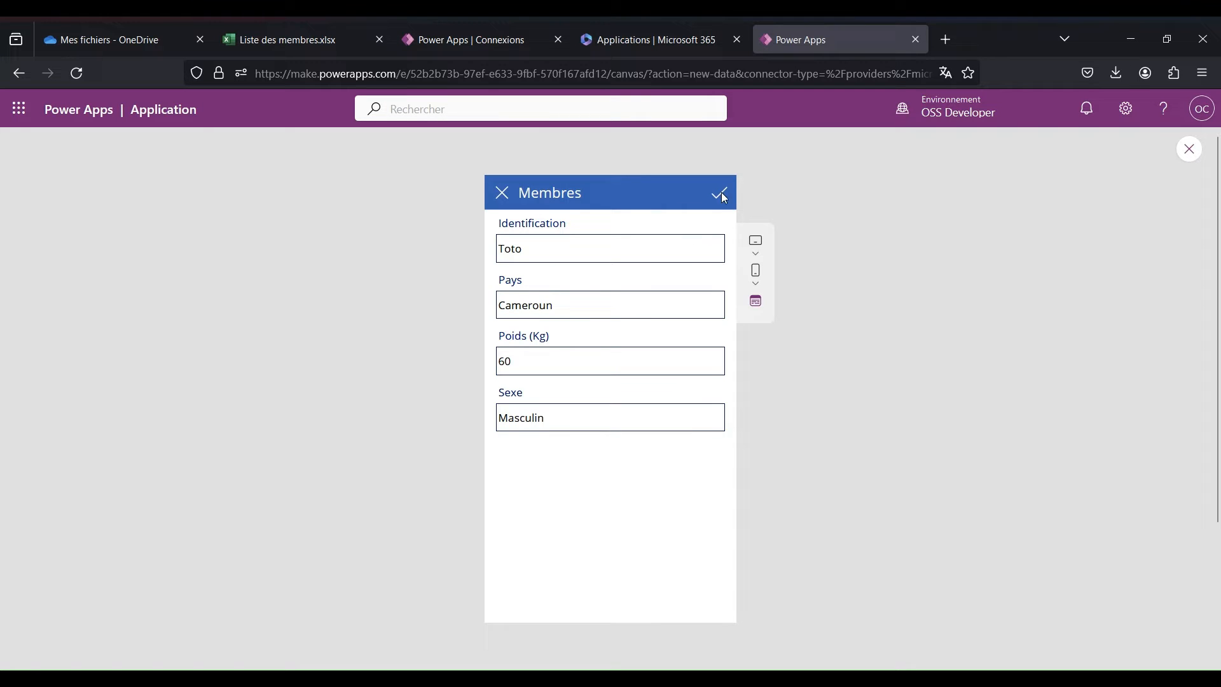
pyautogui.click(721, 194)
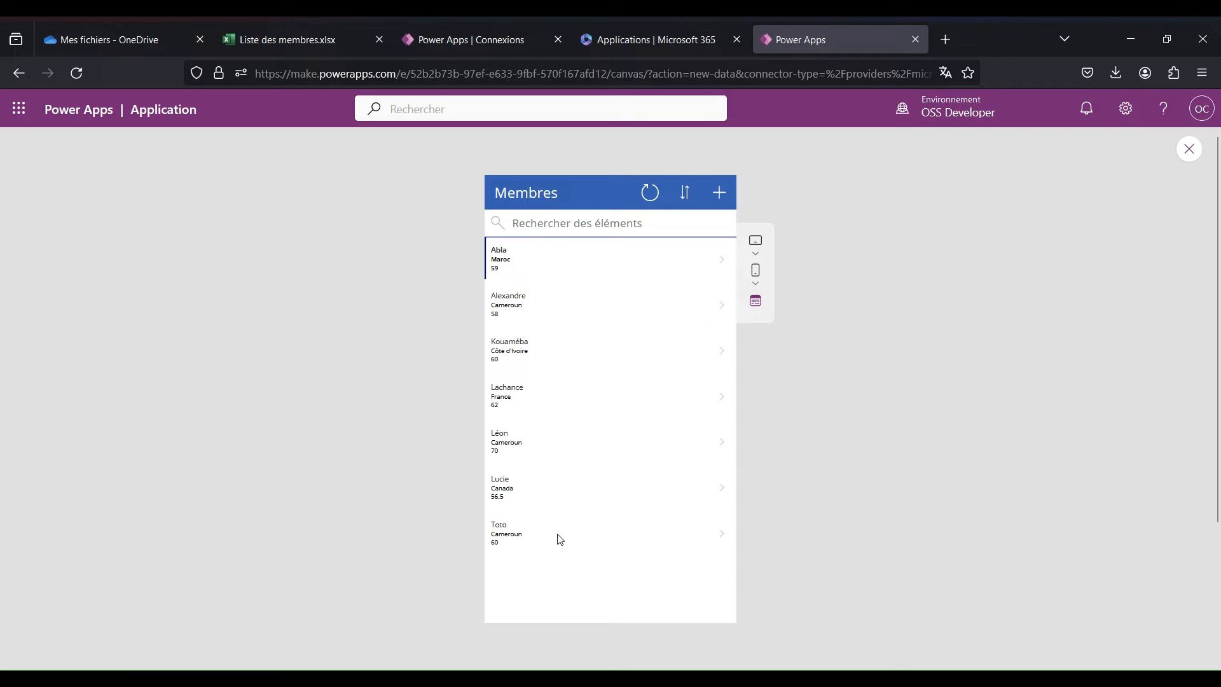
# Reload Liste des membres.xlsx to check for the new member's row, and return to the app preview
pyautogui.click(298, 38)
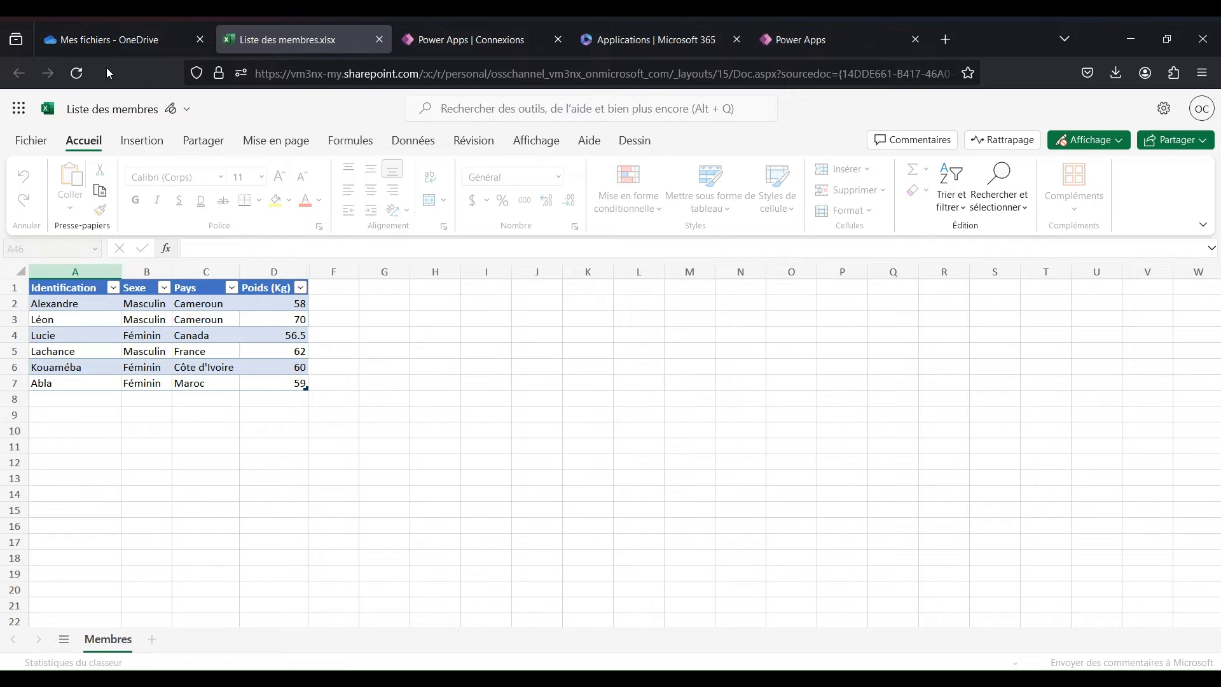
pyautogui.click(76, 73)
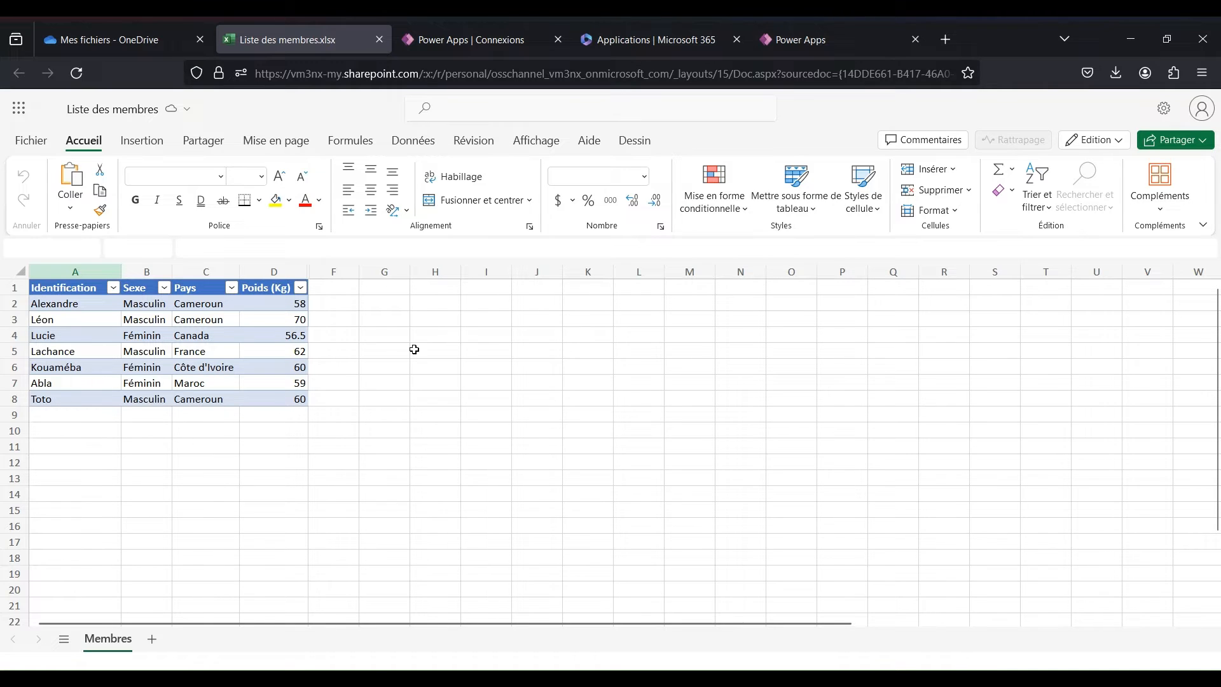
pyautogui.click(795, 39)
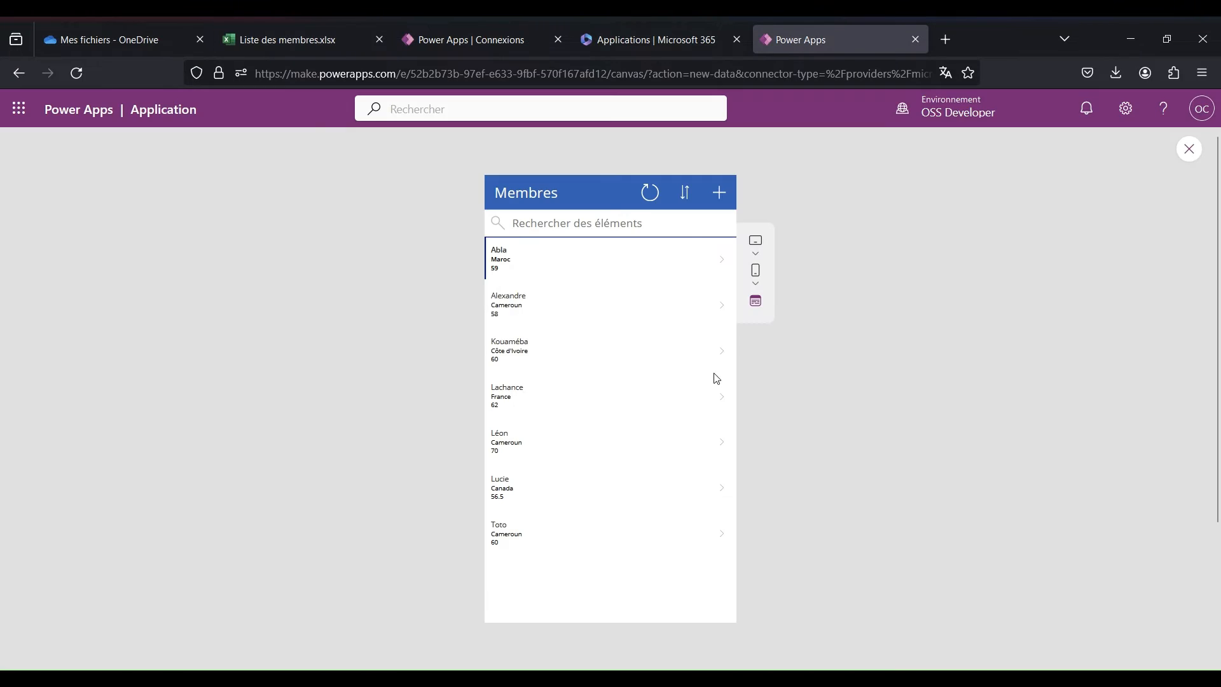
# Edit the newly added member's record, set Poids (Kg) to 65, and try to save it
pyautogui.click(598, 534)
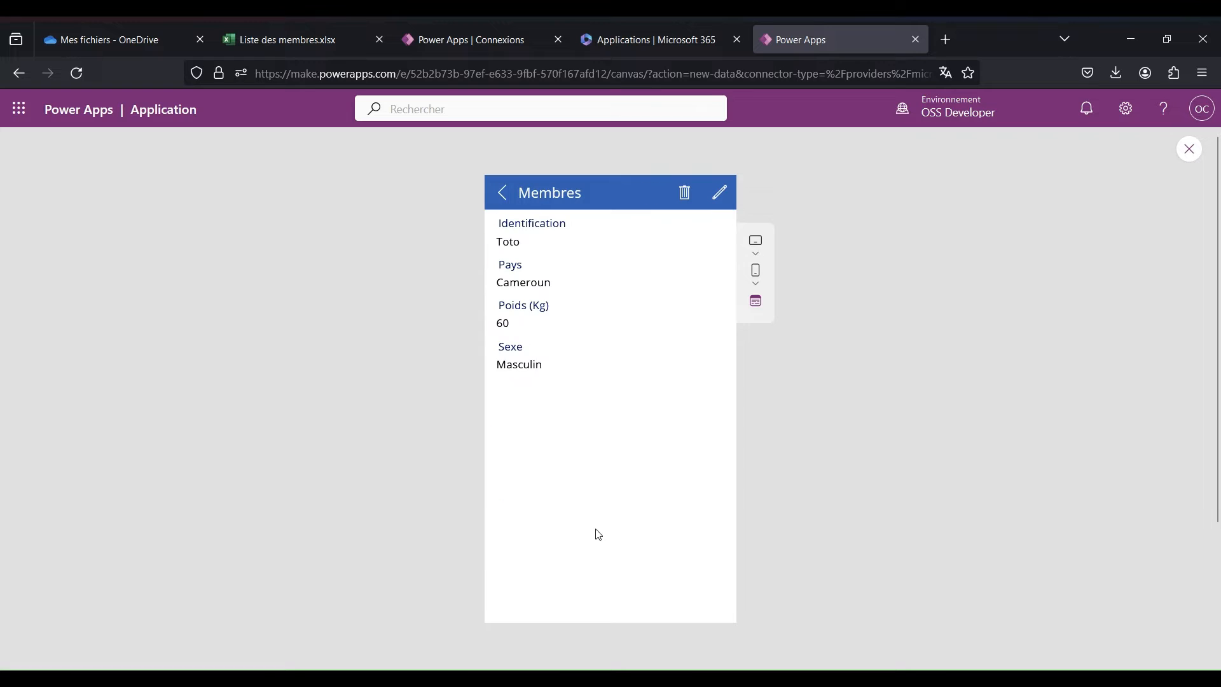
pyautogui.click(721, 196)
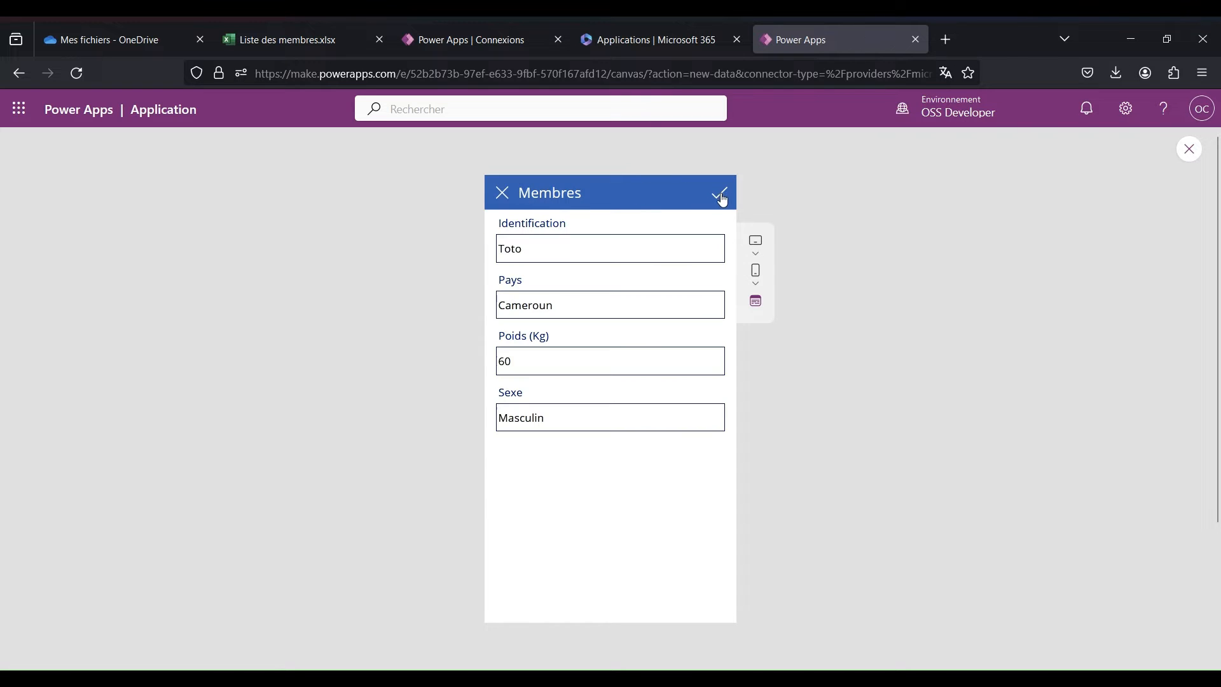
pyautogui.moveTo(506, 362); pyautogui.dragTo(528, 361)
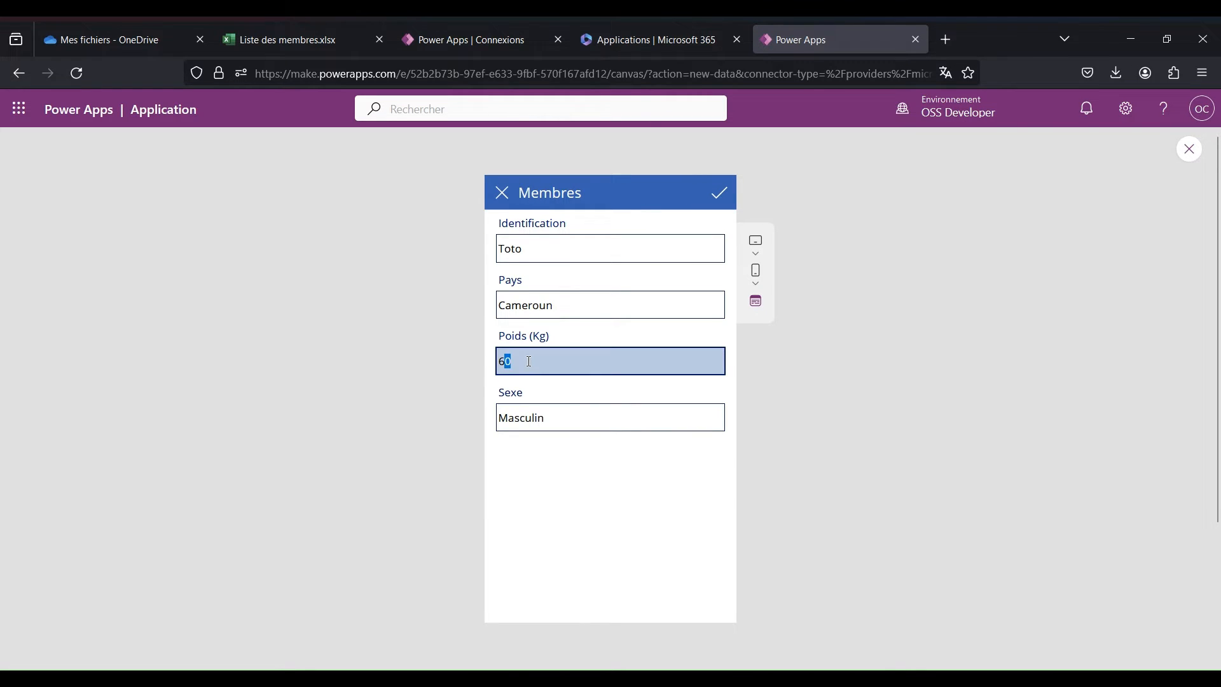
pyautogui.write('5')
pyautogui.click(720, 194)
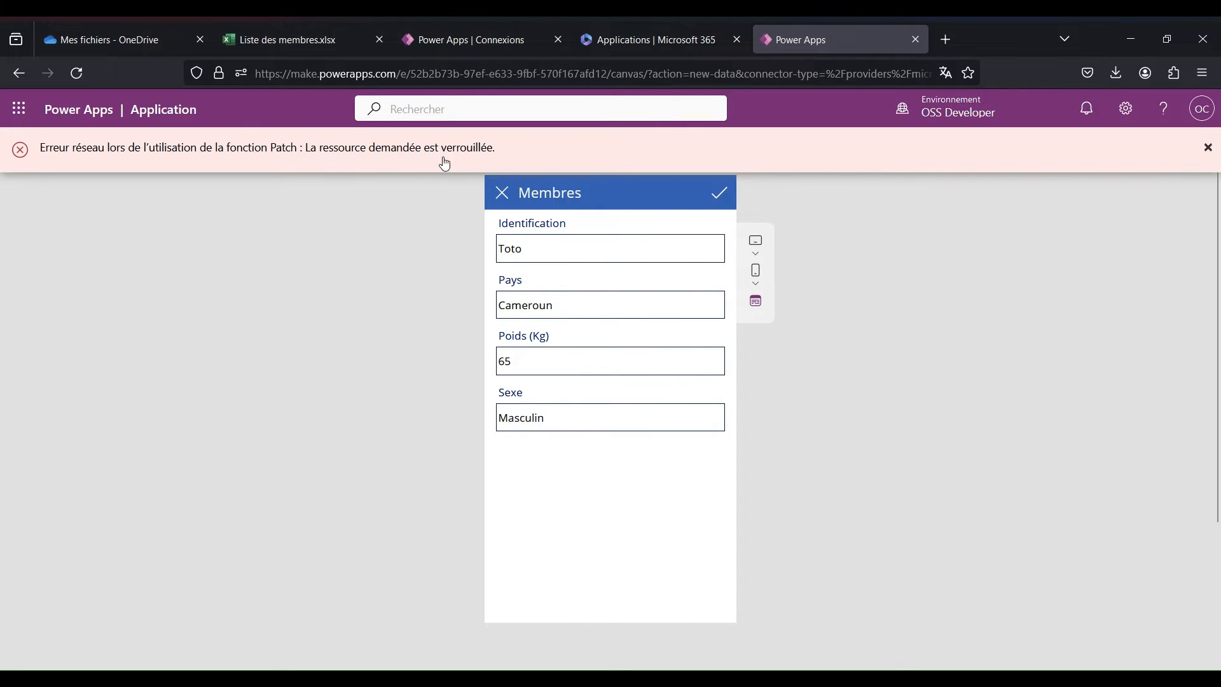
# Switch Liste des membres.xlsx to Affichage mode, and save the pending member edit in the app preview
pyautogui.click(287, 44)
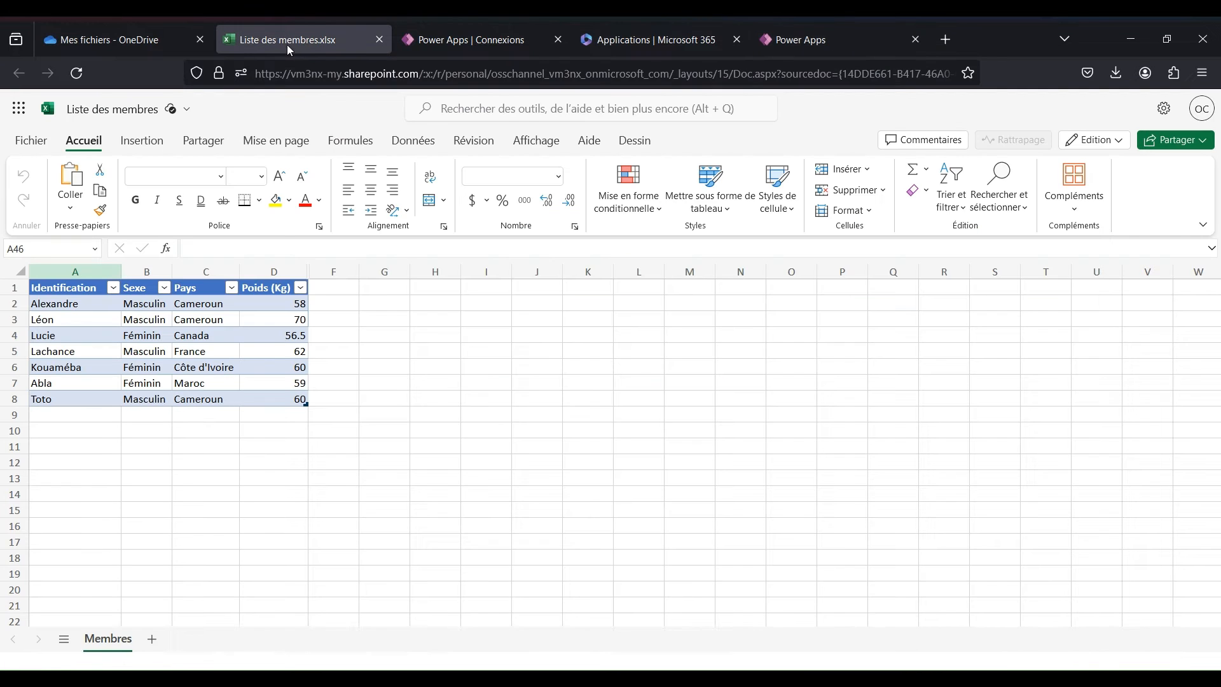
pyautogui.click(1101, 146)
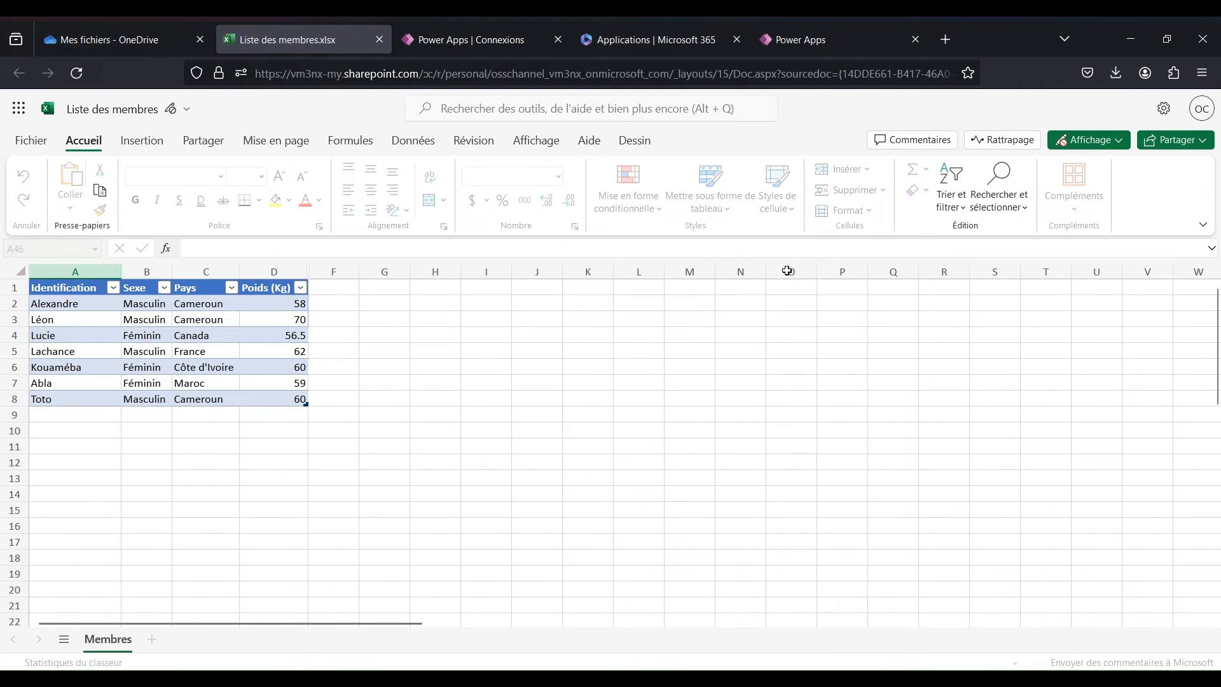
pyautogui.click(797, 33)
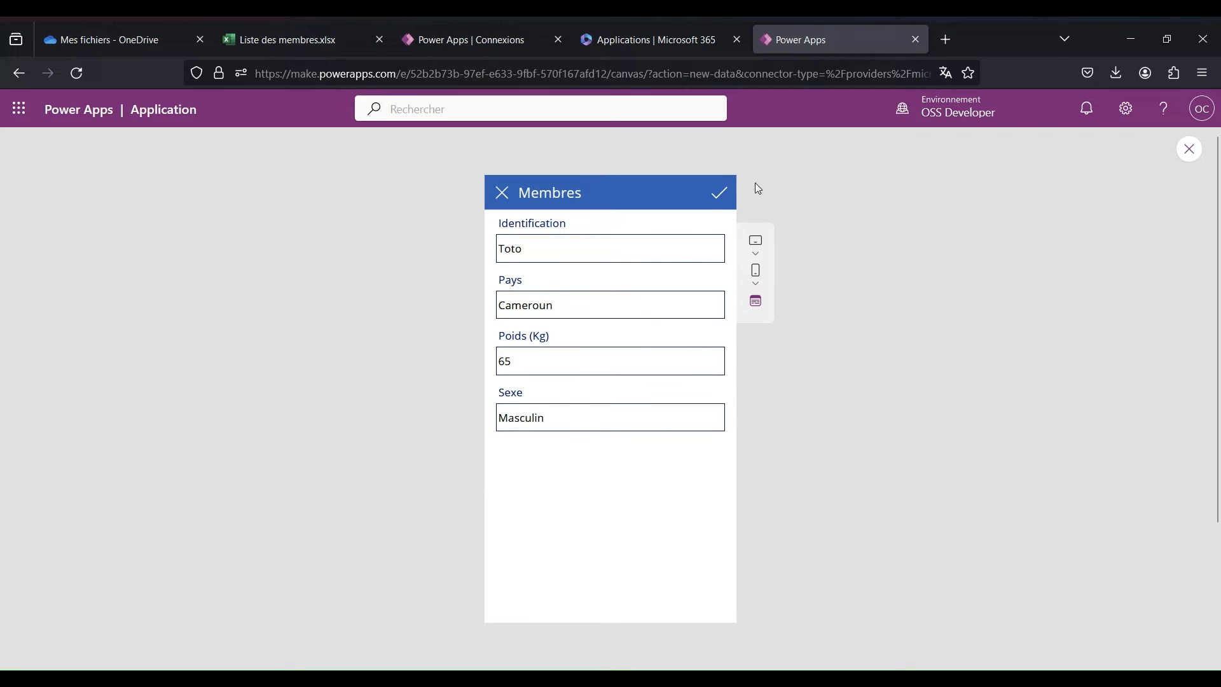
pyautogui.click(720, 196)
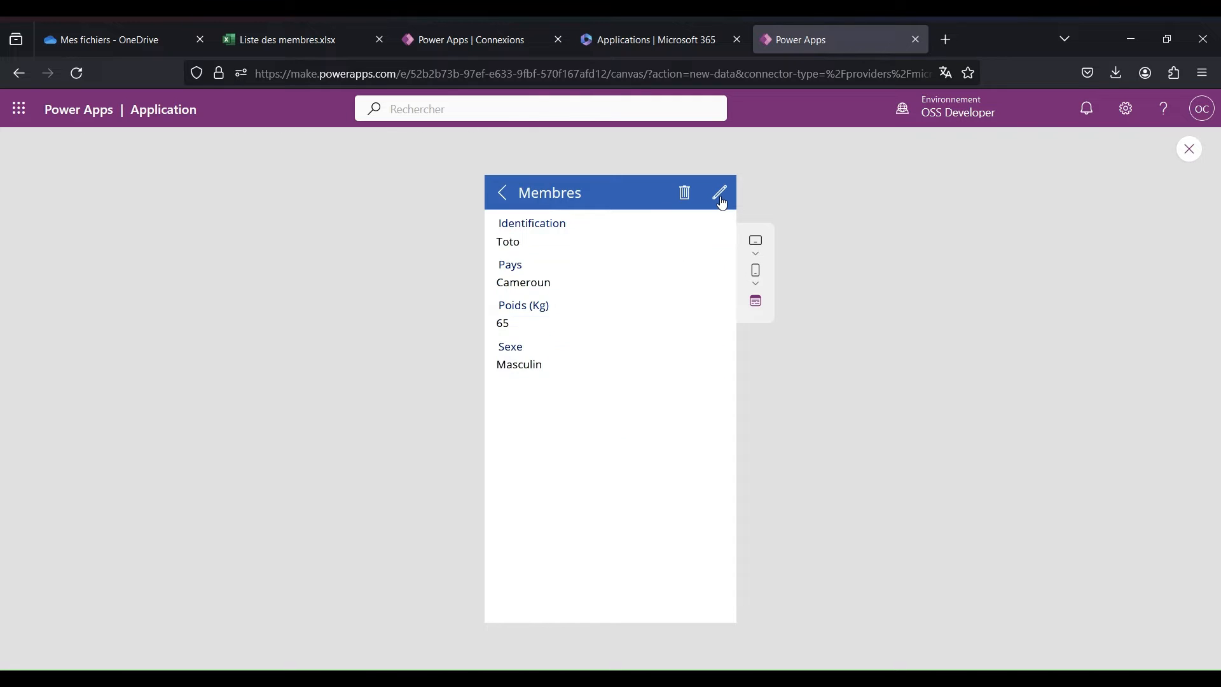
# Return to the member list, reopen the newly added 65 kg member's record, and delete it
pyautogui.moveTo(511, 323); pyautogui.dragTo(499, 323)
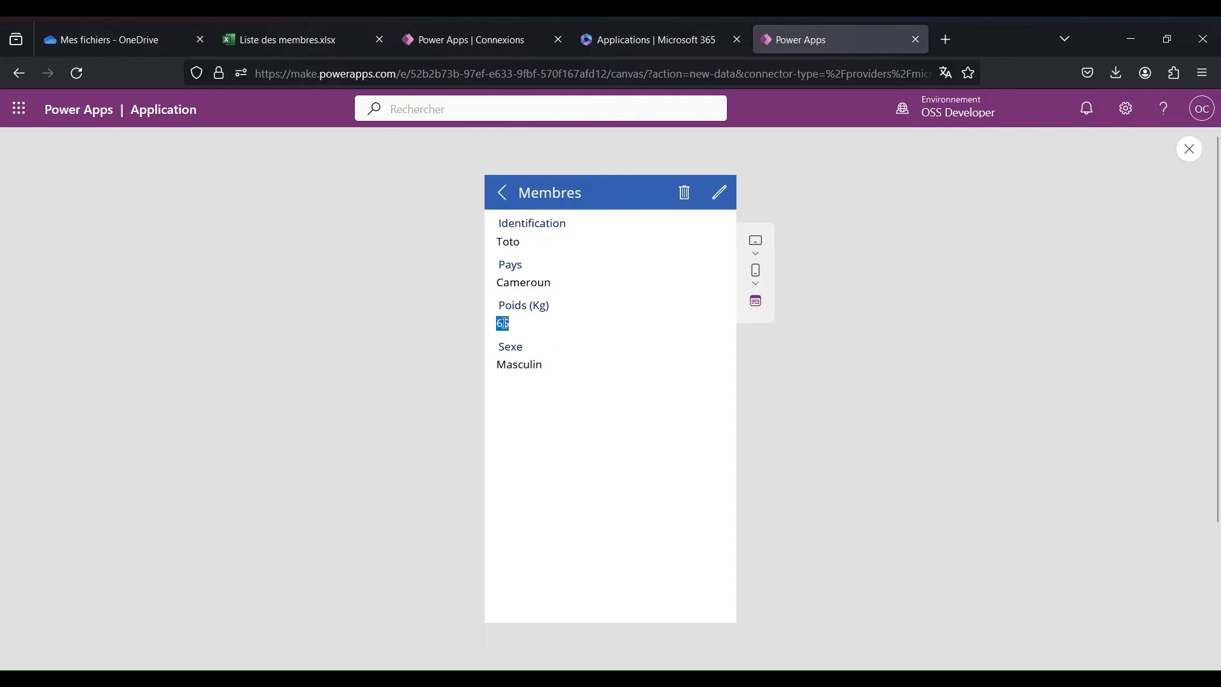
pyautogui.click(502, 192)
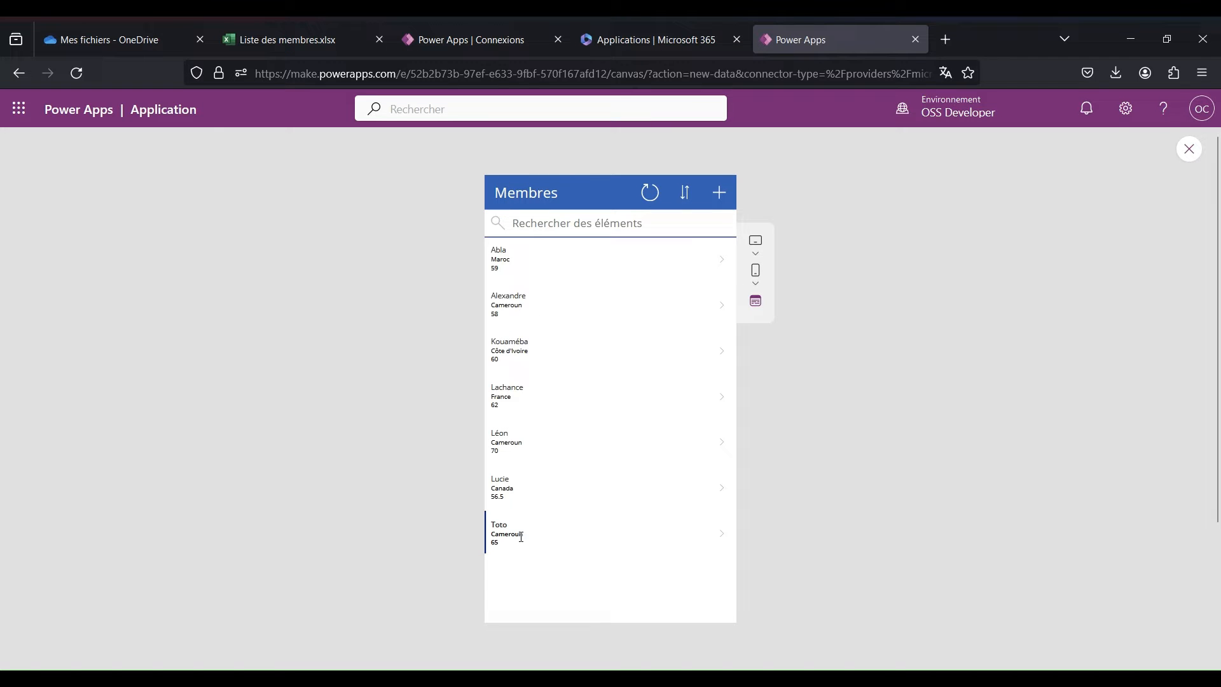
pyautogui.click(571, 539)
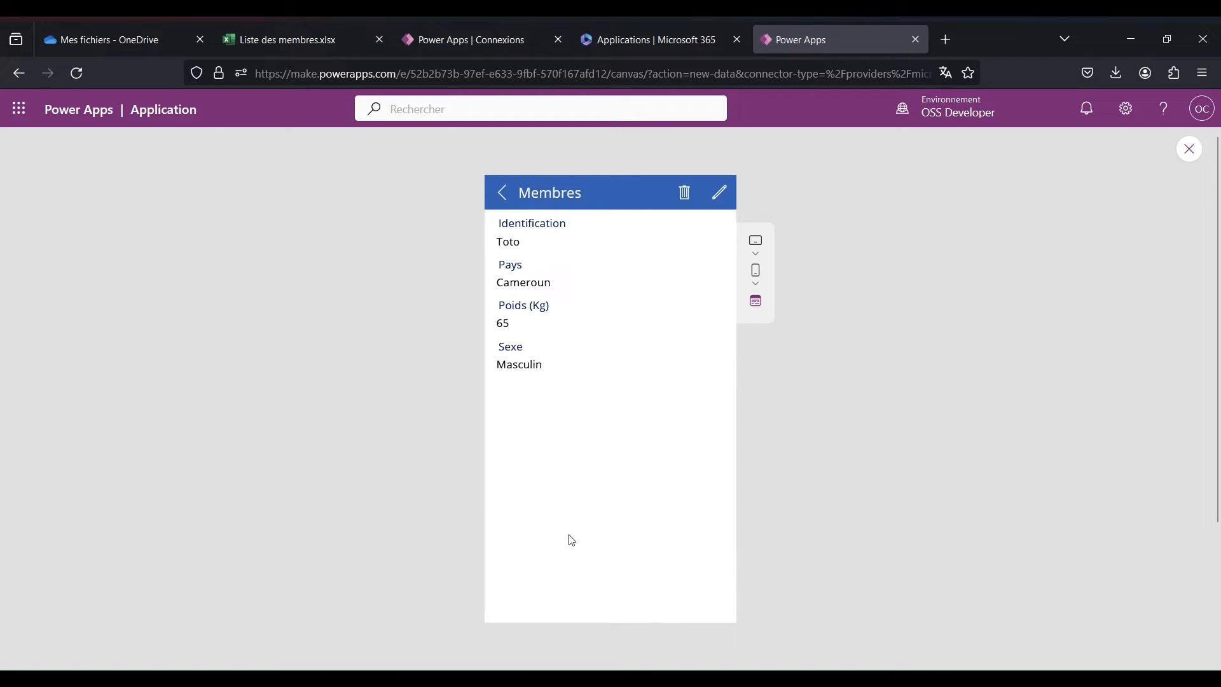
pyautogui.click(685, 193)
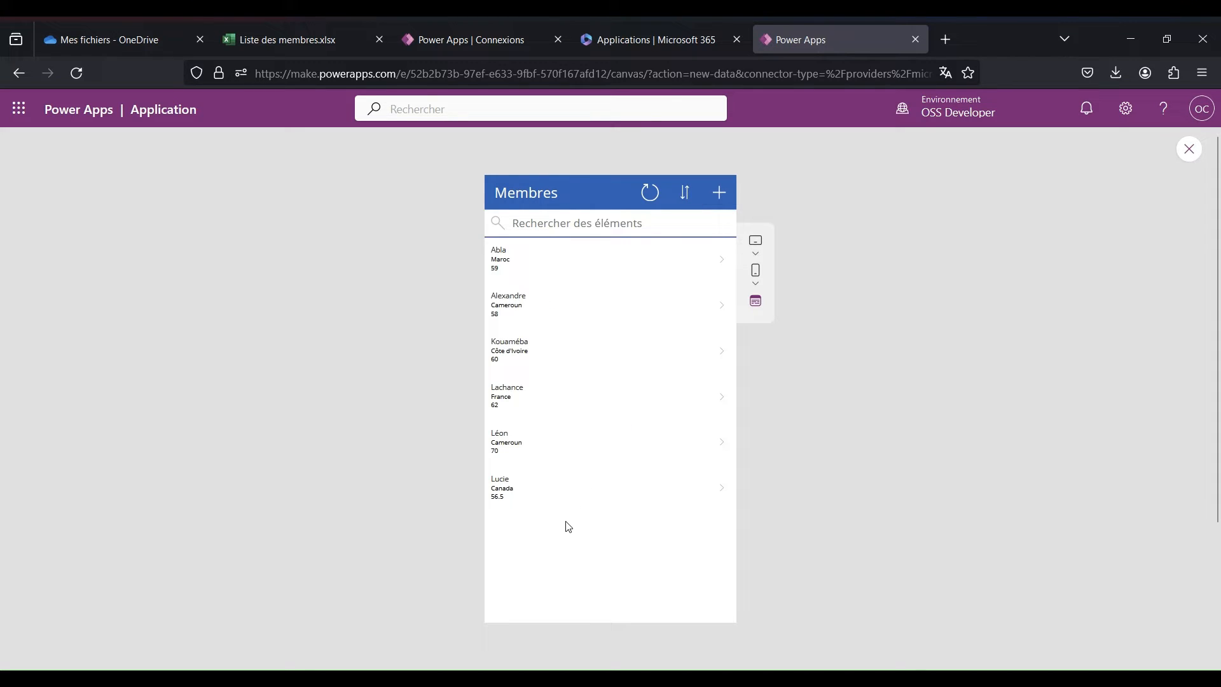
# Reload Liste des membres.xlsx to check the deleted member's row, and switch the workbook to Affichage mode
pyautogui.click(303, 40)
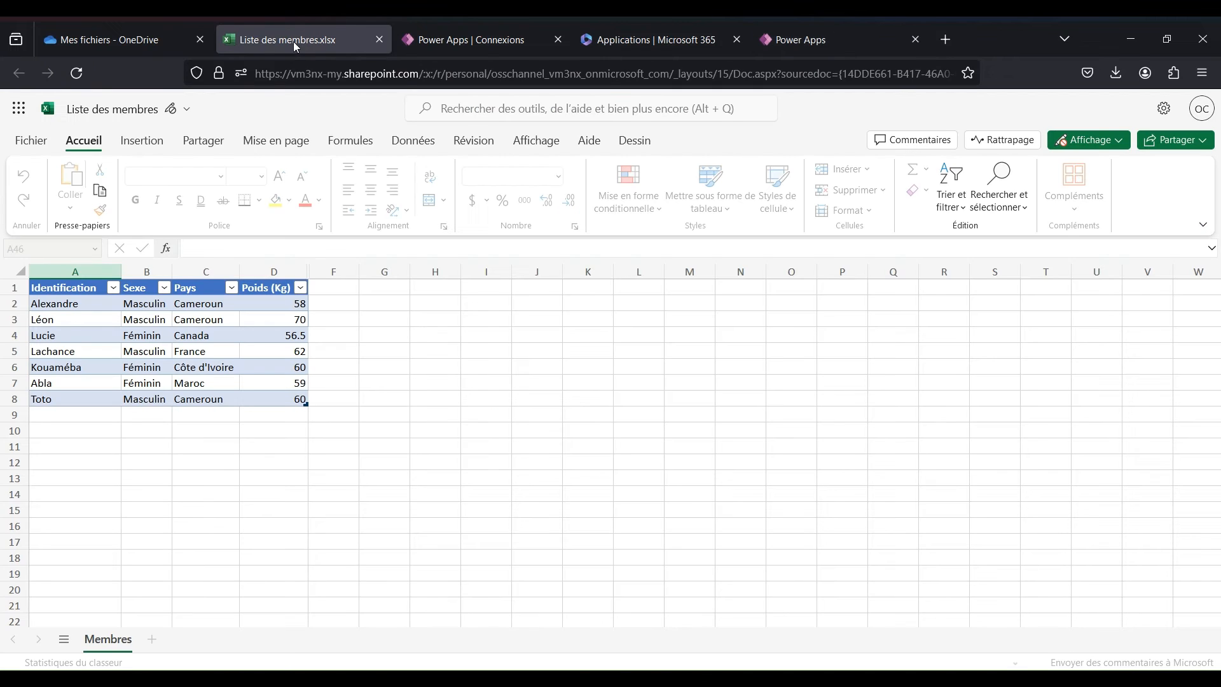
pyautogui.click(77, 74)
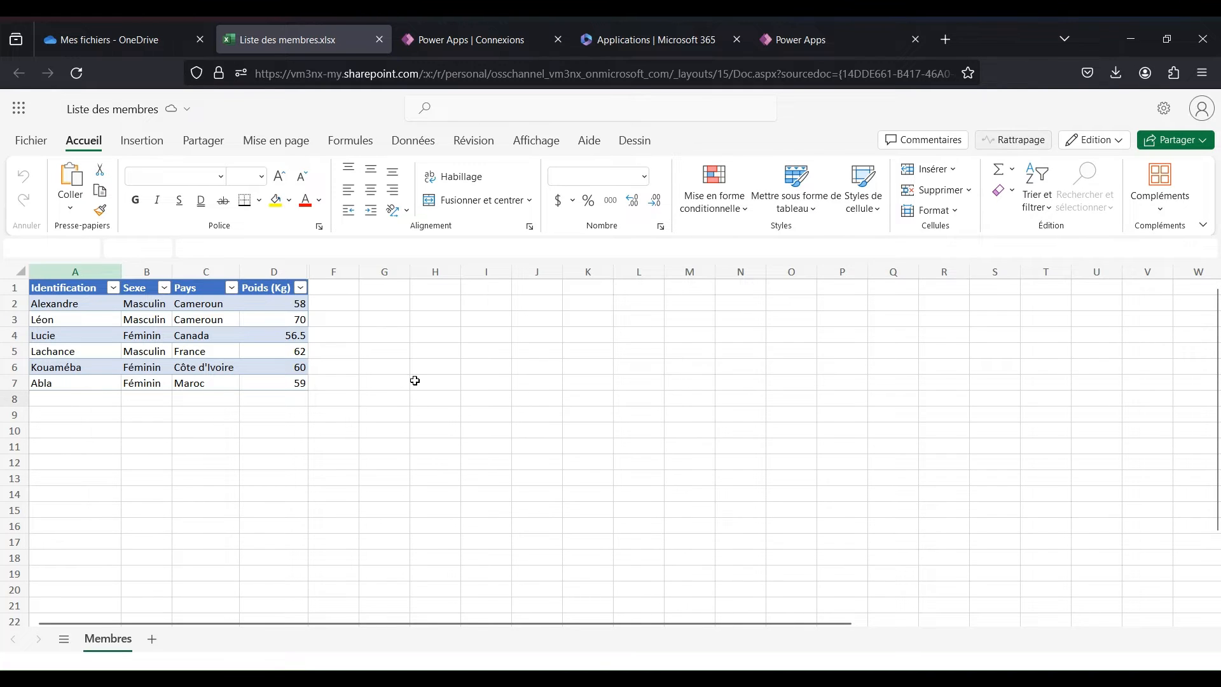
pyautogui.click(1094, 140)
pyautogui.click(1061, 210)
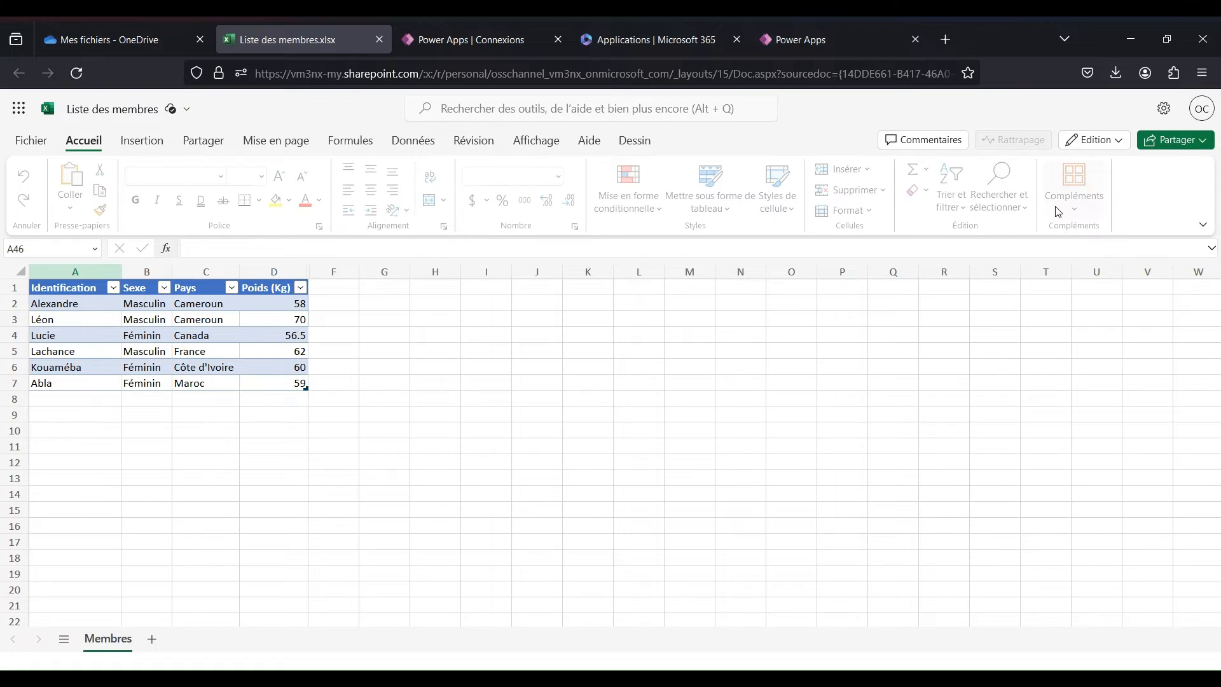
# Return to the Power Apps preview, close it, and test opening and cancelling the new-member form on the editing canvas
pyautogui.click(810, 38)
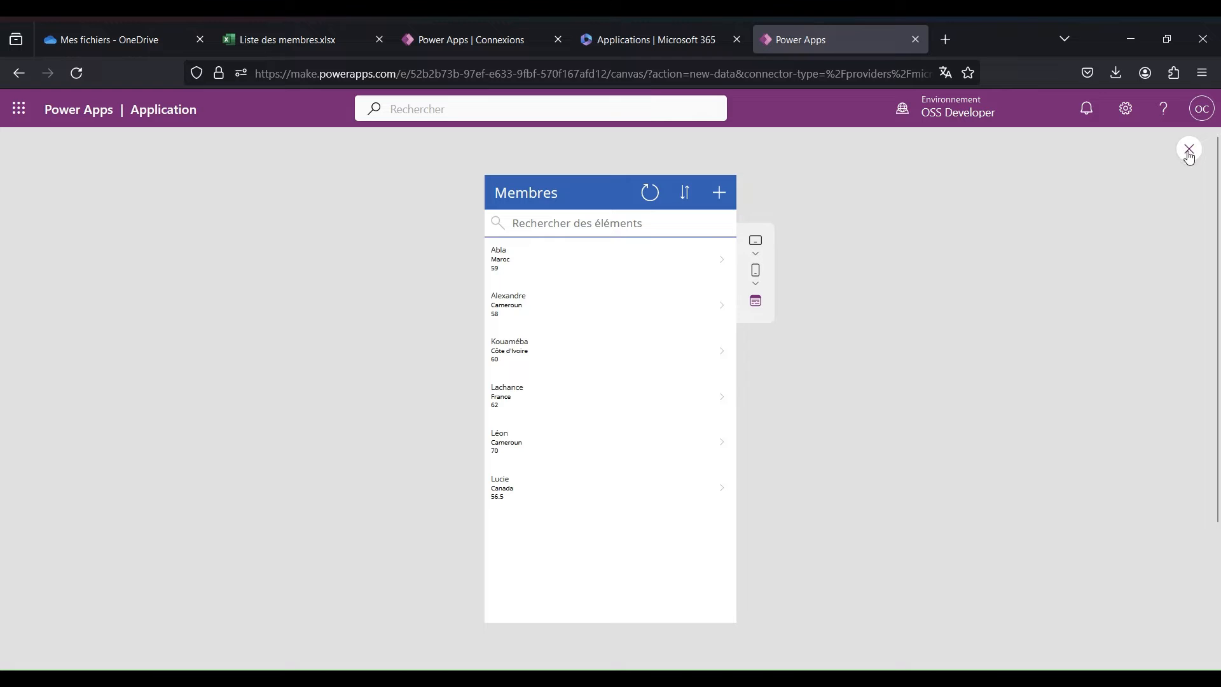
pyautogui.press('Escape')
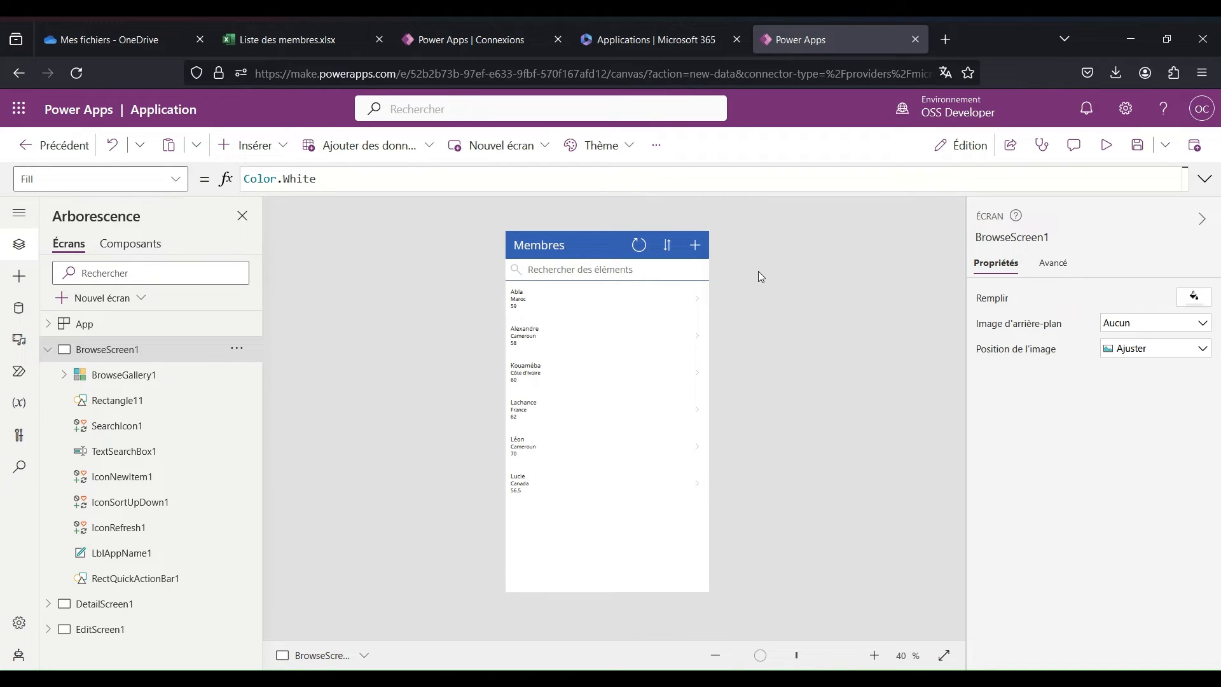
pyautogui.keyDown('alt'); pyautogui.click(696, 249); pyautogui.keyUp('alt')
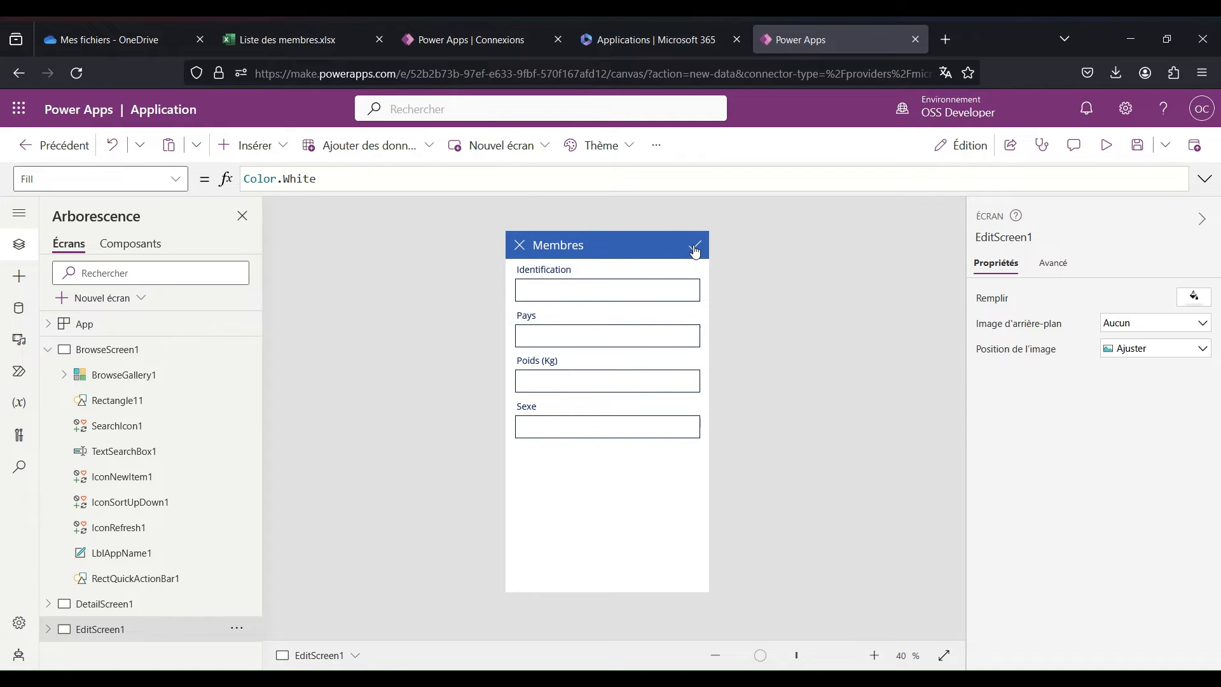
pyautogui.keyDown('alt'); pyautogui.click(521, 246); pyautogui.keyUp('alt')
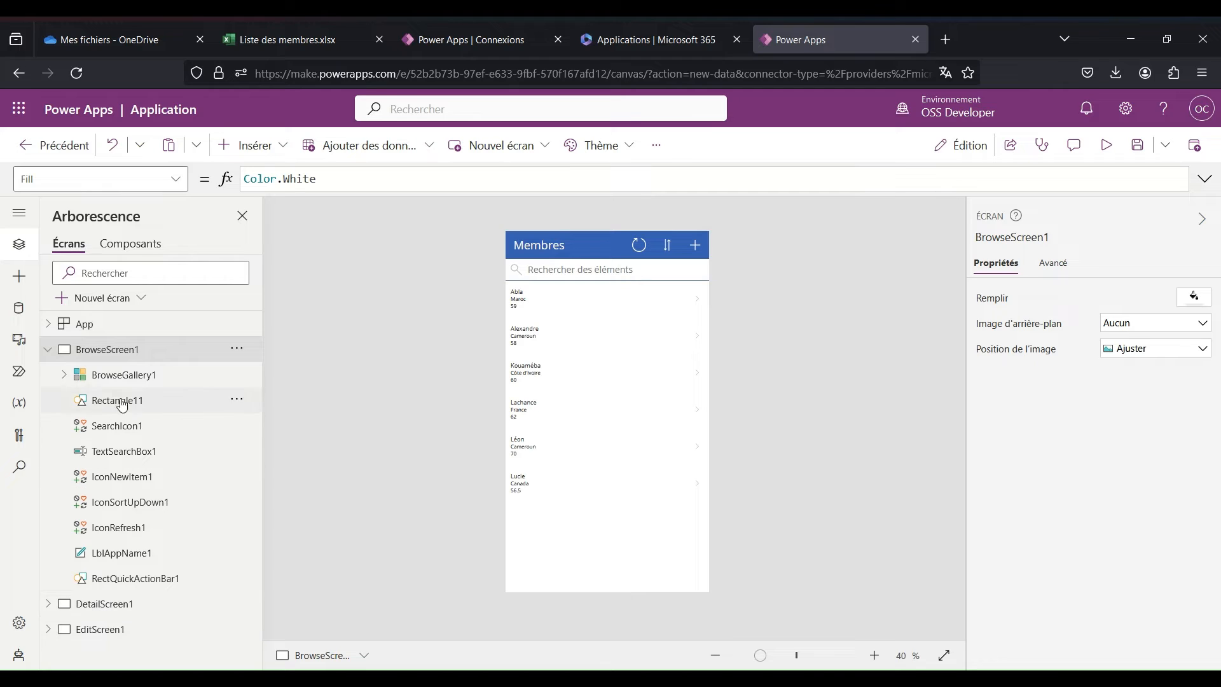
# View DetailScreen1 and EditScreen1 in the editor, and return to BrowseScreen1
pyautogui.click(128, 609)
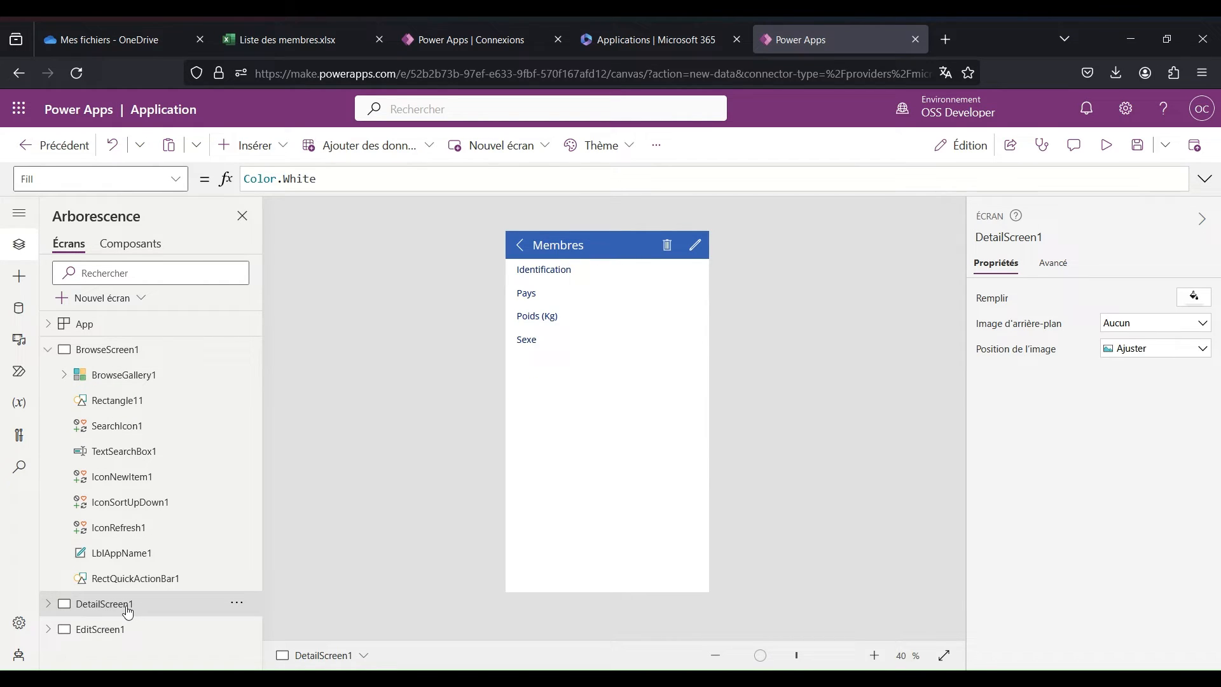
pyautogui.click(118, 631)
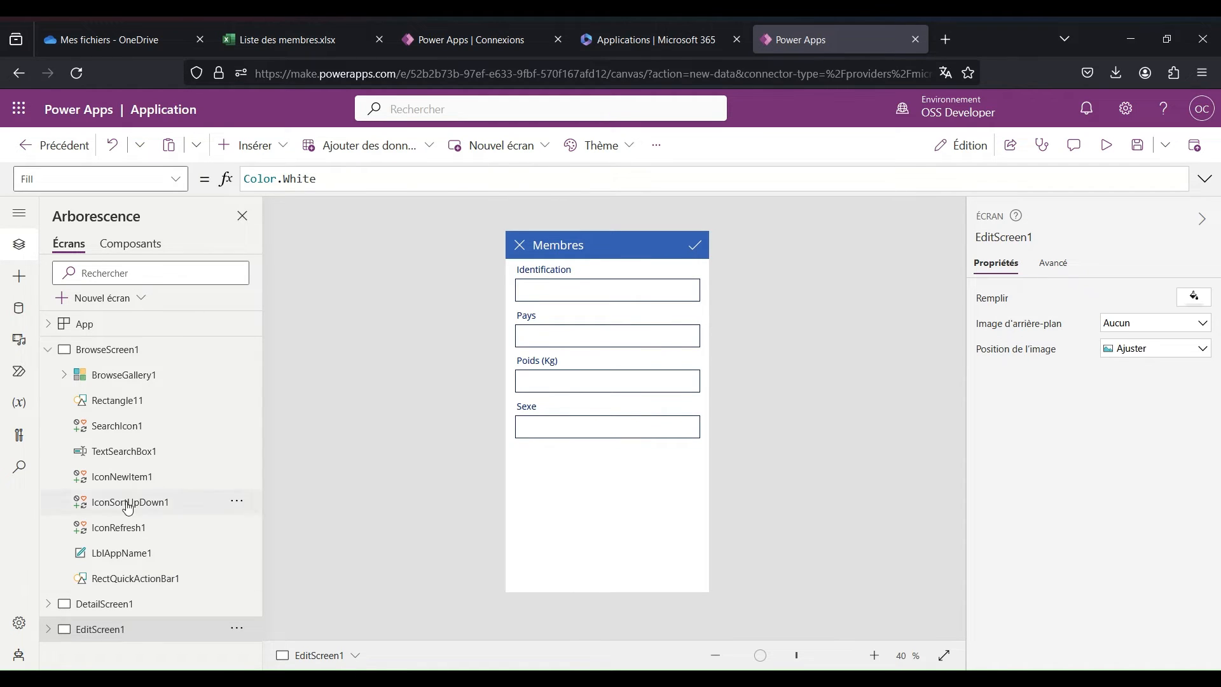
pyautogui.click(124, 352)
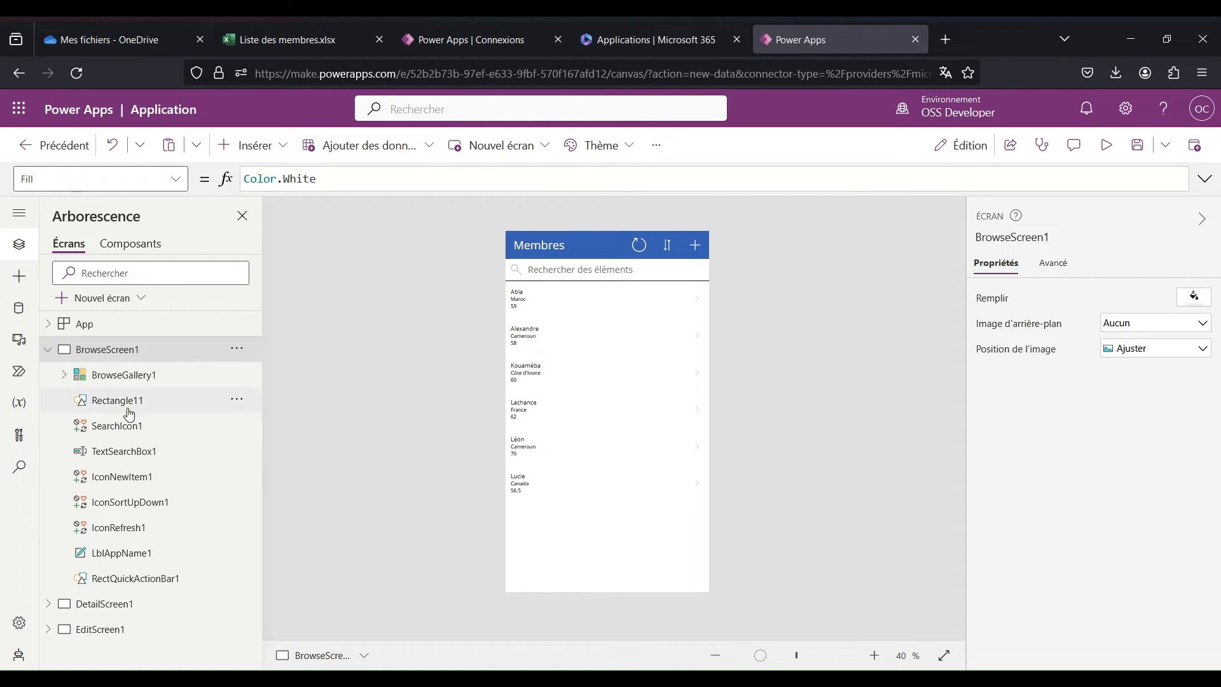
# Select BrowseGallery1 and examine its available properties and its full Items formula
pyautogui.click(126, 376)
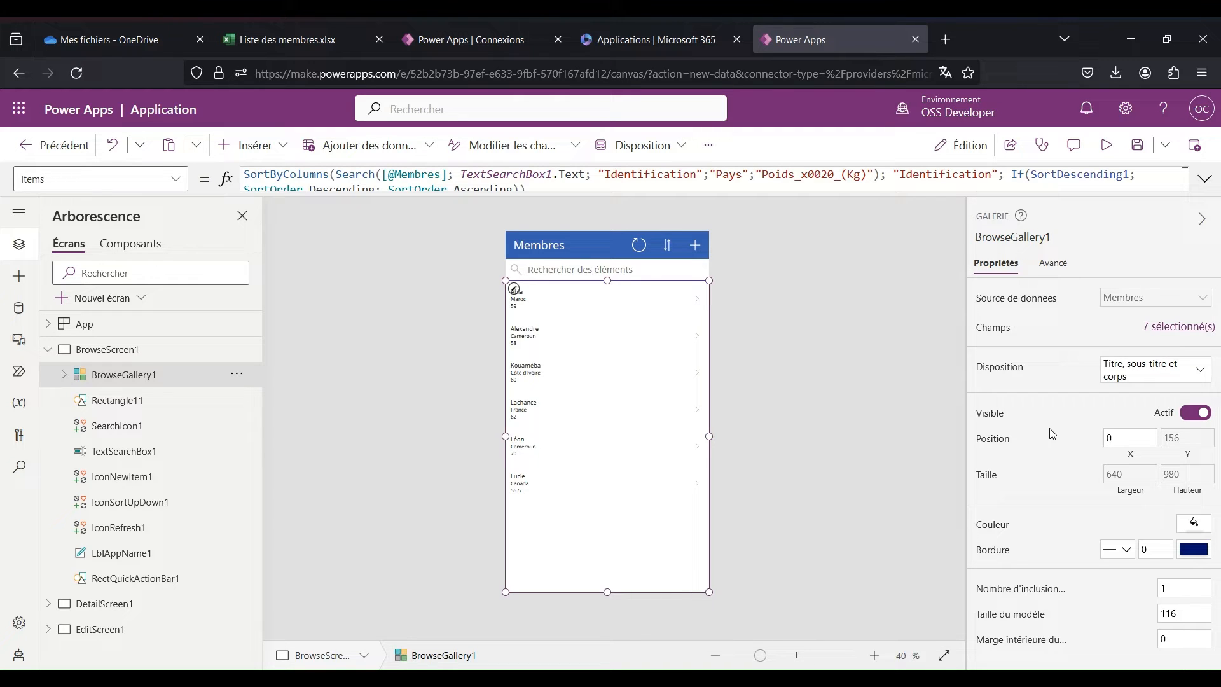
pyautogui.click(178, 182)
pyautogui.scroll(2, 150, 395)
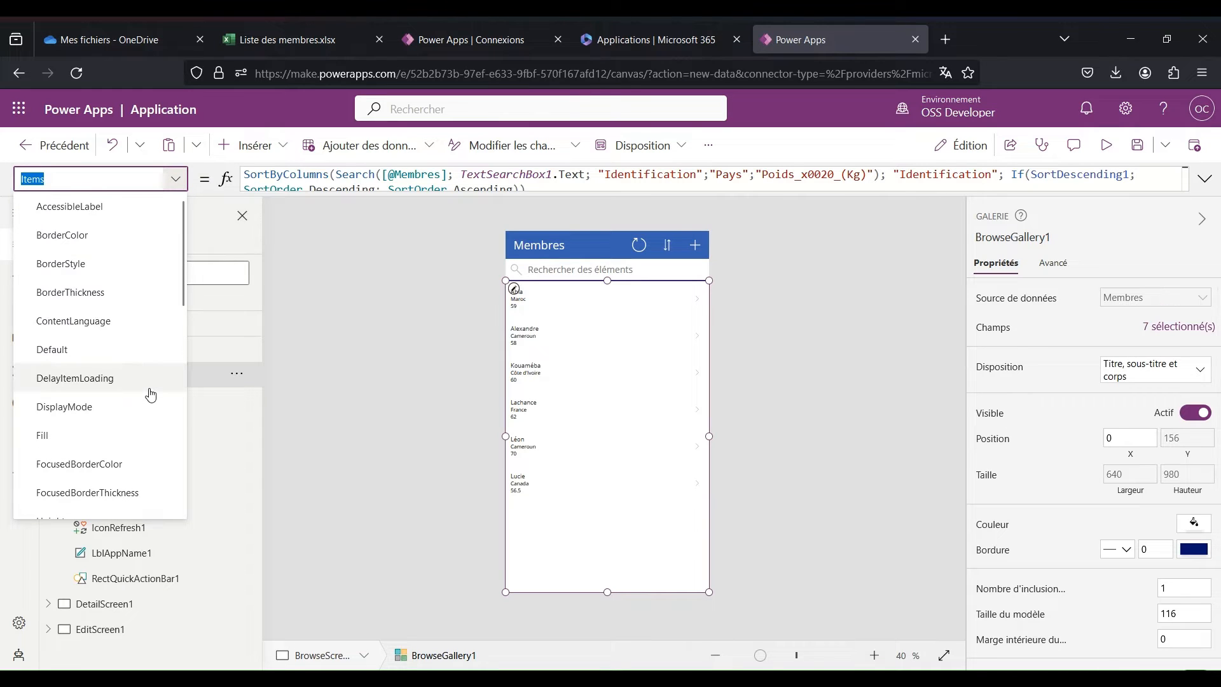
pyautogui.click(505, 176)
pyautogui.click(1203, 180)
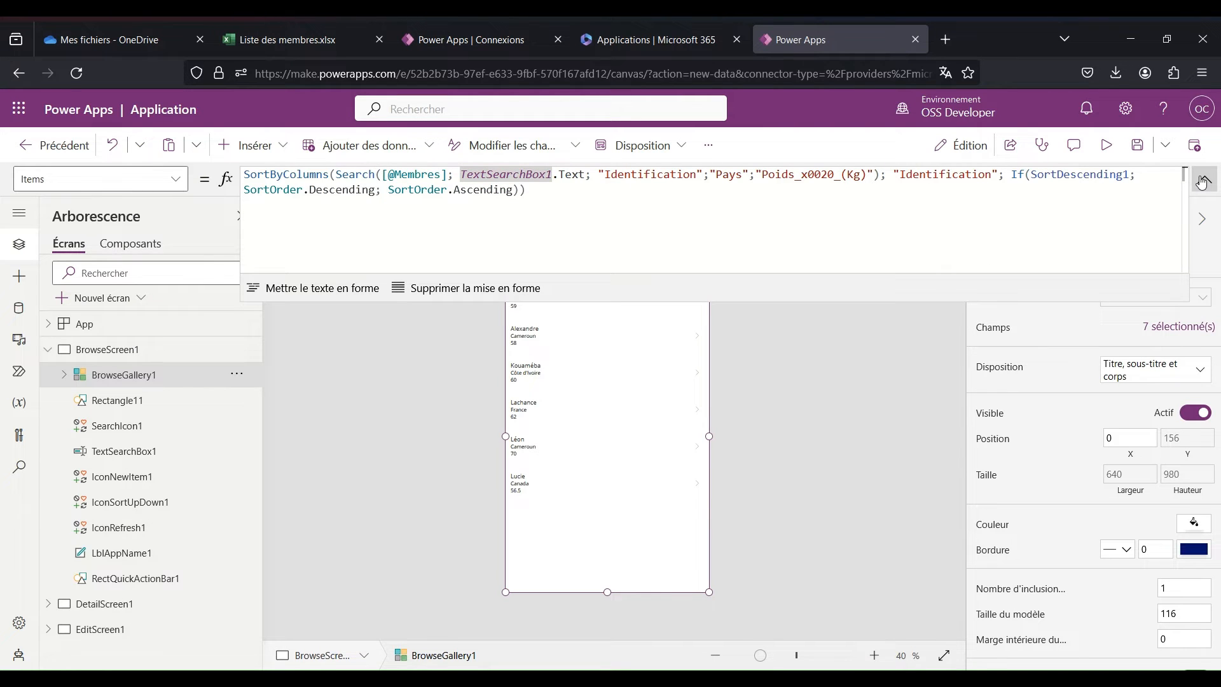
pyautogui.click(1201, 181)
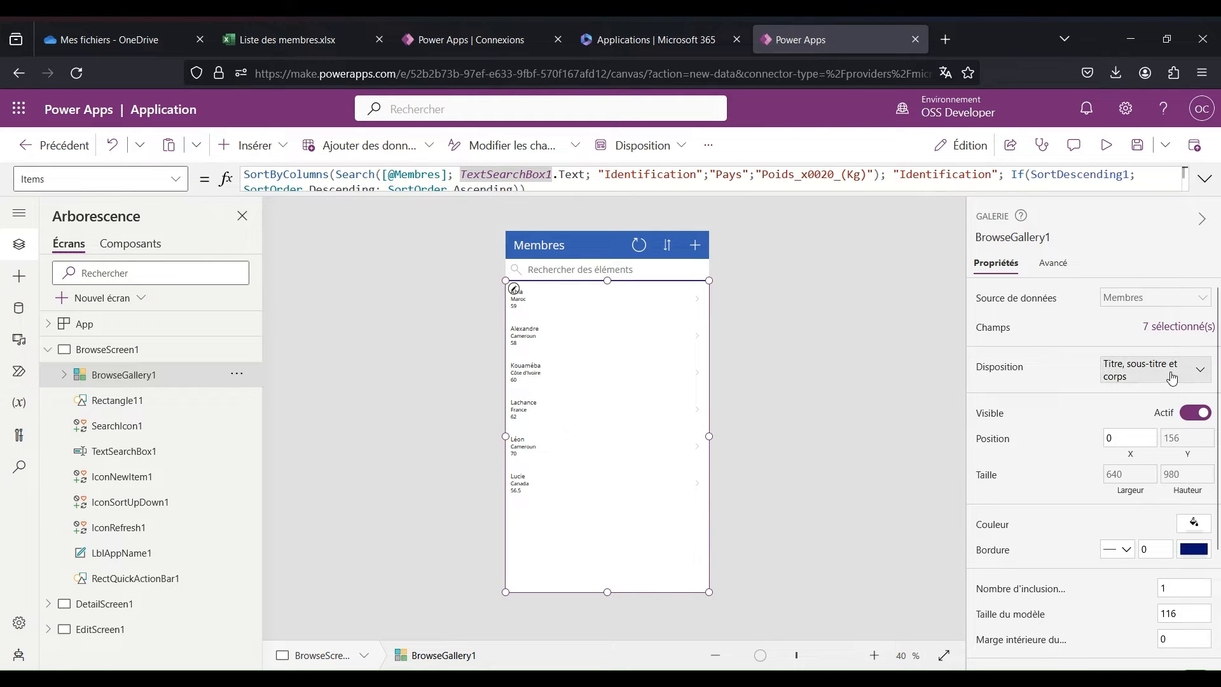
# Look through the layouts available for BrowseGallery1 and close the list without choosing another one
pyautogui.click(1172, 377)
pyautogui.scroll(-3, 1153, 502)
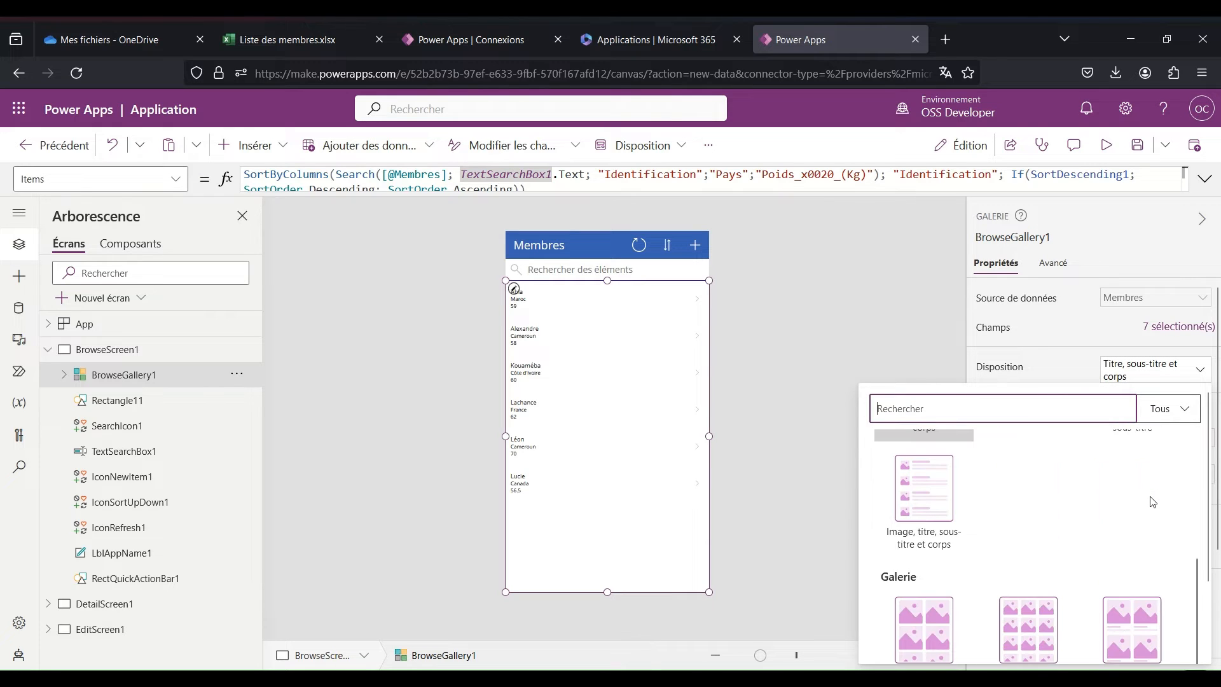
pyautogui.scroll(5, 1153, 502)
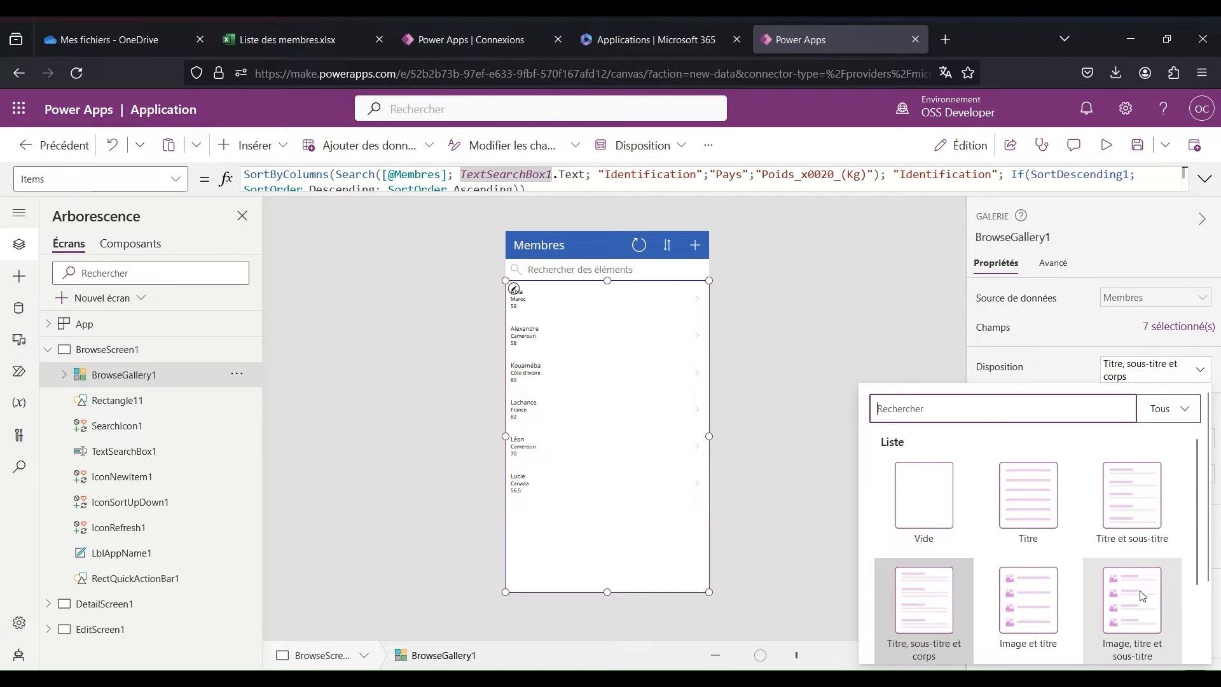
pyautogui.click(1165, 369)
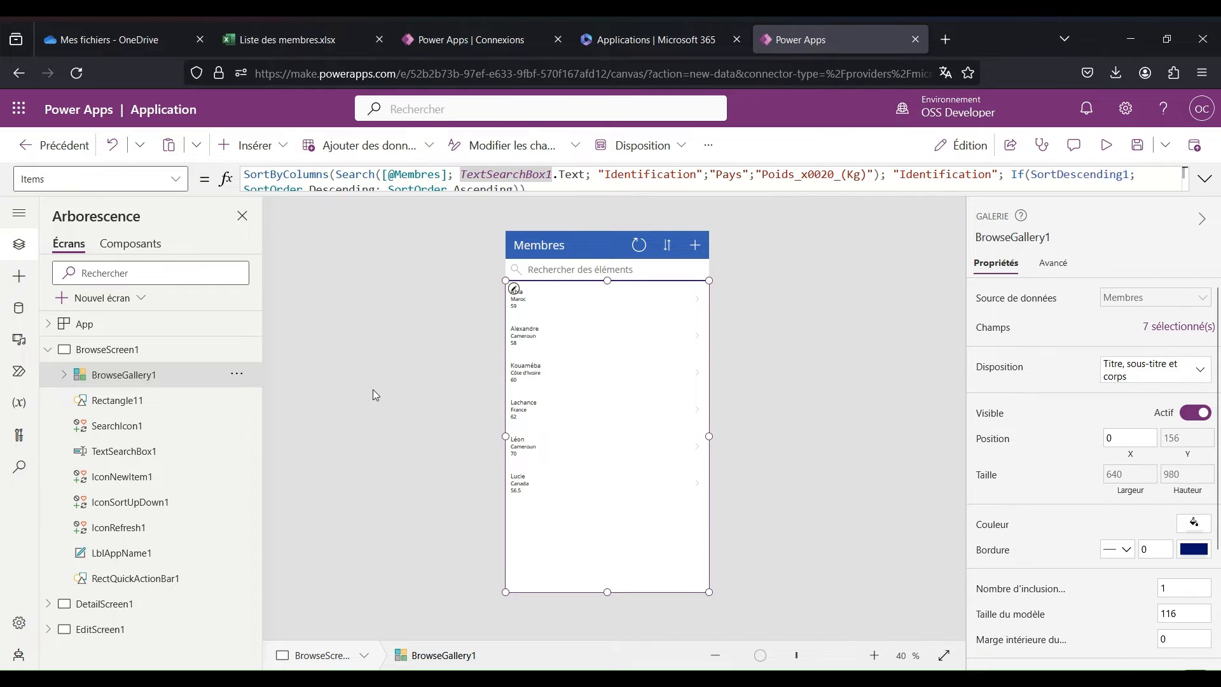
# Set the font size of the Body1 and Subtitle1 labels in BrowseGallery1 to 18
pyautogui.click(64, 374)
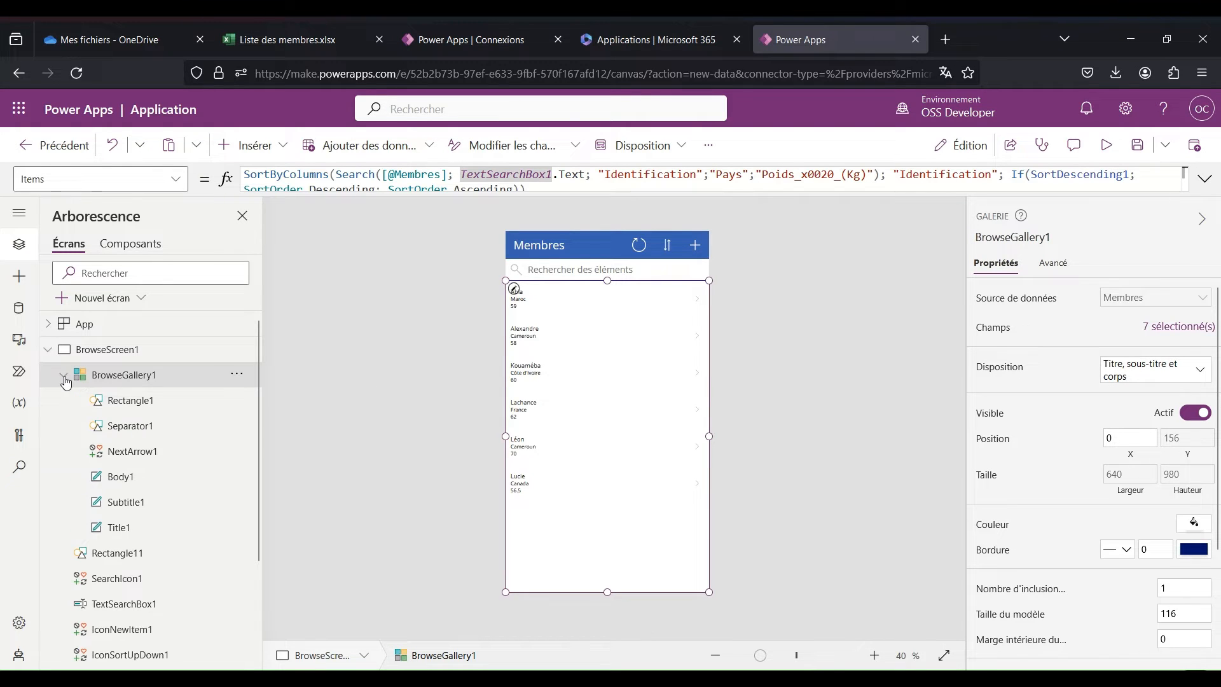
pyautogui.click(142, 481)
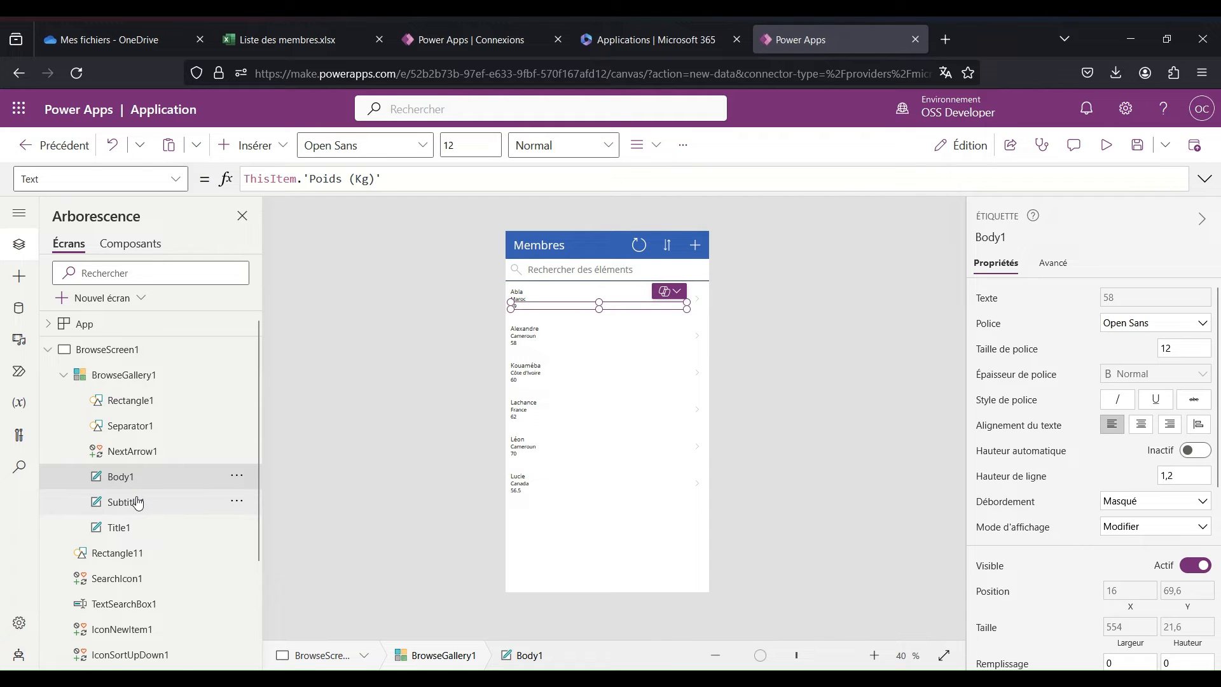
pyautogui.click(138, 502)
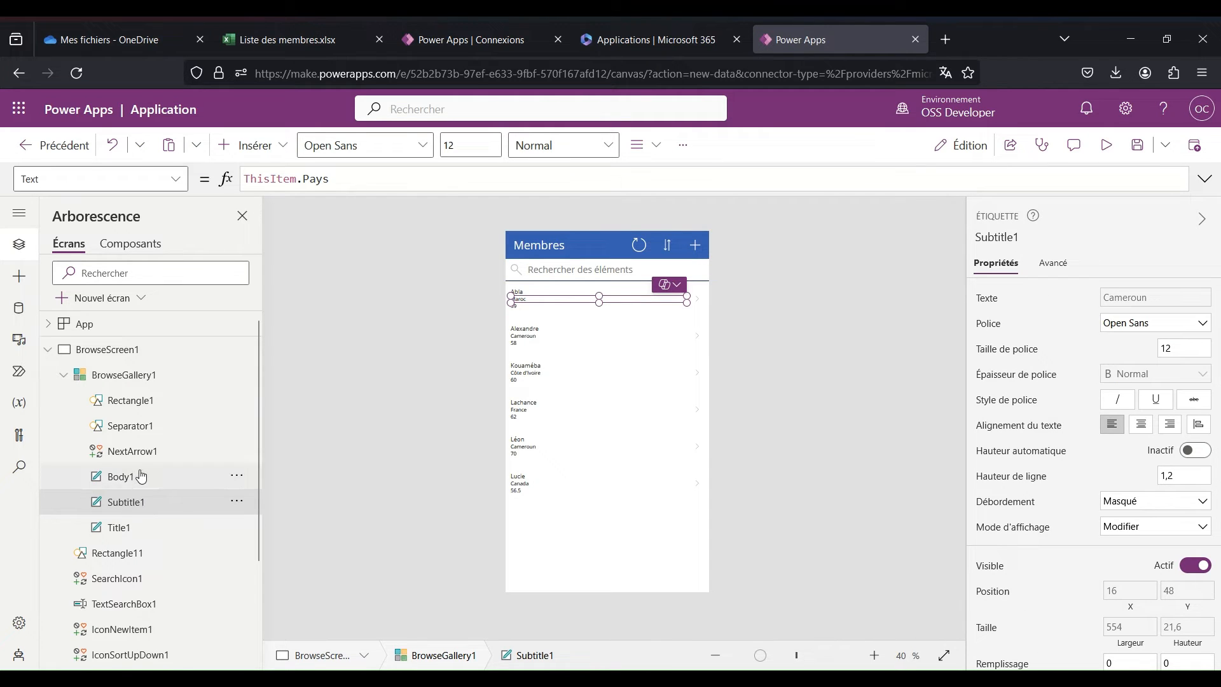
pyautogui.keyDown('ctrl'); pyautogui.click(141, 477); pyautogui.keyUp('ctrl')
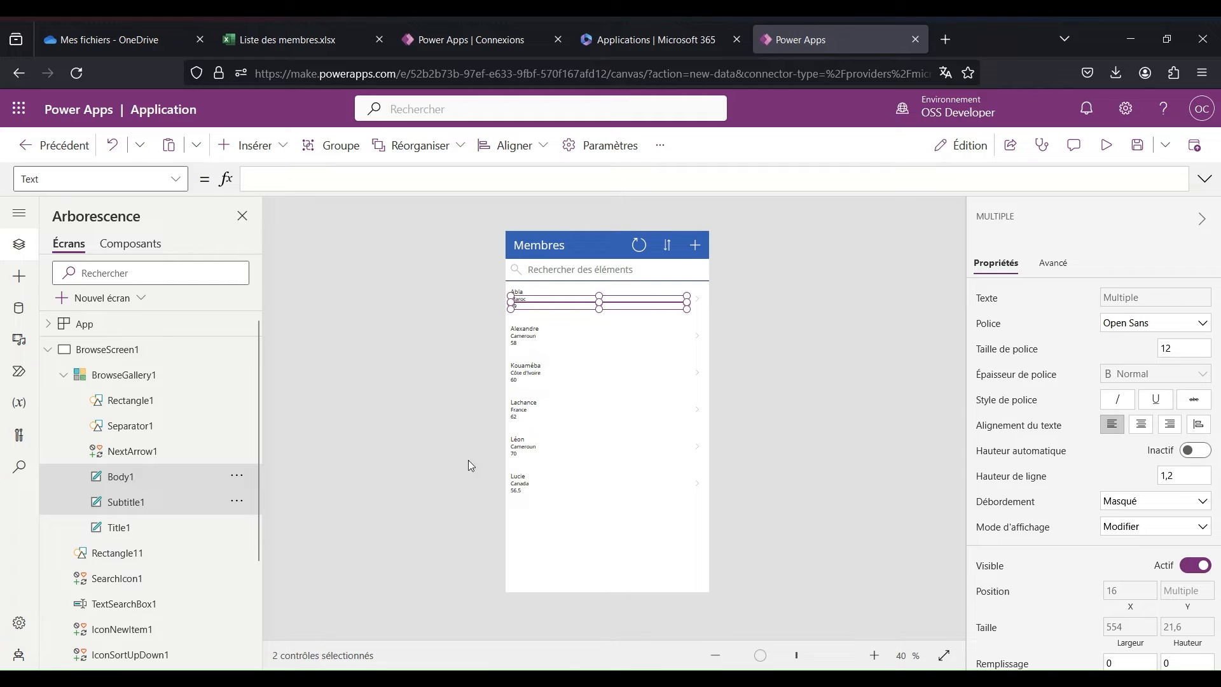
pyautogui.click(1166, 348)
pyautogui.write('18')
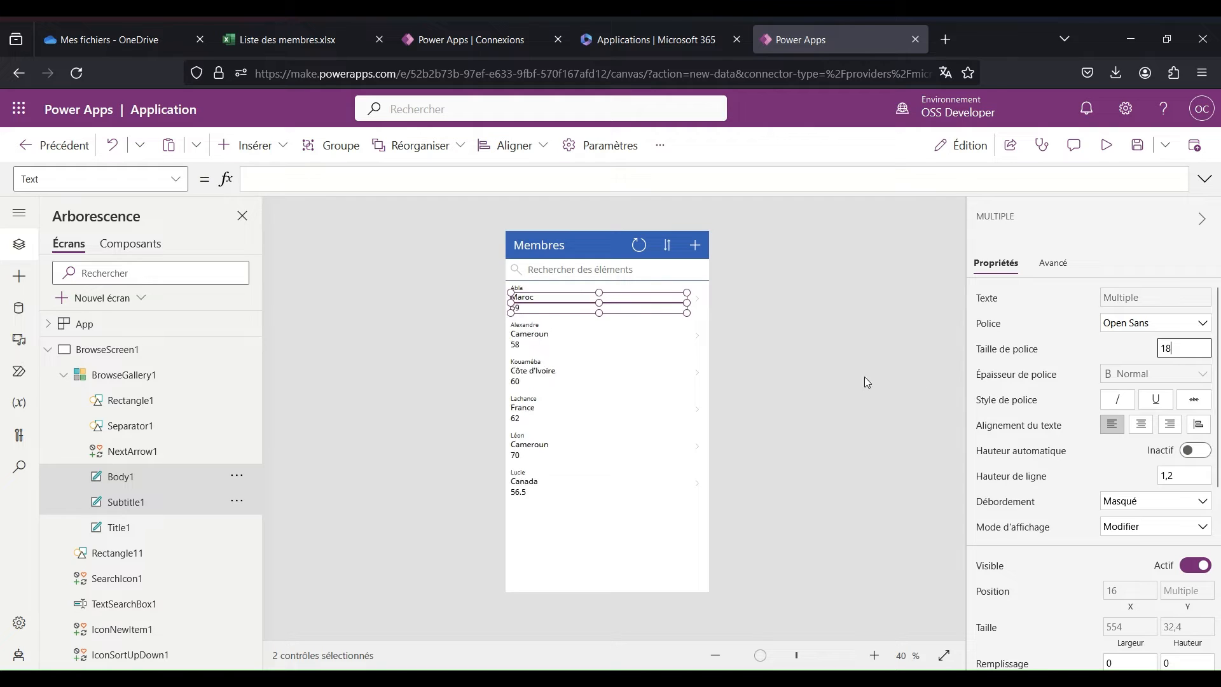
# Set the font size of the Title1 label in BrowseGallery1 to 20
pyautogui.click(142, 527)
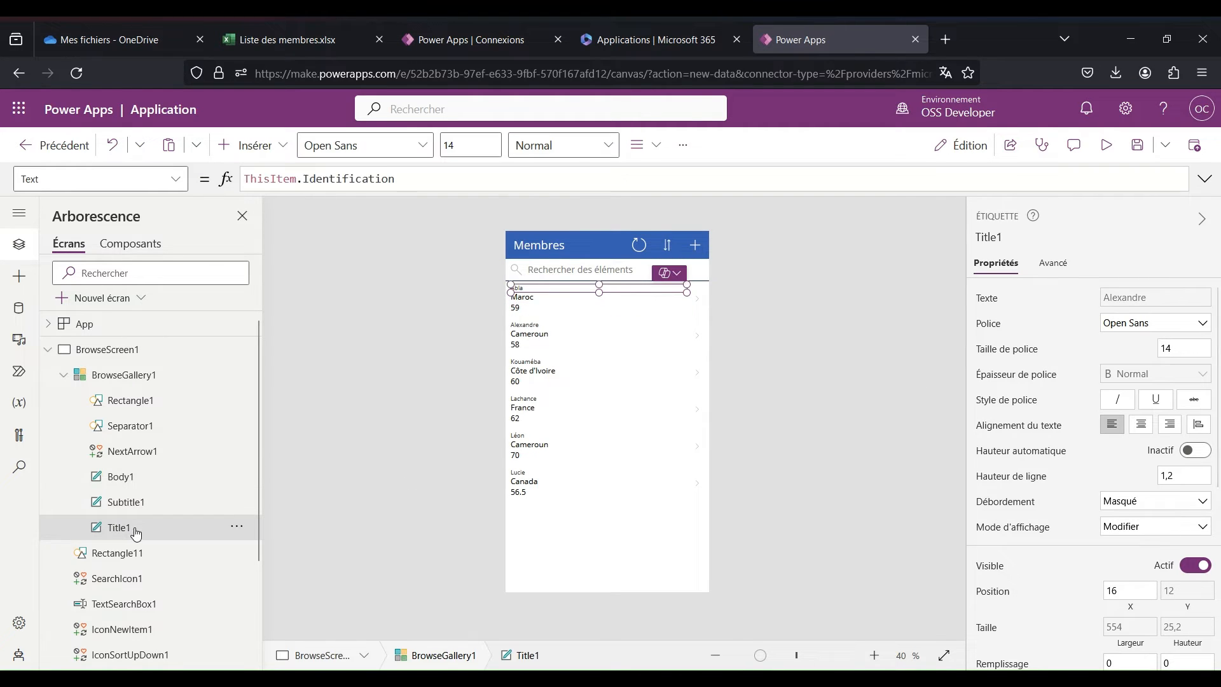
pyautogui.doubleClick(1166, 347)
pyautogui.write('20')
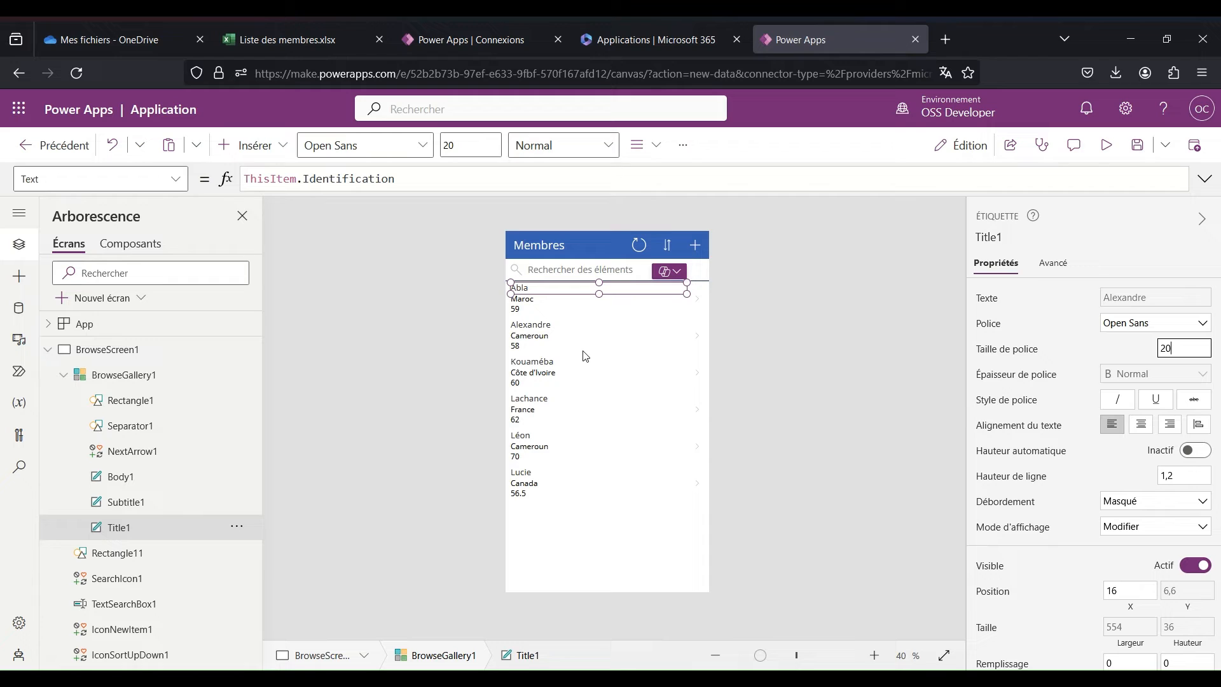
pyautogui.click(134, 502)
pyautogui.click(136, 526)
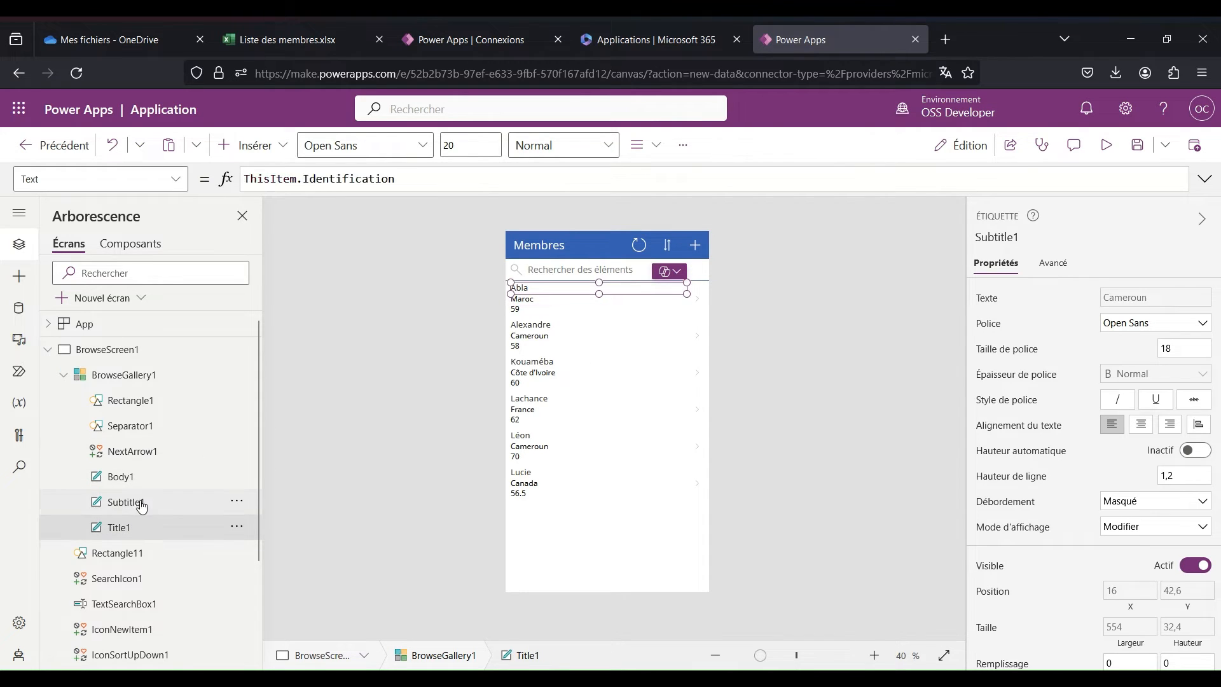
# Append the unit to Body1 by setting its Text formula to ThisItem.'Poids (Kg)' & " Kg"
pyautogui.click(141, 483)
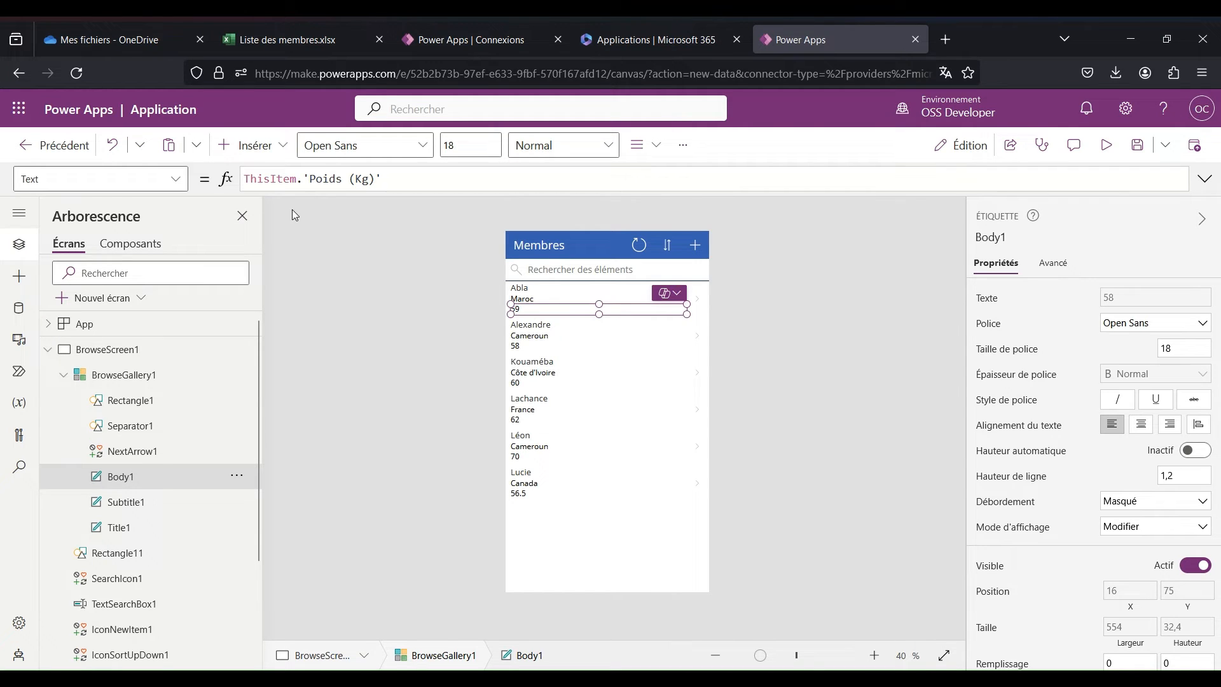
pyautogui.click(388, 179)
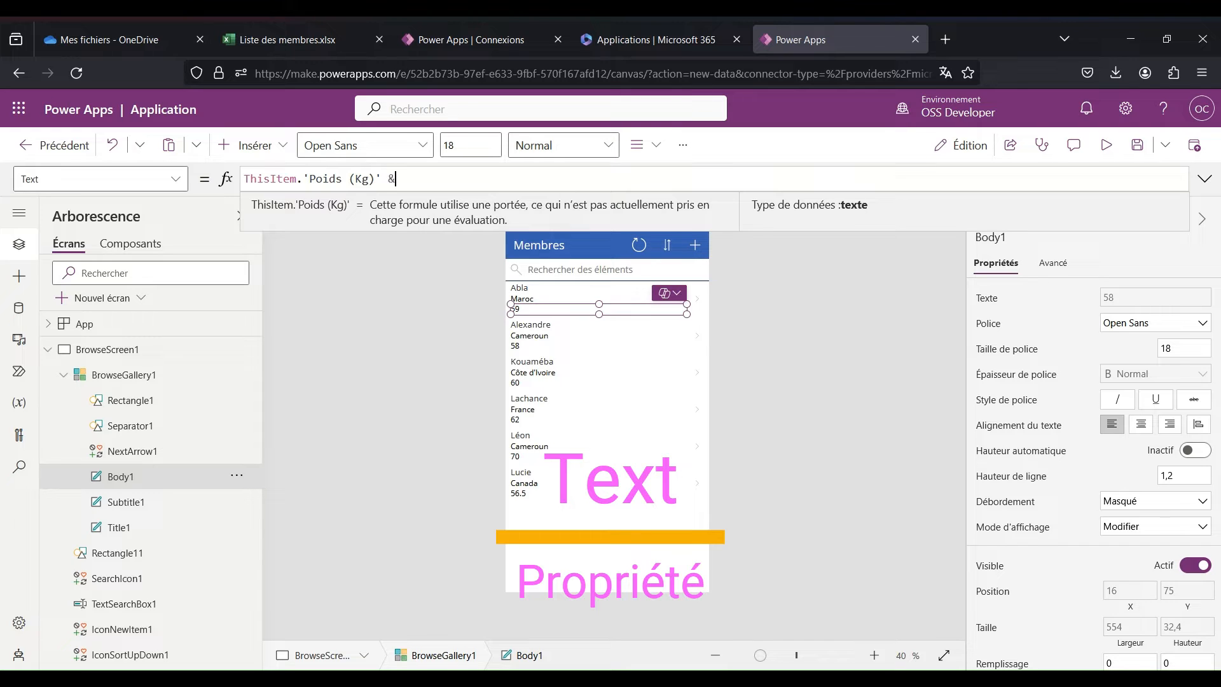
pyautogui.write('& ')
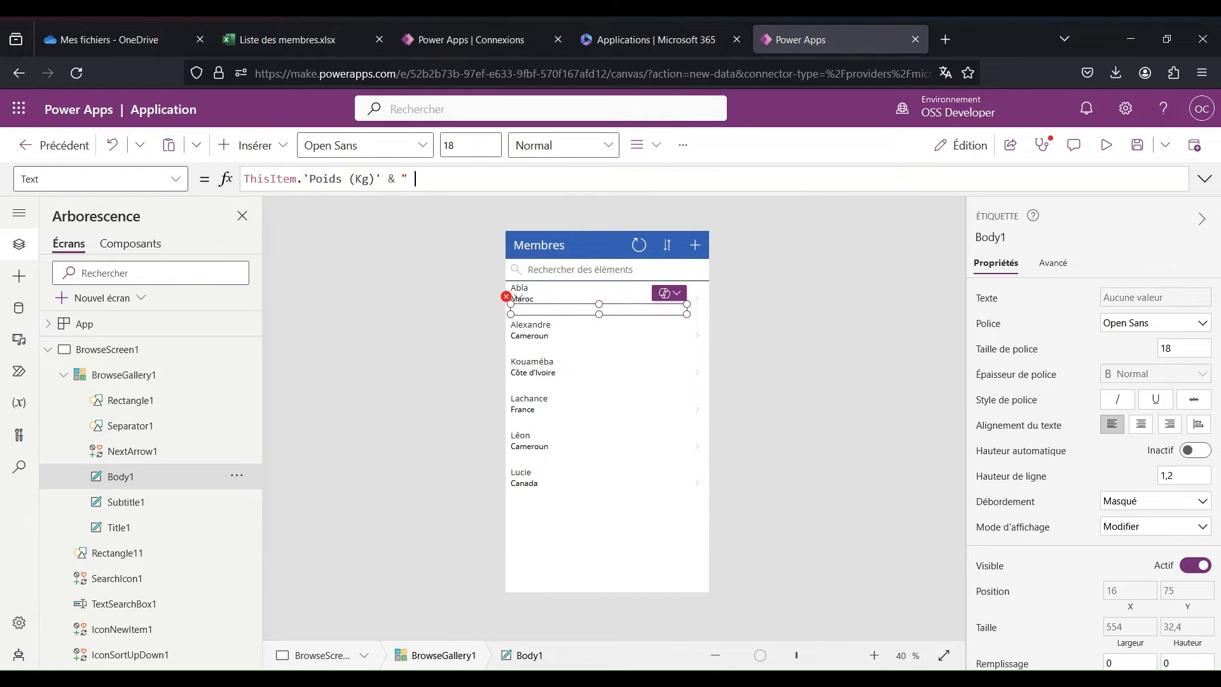
pyautogui.write('" Kg"')
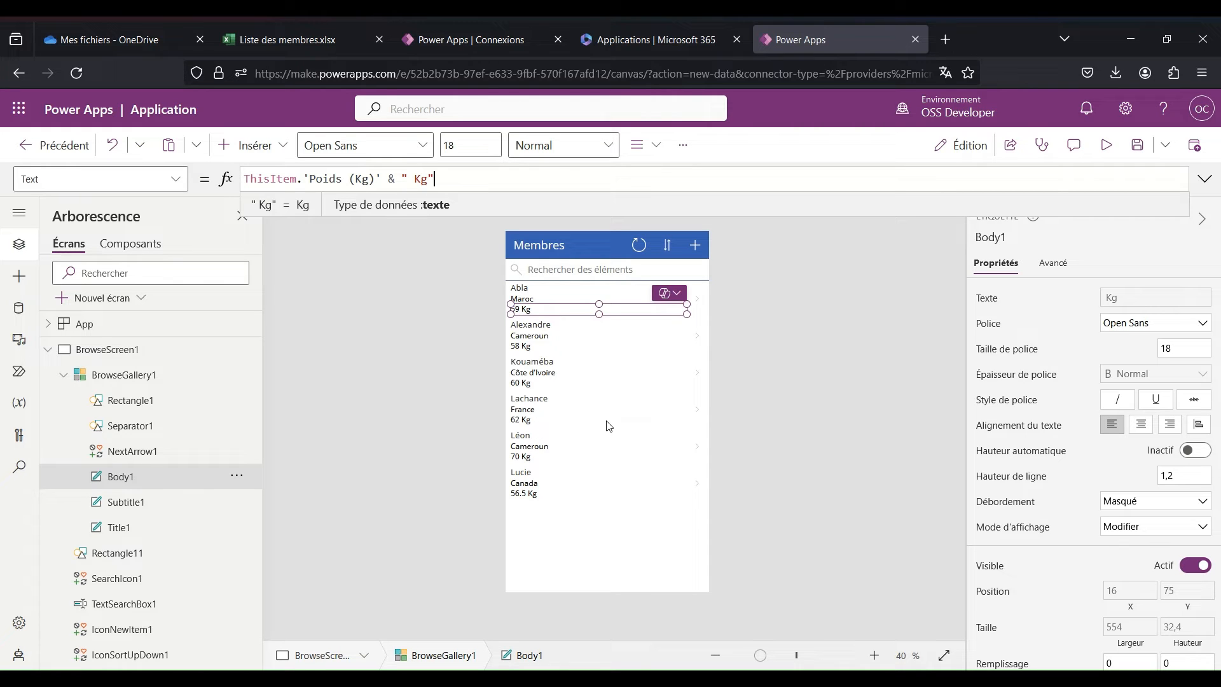
# Open the edit form of the member from Côte d'Ivoire on the canvas and select its Poids (Kg) card
pyautogui.keyDown('alt'); pyautogui.click(574, 371); pyautogui.keyUp('alt')
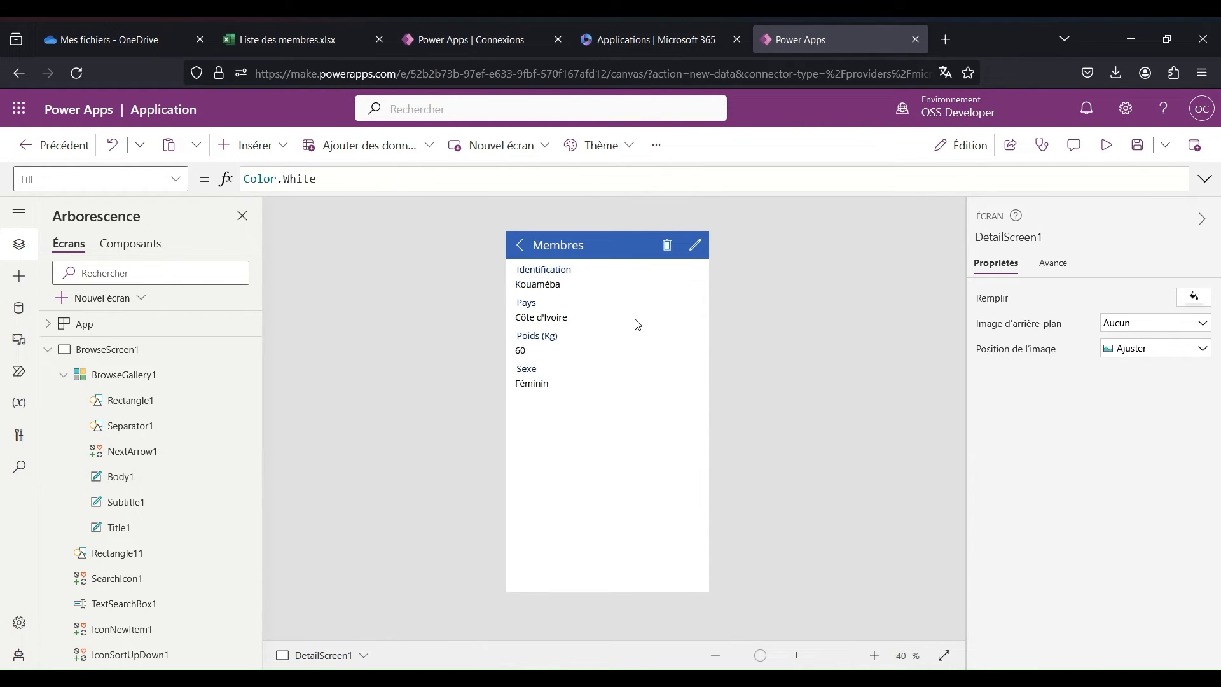
pyautogui.keyDown('alt'); pyautogui.click(695, 244); pyautogui.keyUp('alt')
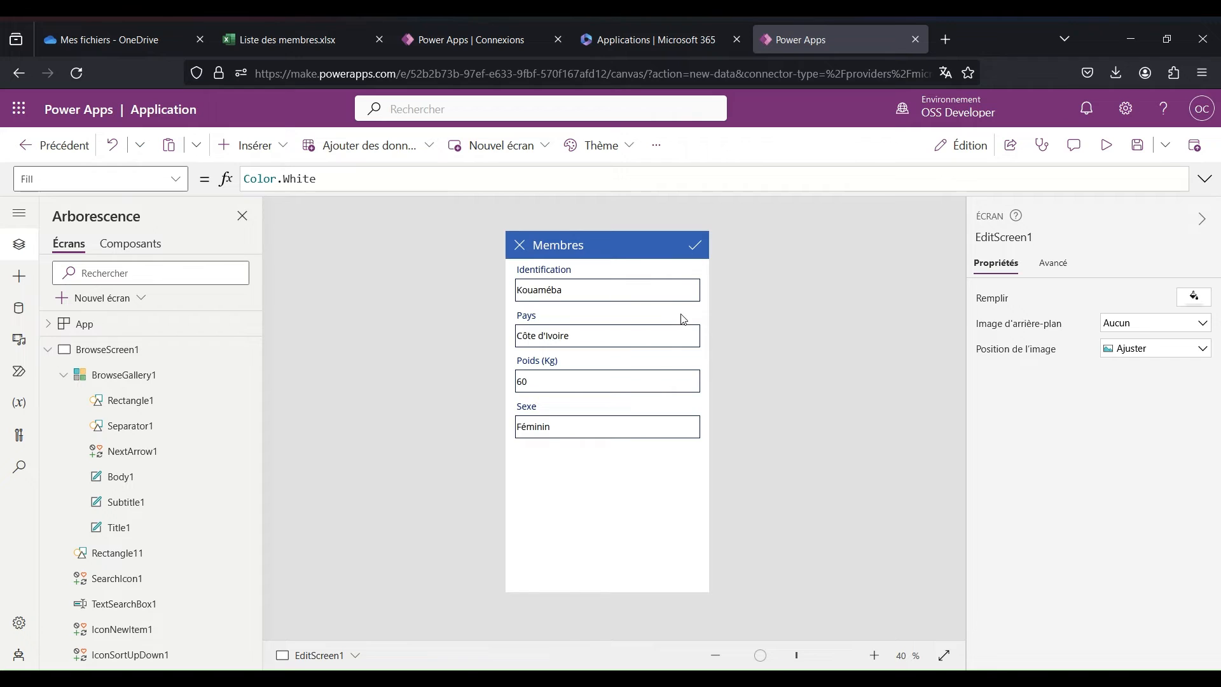
pyautogui.click(561, 384)
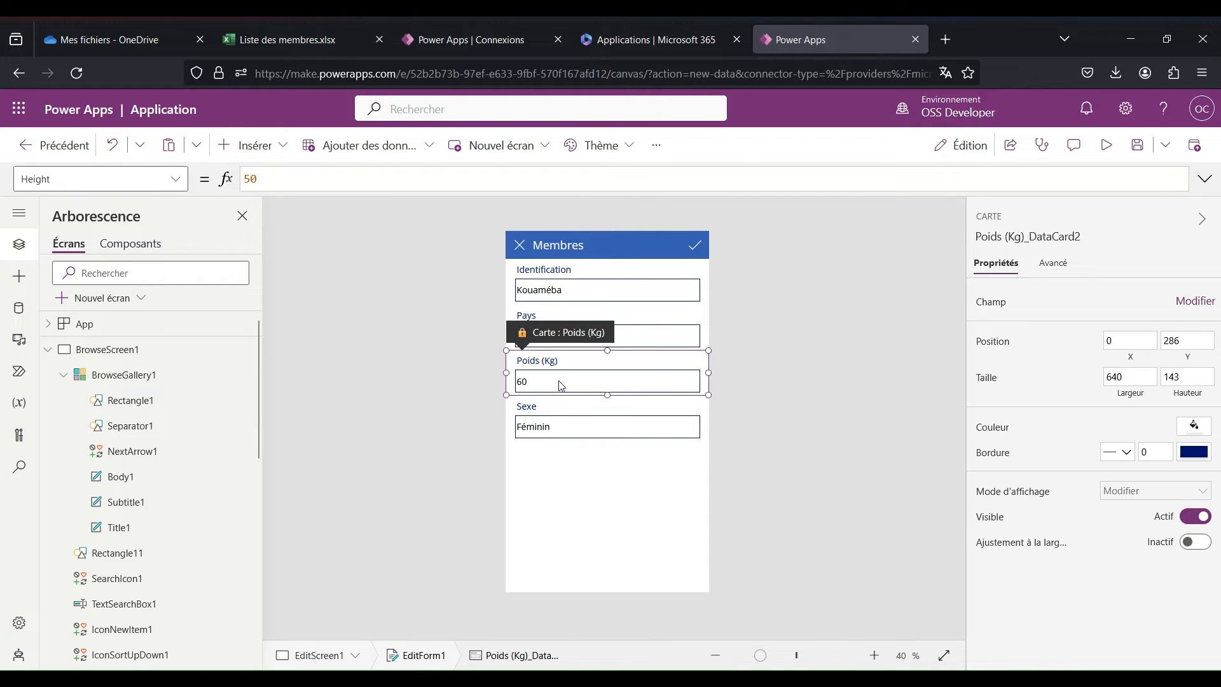
# Preview the edit screen, test the Poids (Kg) field with the letters ffefefe, restore it to 60 and close the preview
pyautogui.click(1106, 145)
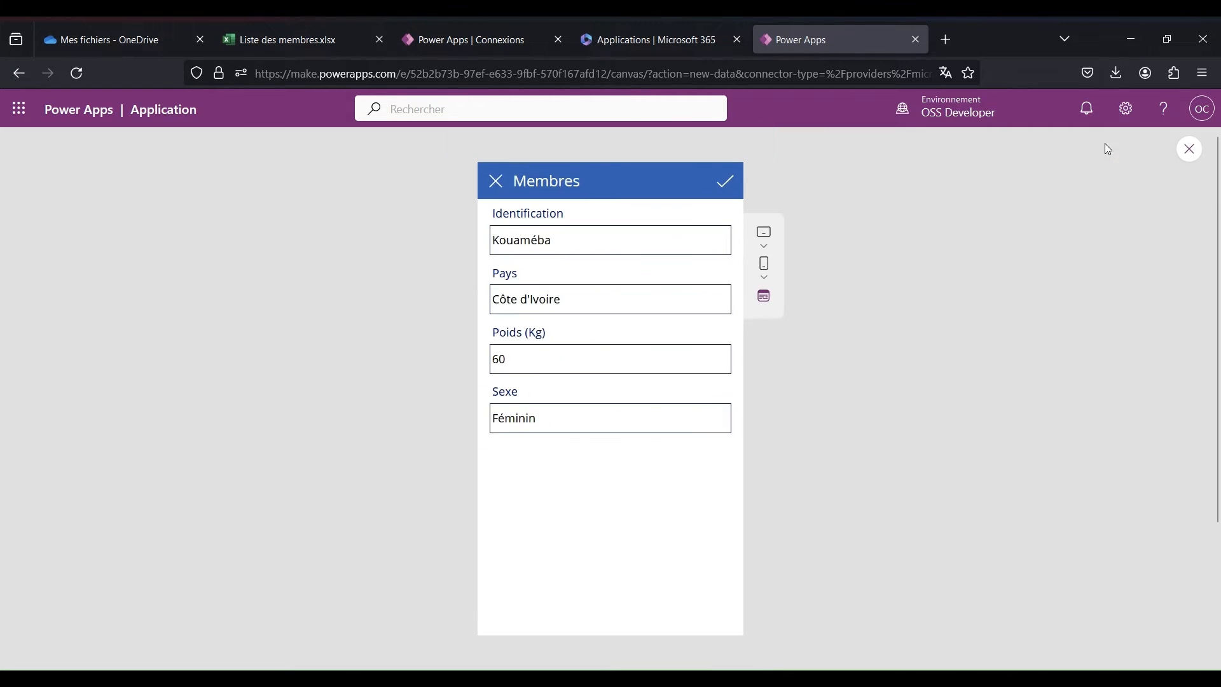
pyautogui.click(610, 371)
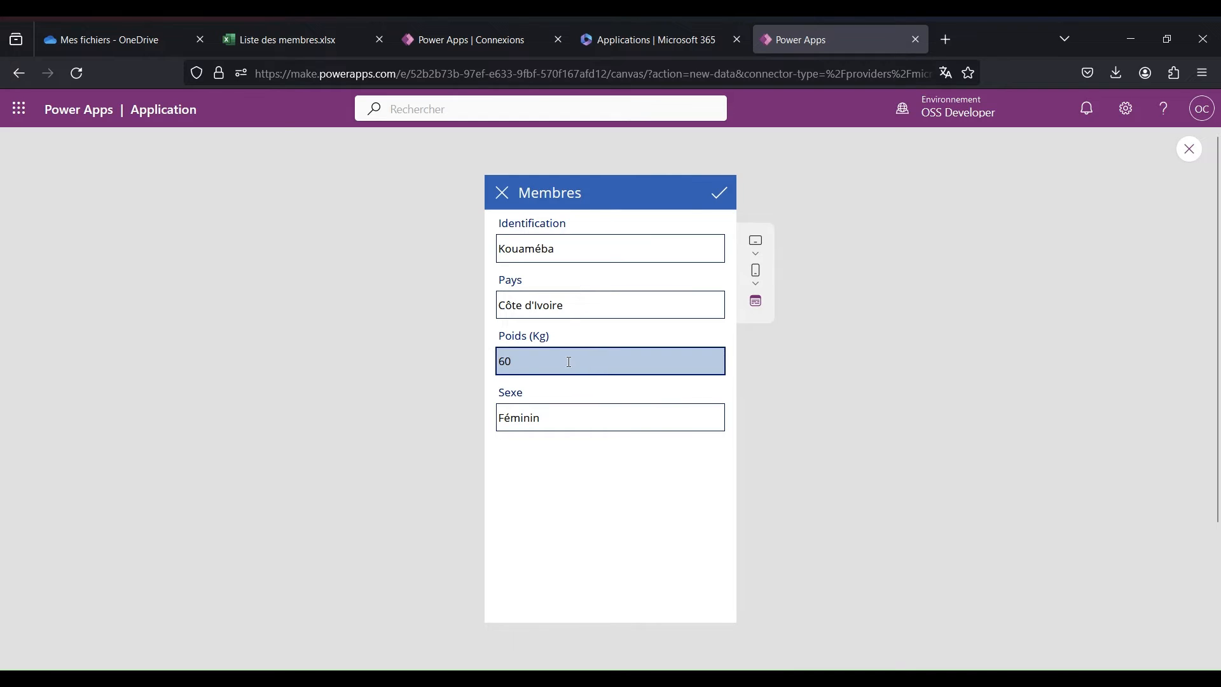
pyautogui.doubleClick(507, 361)
pyautogui.write('ffefefe')
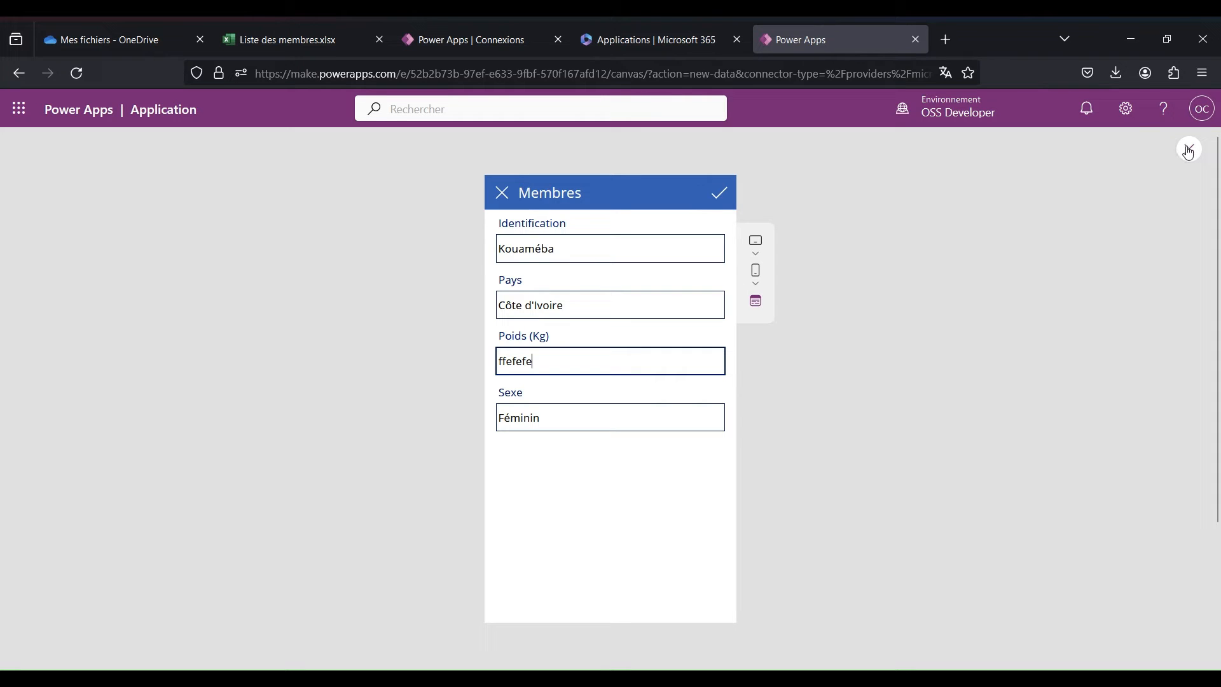
pyautogui.hotkey('ctrl', 'a')
pyautogui.write('6')
pyautogui.click(1189, 149)
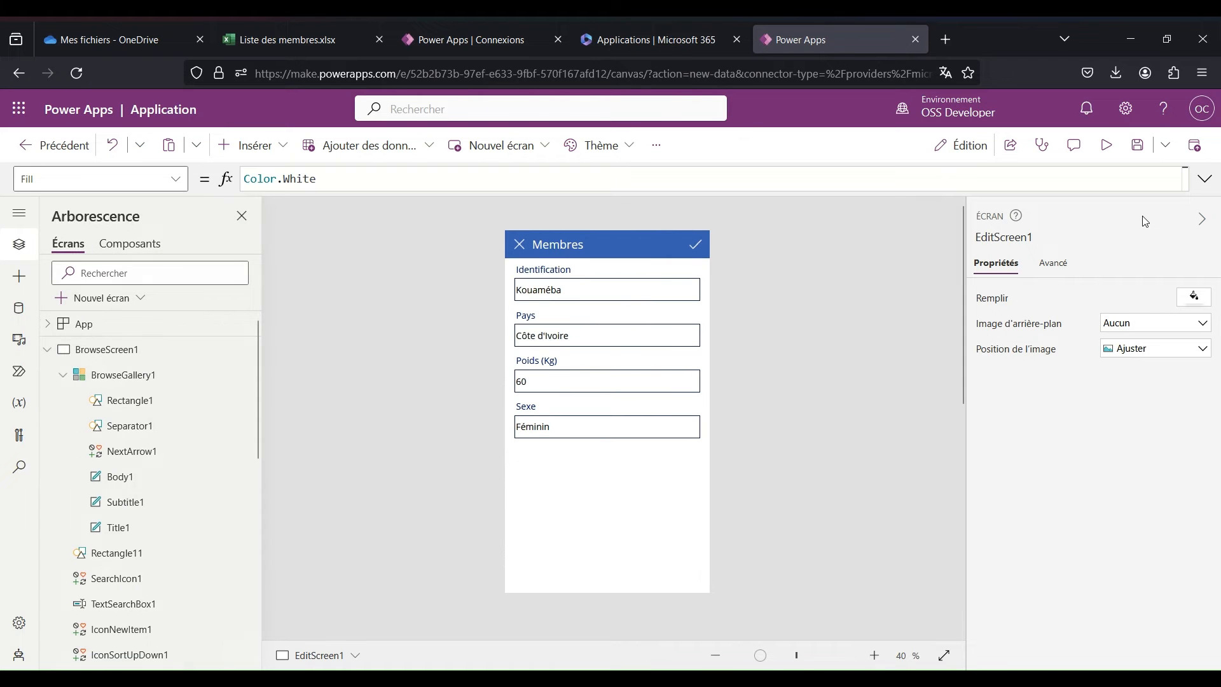
# Unlock the Poids (Kg)_DataCard2 card of EditForm1 so that its properties can be modified
pyautogui.click(569, 382)
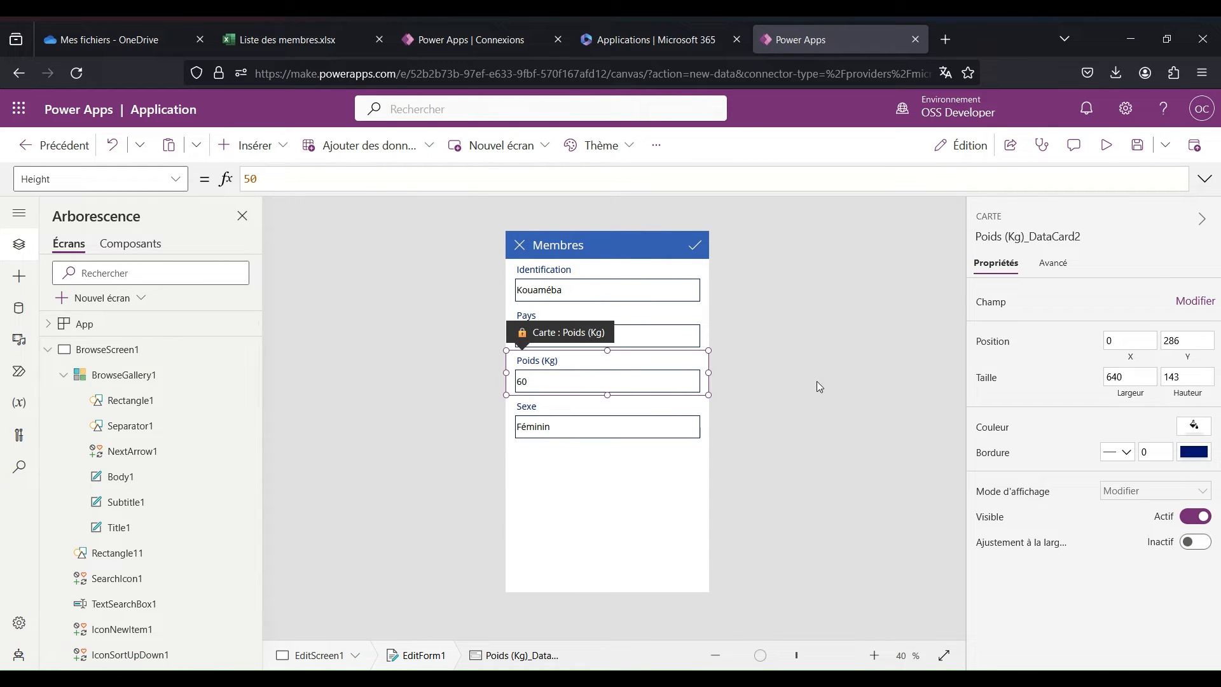
pyautogui.click(1055, 267)
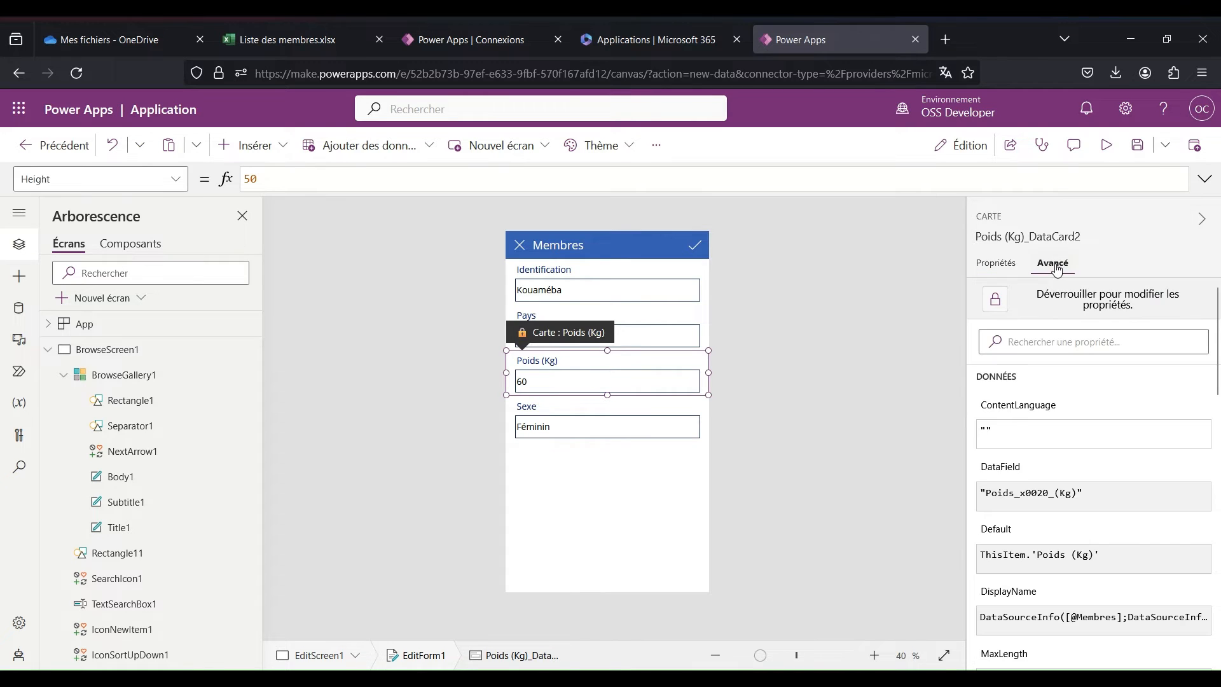
pyautogui.click(1059, 304)
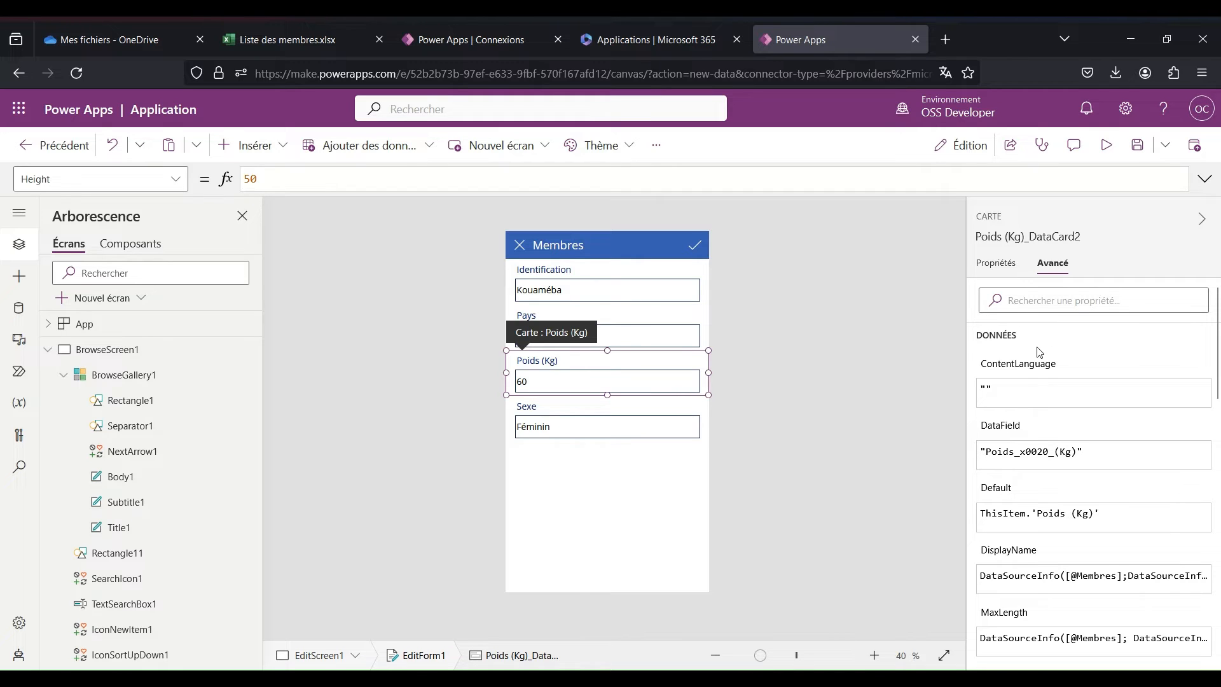
# Restrict the Poids (Kg) text input to numbers by setting its Format property to TextFormat.Number
pyautogui.click(597, 381)
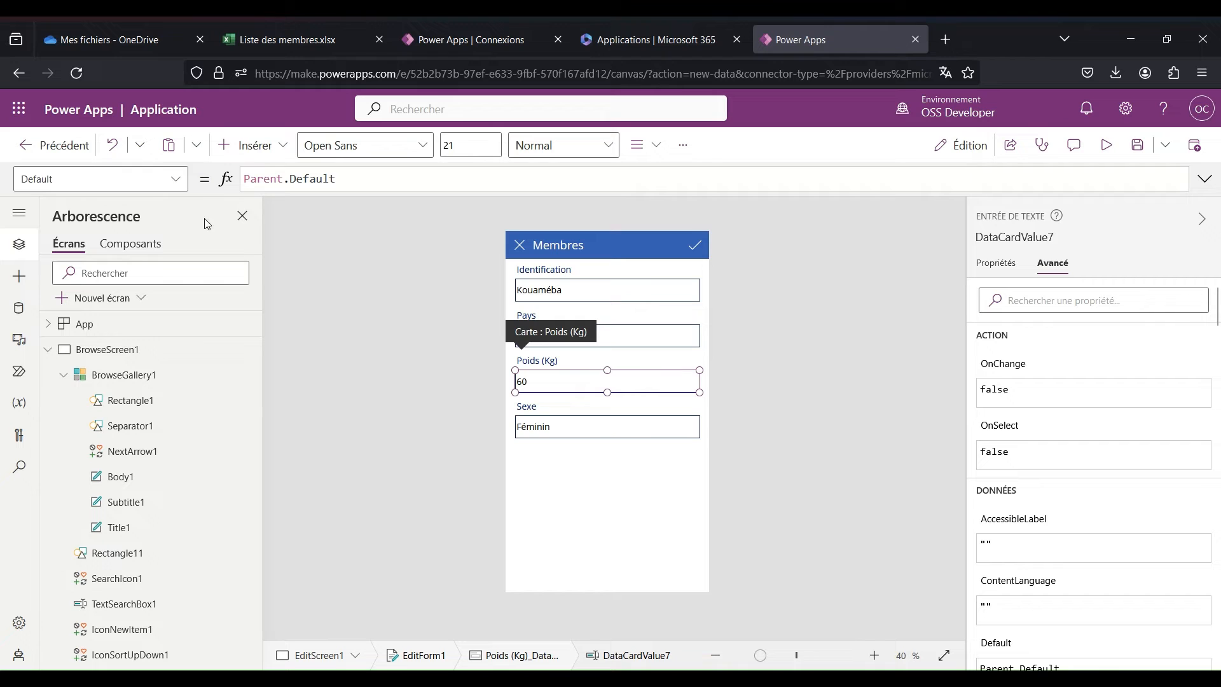
pyautogui.click(178, 184)
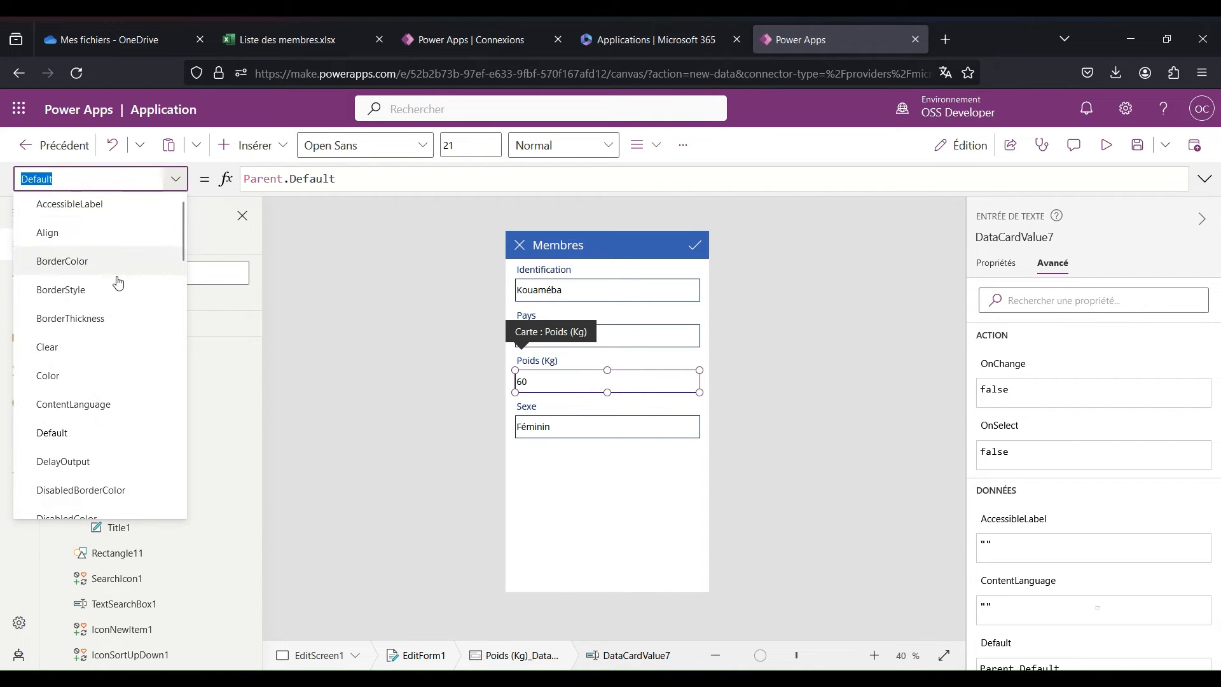
pyautogui.scroll(-3, 116, 280)
pyautogui.scroll(-5, 118, 283)
pyautogui.write('Form')
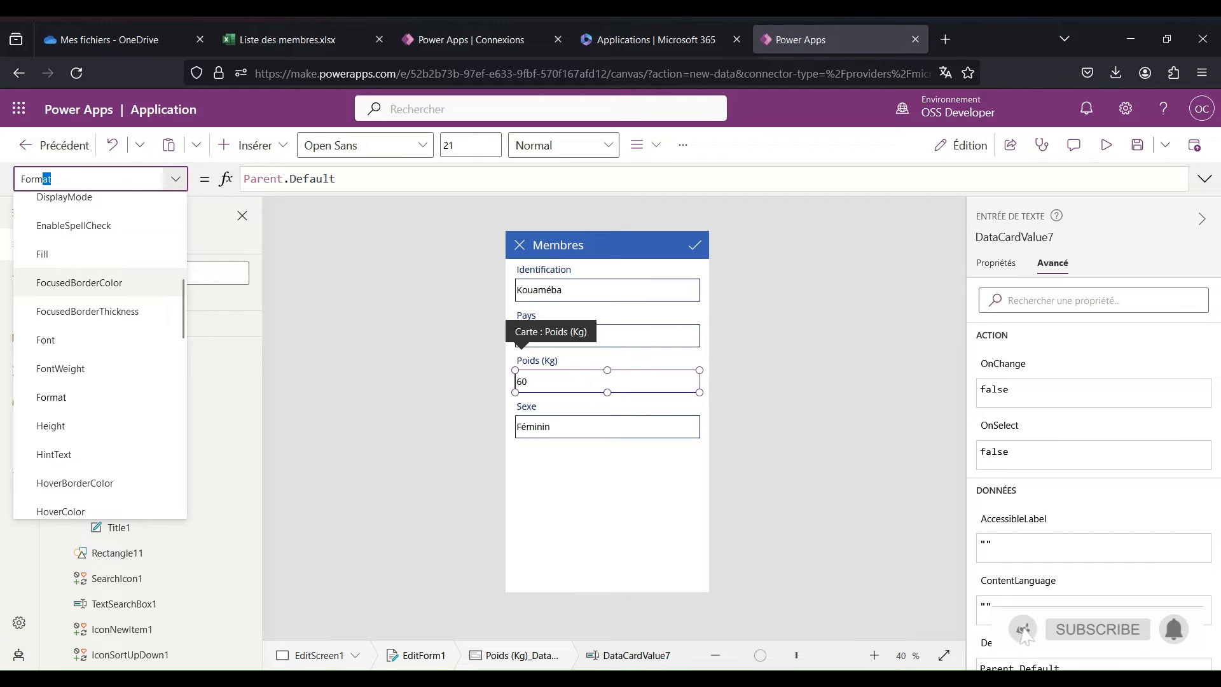
pyautogui.press('Return')
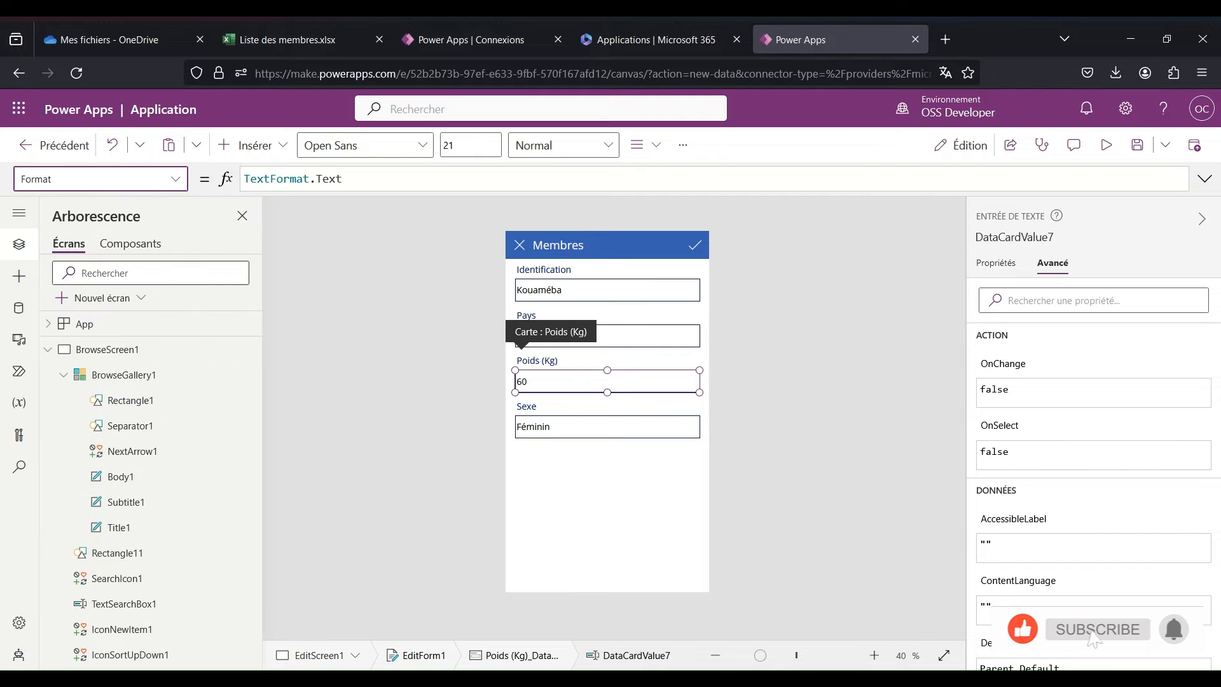
pyautogui.click(331, 178)
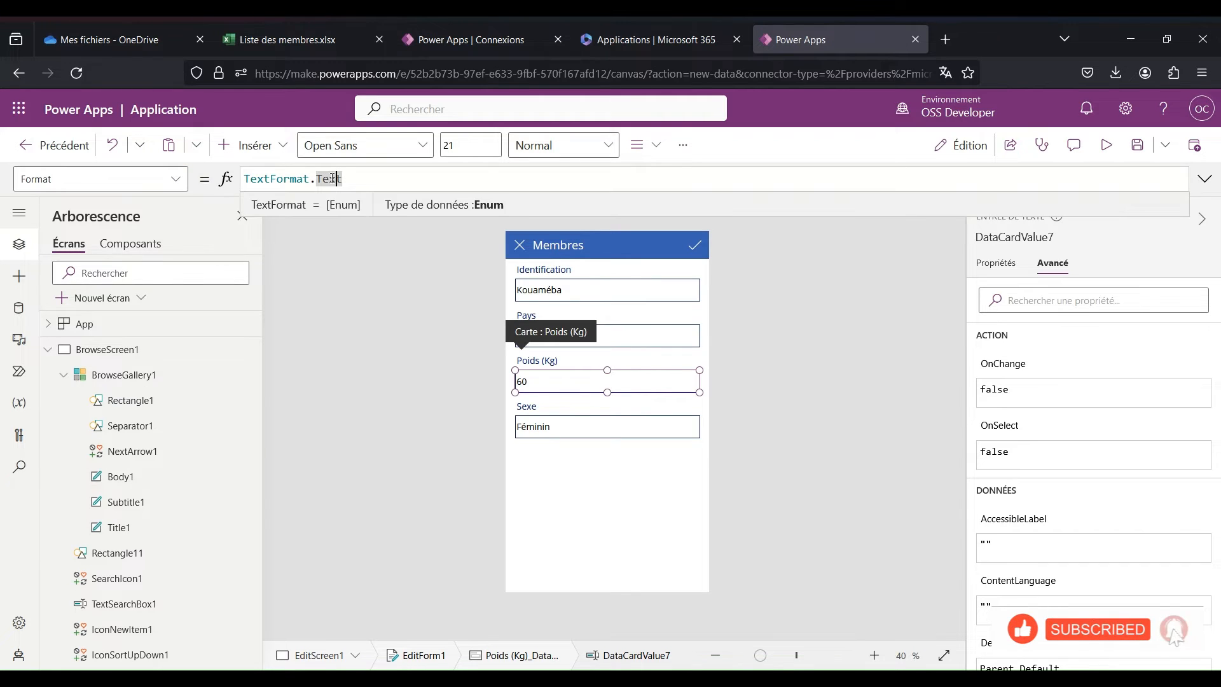
pyautogui.doubleClick(332, 179)
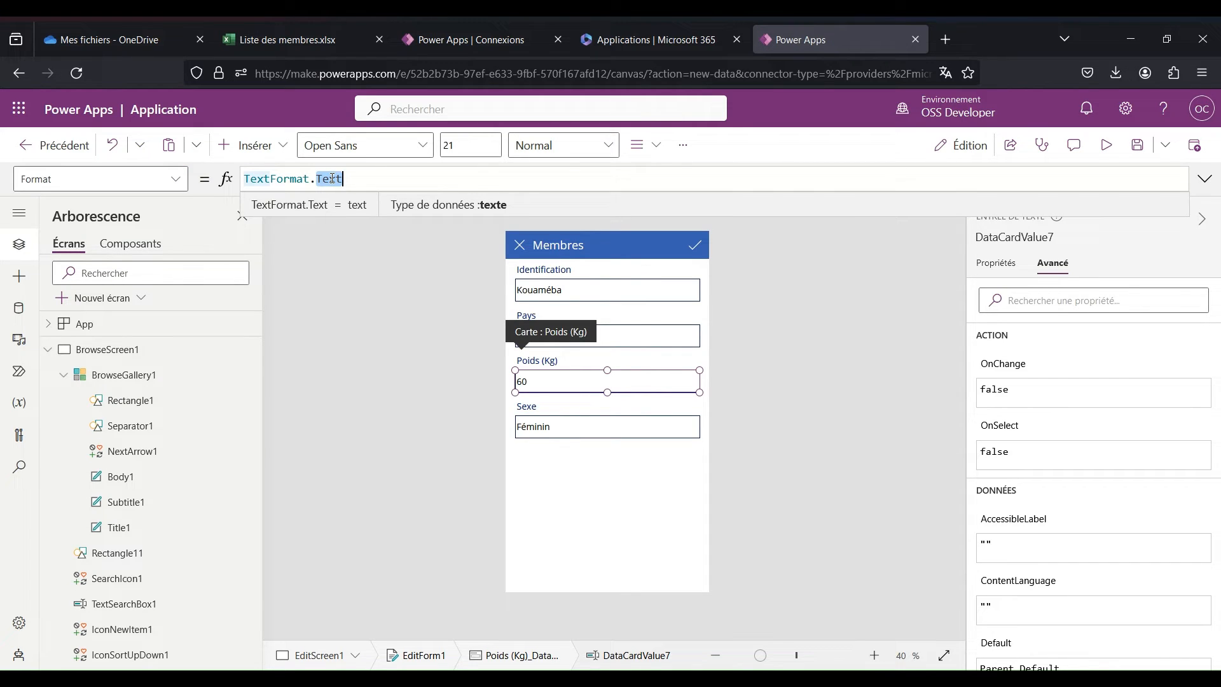
pyautogui.write('Nu')
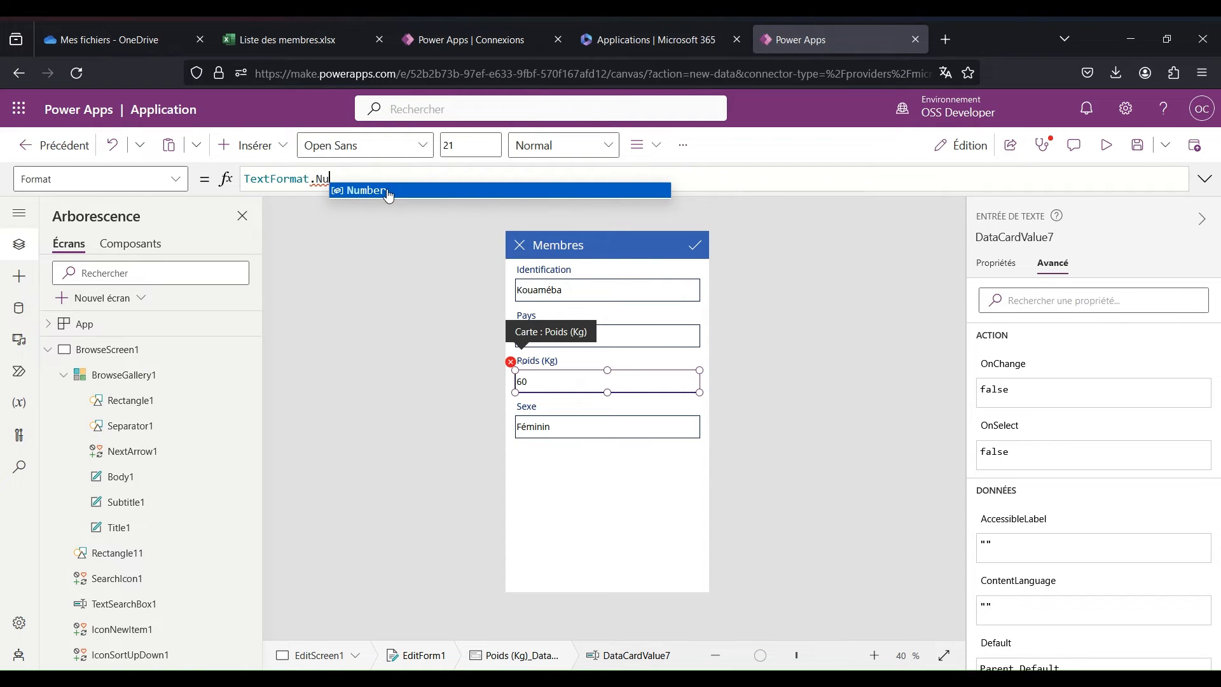
pyautogui.click(384, 189)
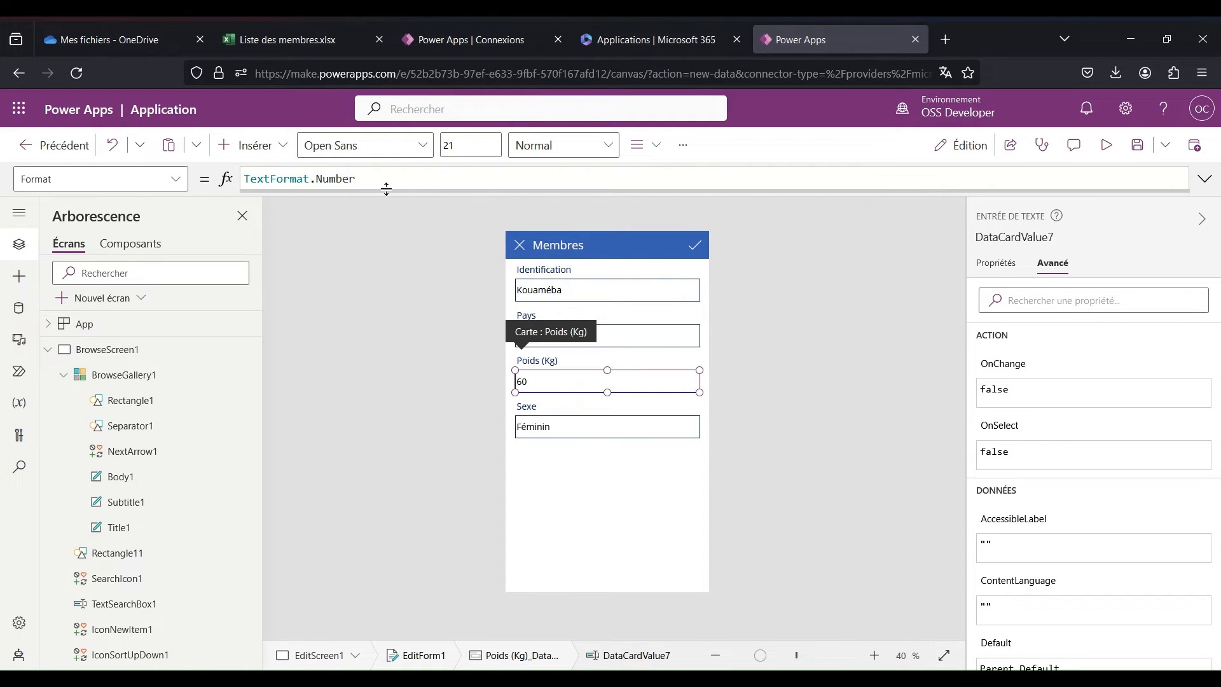
# Preview the edit screen, test input in the Poids (Kg) field and return to the editor
pyautogui.click(1106, 145)
pyautogui.moveTo(540, 361); pyautogui.dragTo(499, 364)
pyautogui.press('Right')
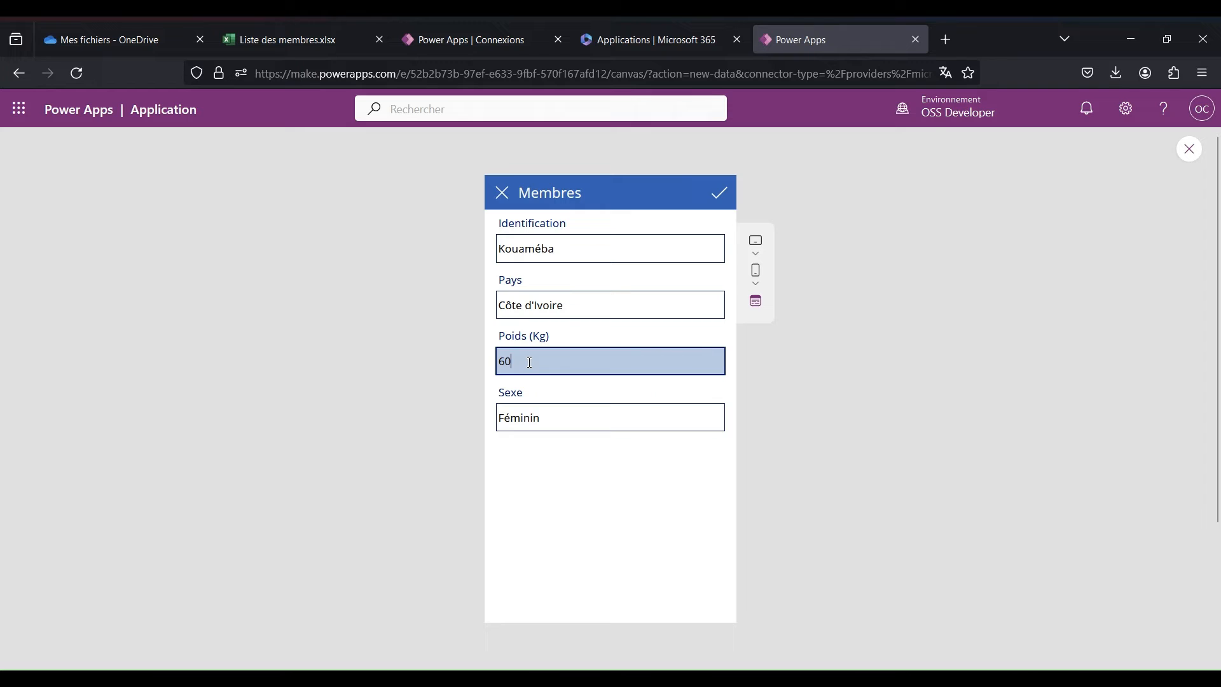
pyautogui.click(676, 443)
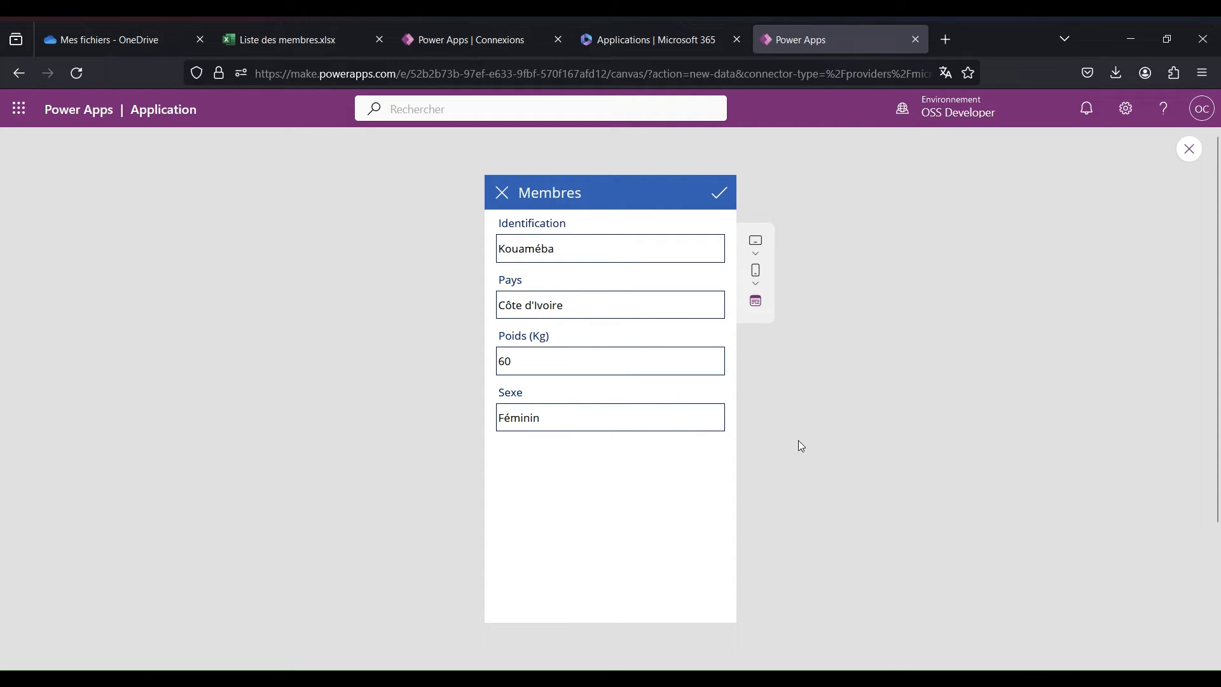
pyautogui.click(1189, 151)
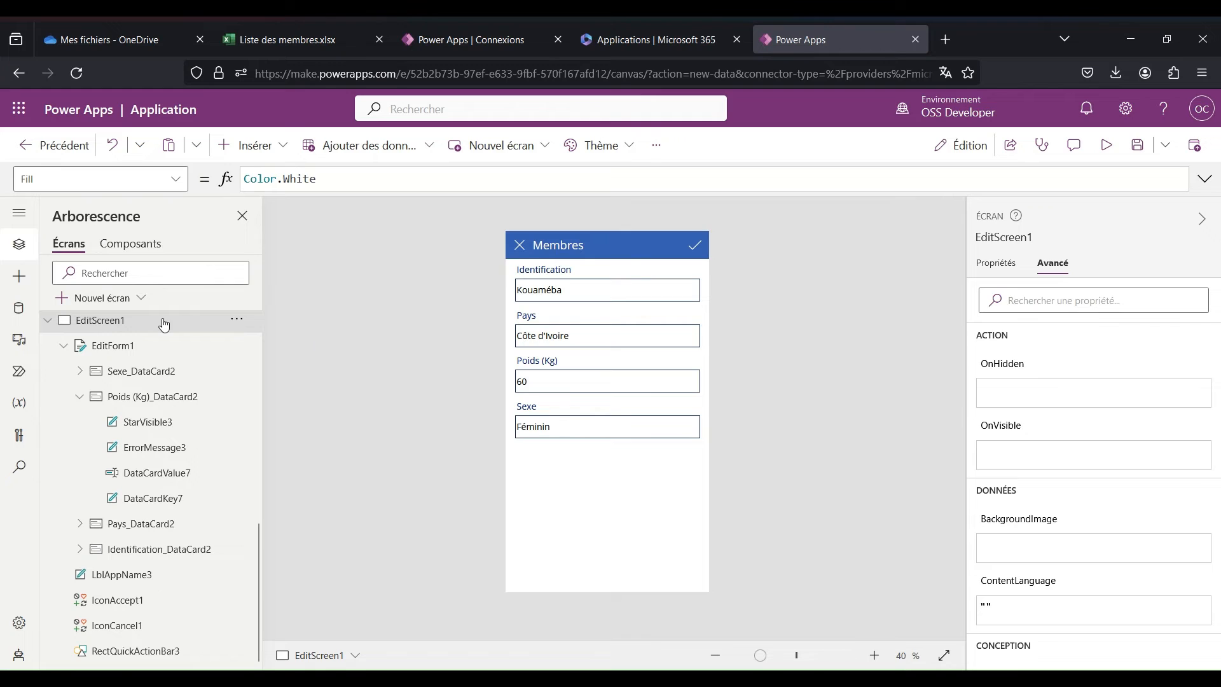
# Browse the new-screen templates and add a screen based on the Opération réussie template
pyautogui.click(110, 307)
pyautogui.scroll(-1, 191, 417)
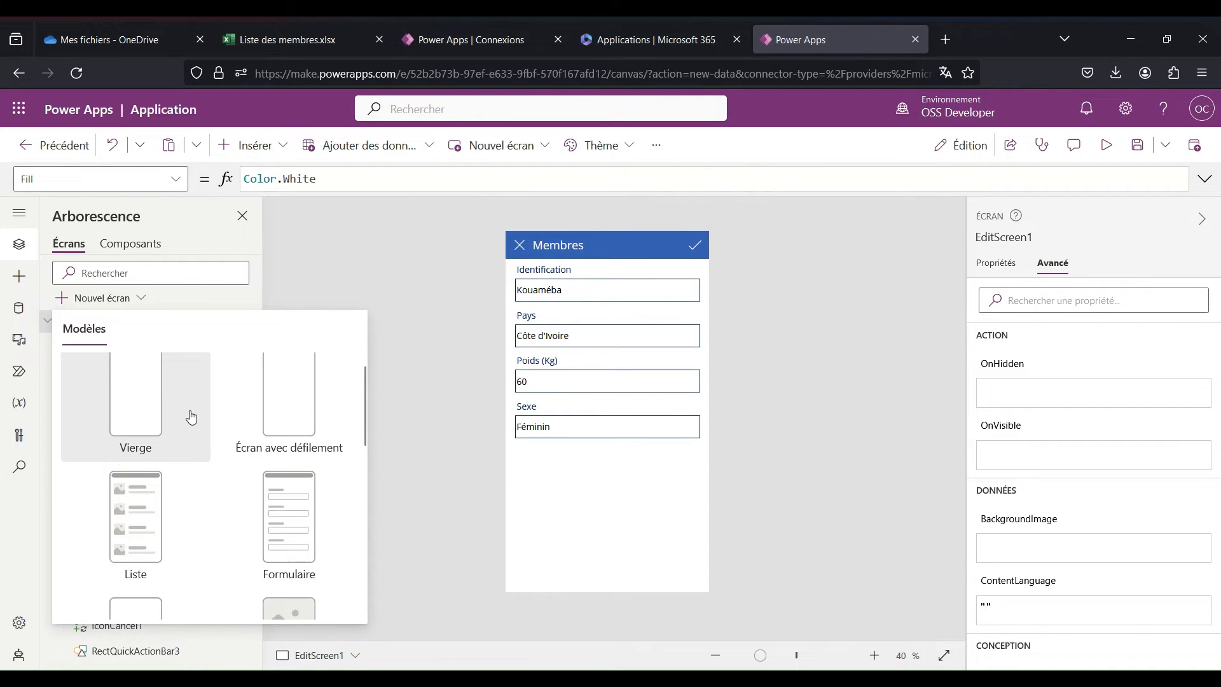
pyautogui.scroll(-5, 191, 416)
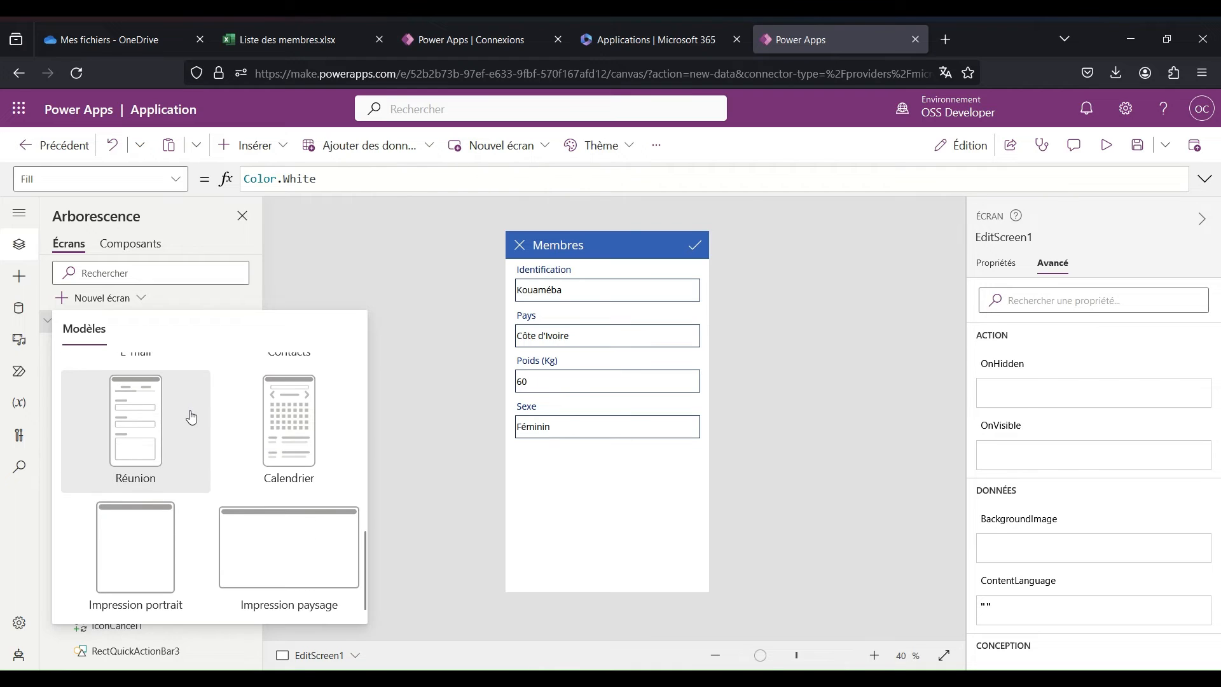
pyautogui.scroll(3, 191, 452)
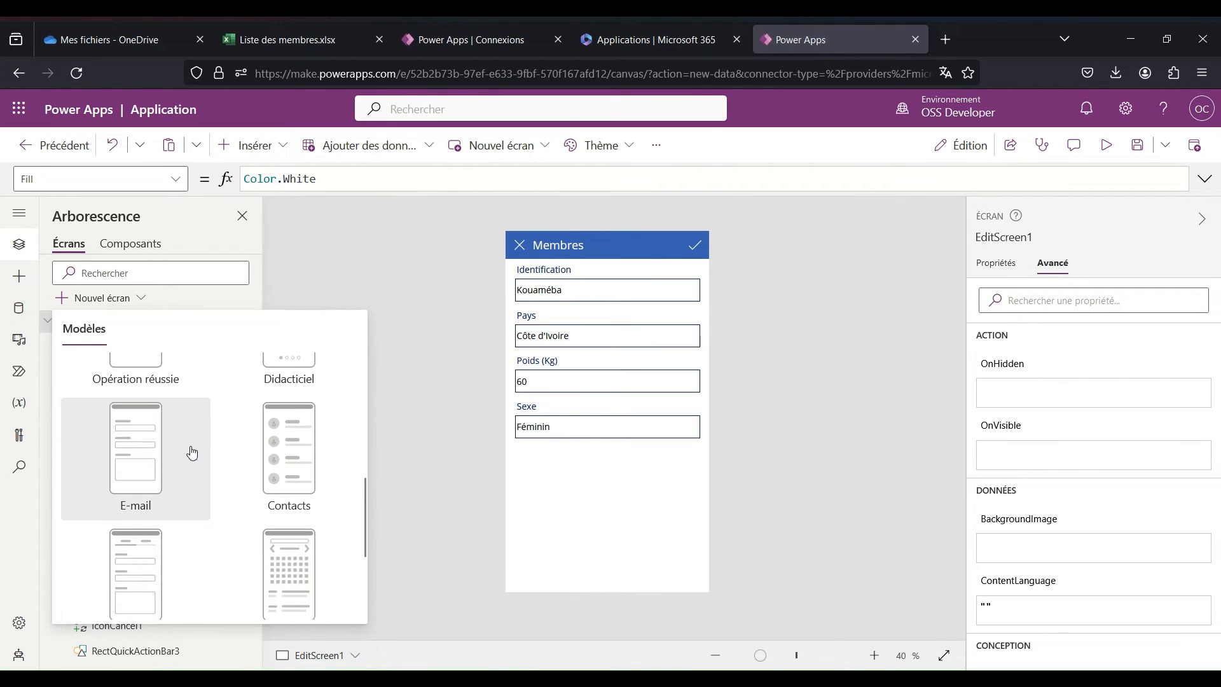
pyautogui.scroll(1, 192, 452)
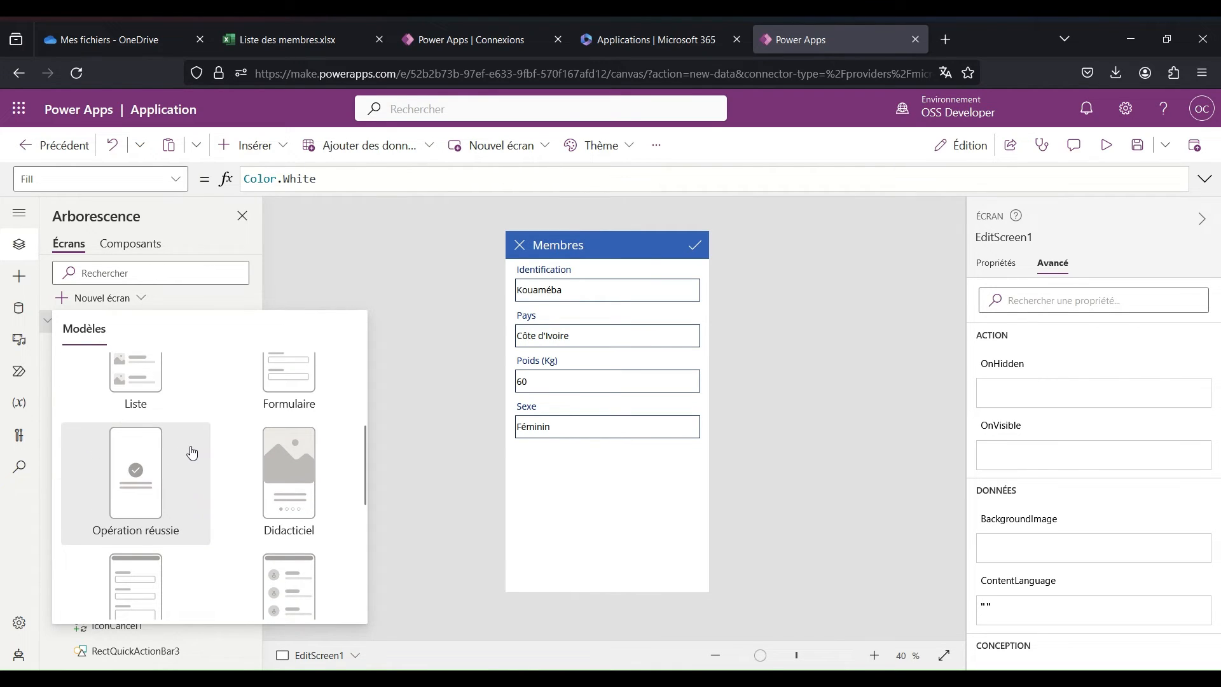
pyautogui.click(165, 483)
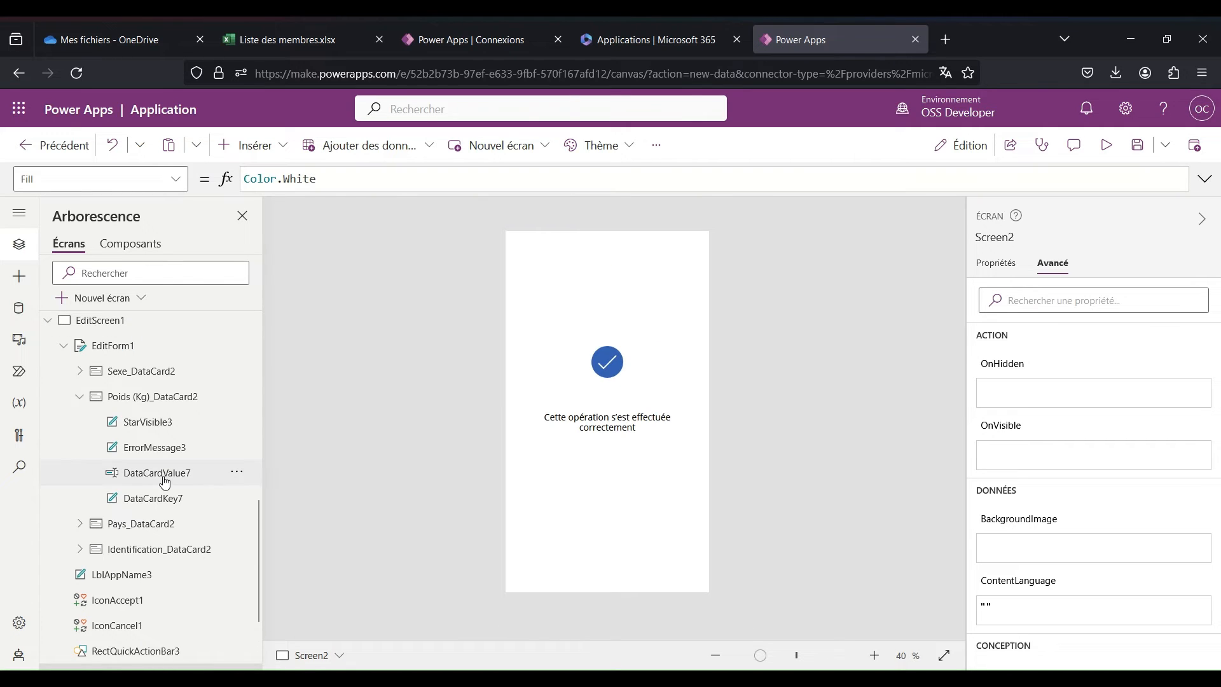
# Collapse EditScreen1 in the tree and rename the newly added screen as AboutScreen
pyautogui.click(48, 320)
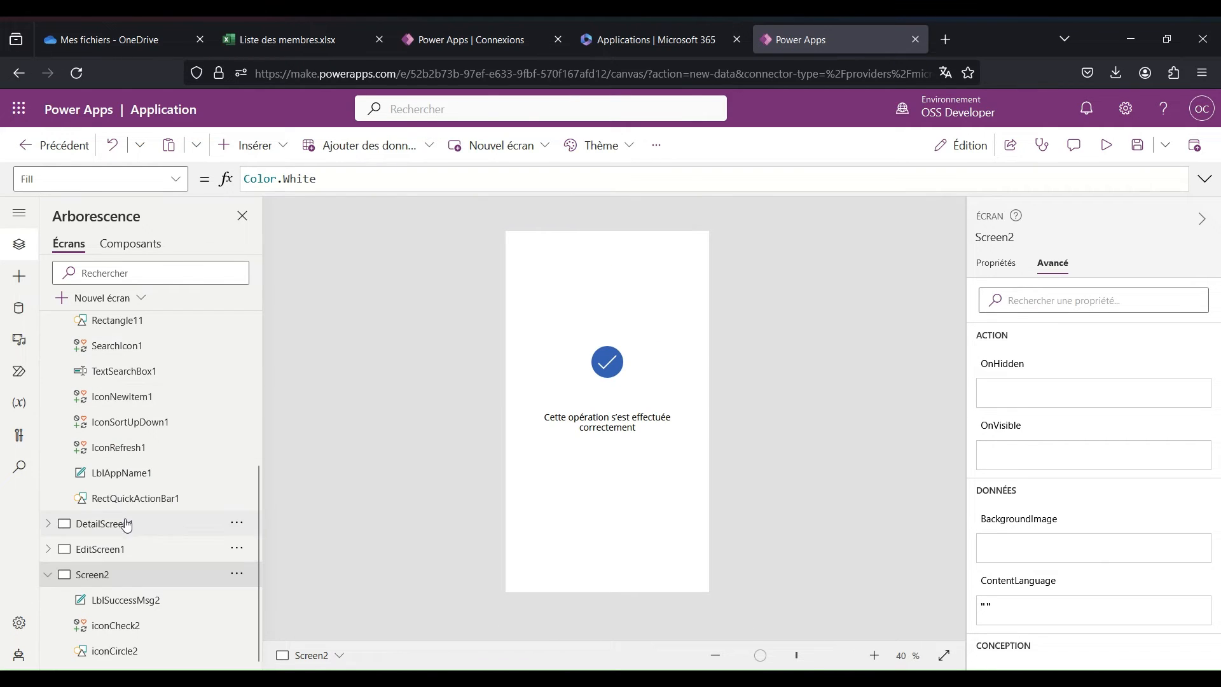
pyautogui.doubleClick(102, 578)
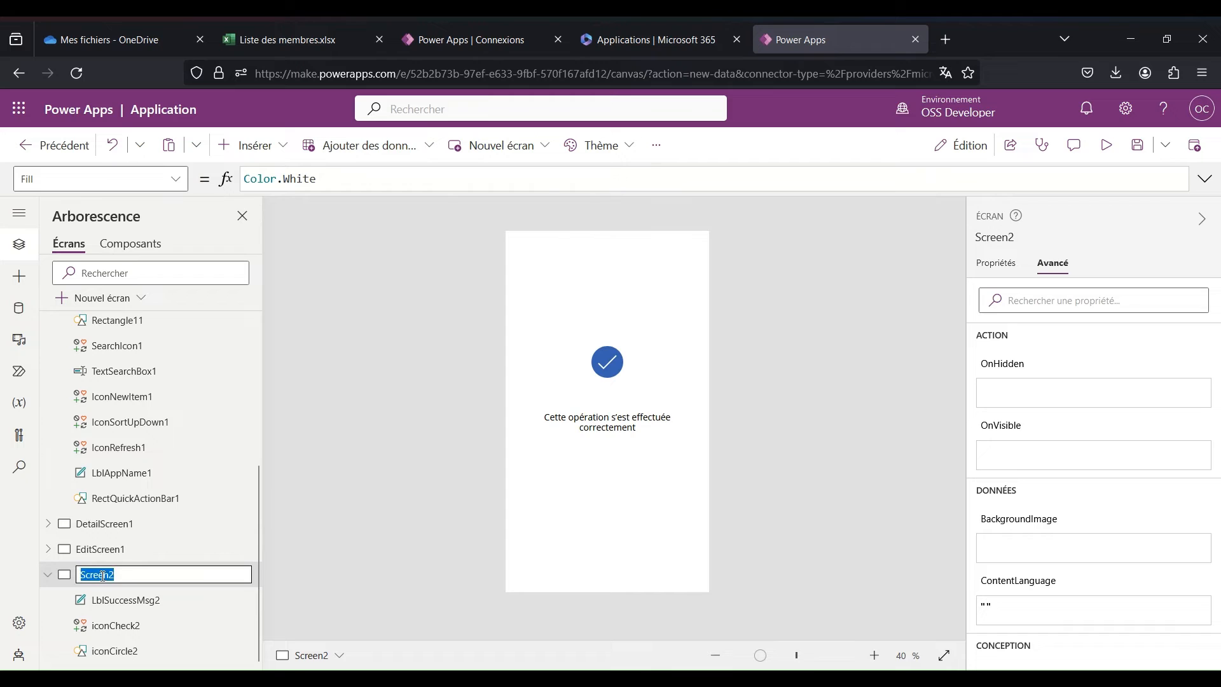
pyautogui.click(120, 575)
pyautogui.click(82, 576)
pyautogui.write('About')
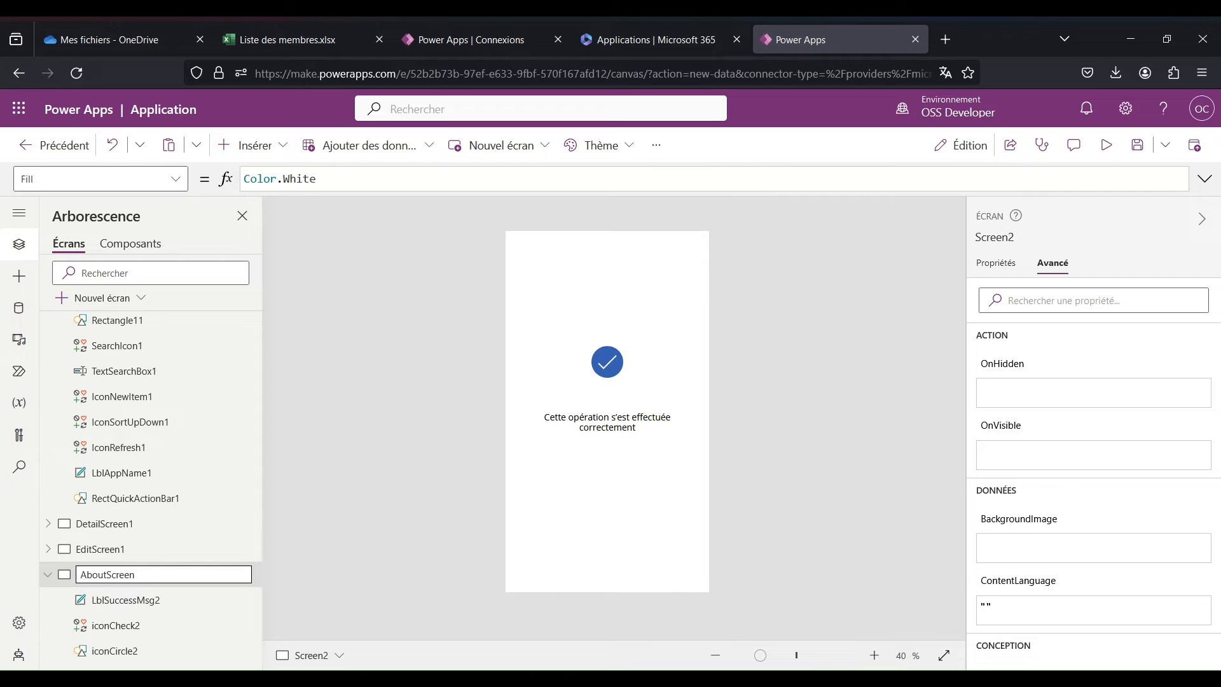
pyautogui.press('Return')
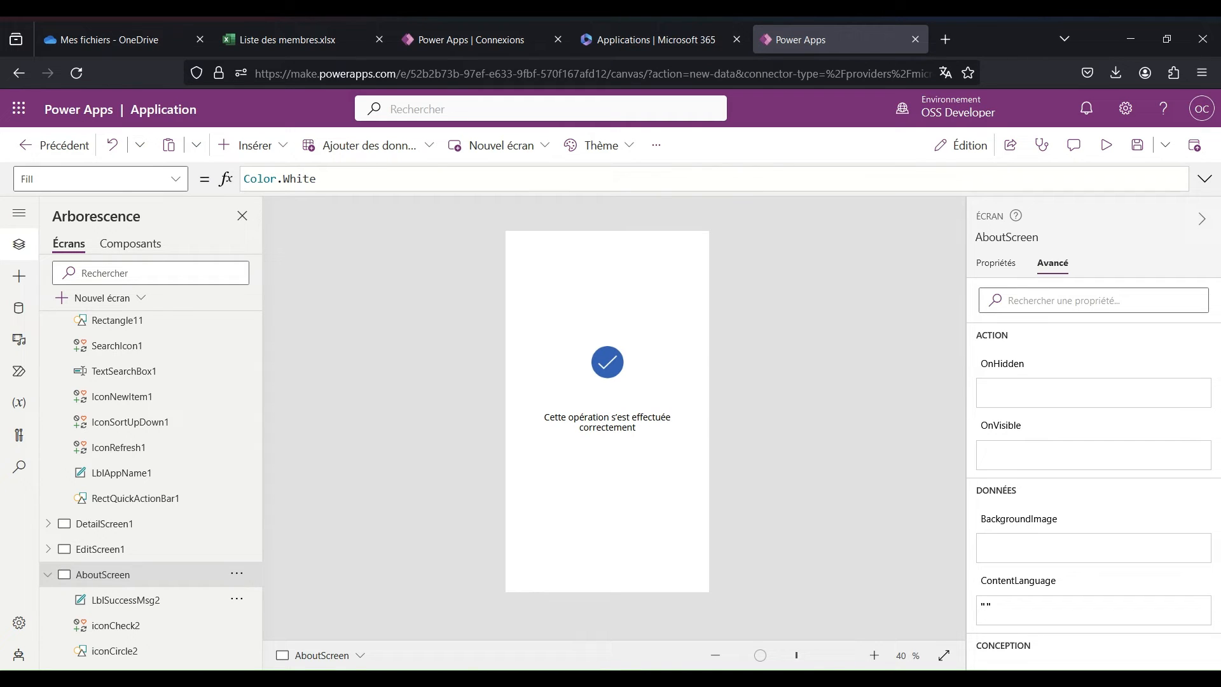
# Change the check mark on AboutScreen to an information symbol by setting the Icon property of iconCheck2 to Icon.Information
pyautogui.click(608, 364)
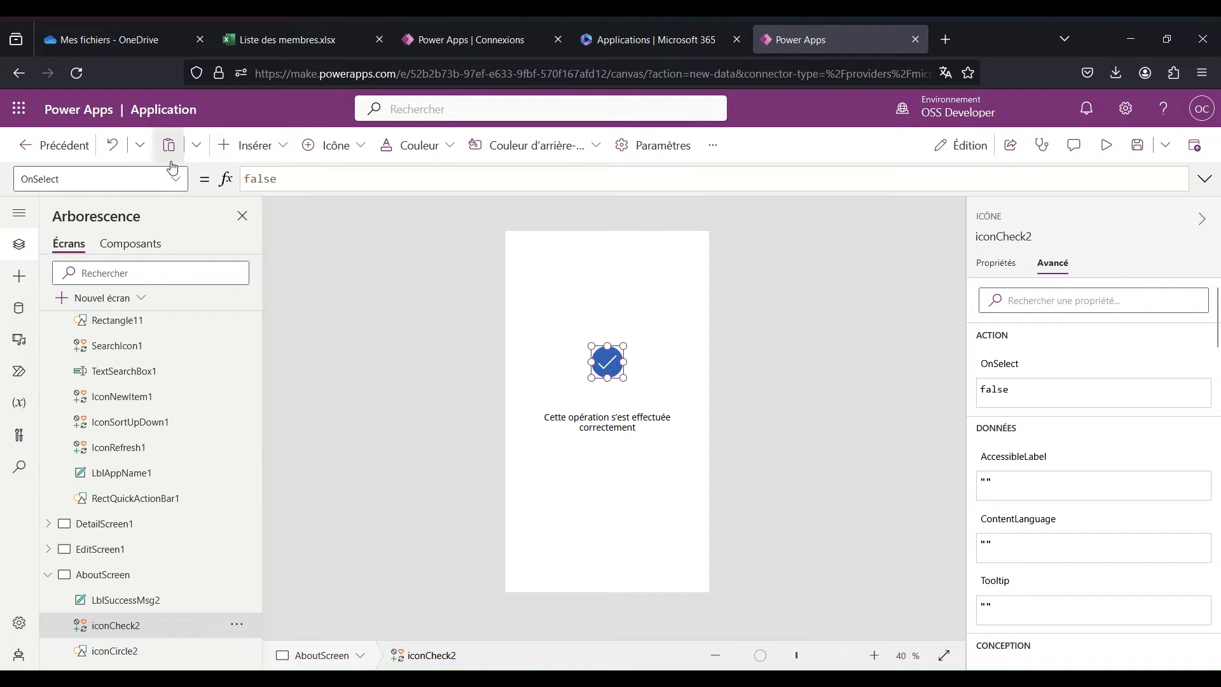
pyautogui.click(142, 180)
pyautogui.write('Icon')
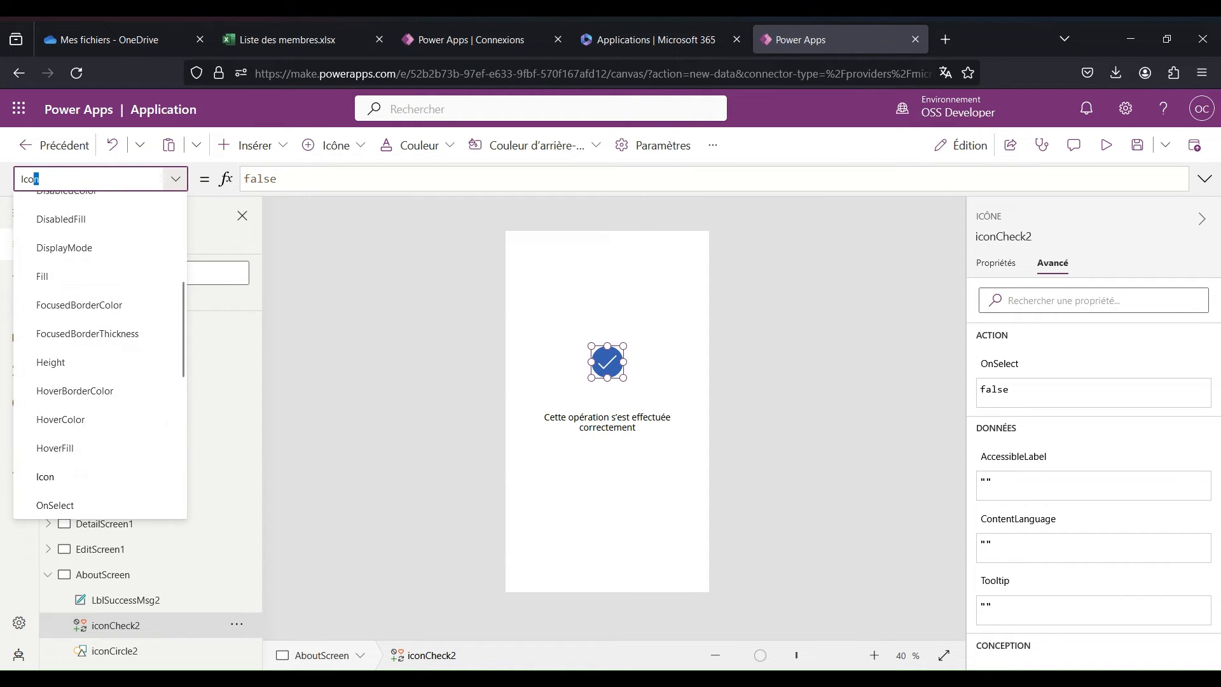
pyautogui.press('Return')
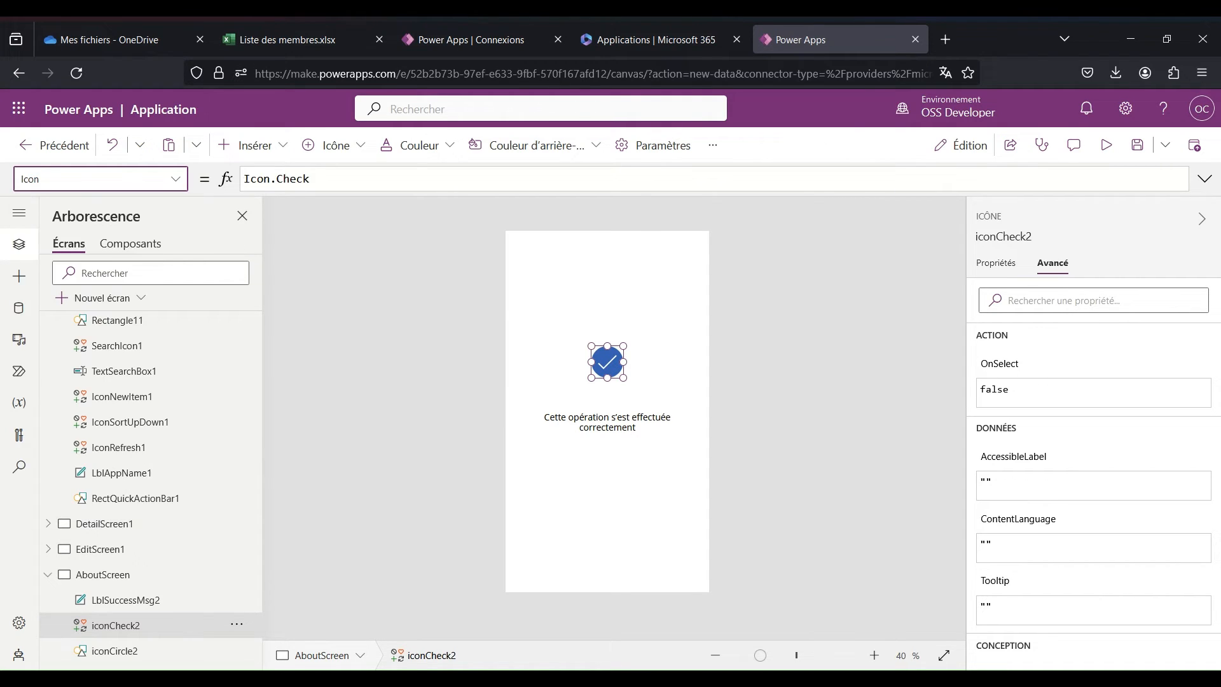
pyautogui.doubleClick(289, 179)
pyautogui.write('in')
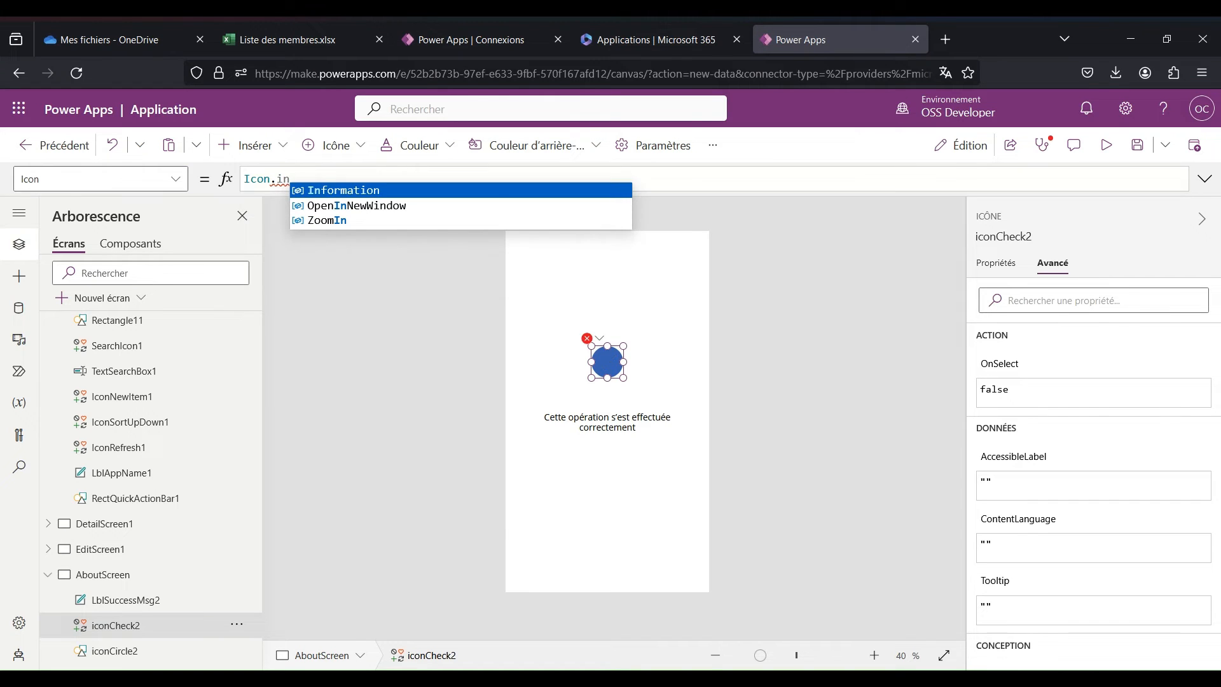
pyautogui.click(364, 190)
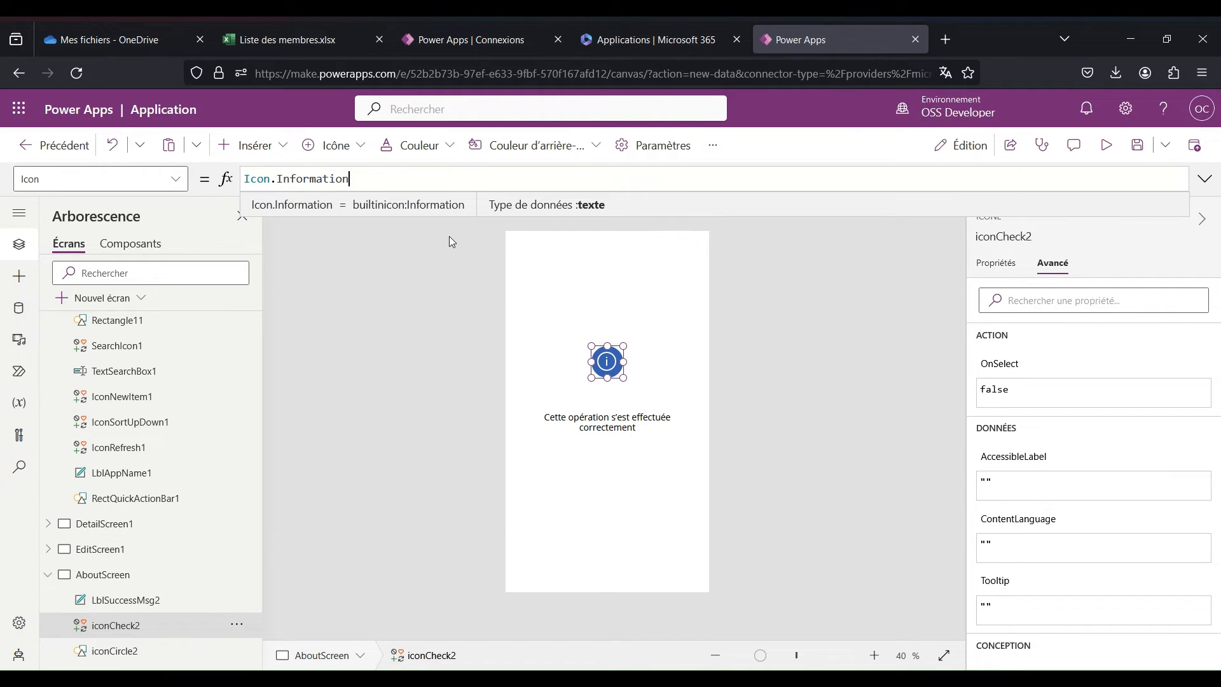
# Browse the built-in icon choices available for iconCheck2 on AboutScreen
pyautogui.click(998, 264)
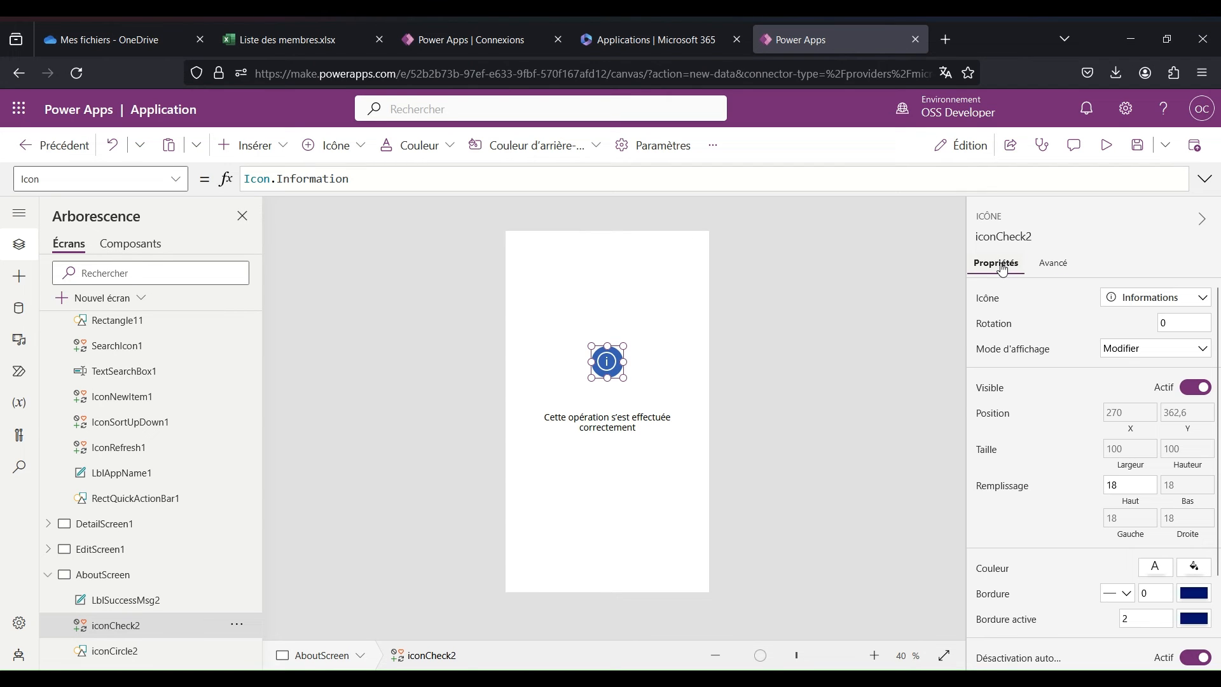
pyautogui.click(1138, 305)
pyautogui.scroll(-1, 952, 421)
pyautogui.scroll(-15, 952, 421)
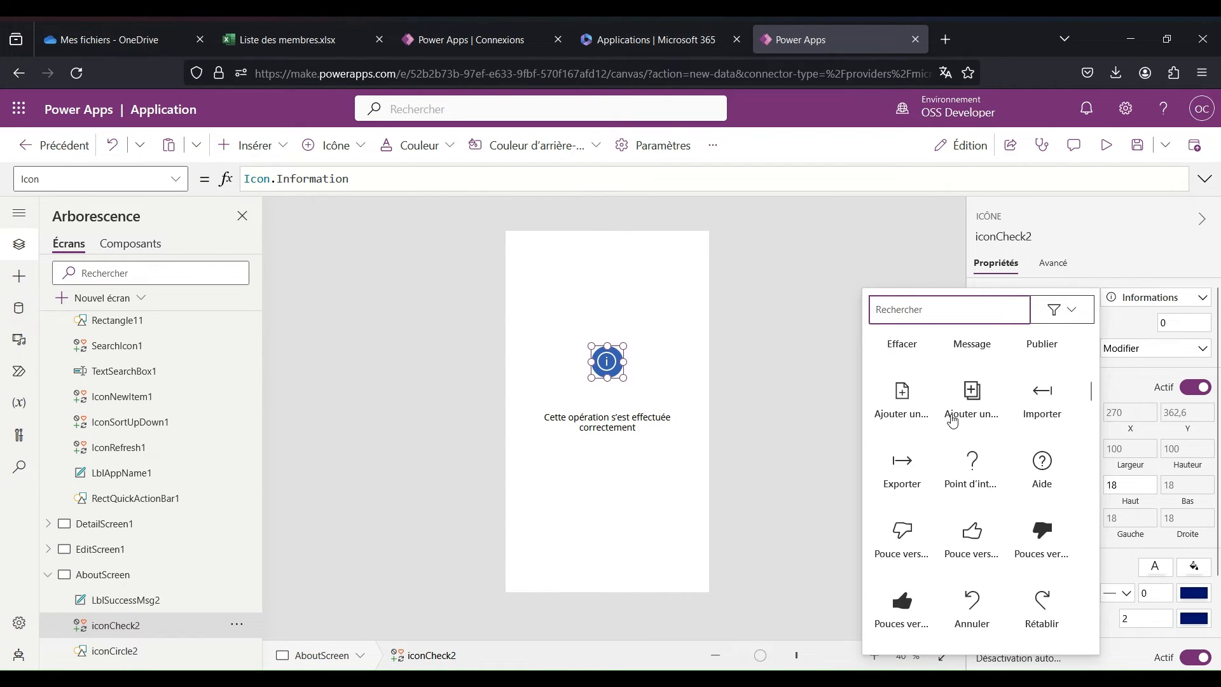
pyautogui.scroll(-5, 952, 421)
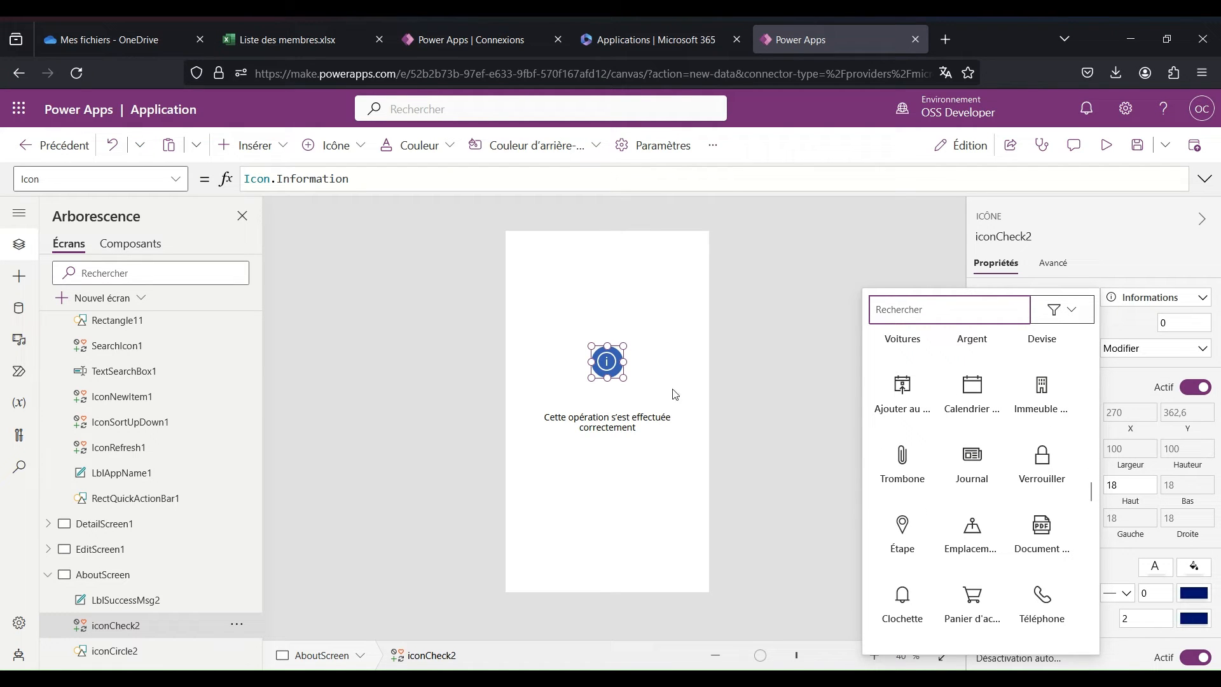
# Replace the message label's text on AboutScreen with "Cette application permet de gérer la liste des membres."
pyautogui.click(599, 430)
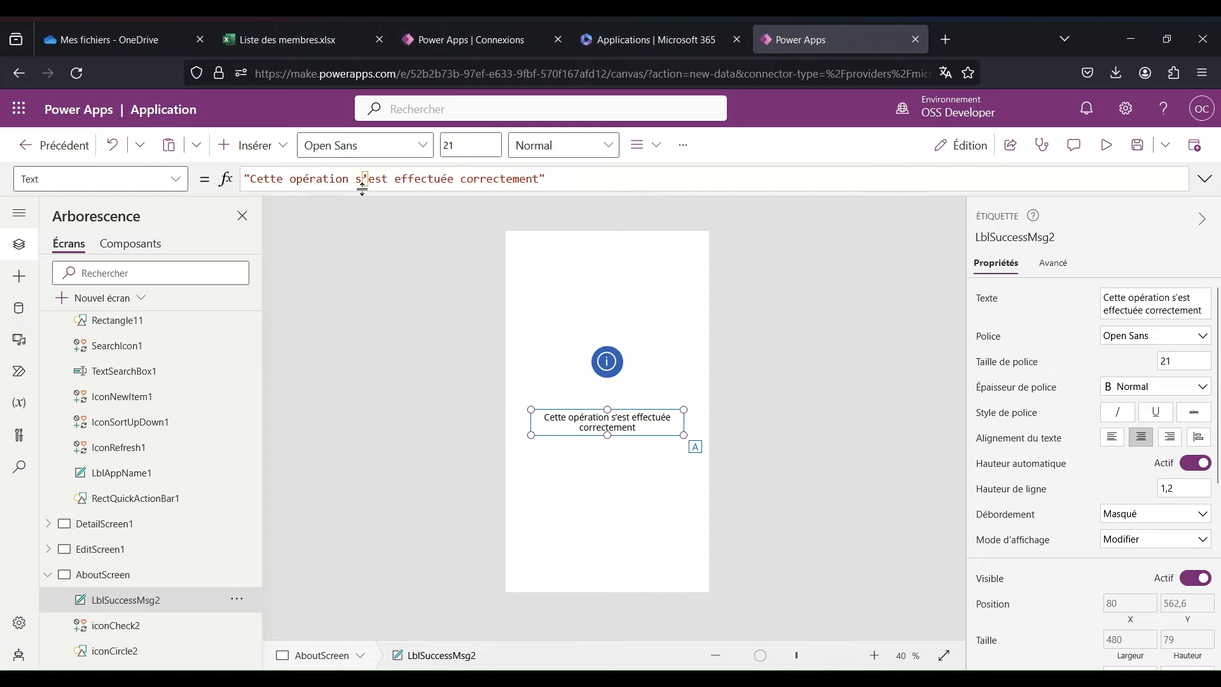
pyautogui.moveTo(291, 178); pyautogui.dragTo(493, 178)
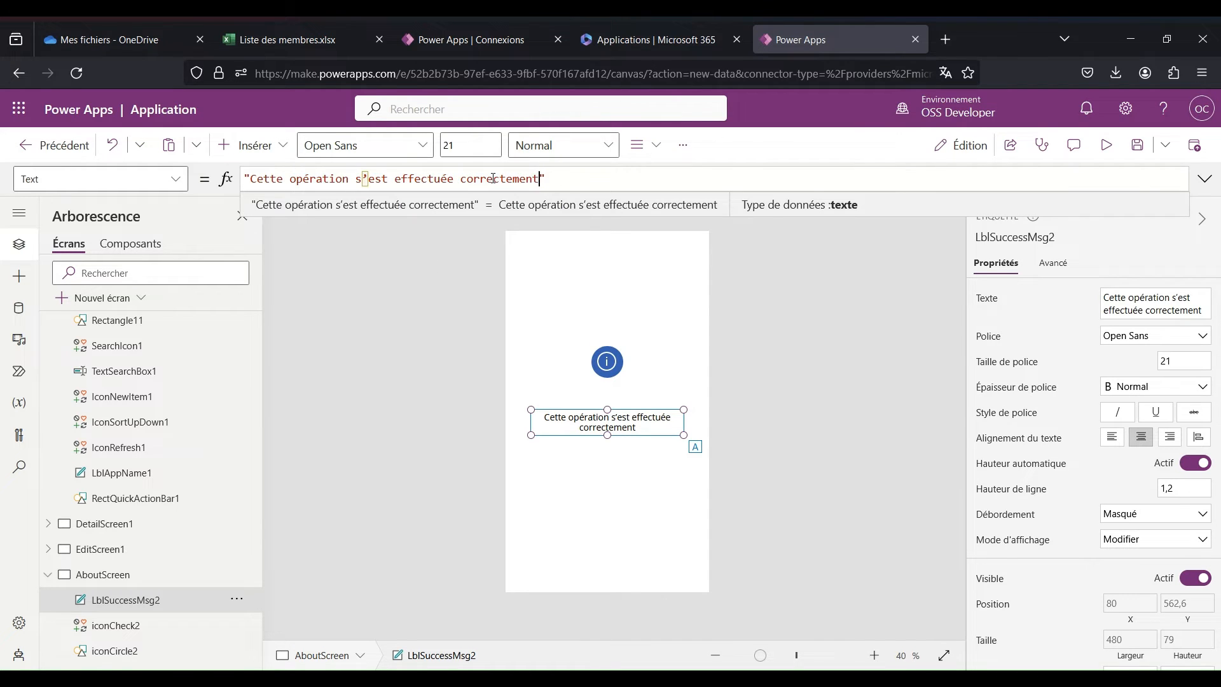
pyautogui.keyDown('shift'); pyautogui.click(252, 178); pyautogui.keyUp('shift')
pyautogui.write('Cette application permet de gérer la liste des membres.')
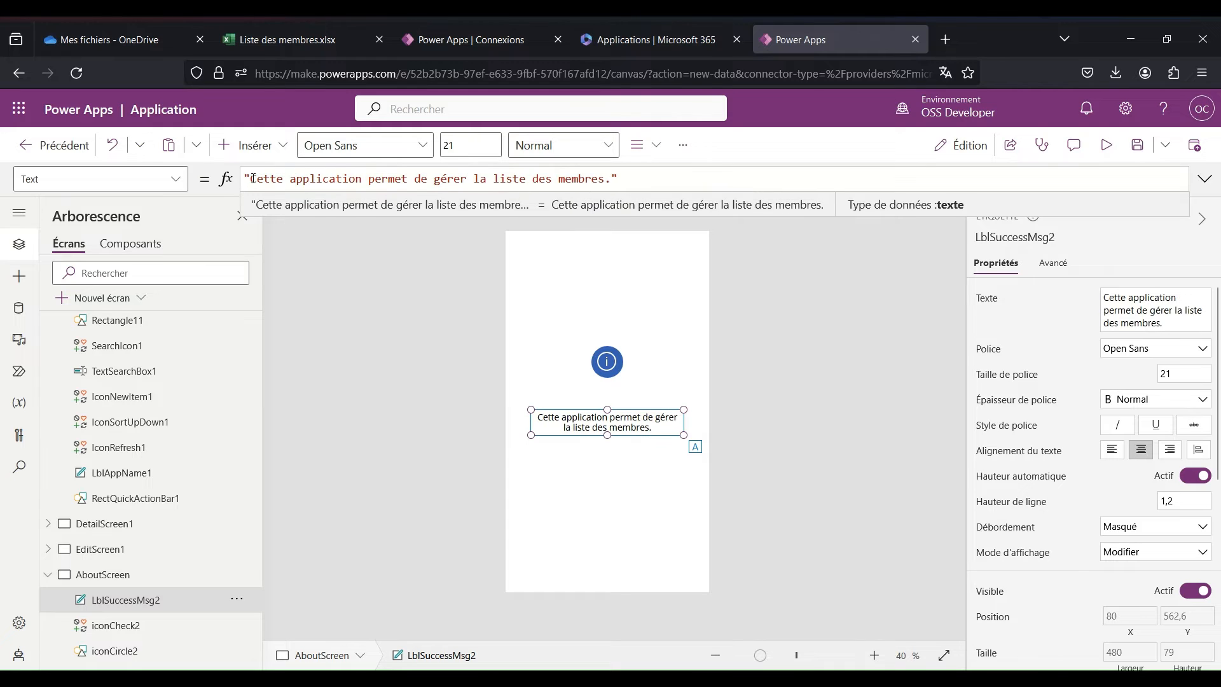
pyautogui.click(670, 373)
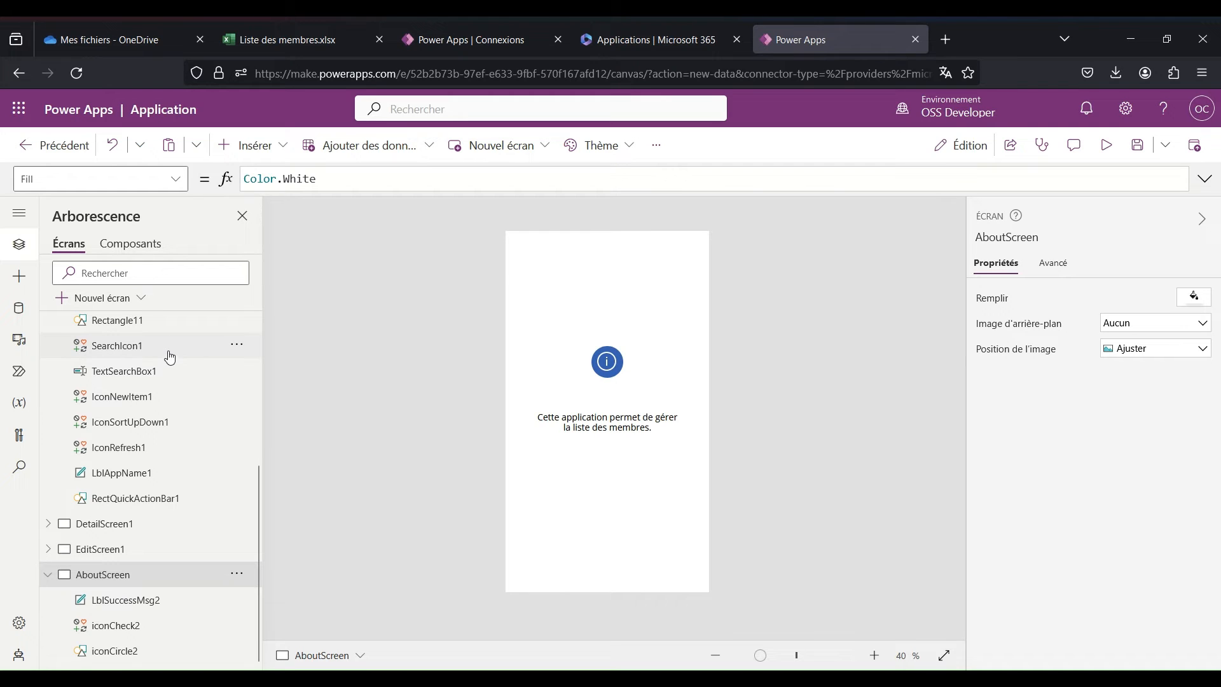
# Insert a button on AboutScreen and place it below the description text at about X 50, Y 912
pyautogui.click(267, 145)
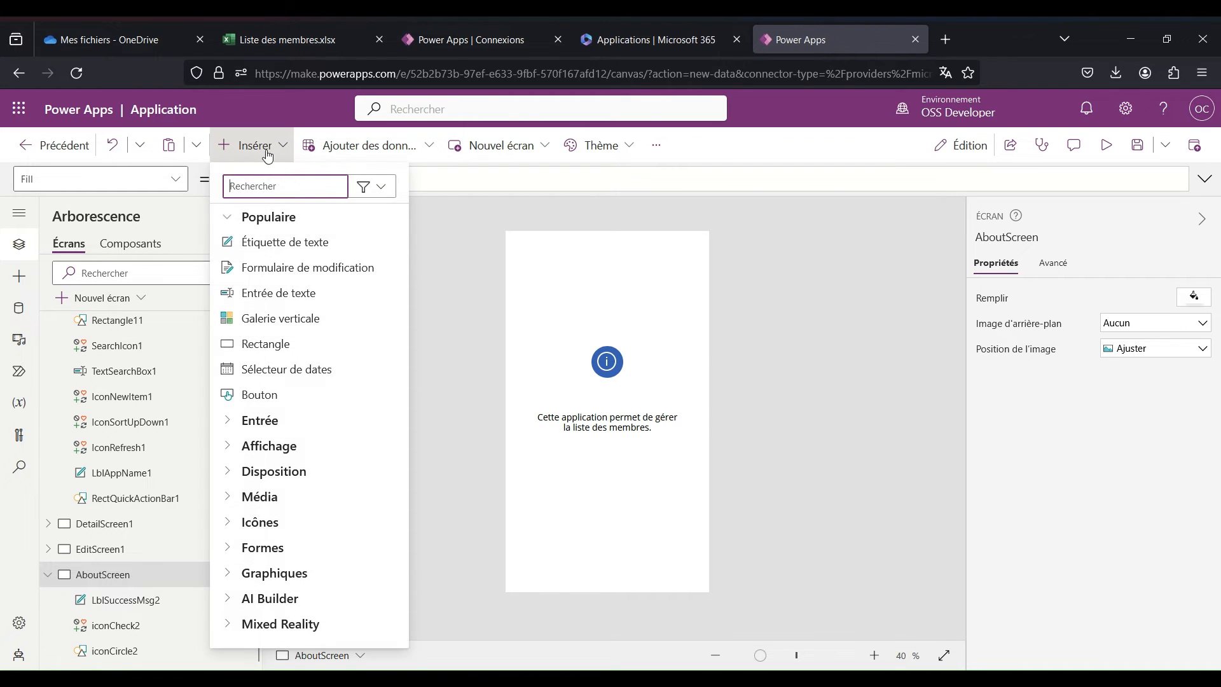
pyautogui.click(268, 400)
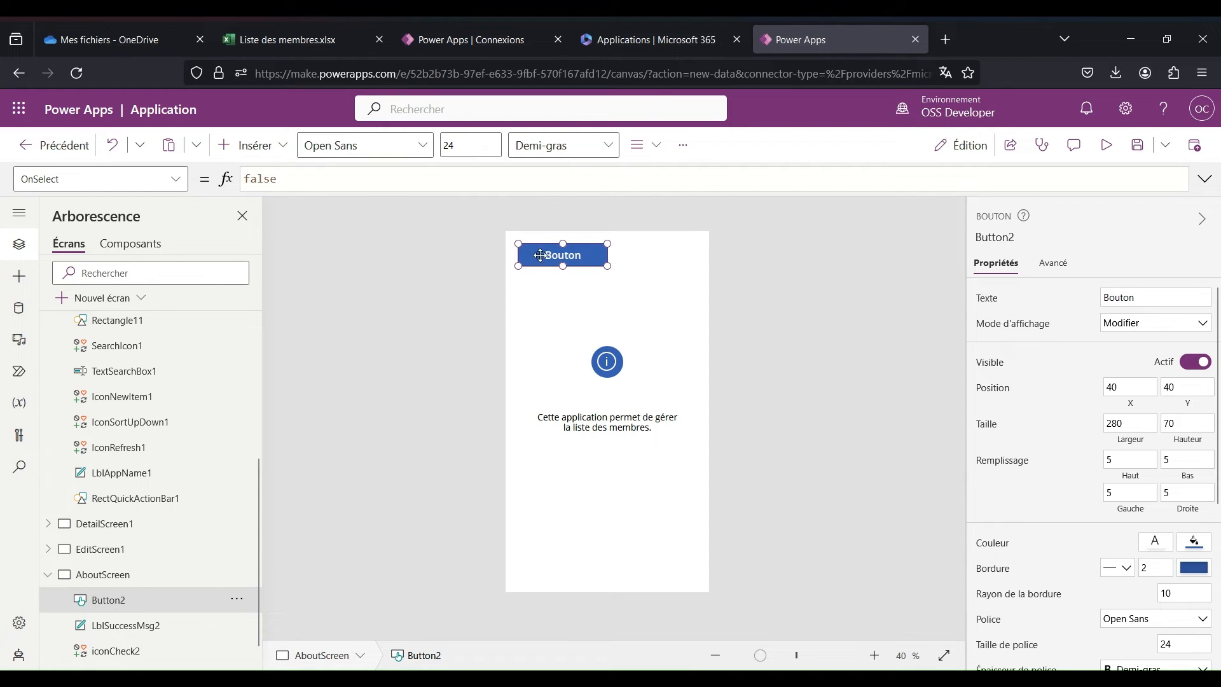
pyautogui.moveTo(540, 255); pyautogui.dragTo(542, 532)
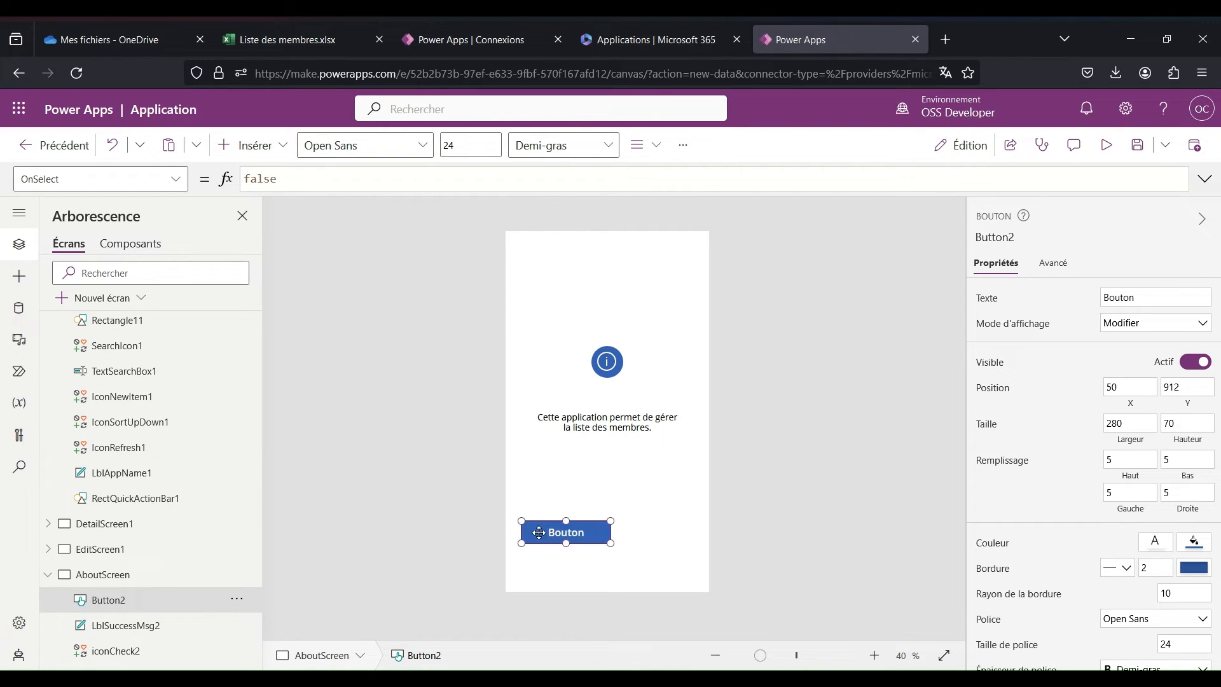
# Center the new button horizontally on AboutScreen and move it down to about Y 987
pyautogui.scroll(-1, 132, 502)
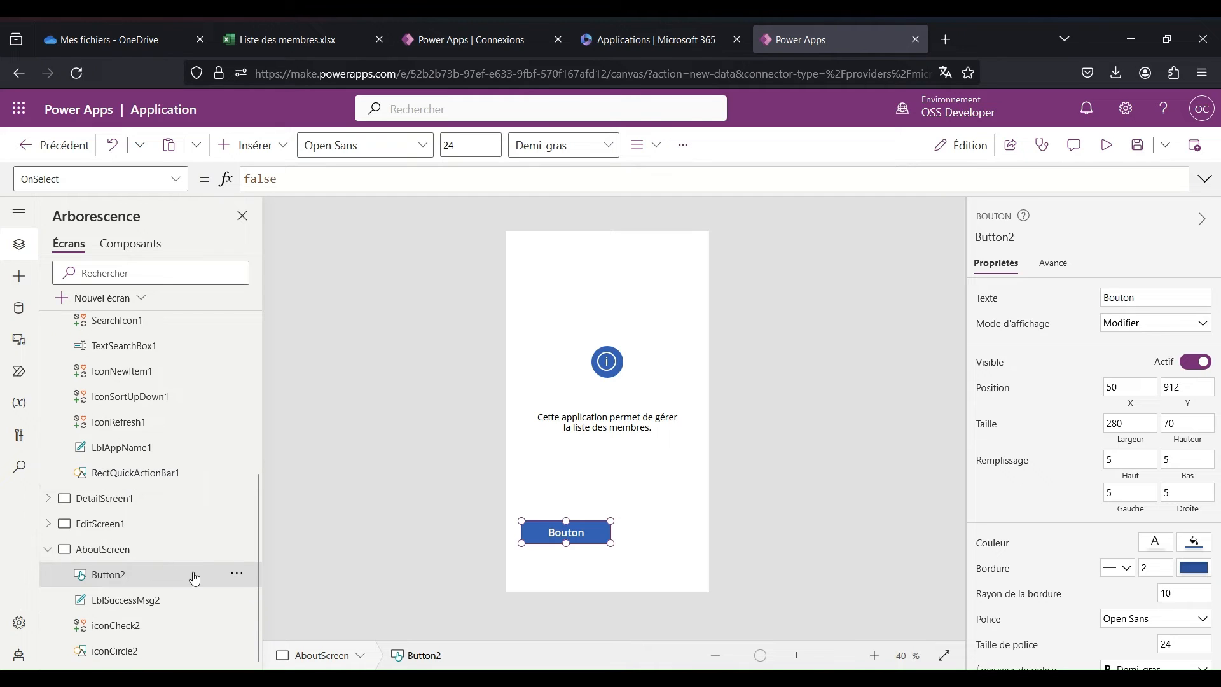
pyautogui.click(236, 577)
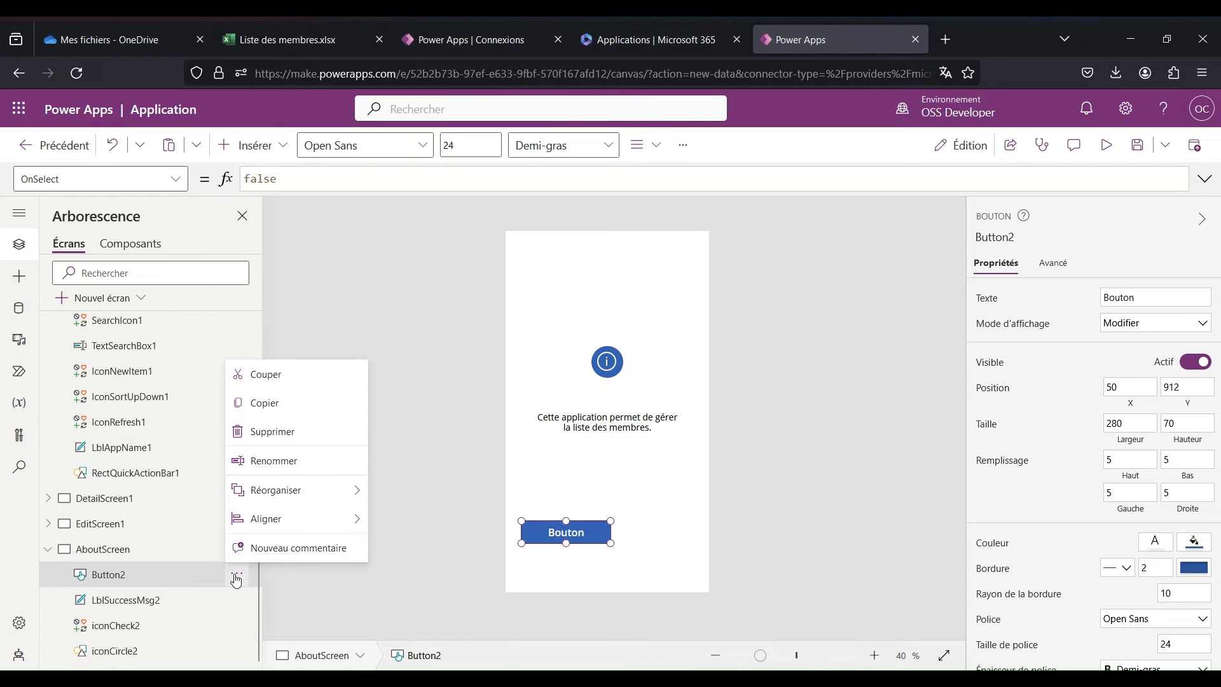
pyautogui.moveTo(307, 524)
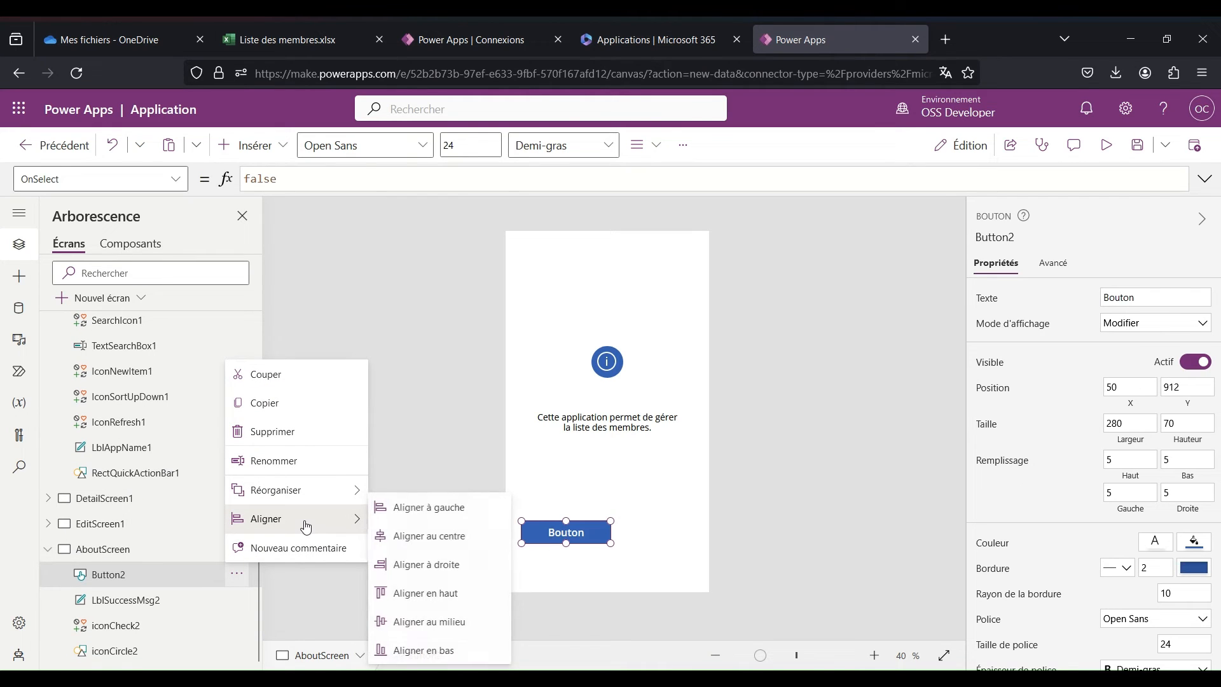
pyautogui.click(406, 540)
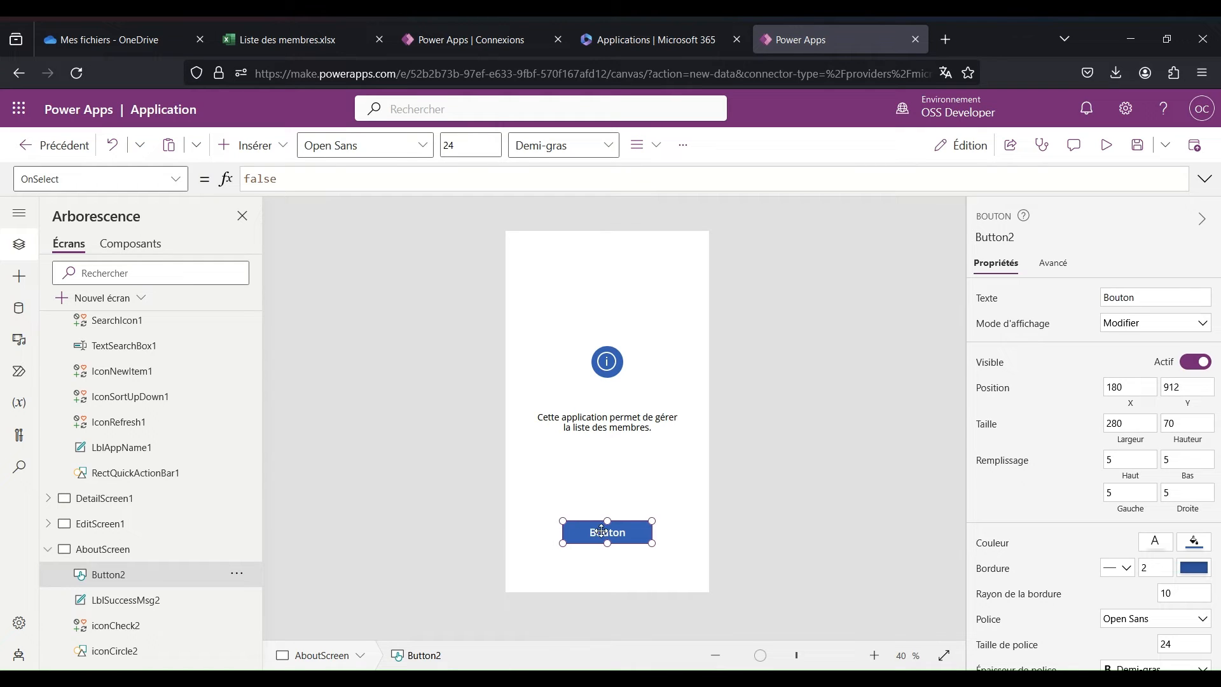
pyautogui.moveTo(627, 531); pyautogui.dragTo(627, 555)
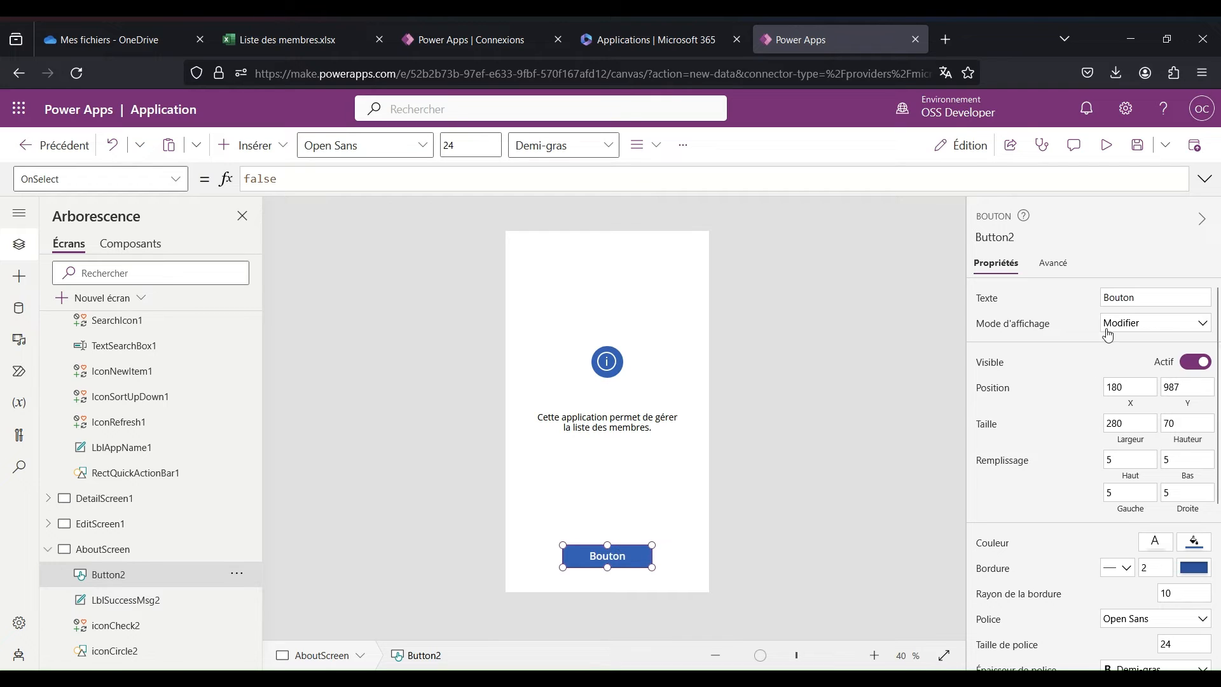
# Set the text of the AboutScreen button to "< Retour"
pyautogui.doubleClick(1122, 297)
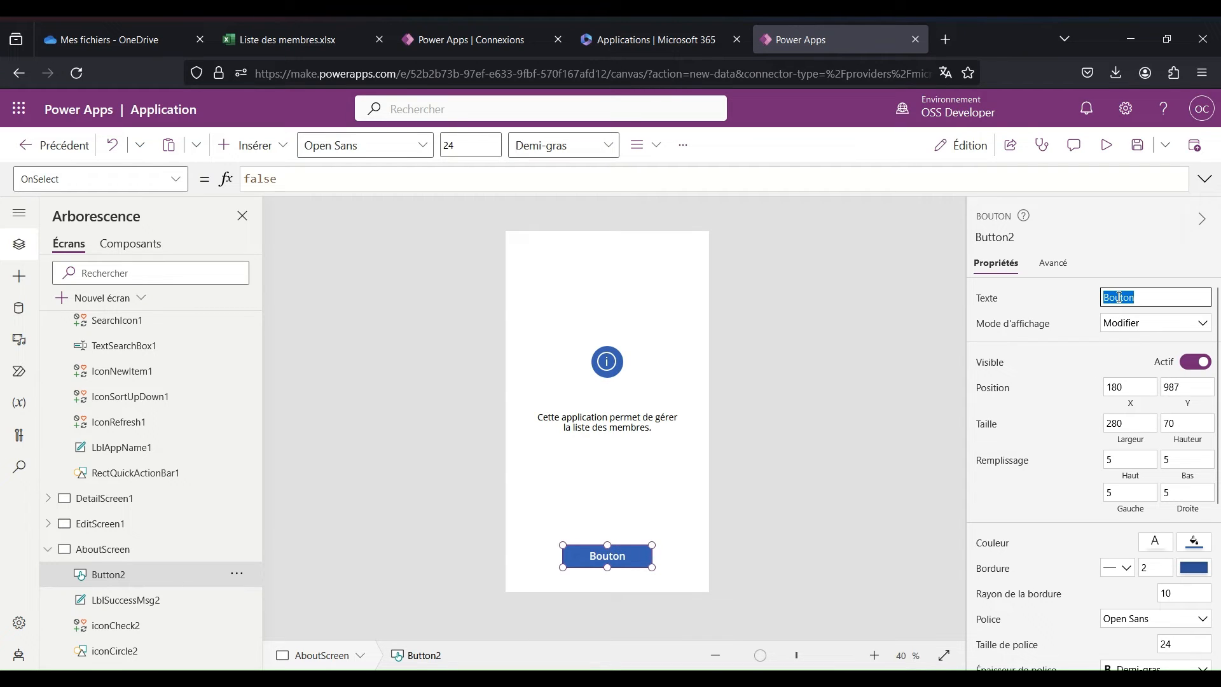
pyautogui.write('R')
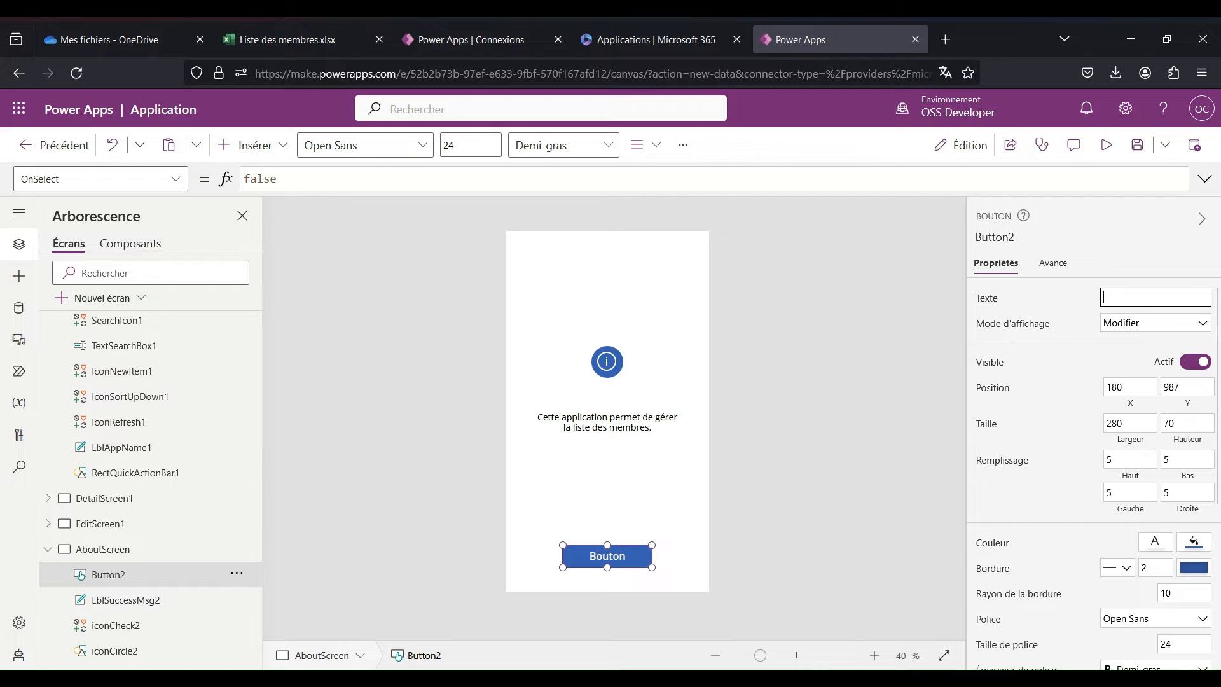
pyautogui.write('< Retour')
# Collapse AboutScreen in the tree and examine the OnSelect formula of the add icon on BrowseScreen1
pyautogui.click(48, 549)
pyautogui.scroll(3, 95, 537)
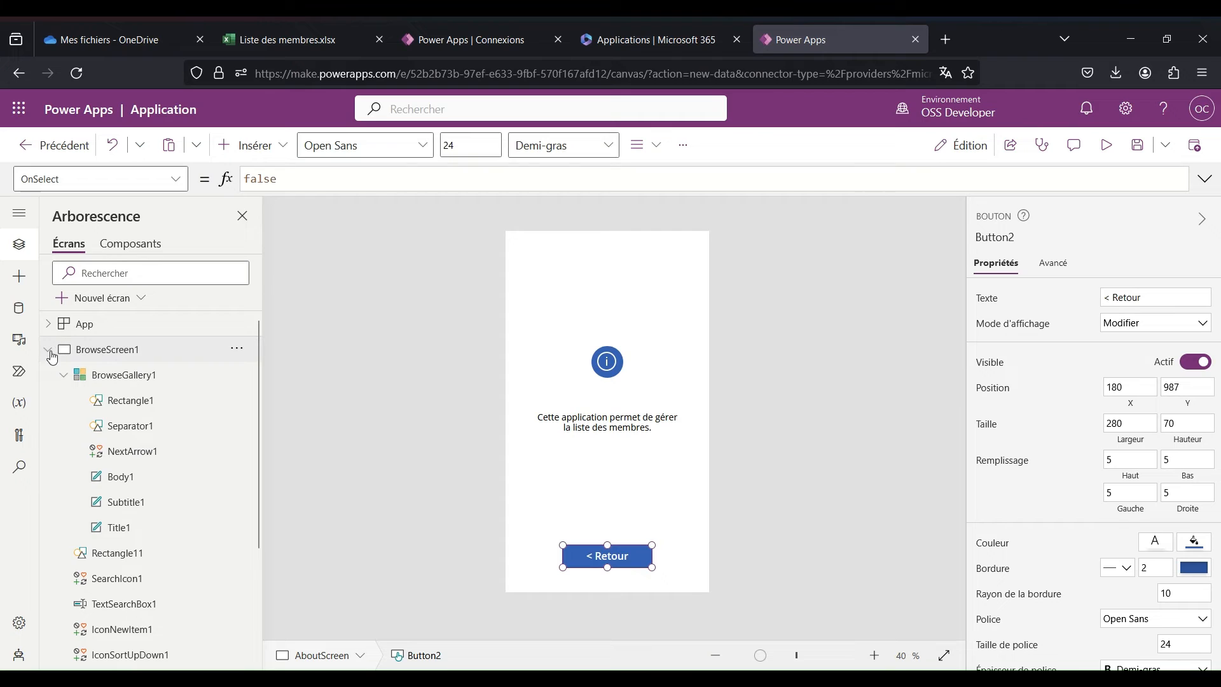
pyautogui.click(50, 350)
pyautogui.click(116, 352)
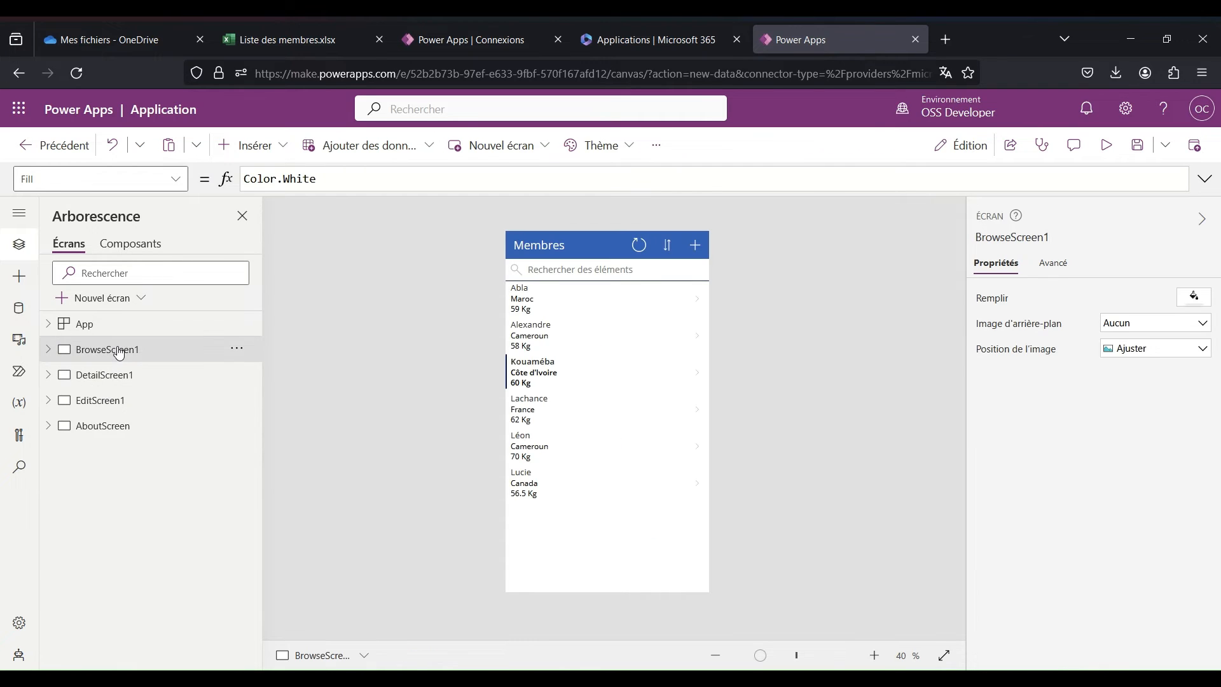
pyautogui.click(696, 248)
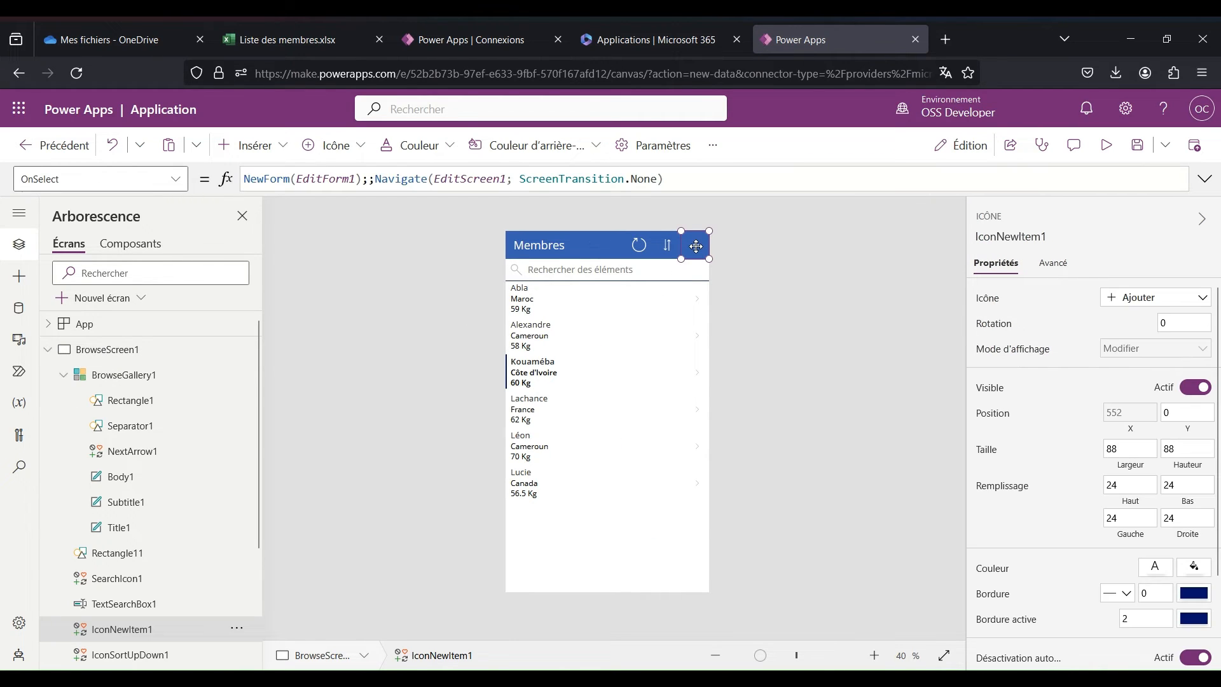
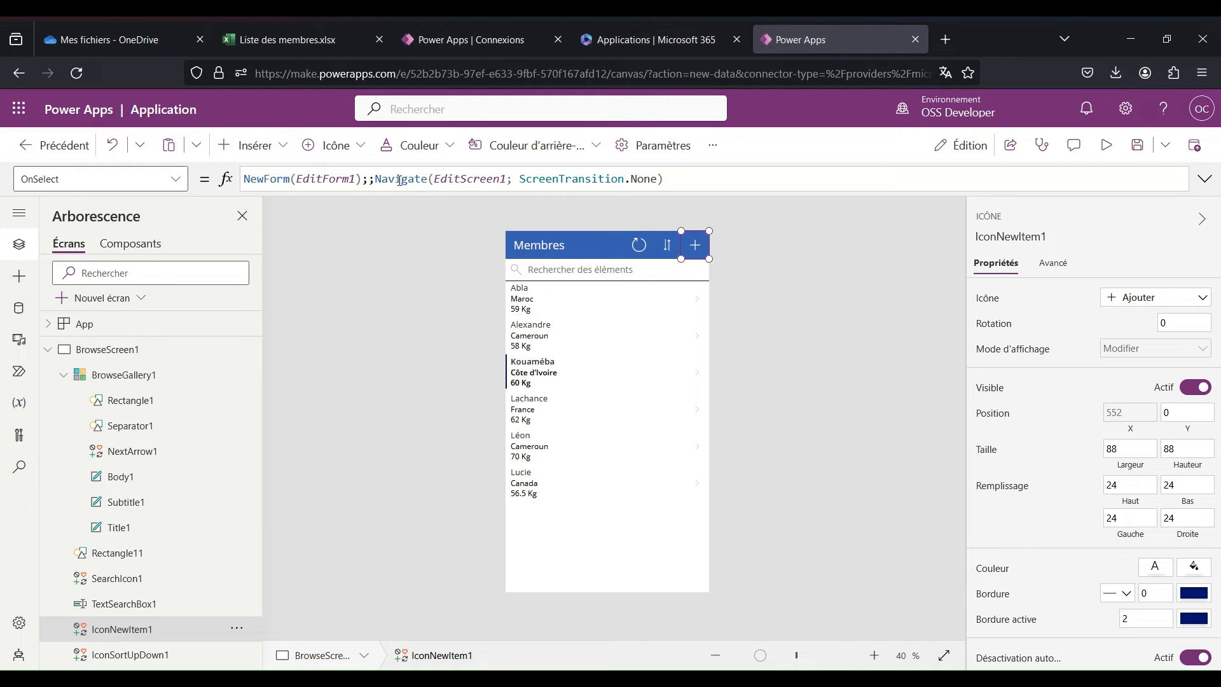
# Set the OnSelect property of the < Retour button on AboutScreen to Navigate(BrowseScreen1) and test the button
pyautogui.click(48, 349)
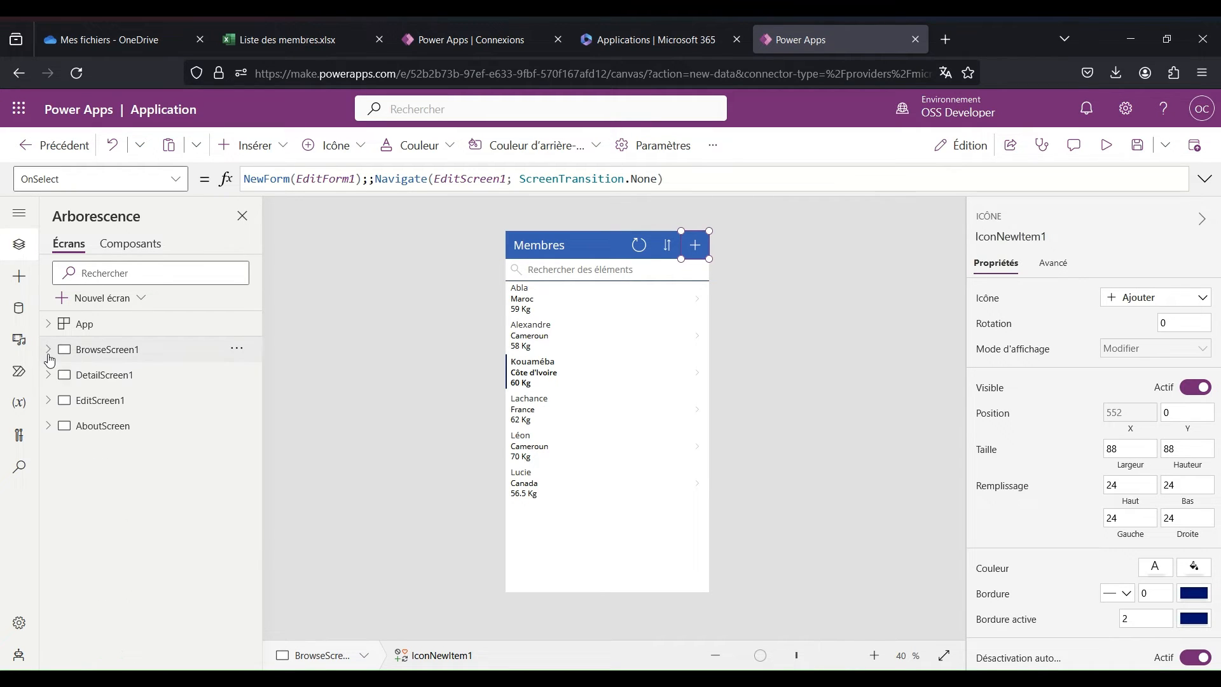
pyautogui.click(109, 426)
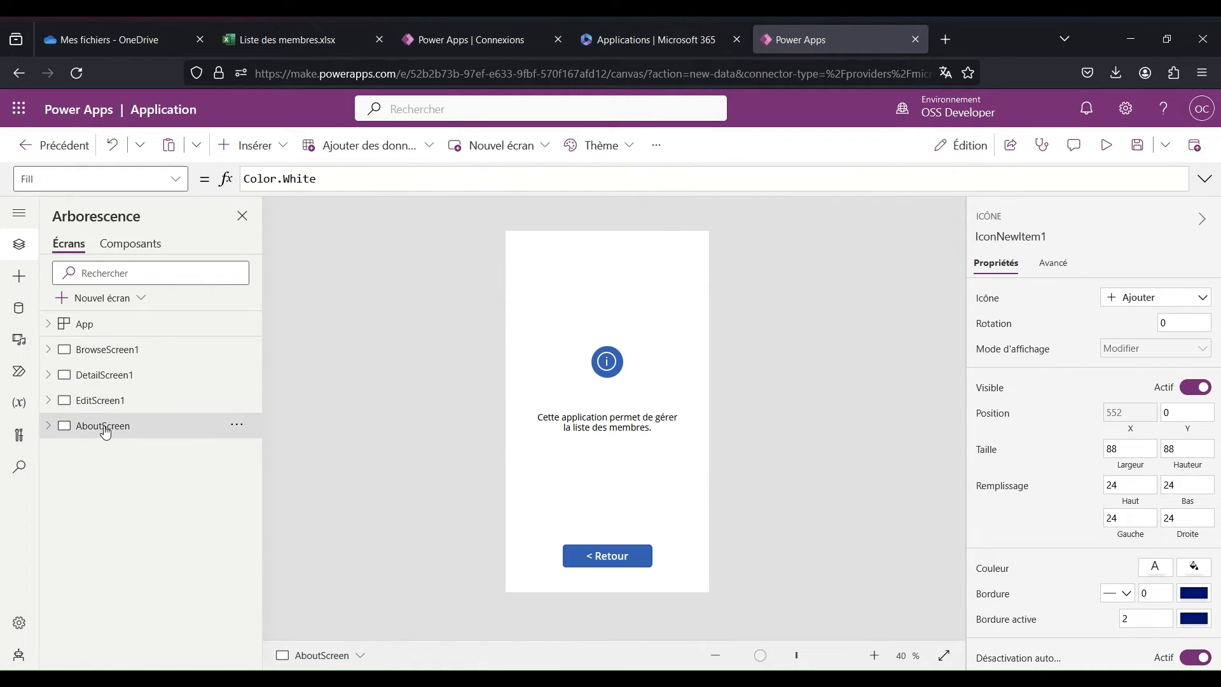
pyautogui.click(602, 560)
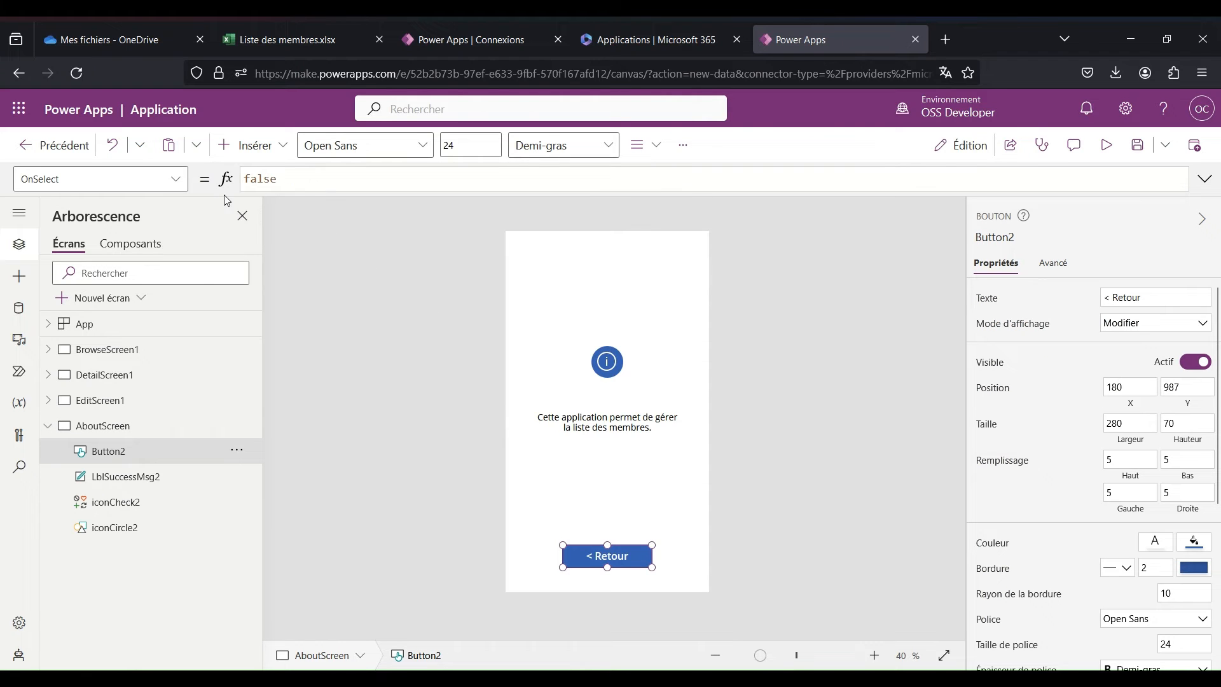
pyautogui.doubleClick(261, 178)
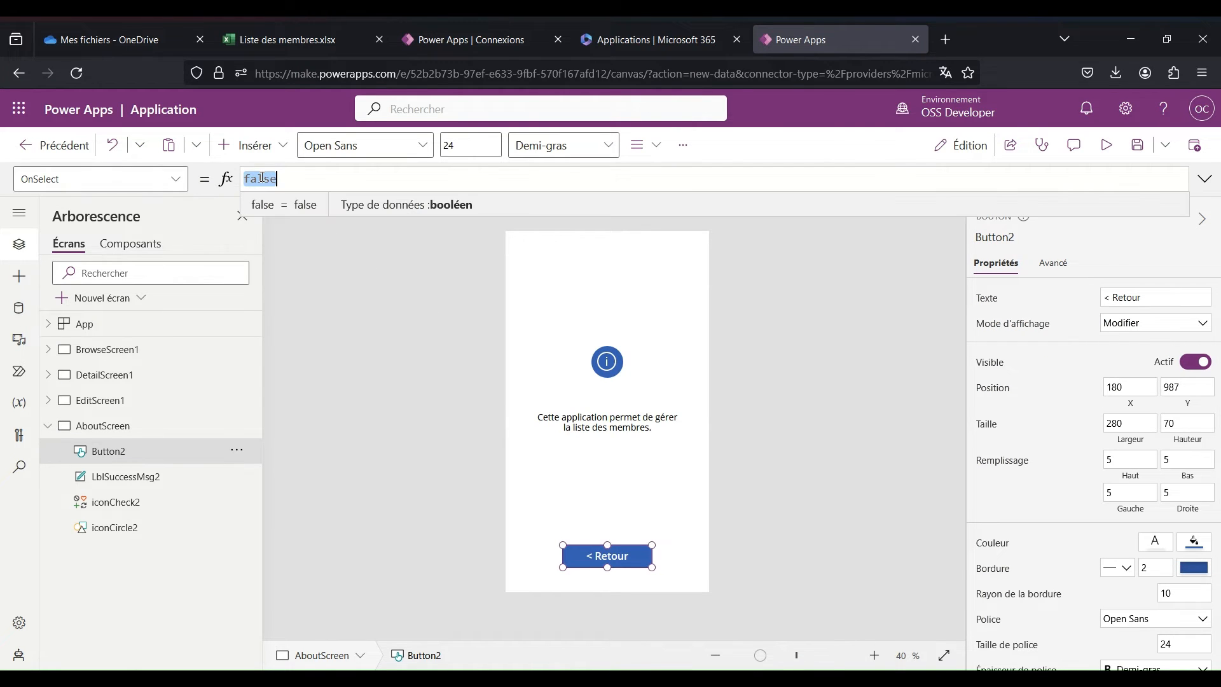
pyautogui.write('Navig')
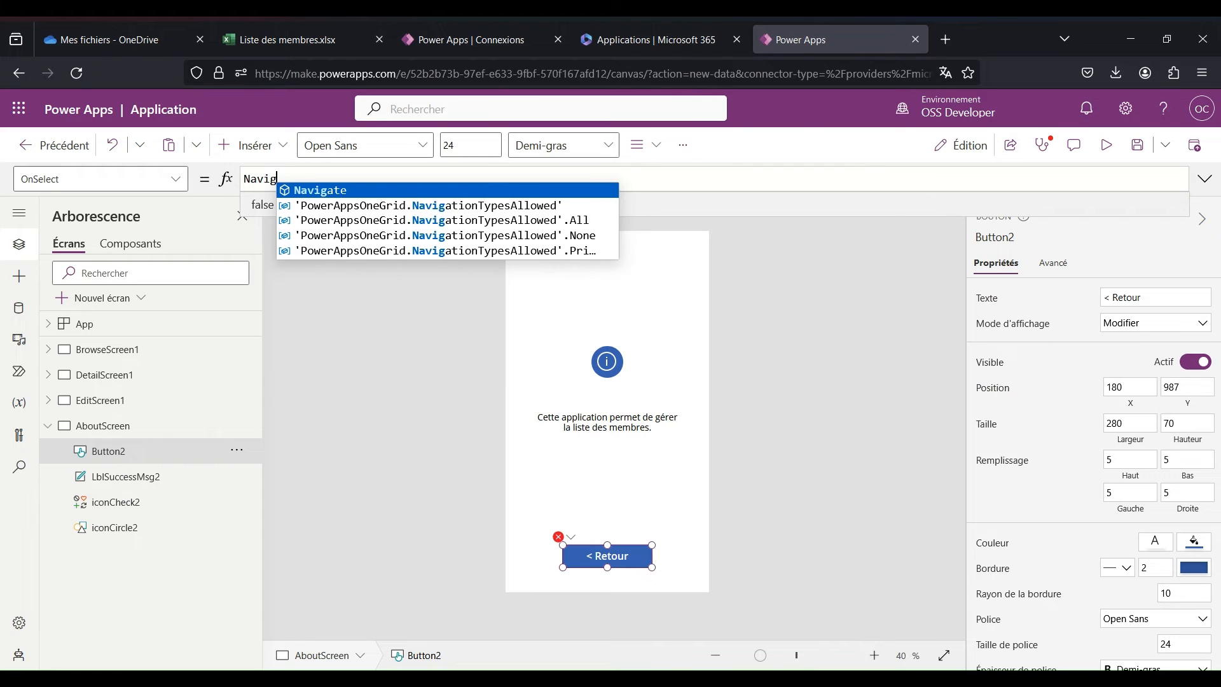
pyautogui.write('ate(')
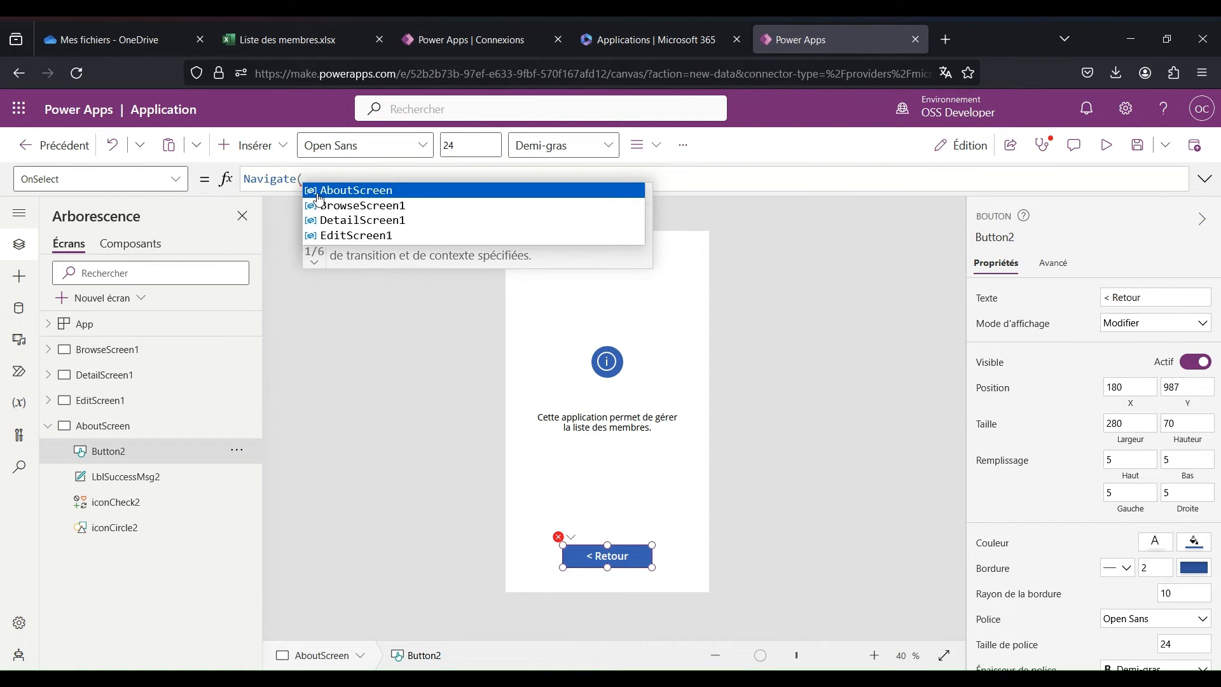
pyautogui.click(361, 207)
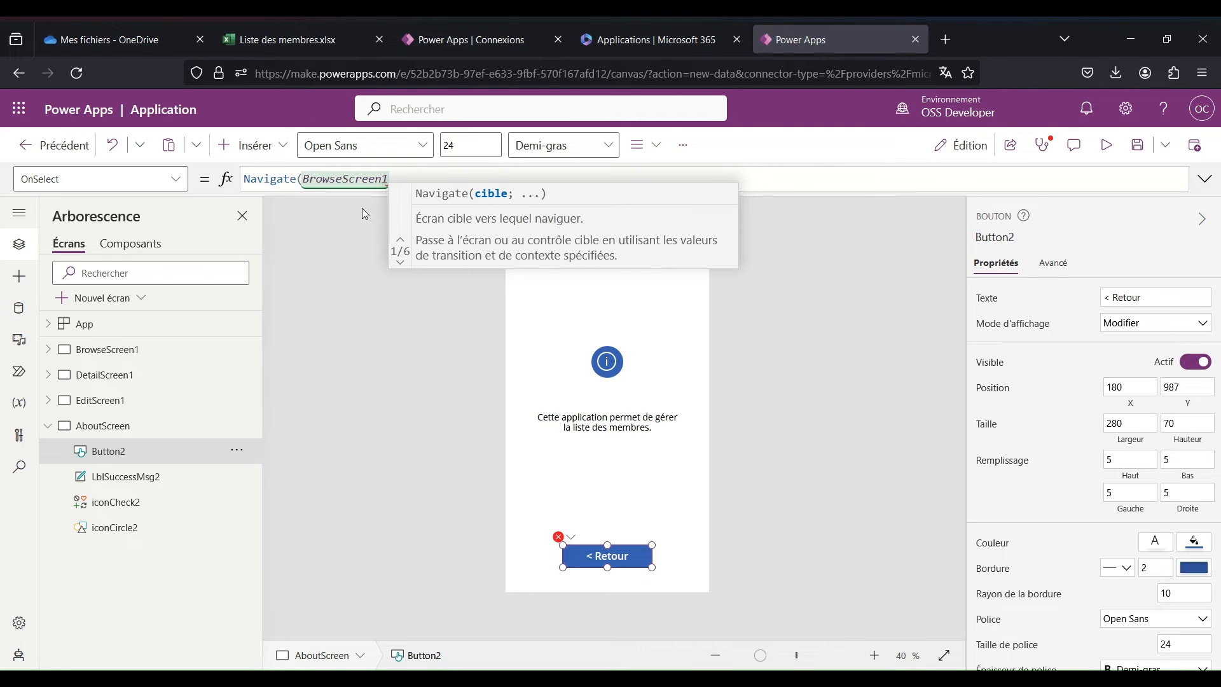
pyautogui.write(')')
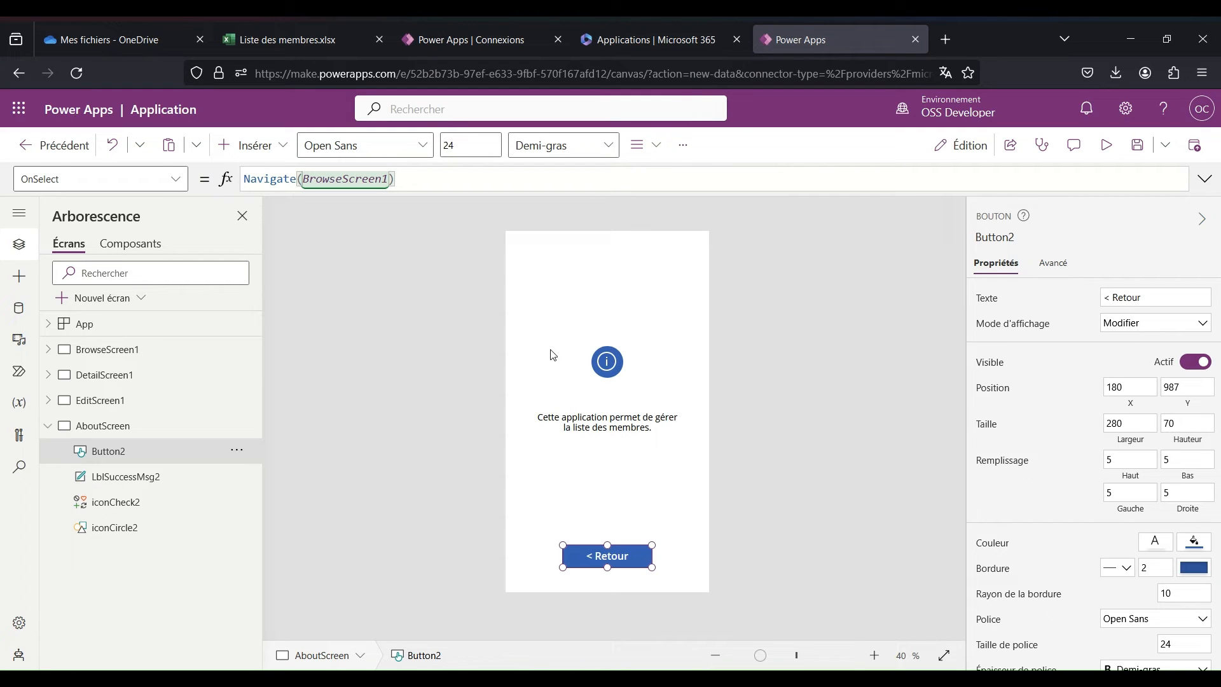
pyautogui.click(600, 504)
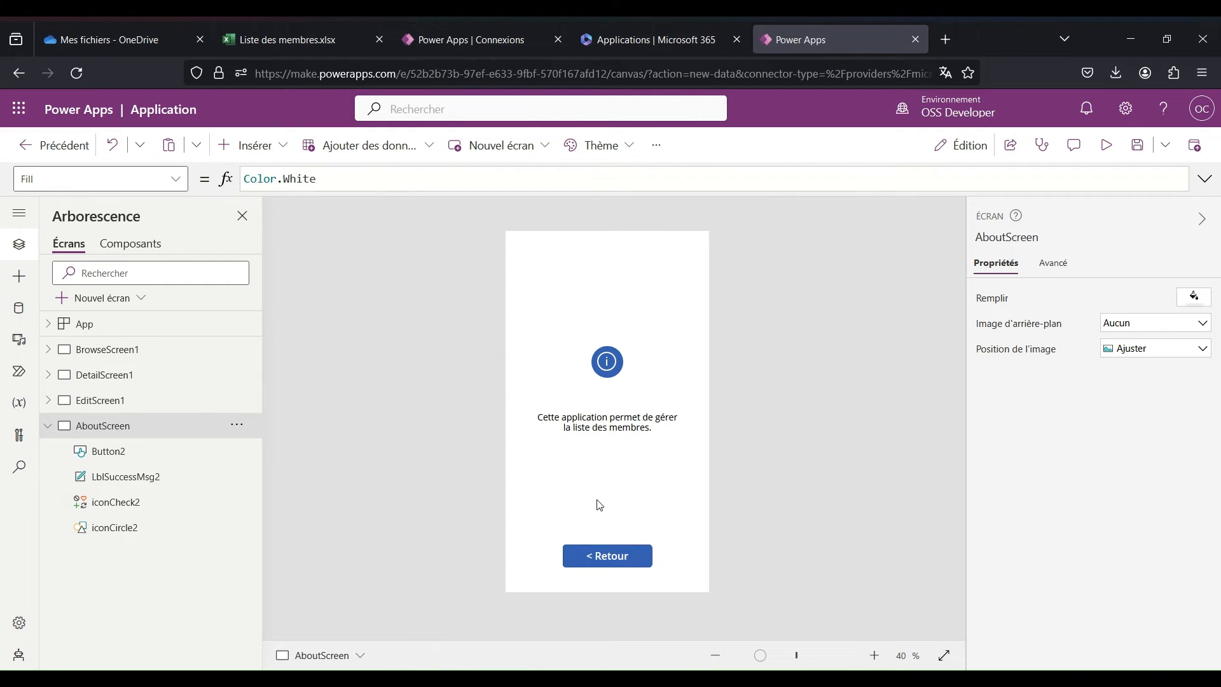
pyautogui.keyDown('alt'); pyautogui.click(609, 557); pyautogui.keyUp('alt')
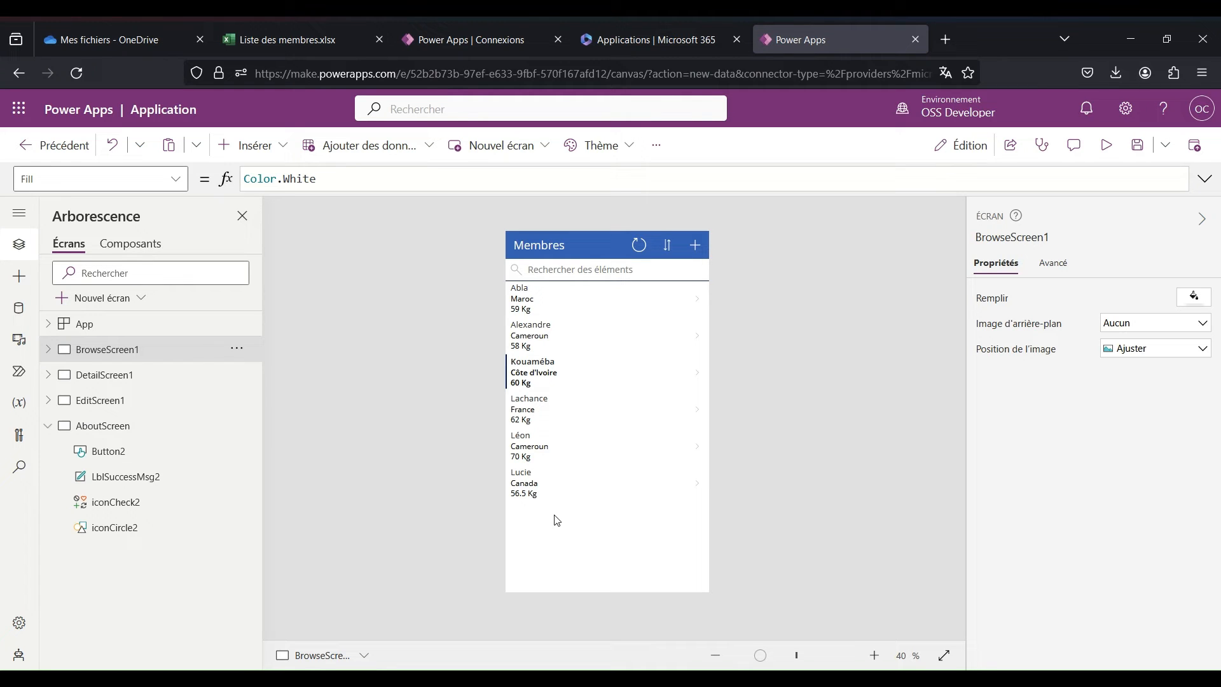
pyautogui.click(270, 148)
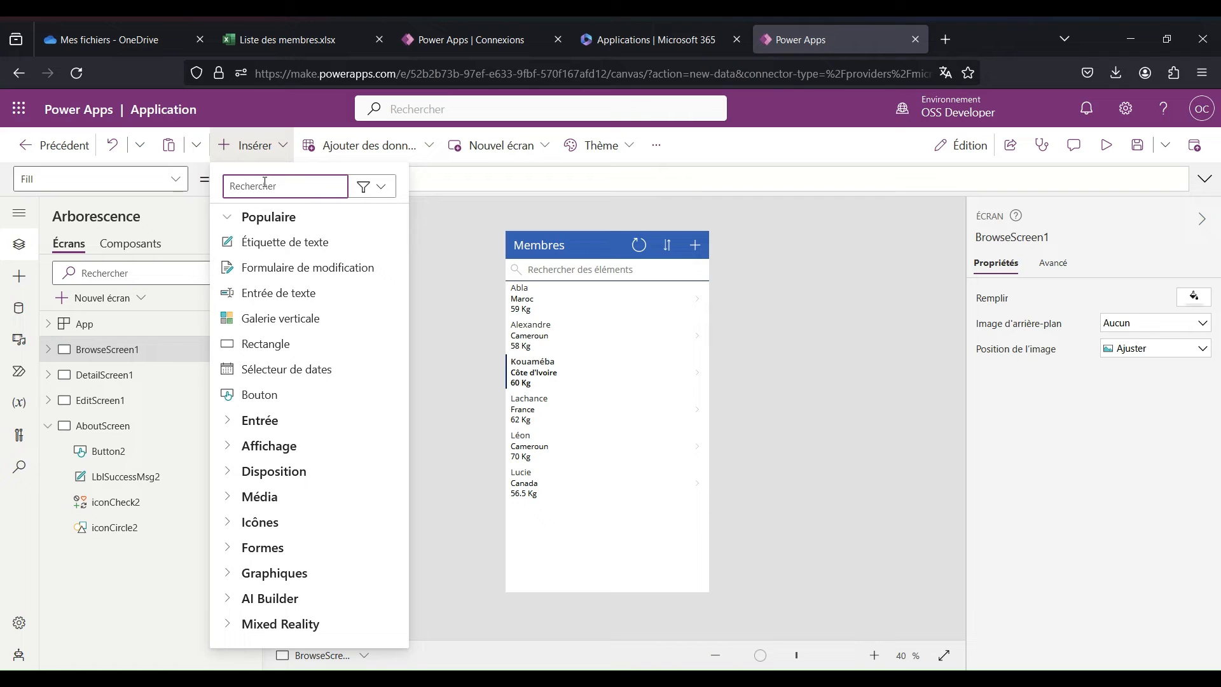
pyautogui.click(631, 242)
pyautogui.click(636, 261)
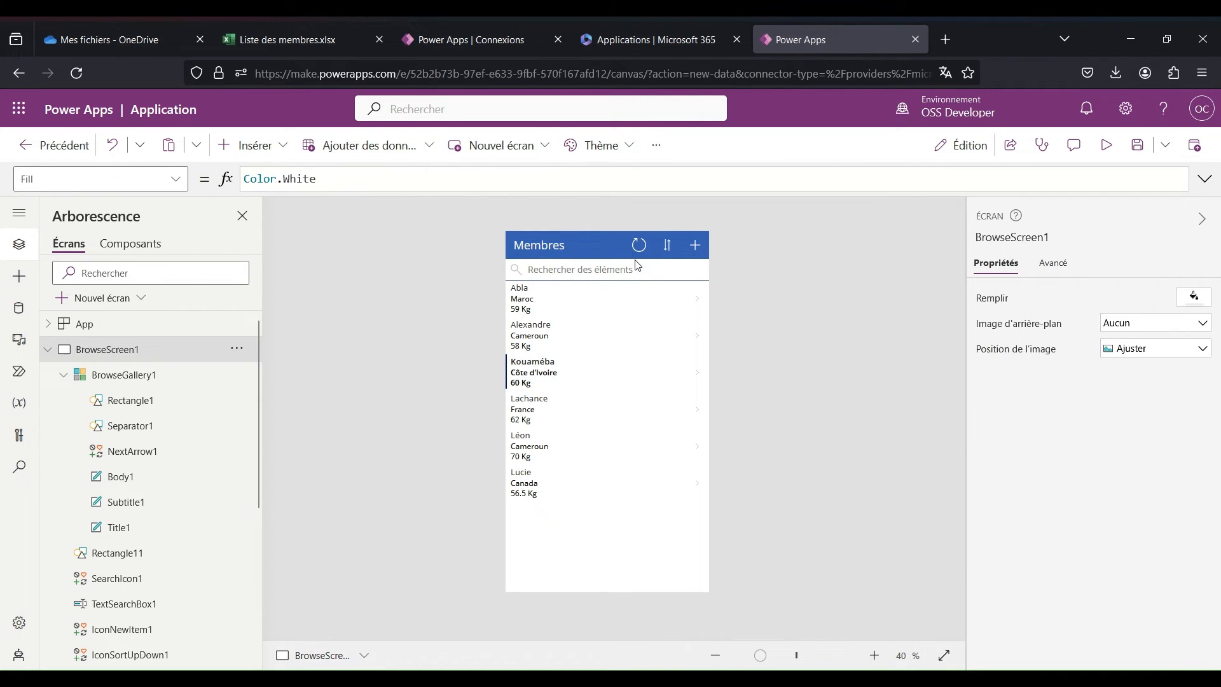
# Duplicate the refresh icon on BrowseScreen1 and place the copy just before the original in the header, at about X 303, Y 0
pyautogui.click(639, 251)
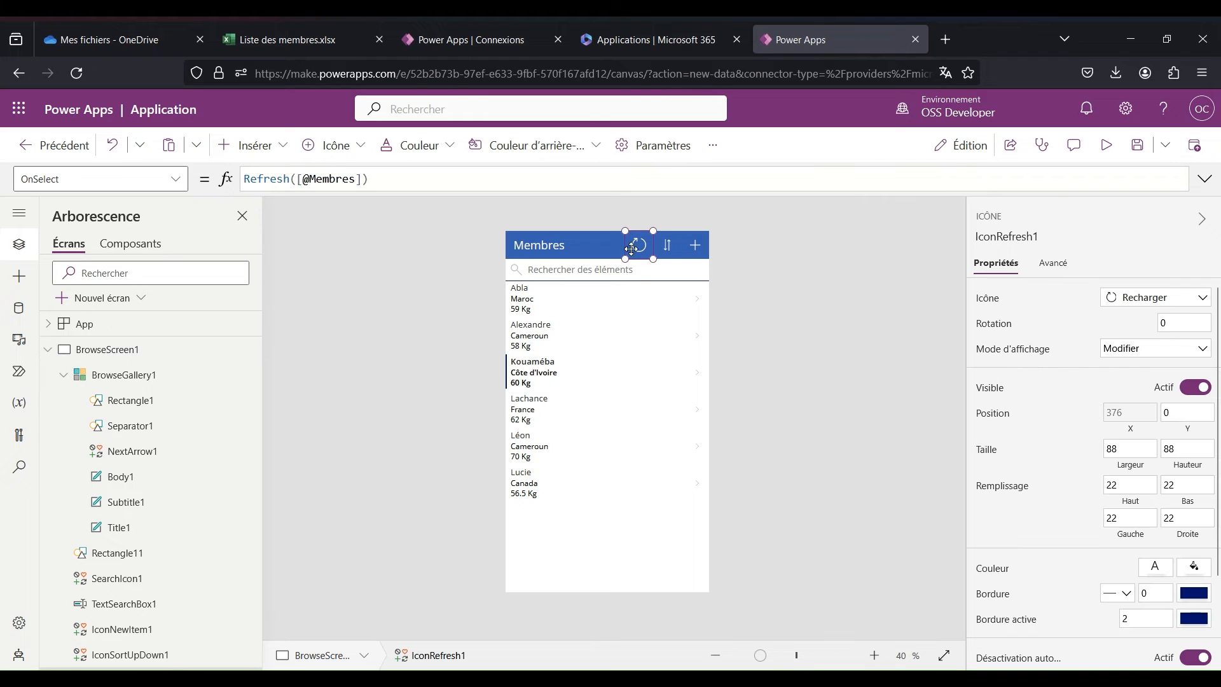
pyautogui.rightClick(640, 250)
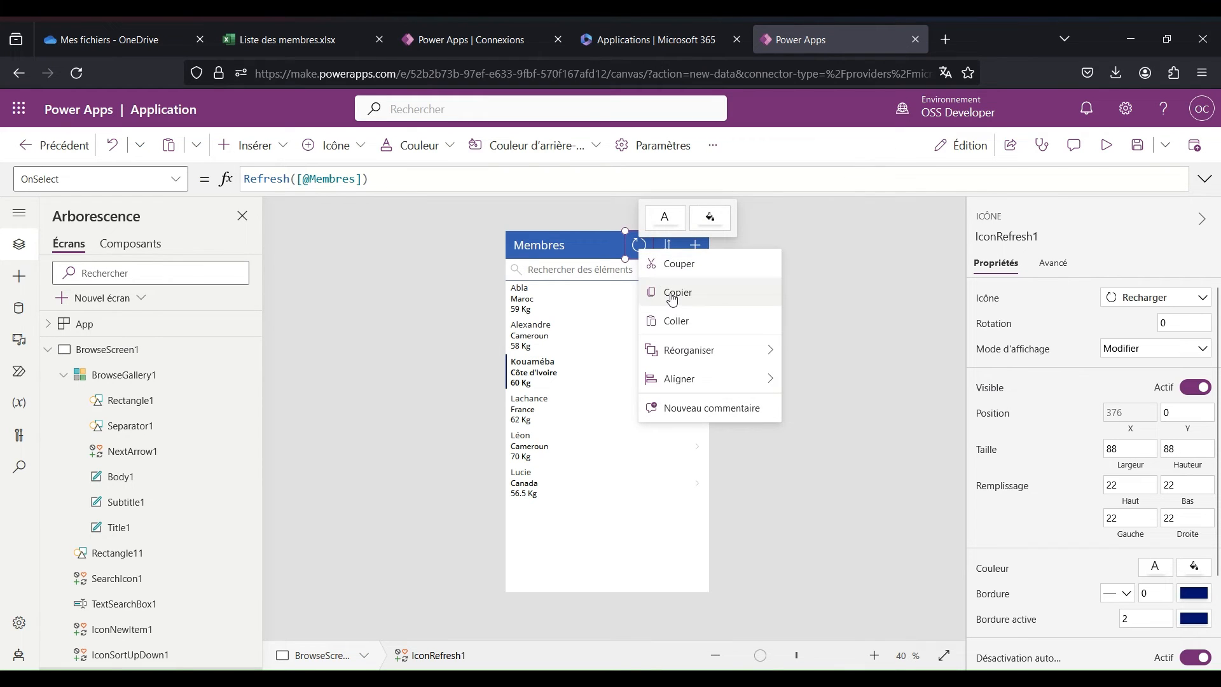
pyautogui.click(673, 292)
pyautogui.click(607, 269)
pyautogui.rightClick(607, 269)
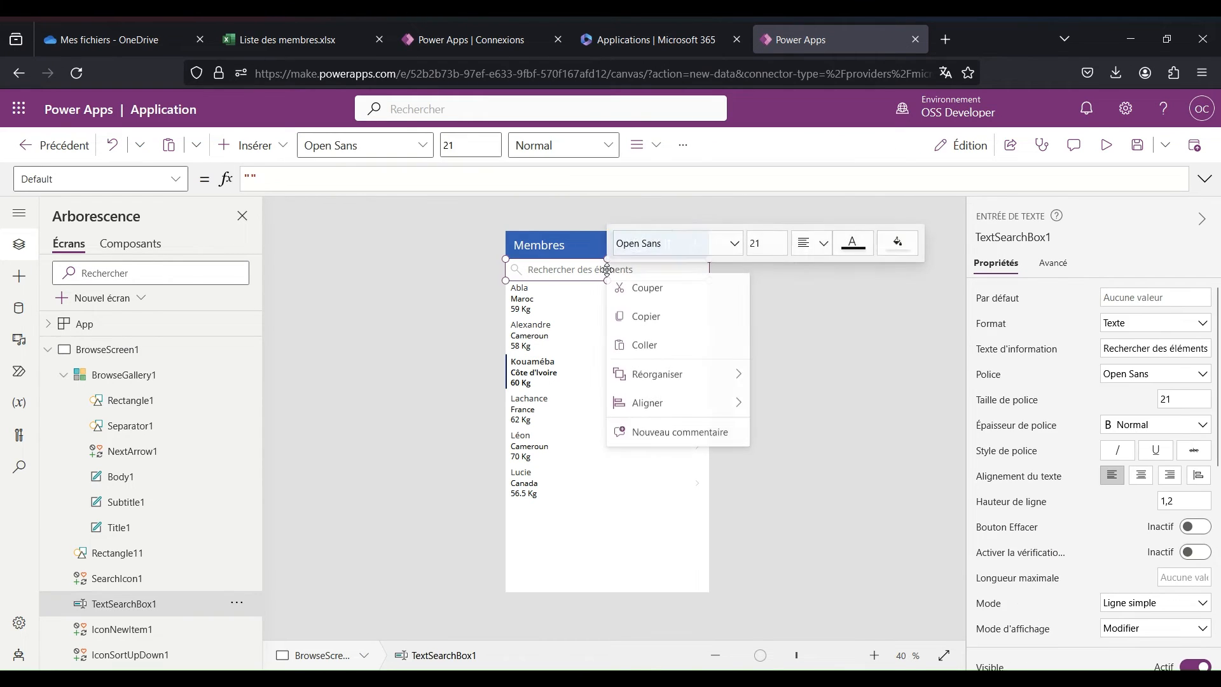
pyautogui.click(656, 347)
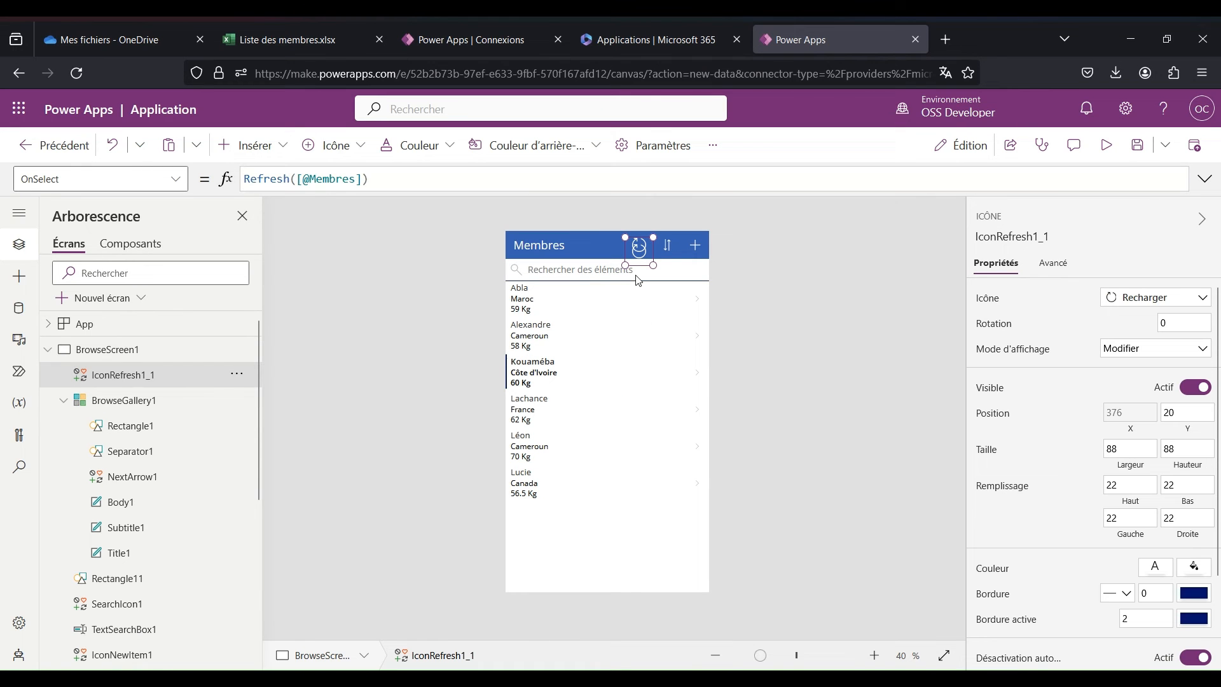
pyautogui.moveTo(639, 252); pyautogui.dragTo(615, 247)
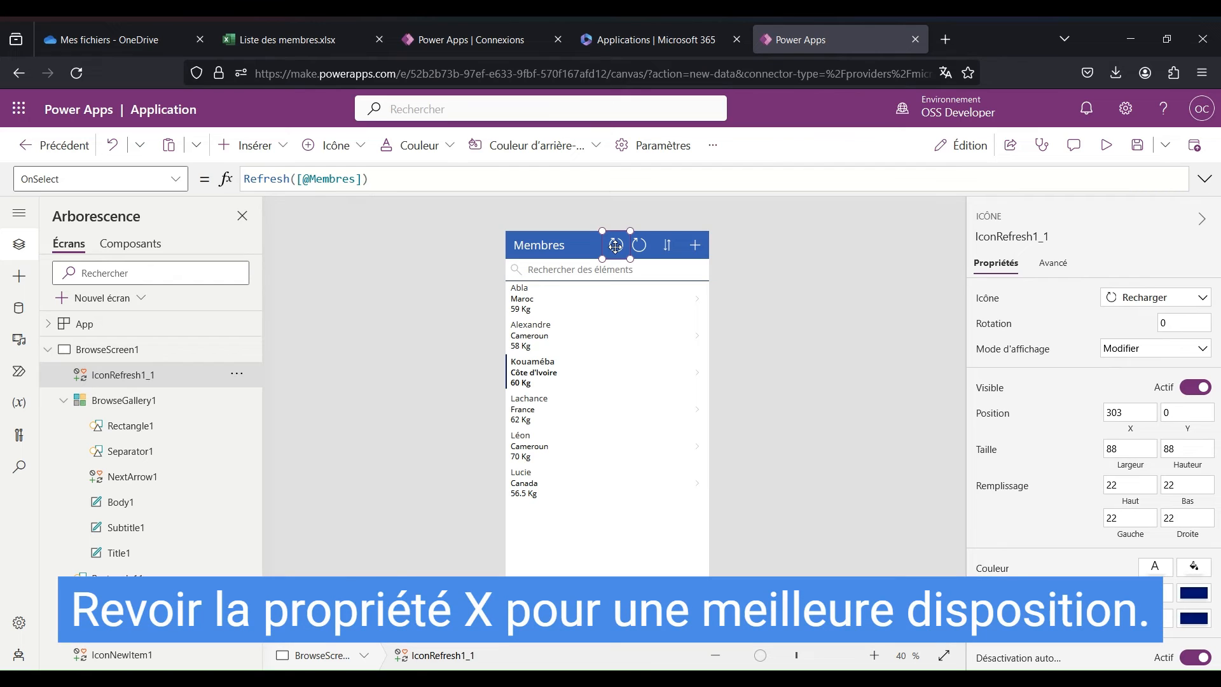
# Change the symbol of the copied header icon to Informations
pyautogui.click(1143, 299)
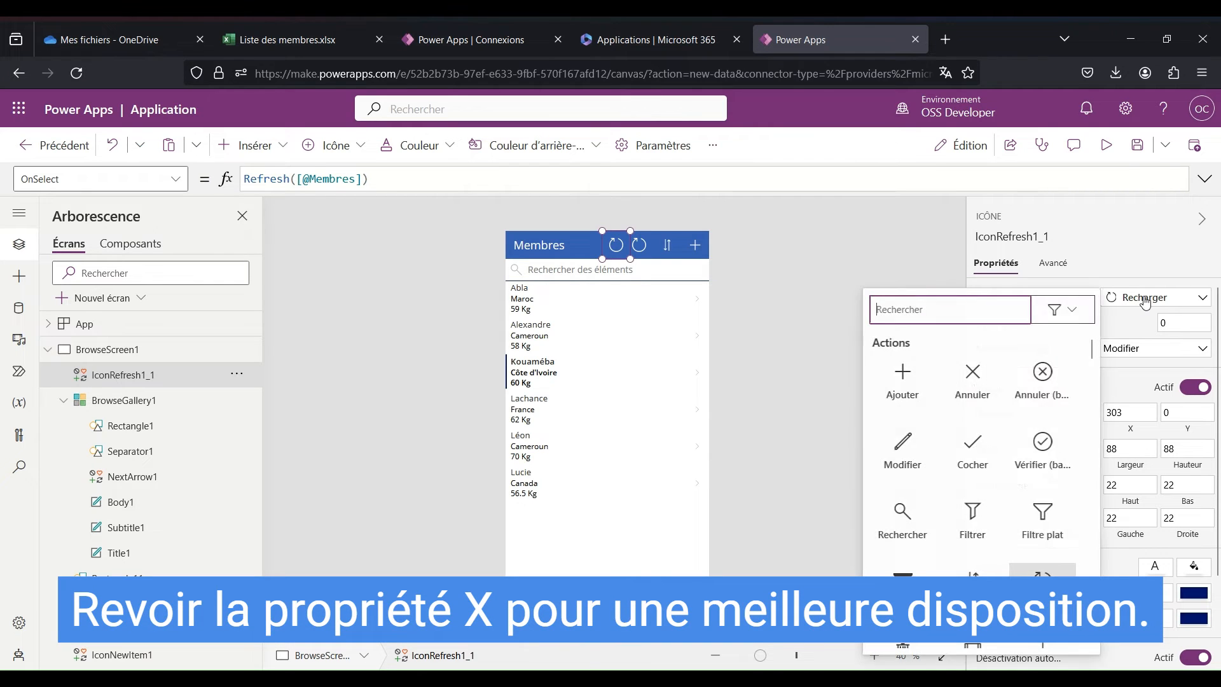
pyautogui.write('info')
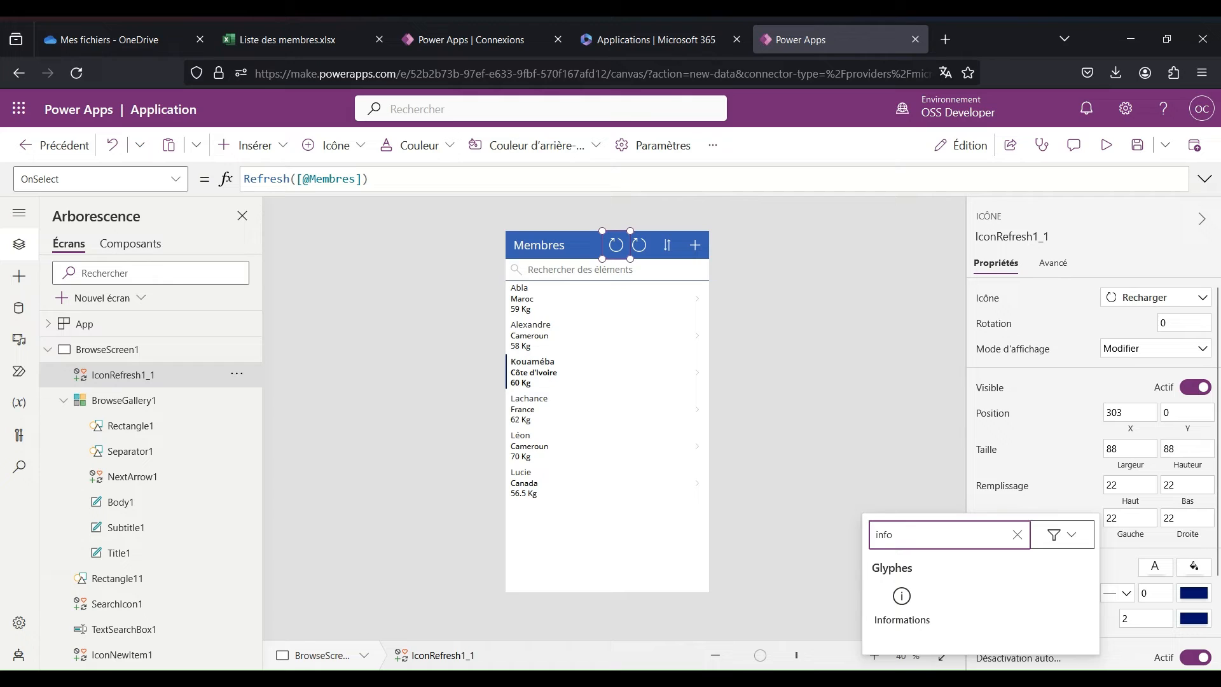
pyautogui.click(902, 604)
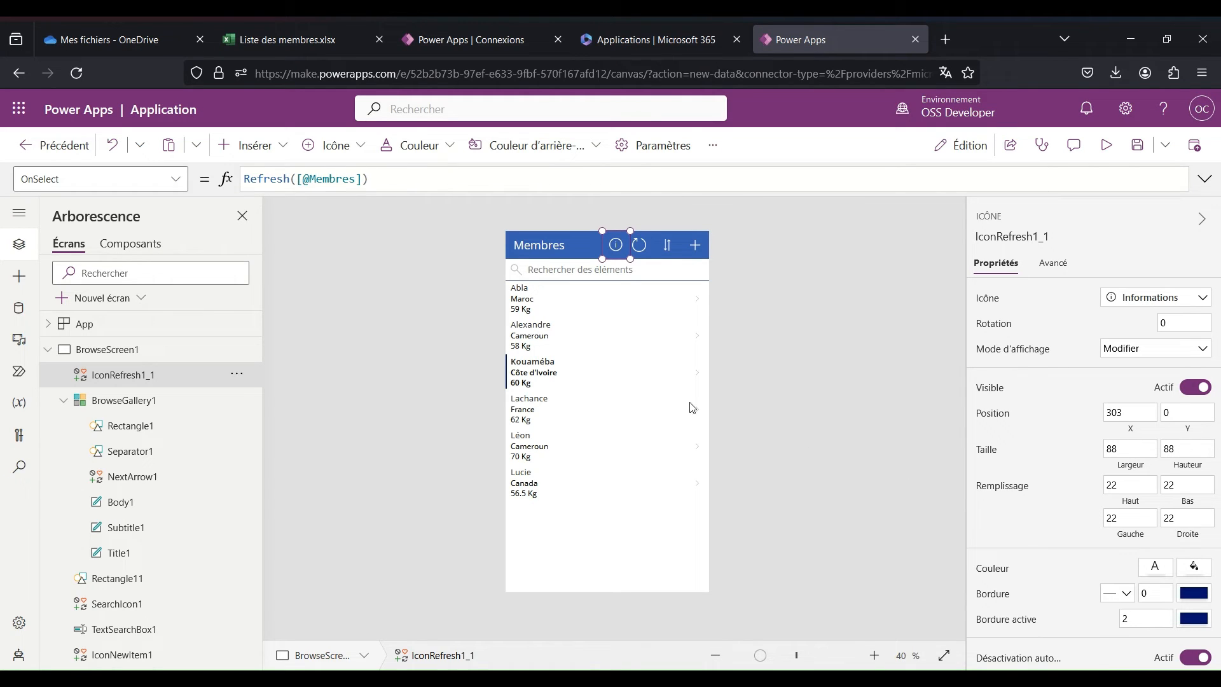
# Set the OnSelect property of the information icon to Navigate(AboutScreen)
pyautogui.tripleClick(280, 177)
pyautogui.write('Na')
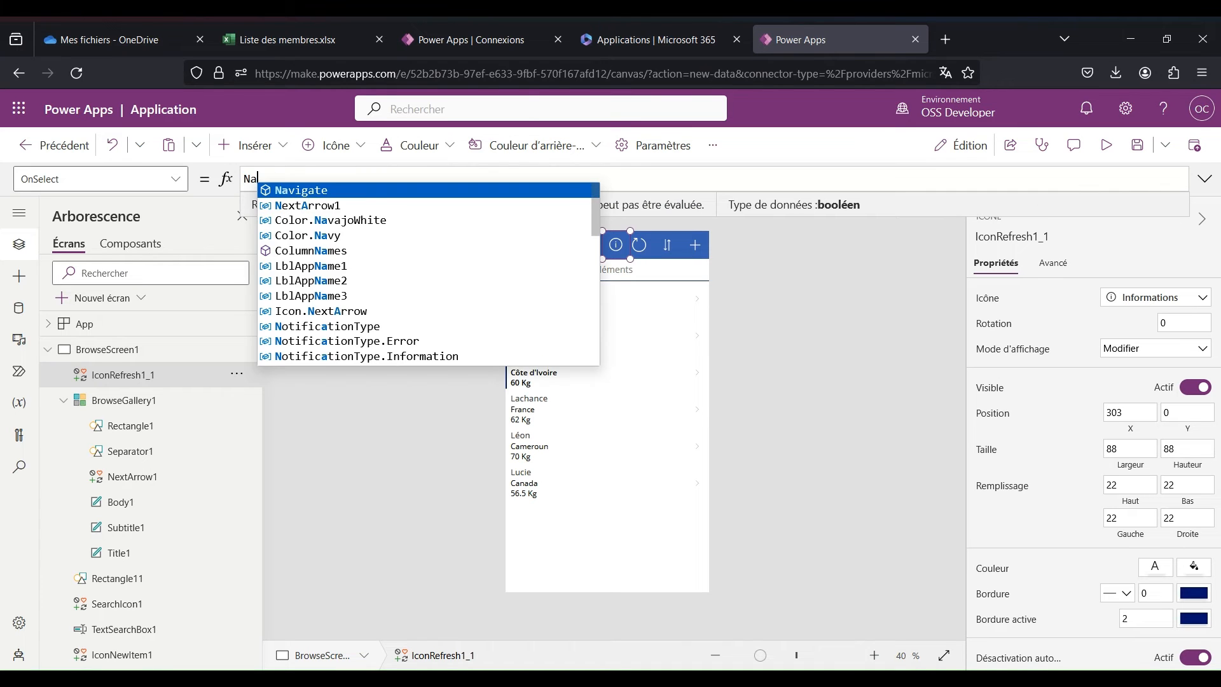
pyautogui.write('vigate(')
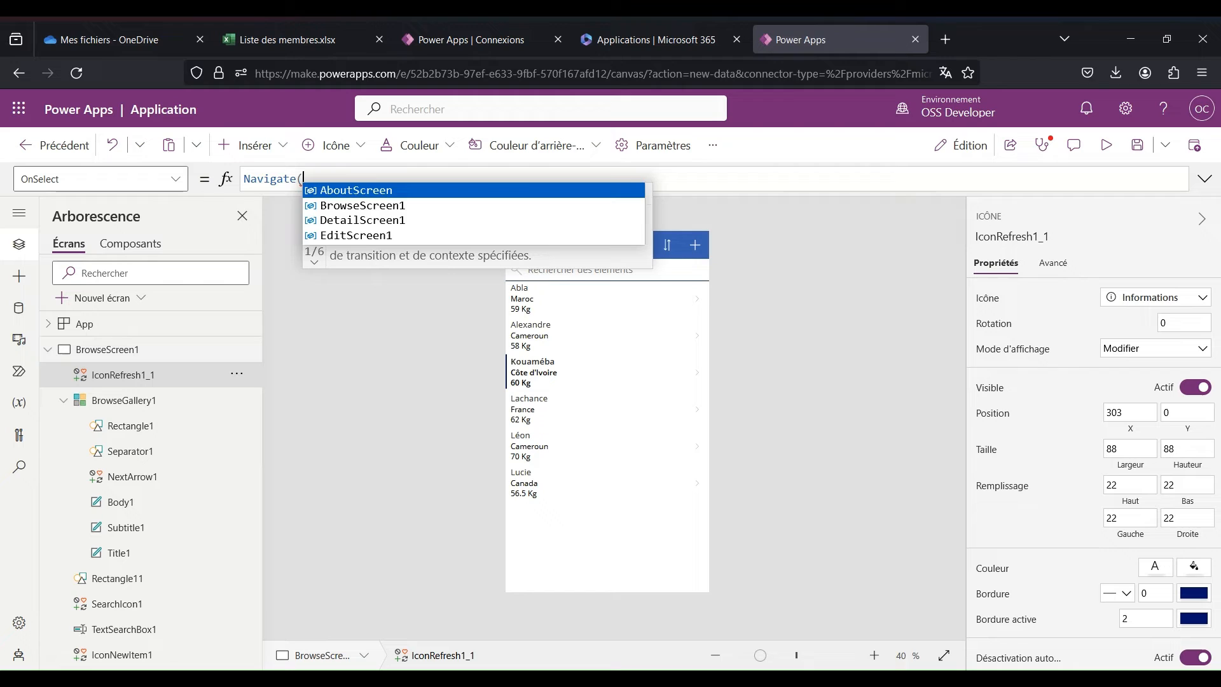
pyautogui.press('Tab')
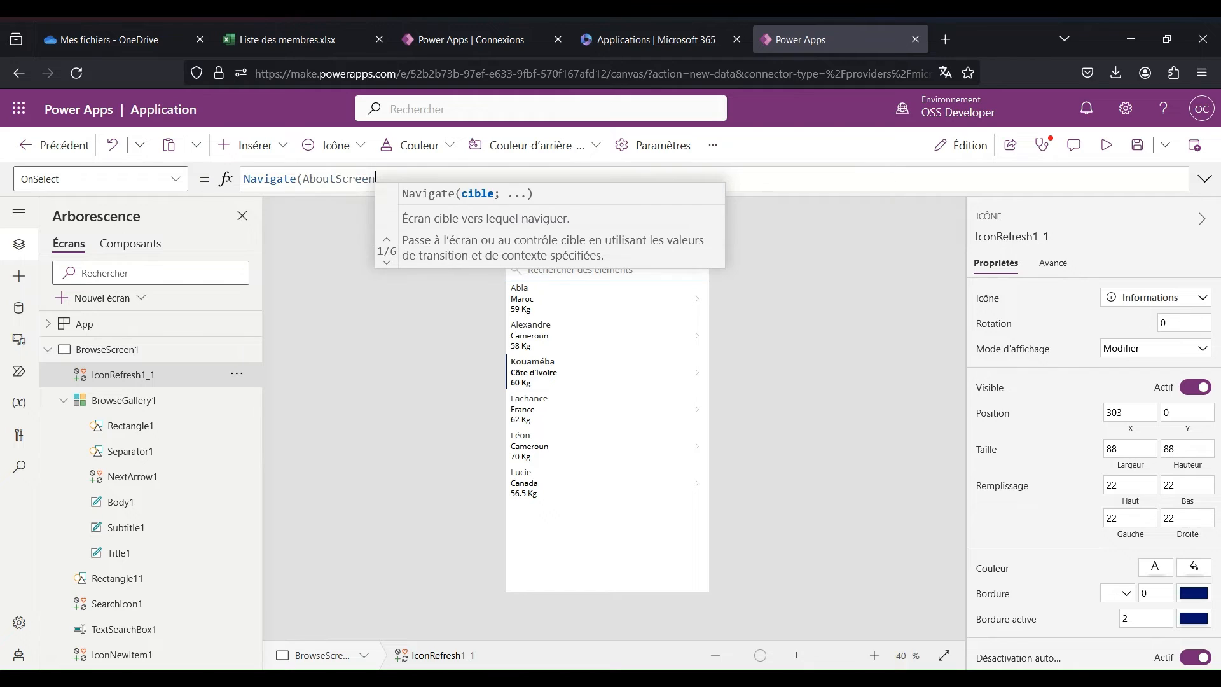
pyautogui.write(')')
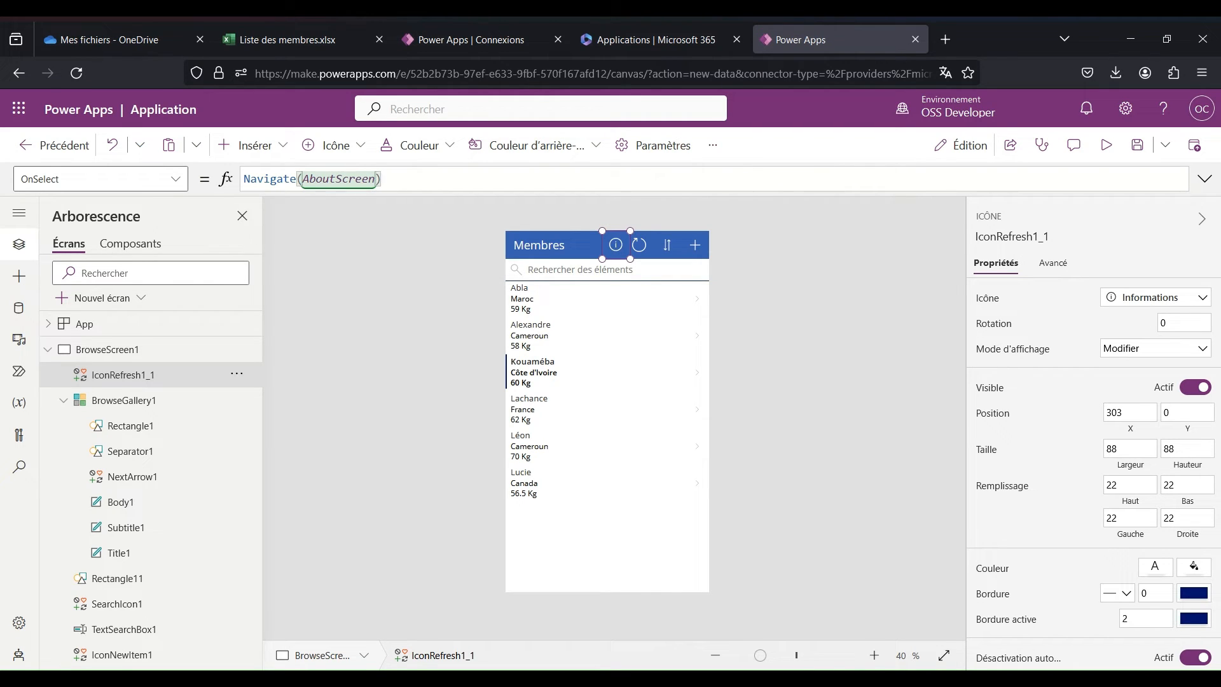
# Test the navigation to AboutScreen and back with < Retour, in the editor and in the app preview
pyautogui.press('alt')
pyautogui.keyDown('alt'); pyautogui.click(616, 248); pyautogui.keyUp('alt')
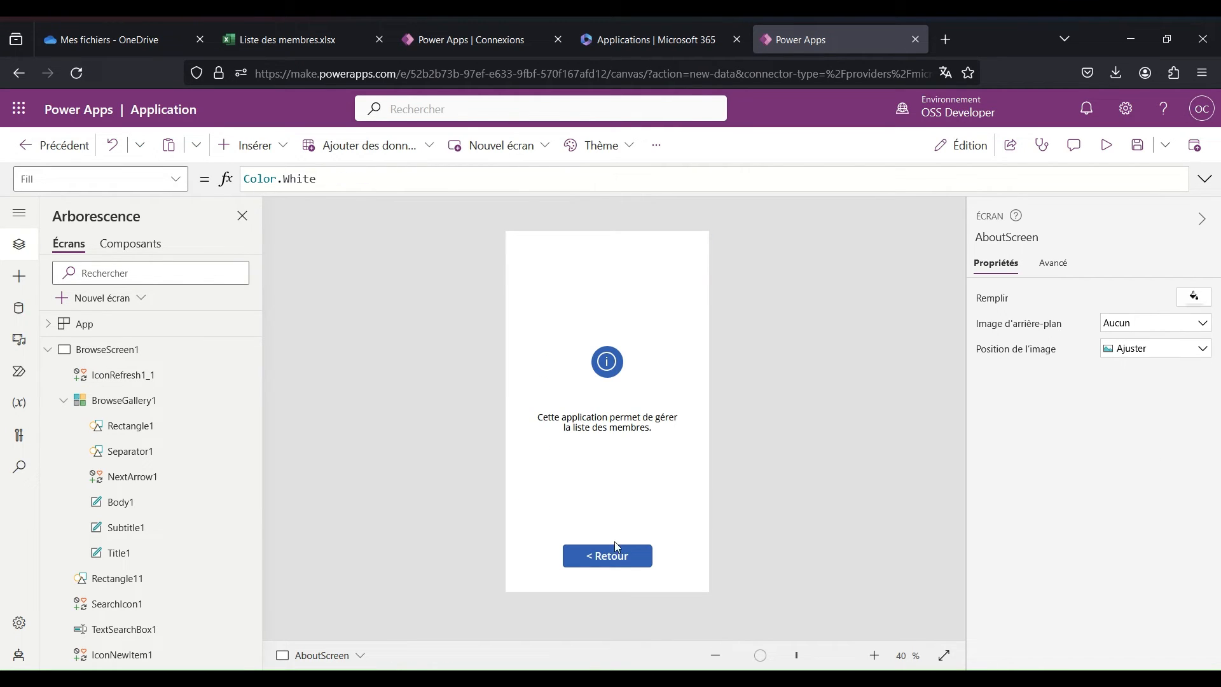
pyautogui.keyDown('alt'); pyautogui.click(612, 562); pyautogui.keyUp('alt')
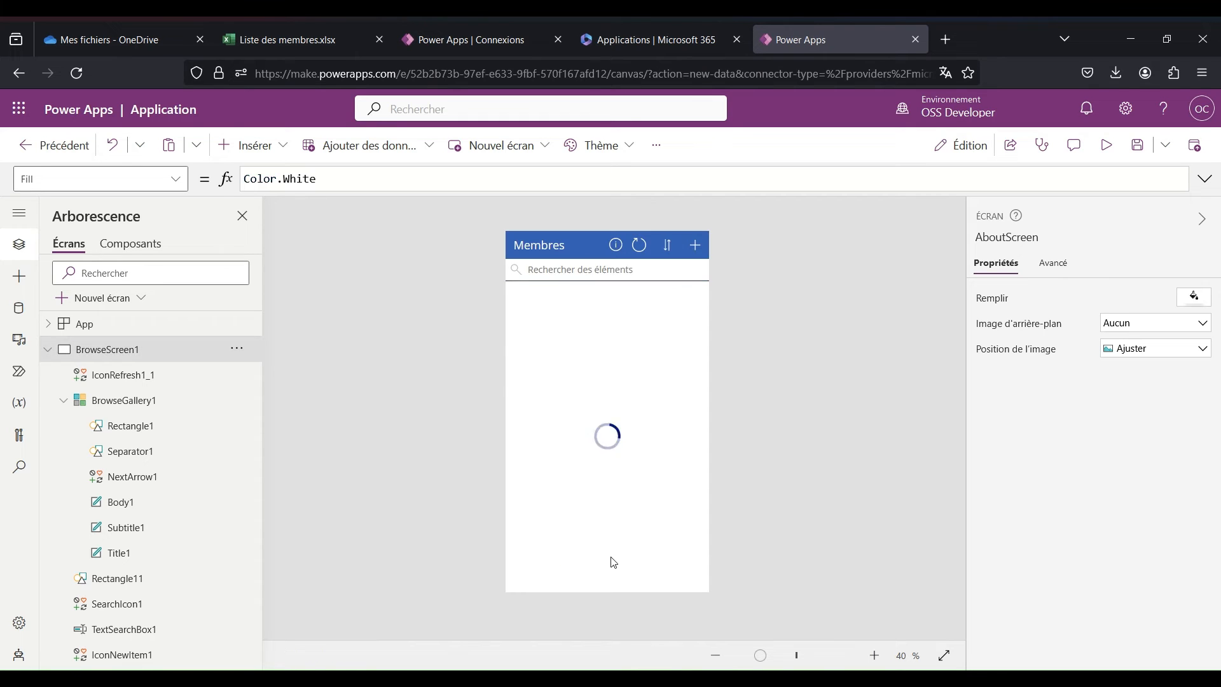
pyautogui.click(1107, 146)
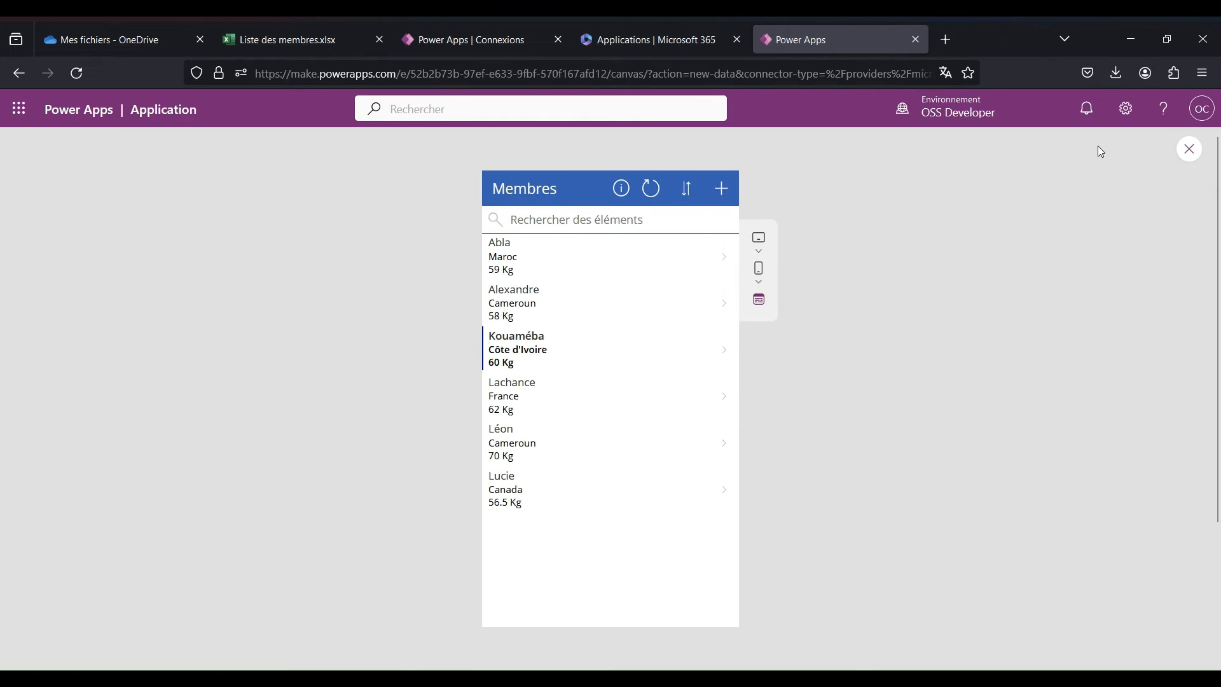
pyautogui.click(620, 192)
pyautogui.click(624, 584)
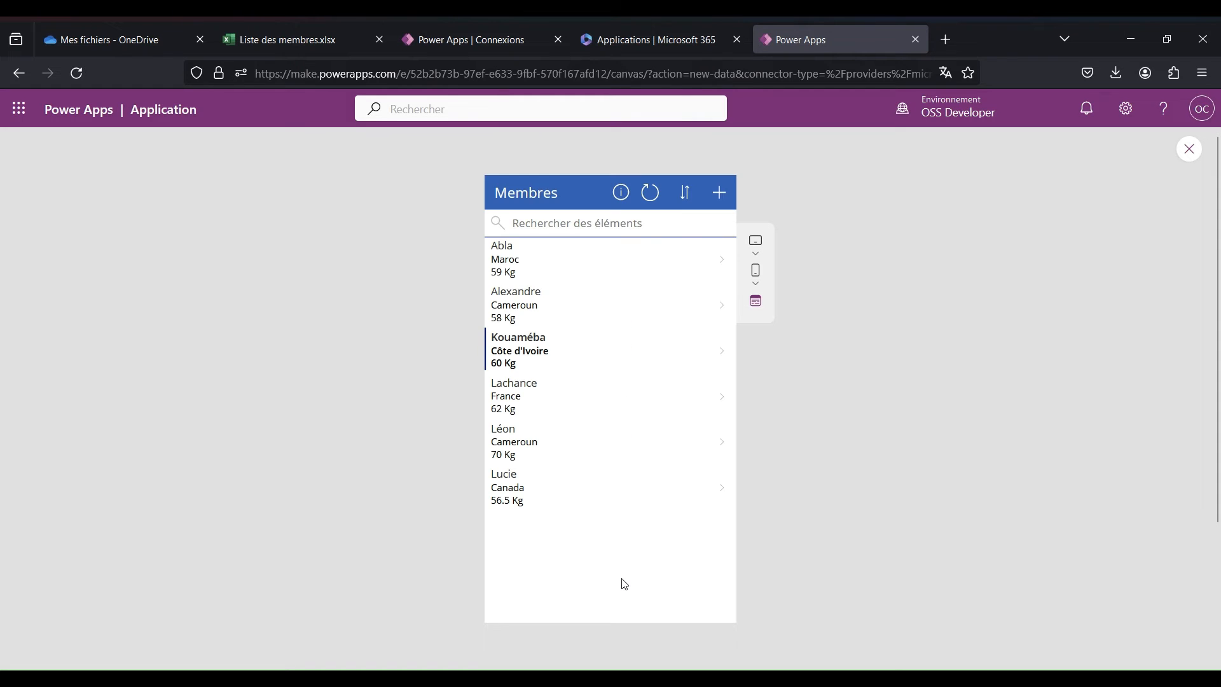
pyautogui.click(1189, 150)
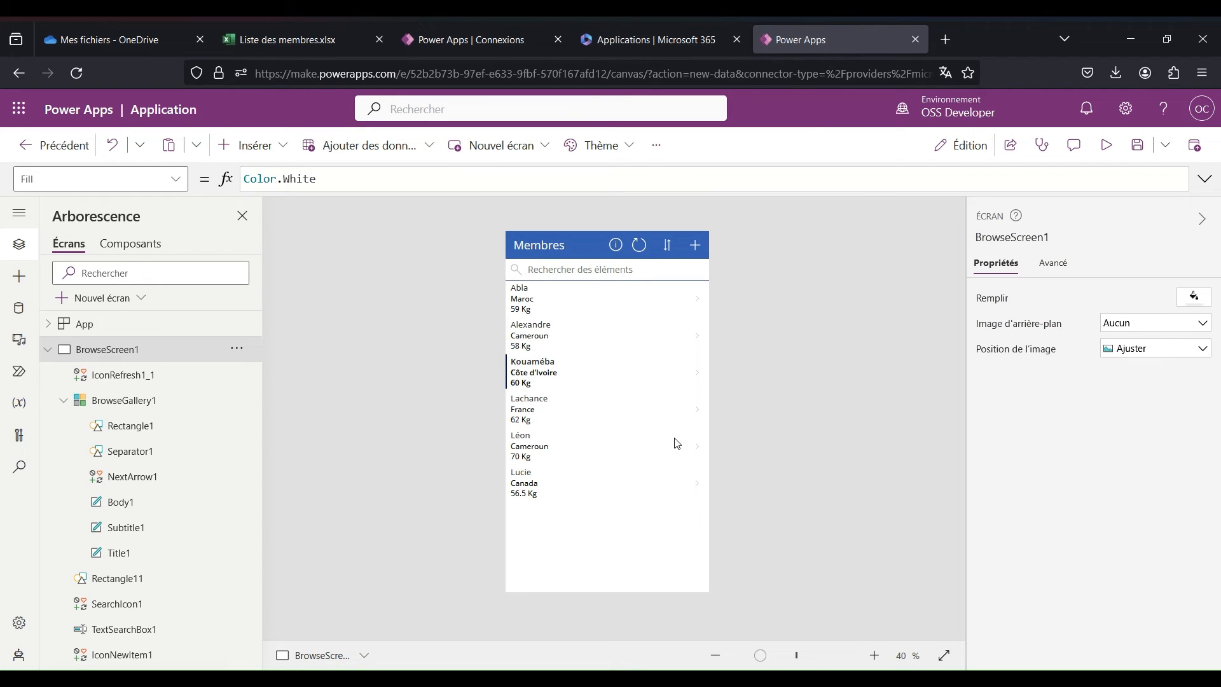
pyautogui.click(945, 39)
pyautogui.write('https://learn.microsoft.com/fr-fr/power-platform/power-fx/formula-reference')
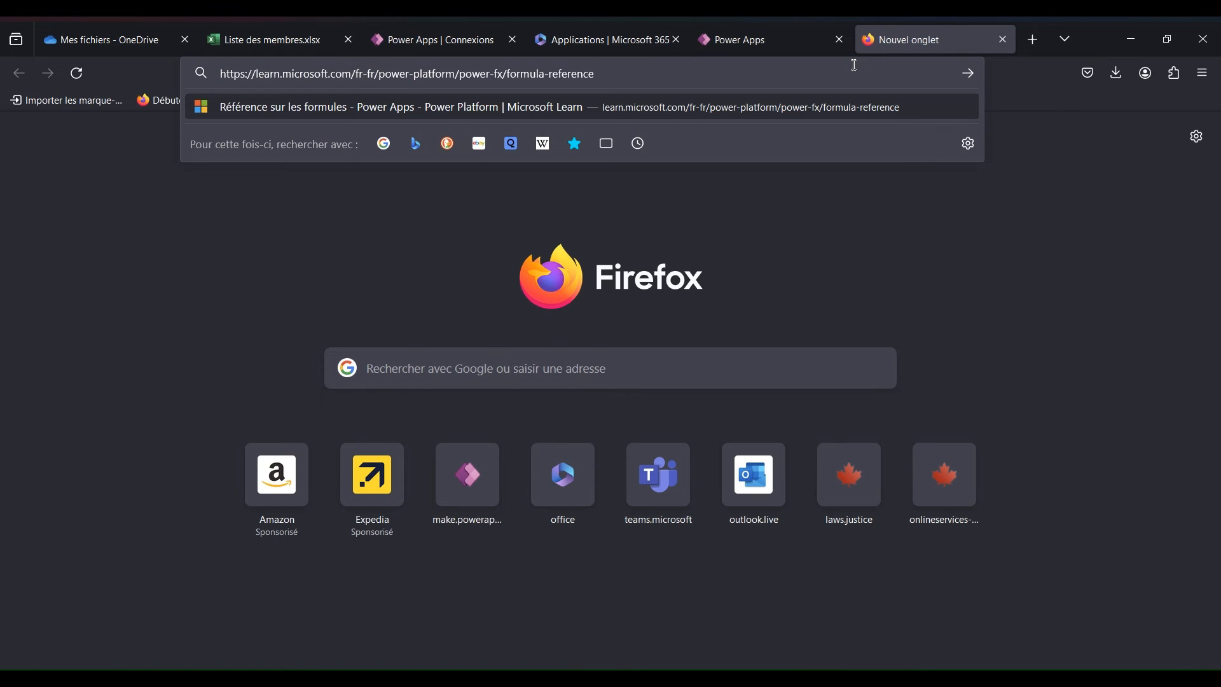
pyautogui.press('Return')
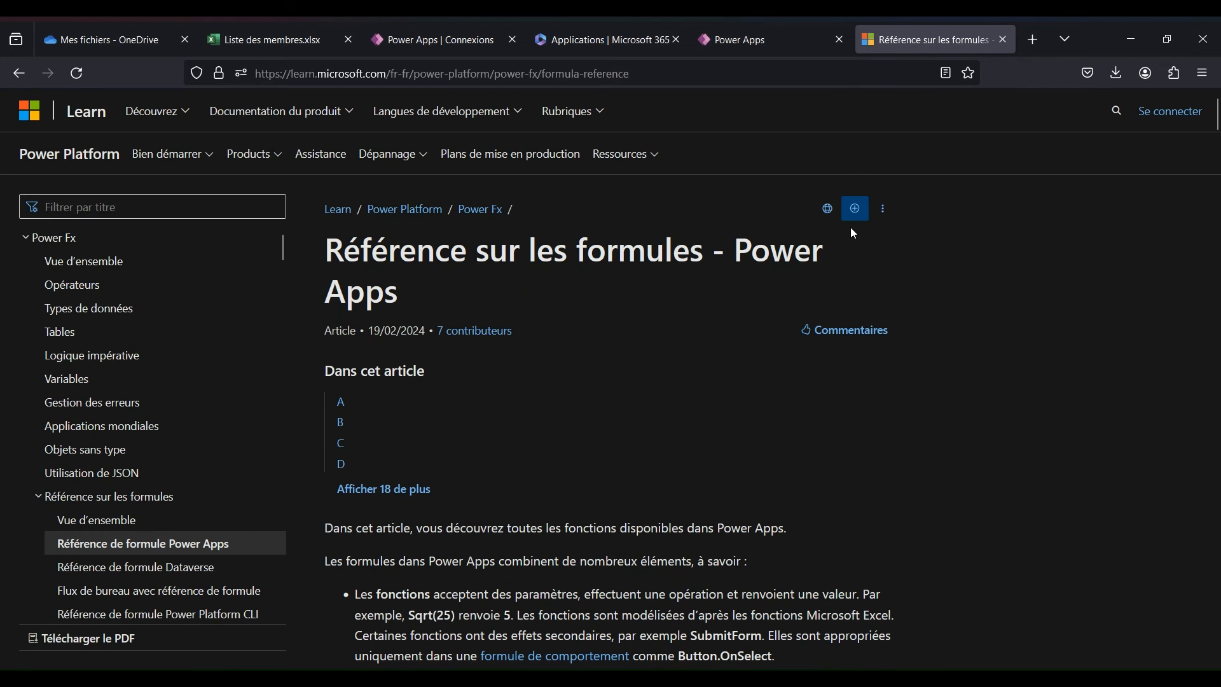
pyautogui.scroll(-15, 894, 276)
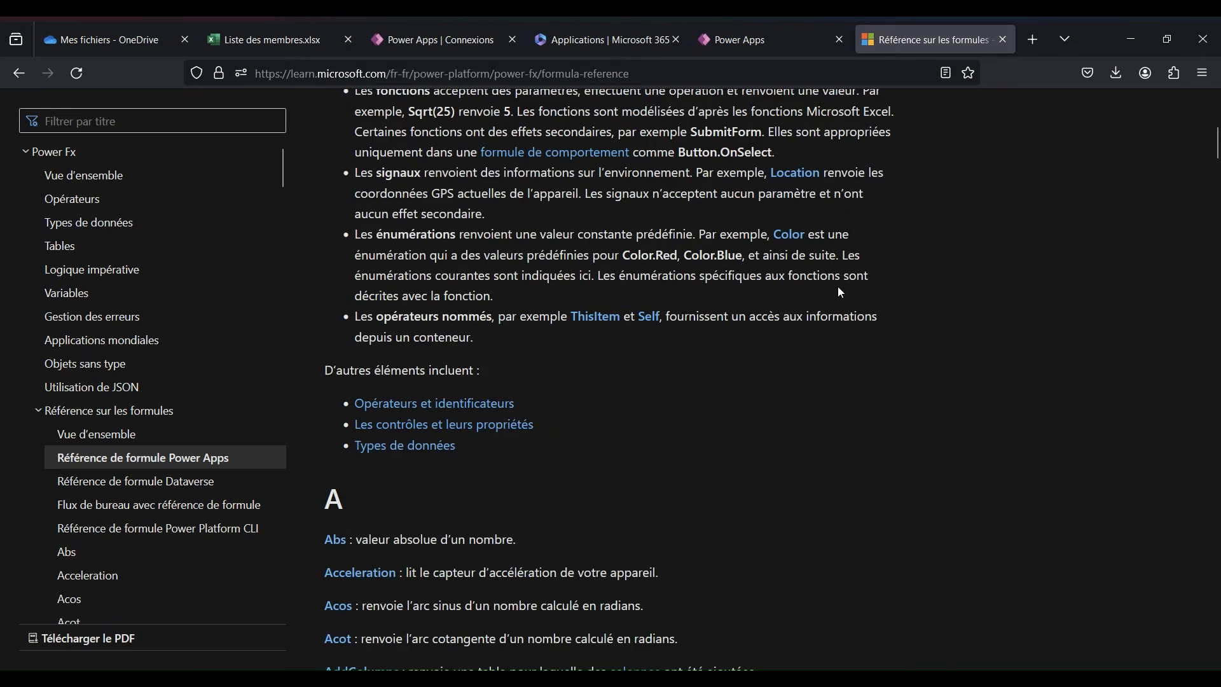
pyautogui.scroll(-20, 837, 292)
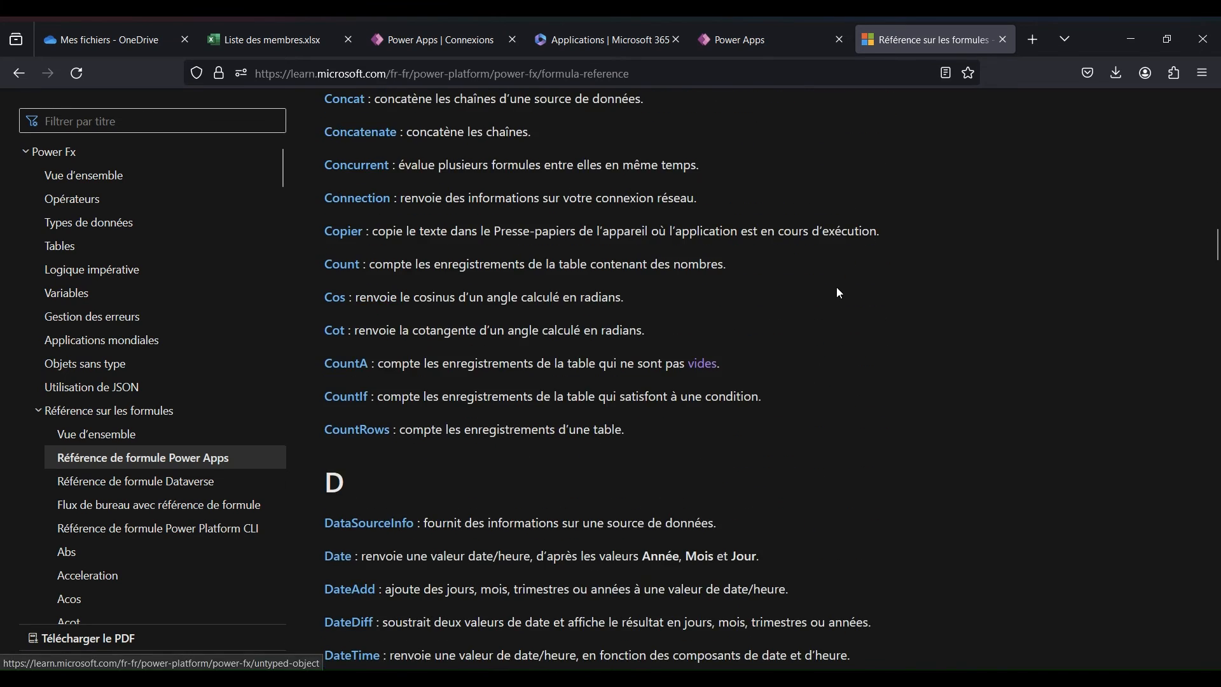
pyautogui.scroll(-20, 838, 288)
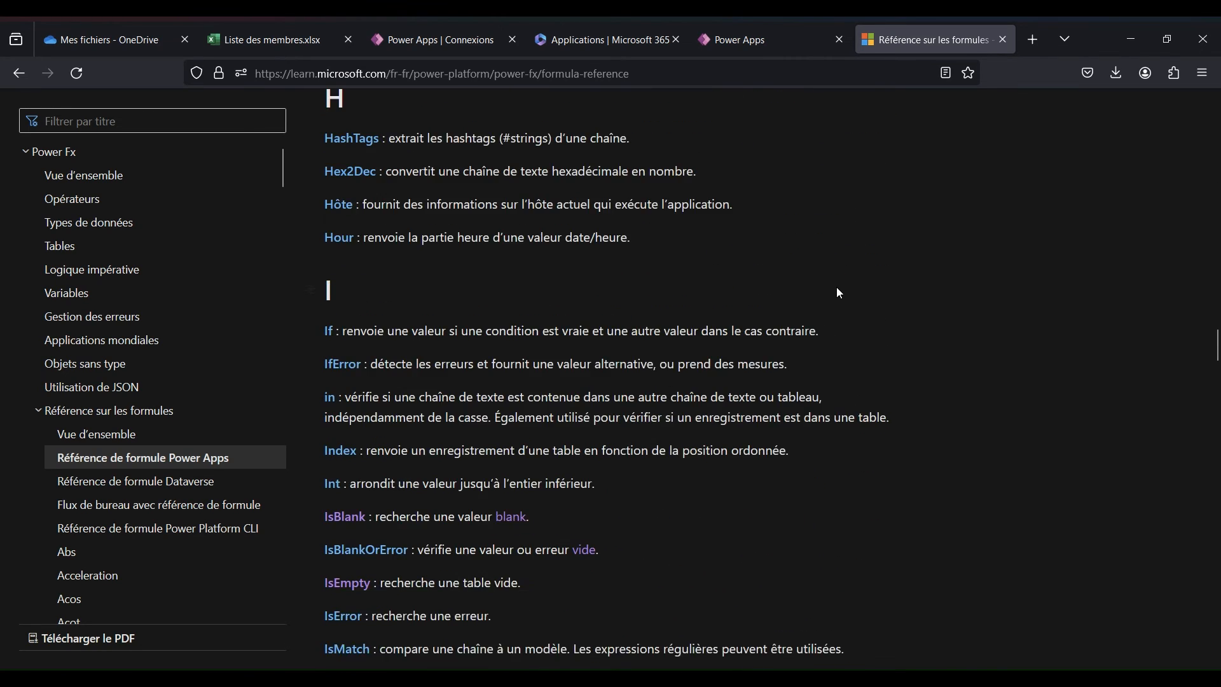
pyautogui.scroll(-15, 839, 293)
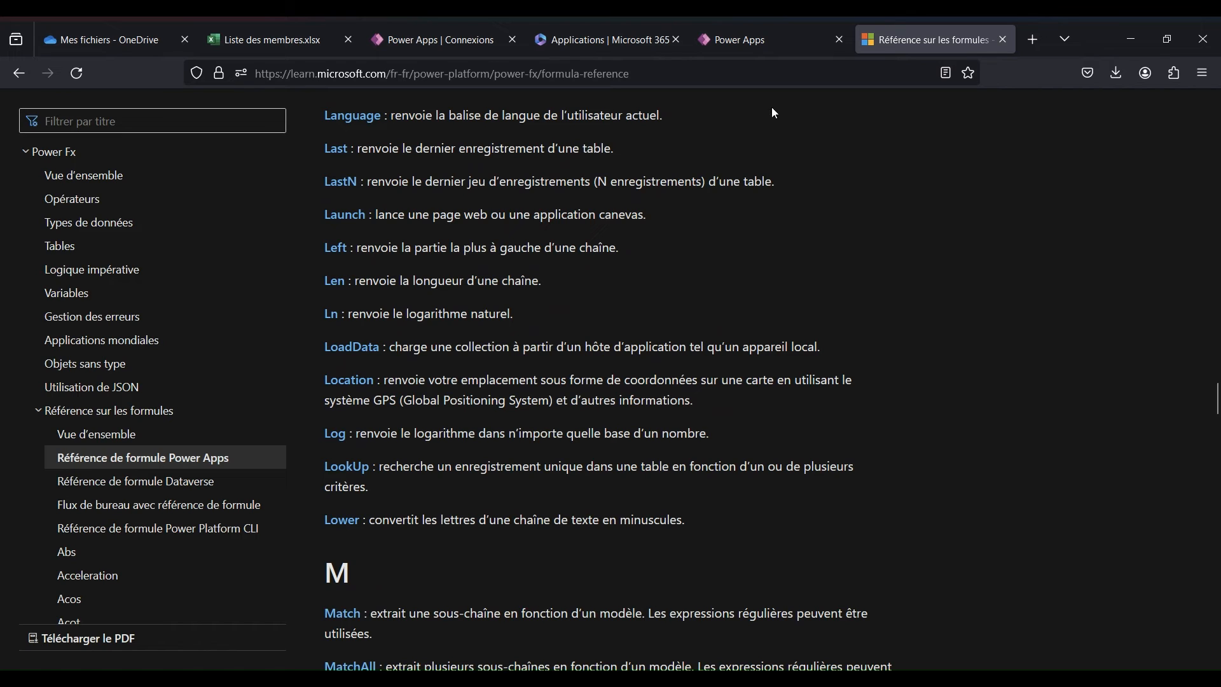
# Switch back to the Power Apps editor, expand the side navigation and examine the insertable components and the Membres data source
pyautogui.click(762, 36)
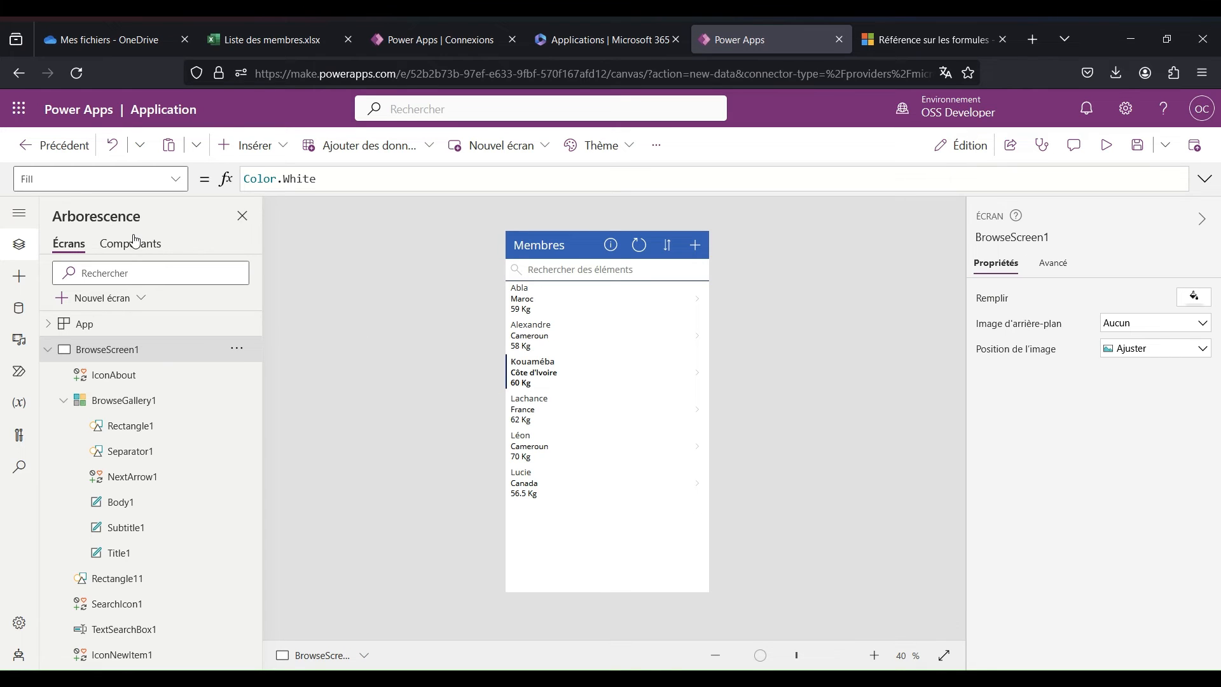
pyautogui.click(22, 215)
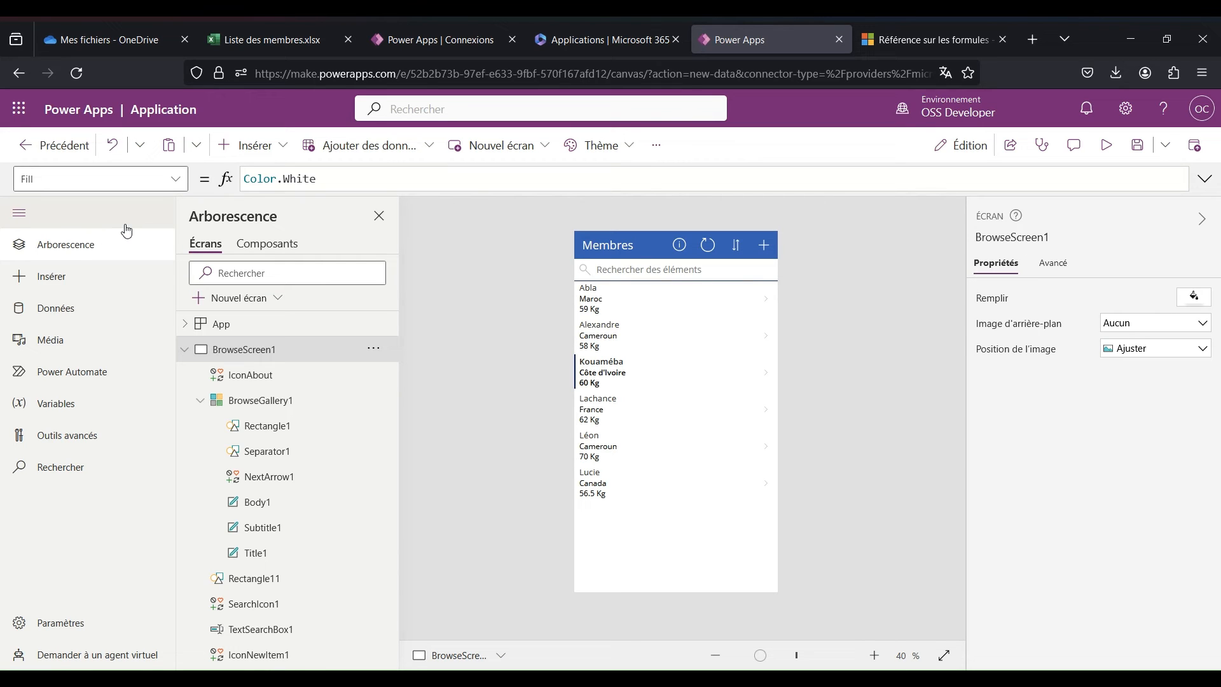
pyautogui.click(99, 278)
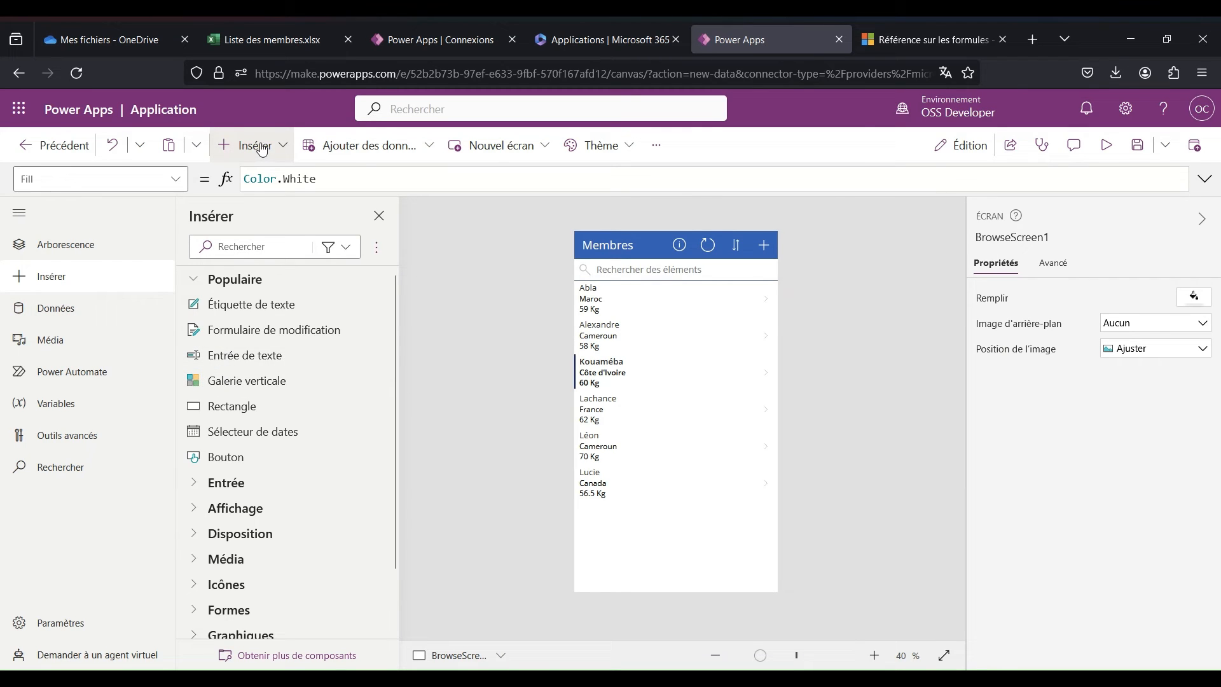
pyautogui.click(119, 311)
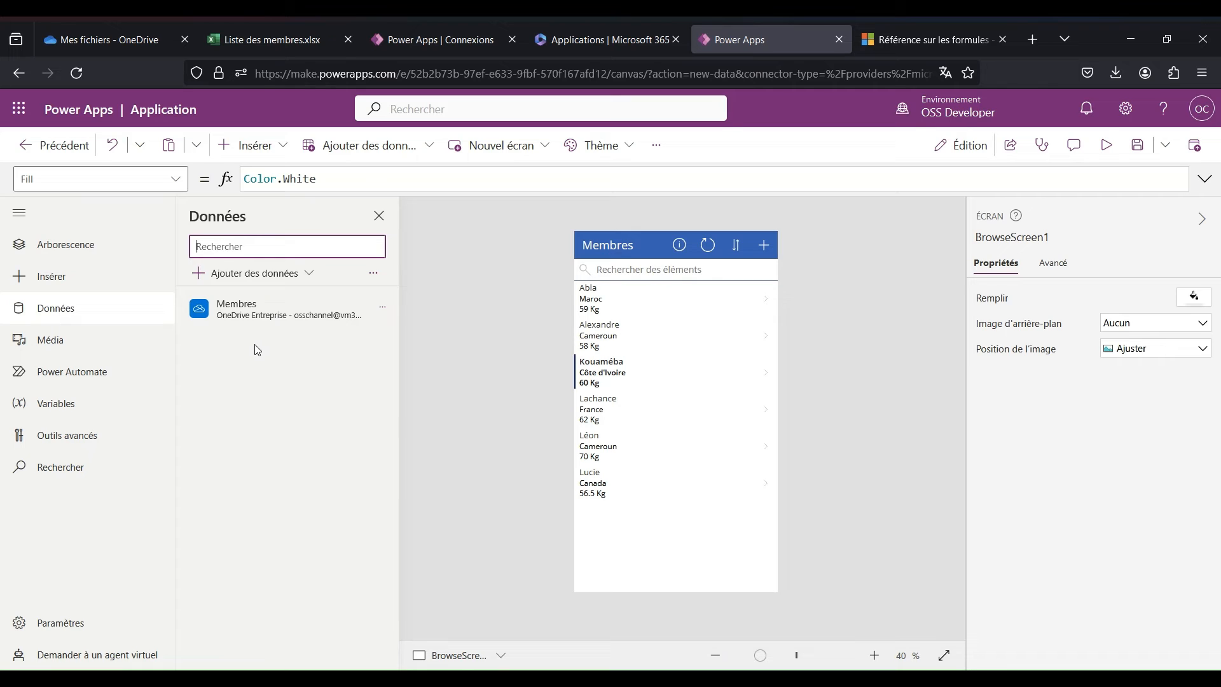
pyautogui.moveTo(251, 327)
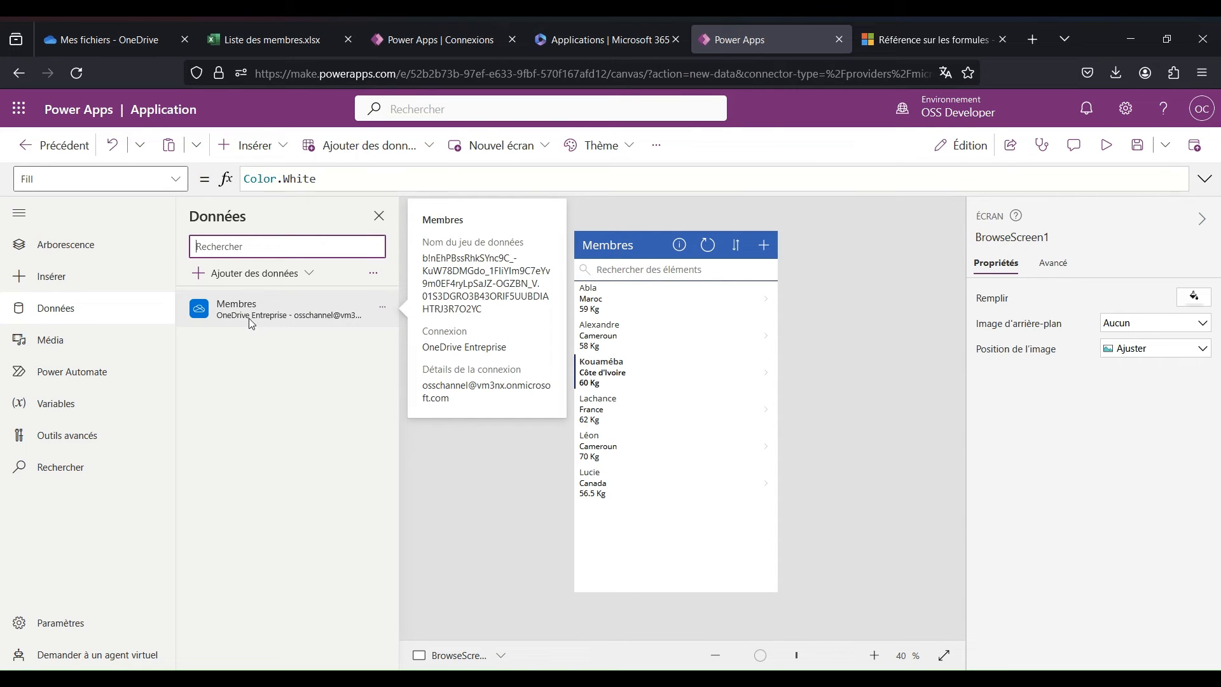
# Examine the editor's Média, Power Automate, Variables and Outils avancés sections
pyautogui.click(102, 345)
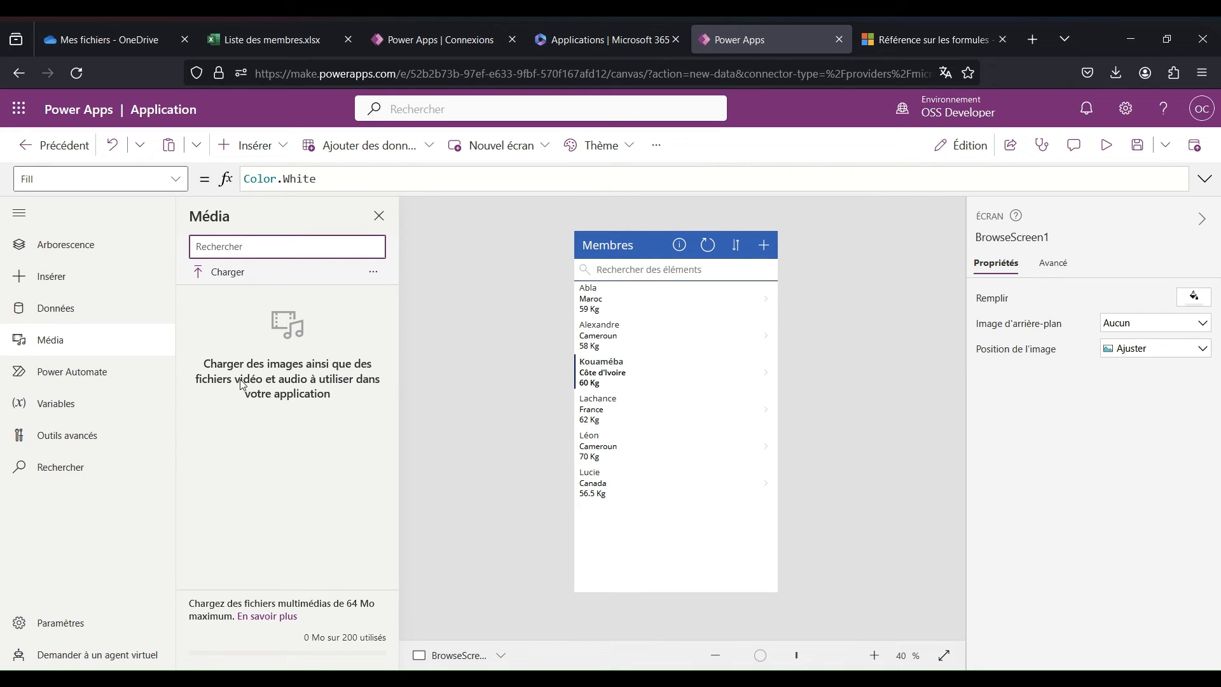
pyautogui.click(94, 377)
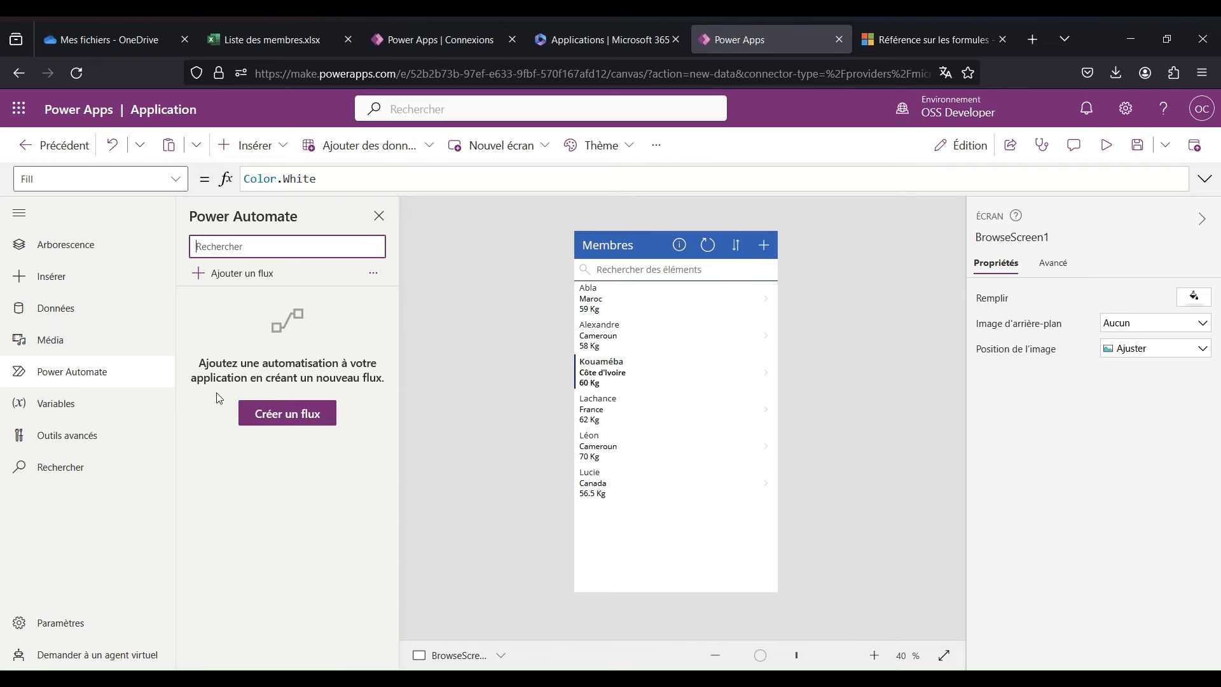
pyautogui.click(91, 408)
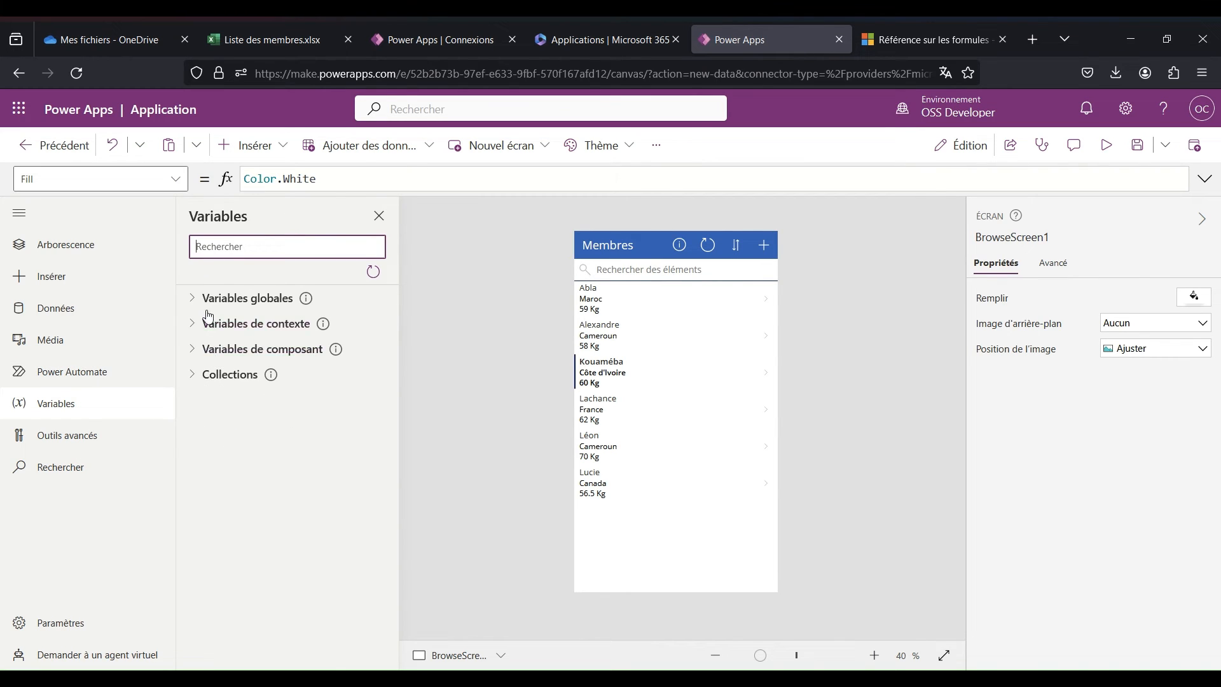
pyautogui.click(103, 439)
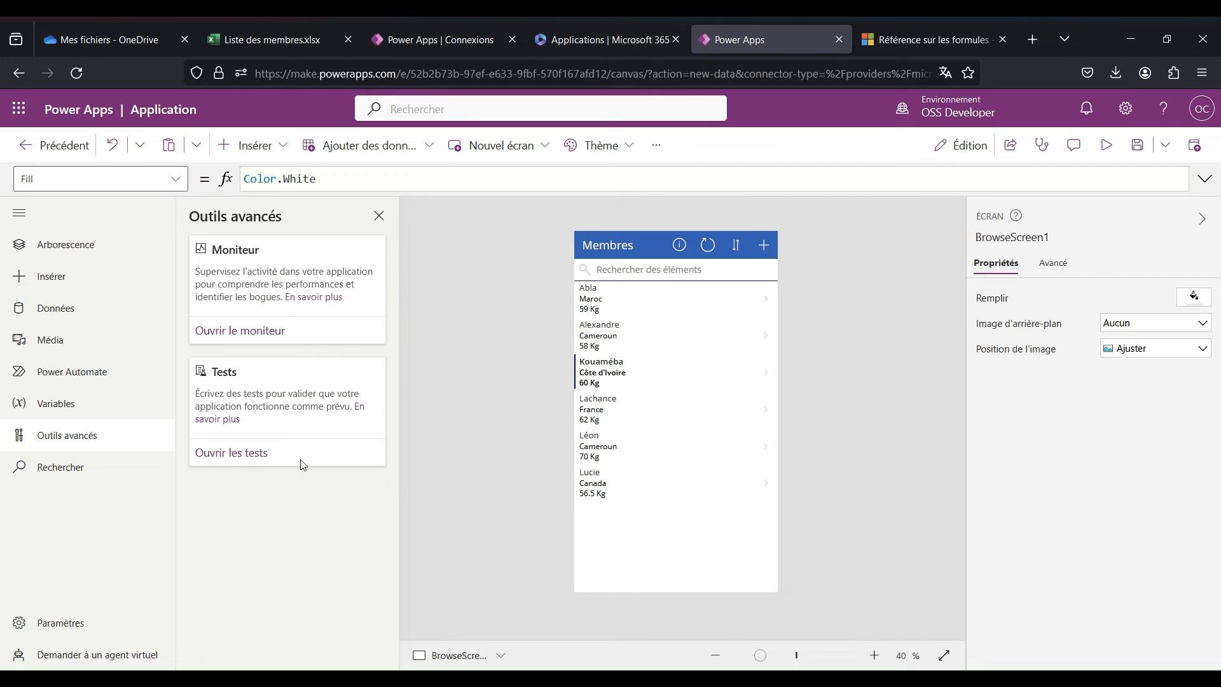
# Examine the editor's find and replace options
pyautogui.click(60, 470)
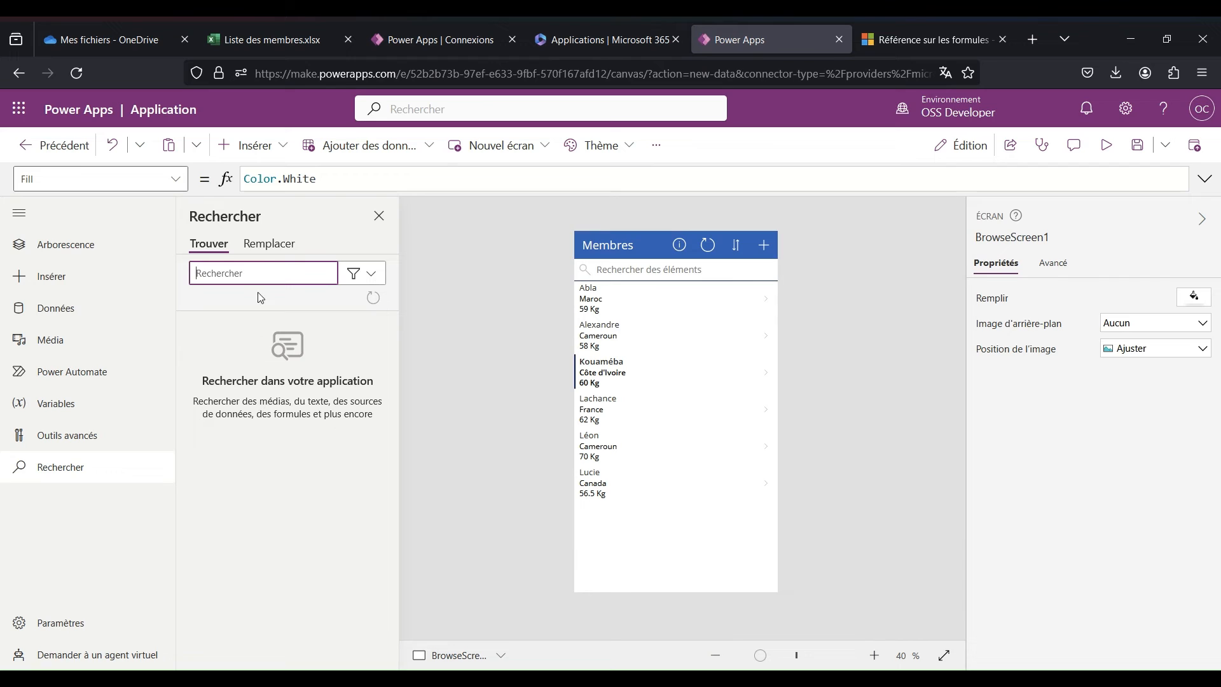
pyautogui.click(264, 252)
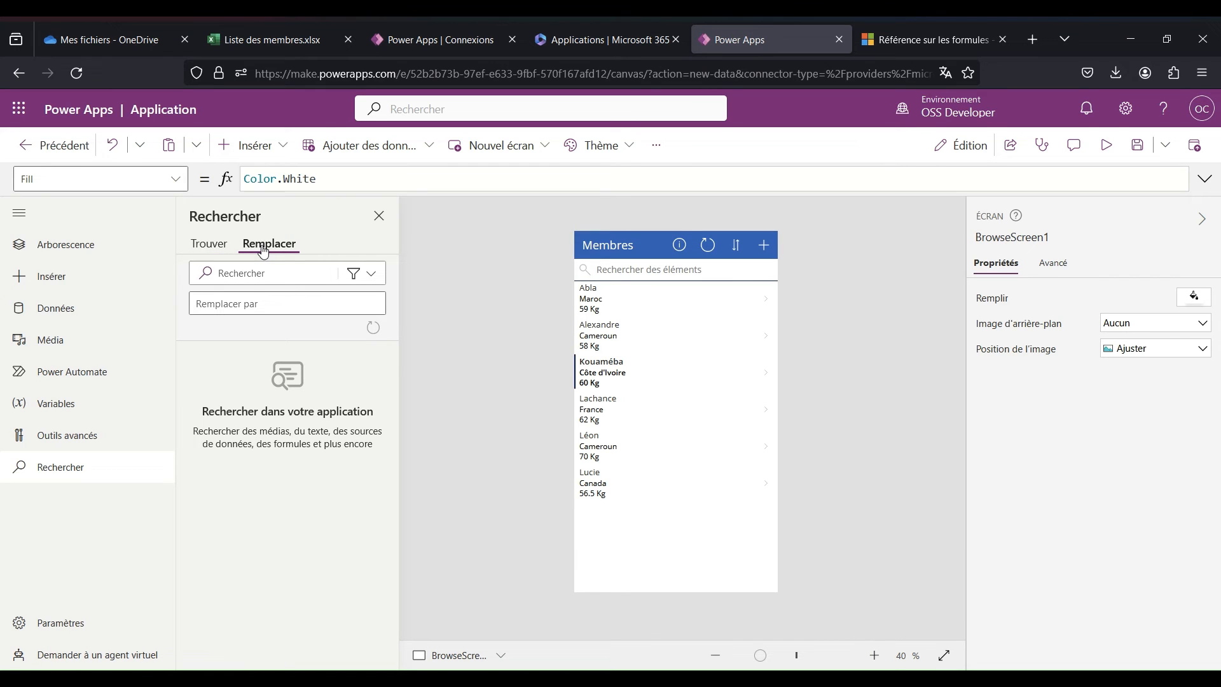
pyautogui.click(213, 252)
# Examine the app's general settings, including its name, description, icon choices, icon fill colours and automatic saving
pyautogui.click(91, 626)
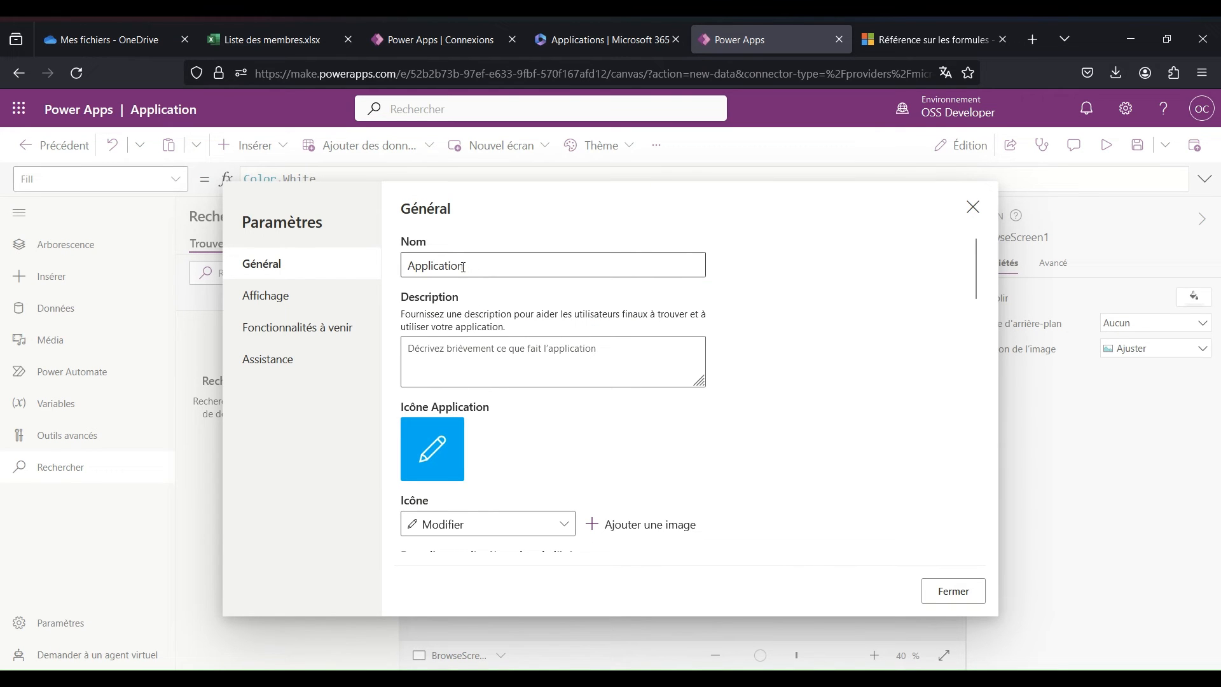
pyautogui.click(488, 352)
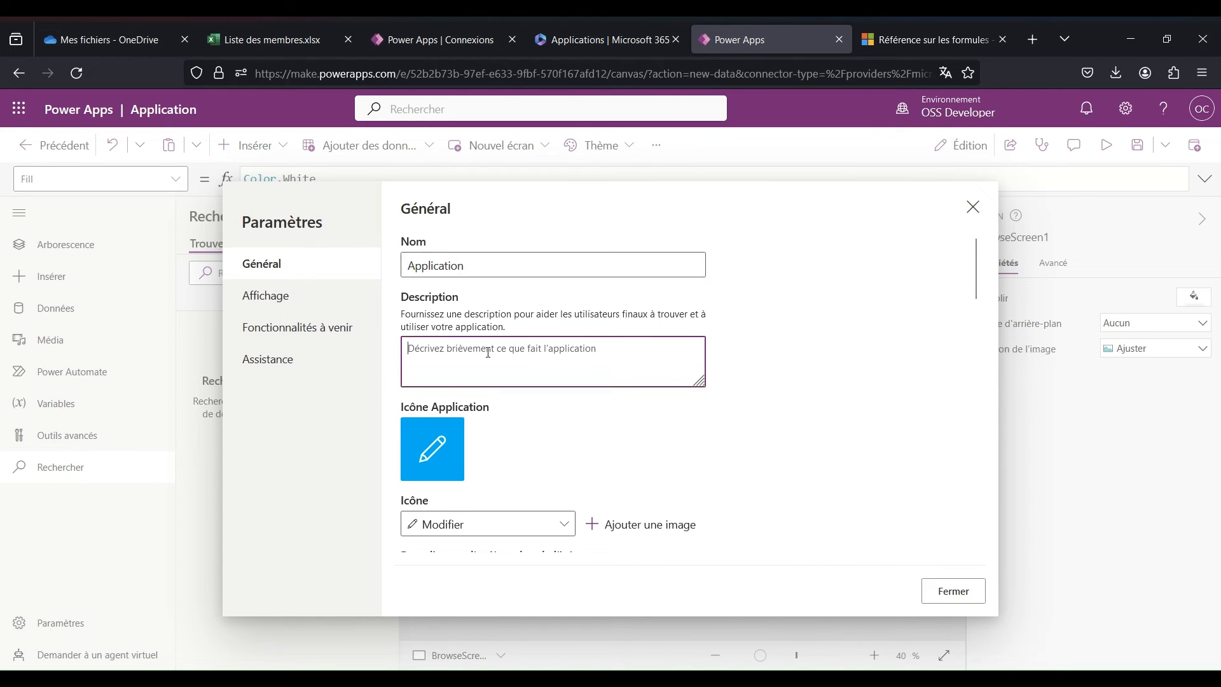
pyautogui.scroll(-2, 488, 352)
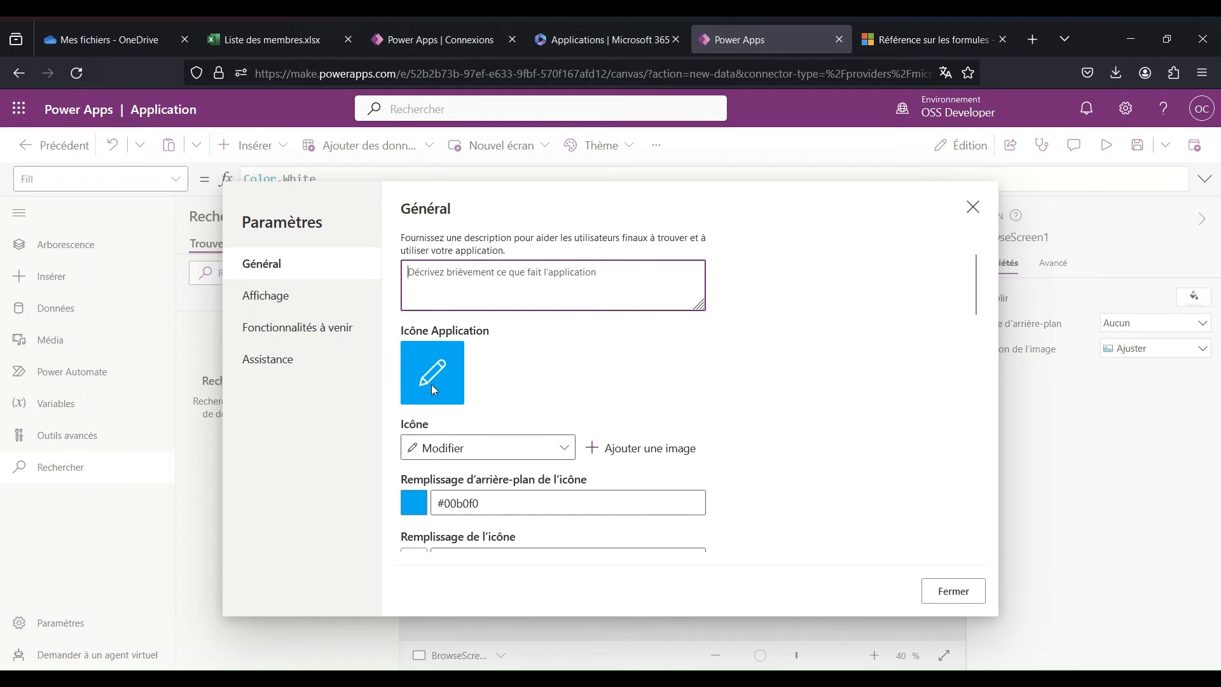
pyautogui.scroll(-2, 447, 390)
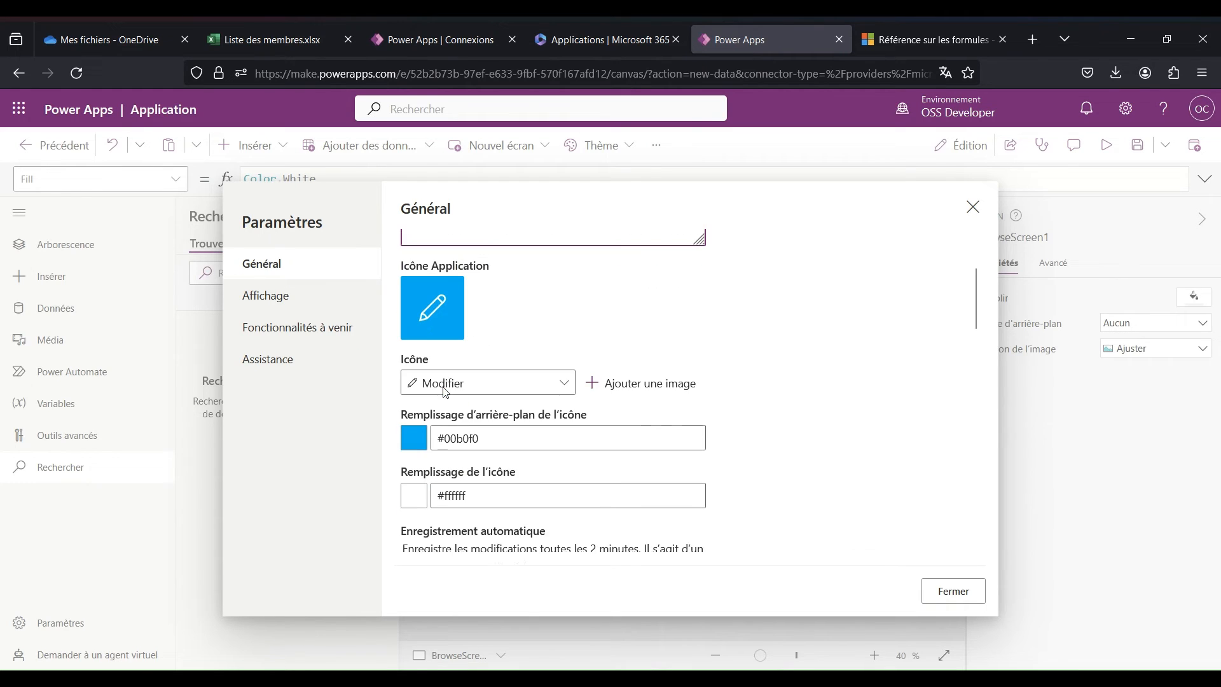
pyautogui.click(522, 373)
pyautogui.click(590, 324)
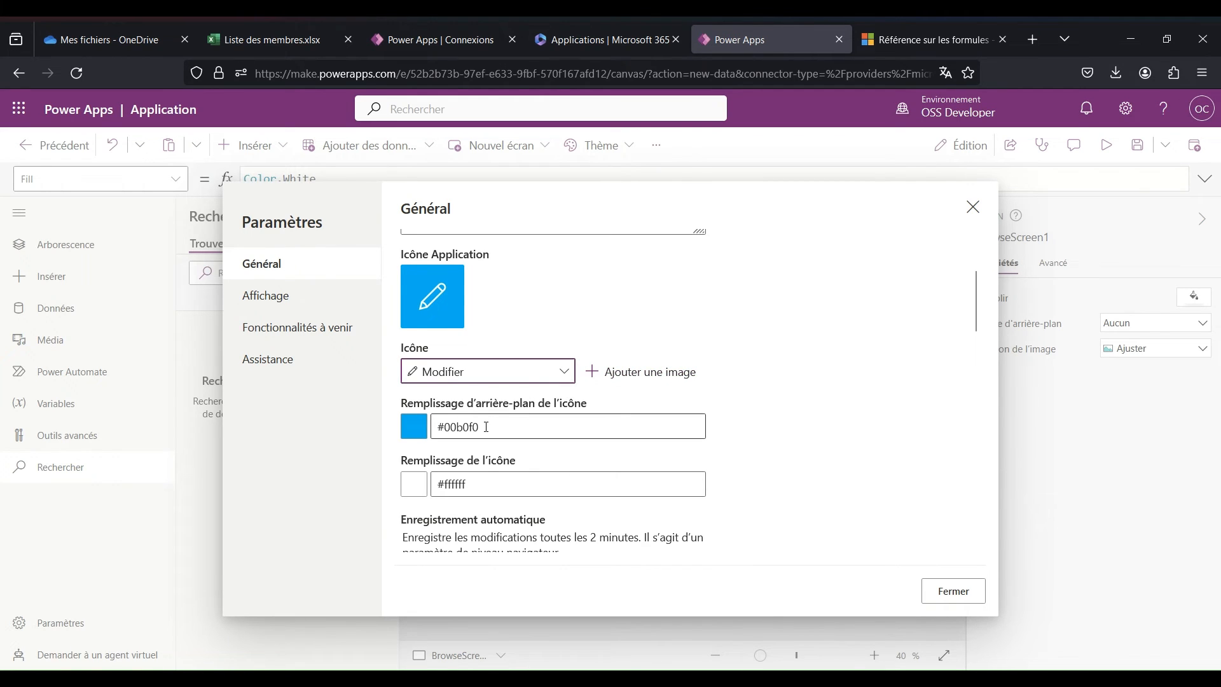
pyautogui.scroll(-2, 486, 429)
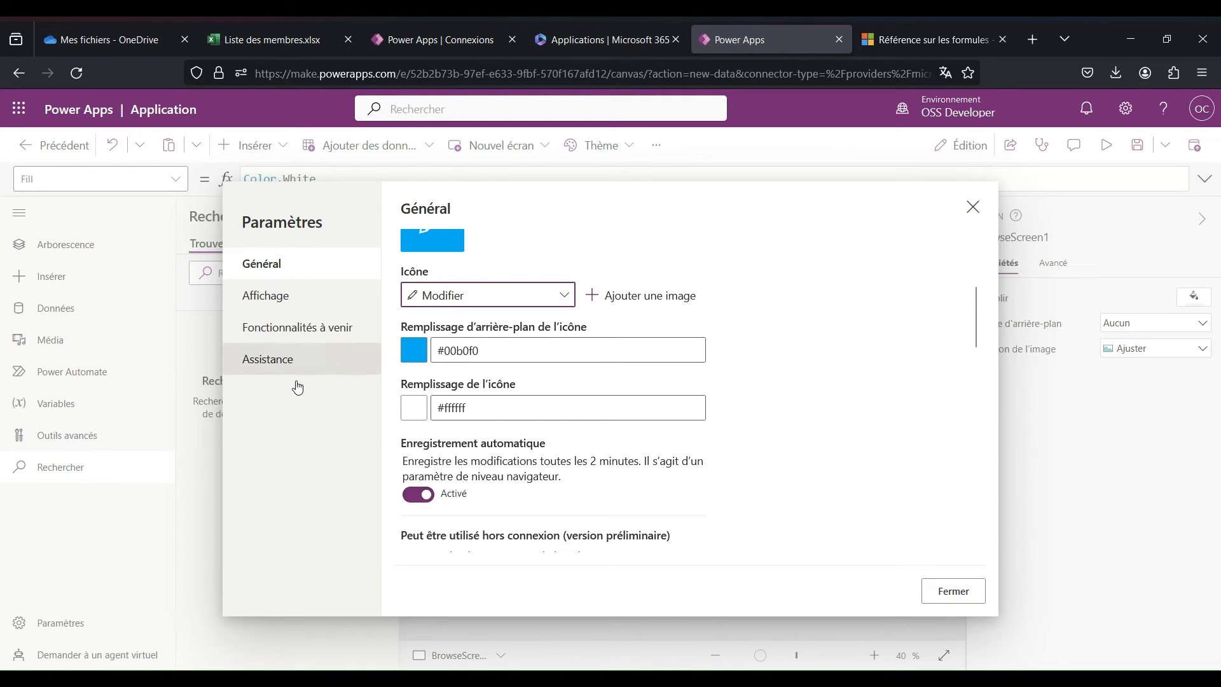
# Examine the app's display settings, including the available screen orientations and the scaling options
pyautogui.click(308, 299)
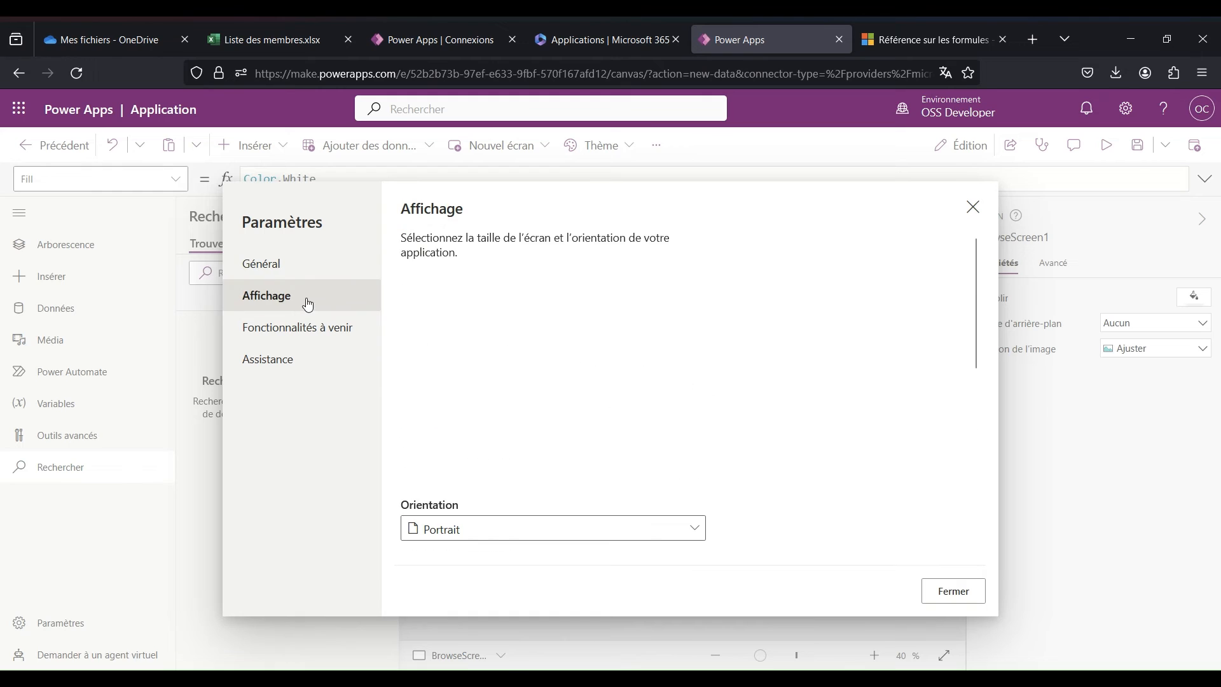
pyautogui.scroll(-3, 485, 387)
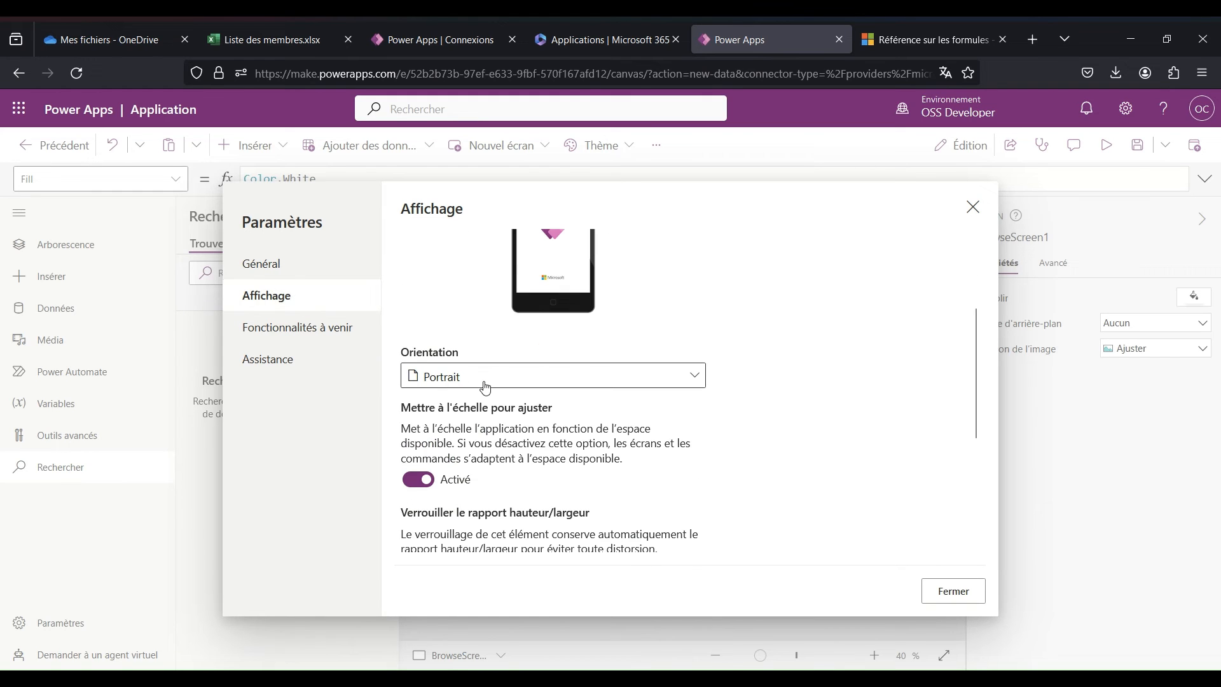
pyautogui.scroll(3, 485, 387)
pyautogui.click(494, 533)
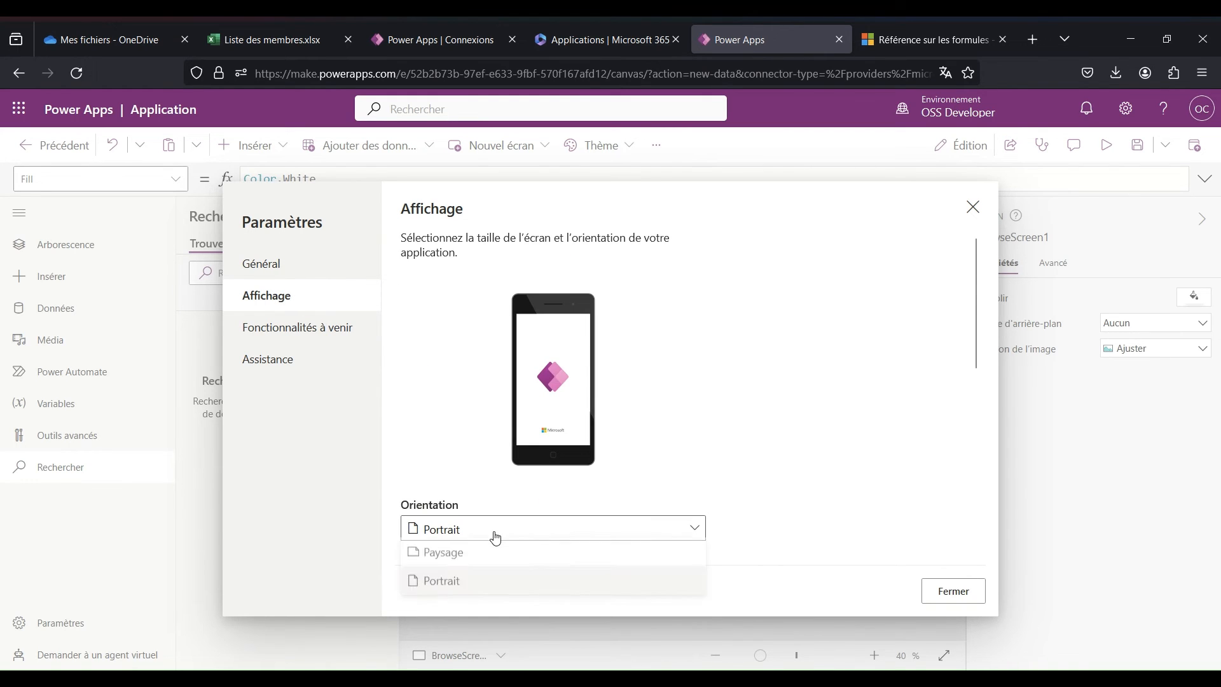
pyautogui.click(479, 464)
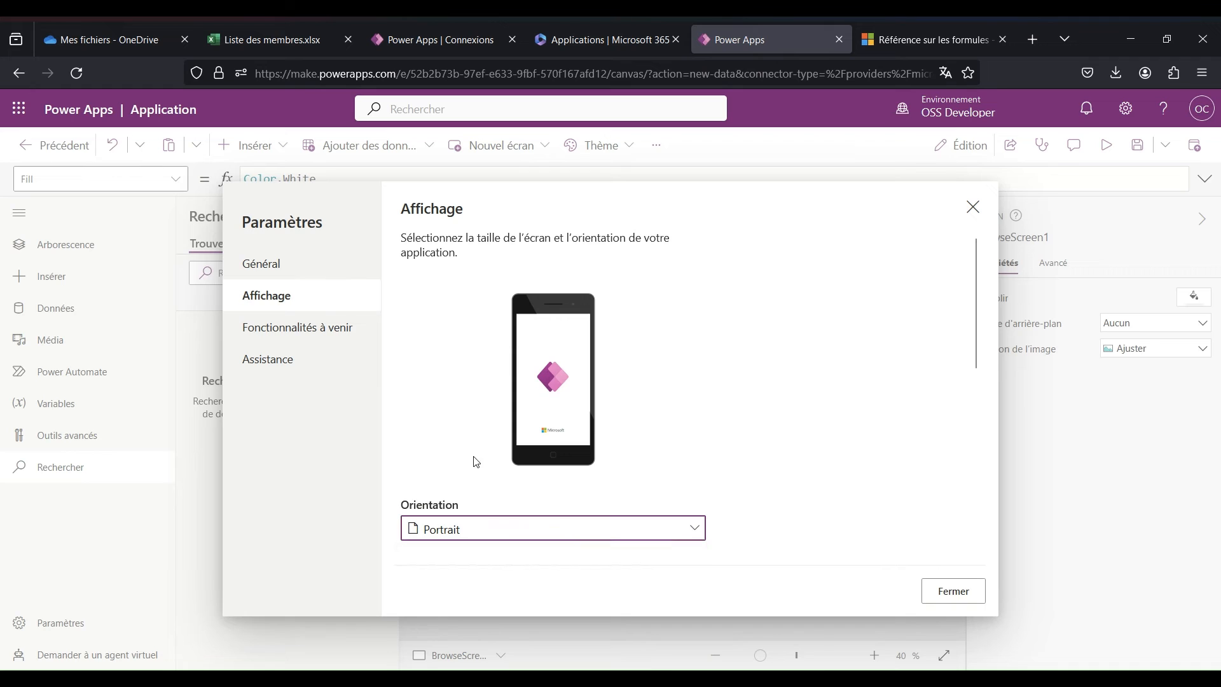
# Examine the upcoming features and the support information with its useful links, and close the app settings
pyautogui.click(324, 337)
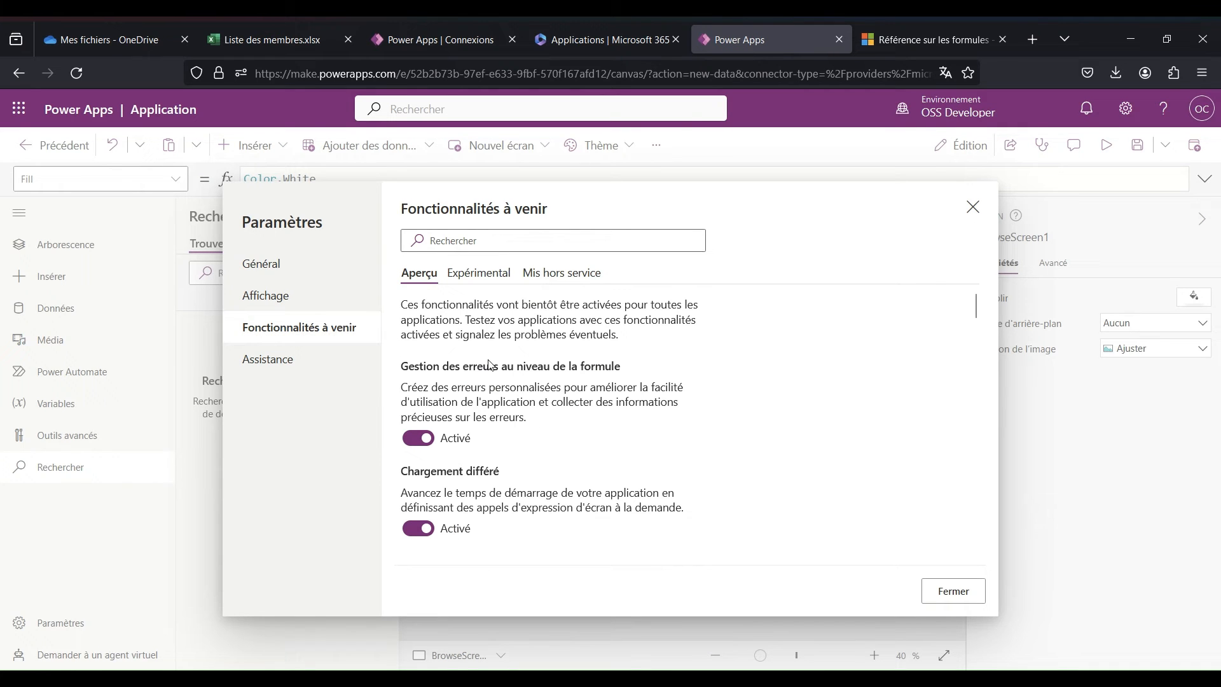
pyautogui.click(295, 363)
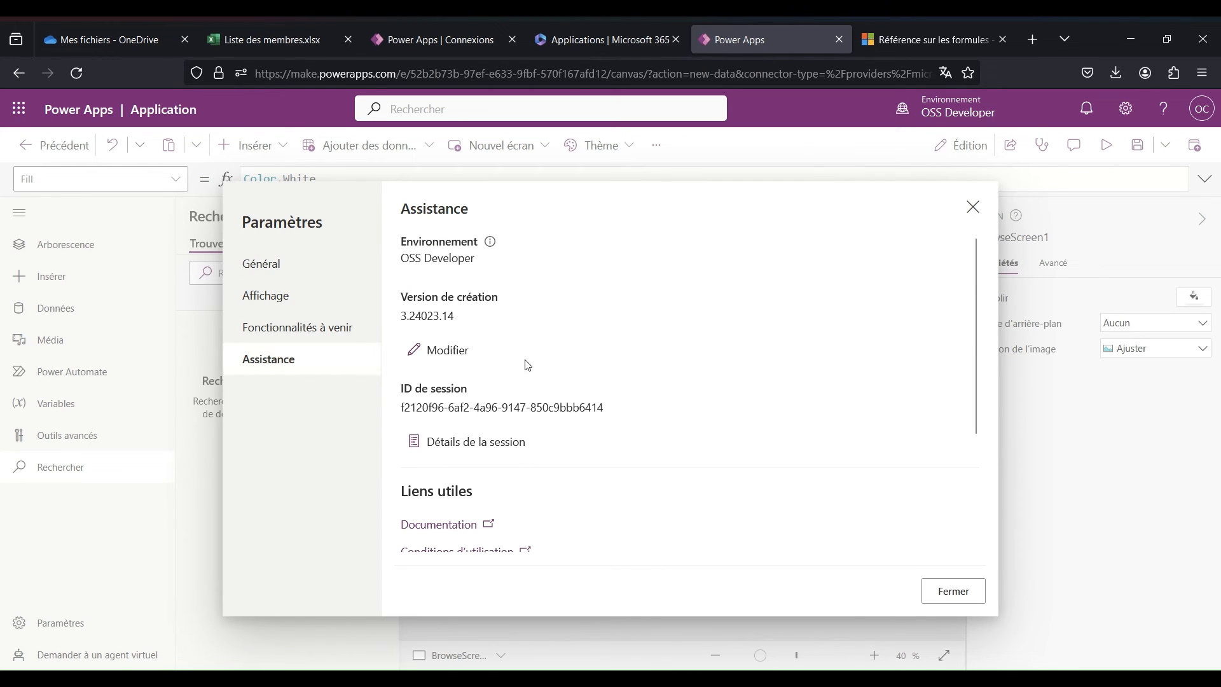
pyautogui.scroll(-2, 532, 365)
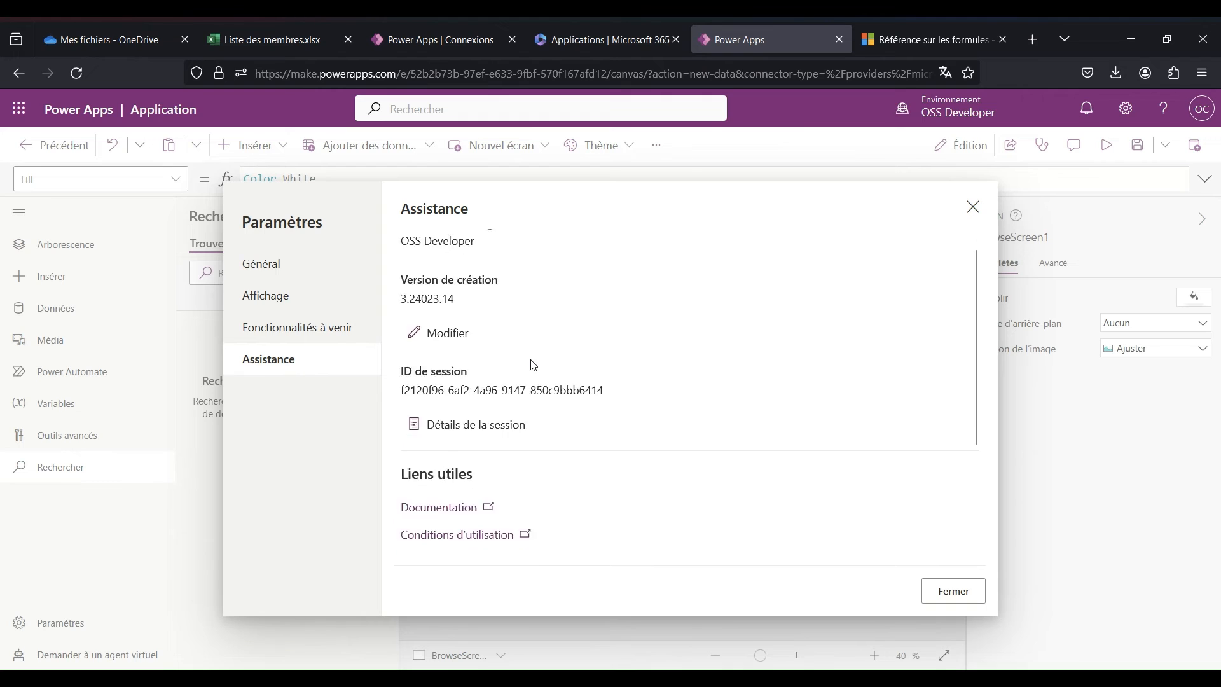
pyautogui.scroll(-2, 533, 364)
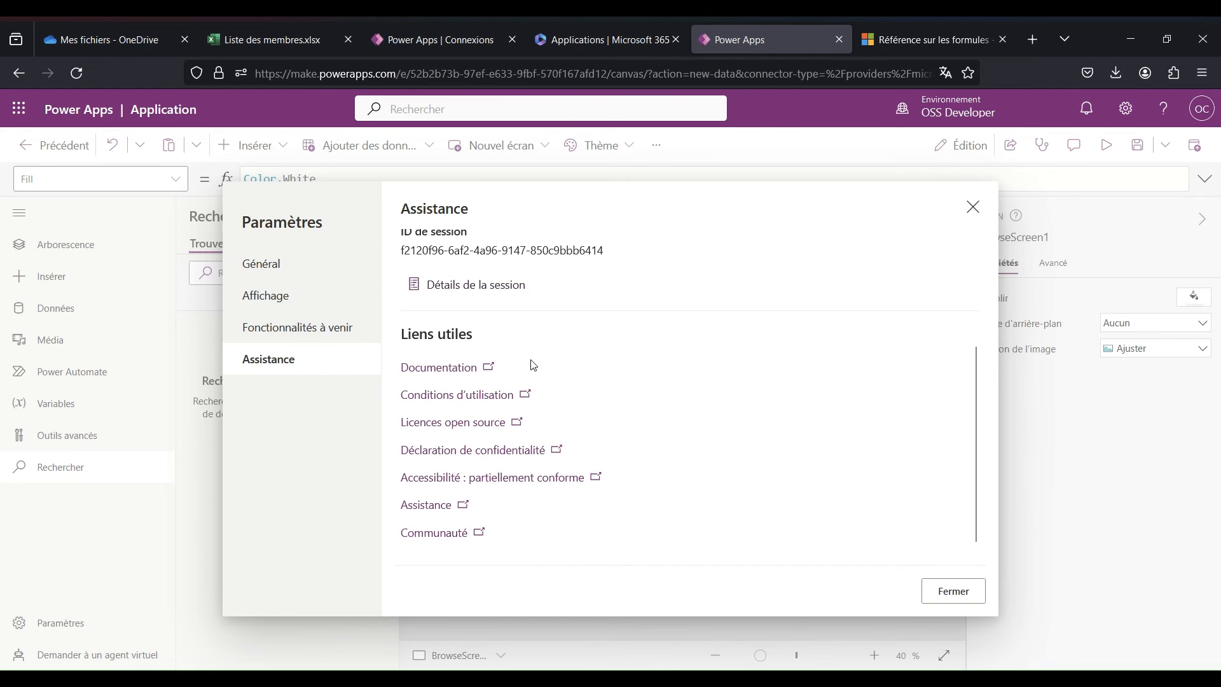
pyautogui.click(947, 590)
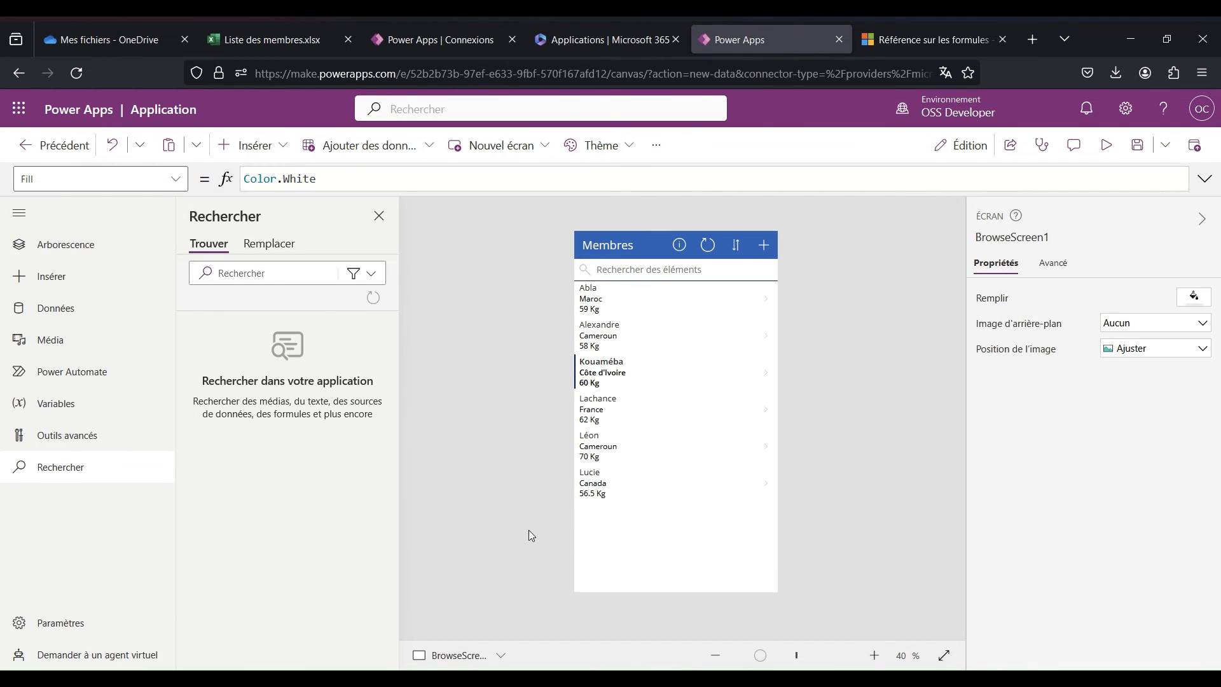
# View the virtual agent chat and look through the app's general settings once more, closing both
pyautogui.click(93, 659)
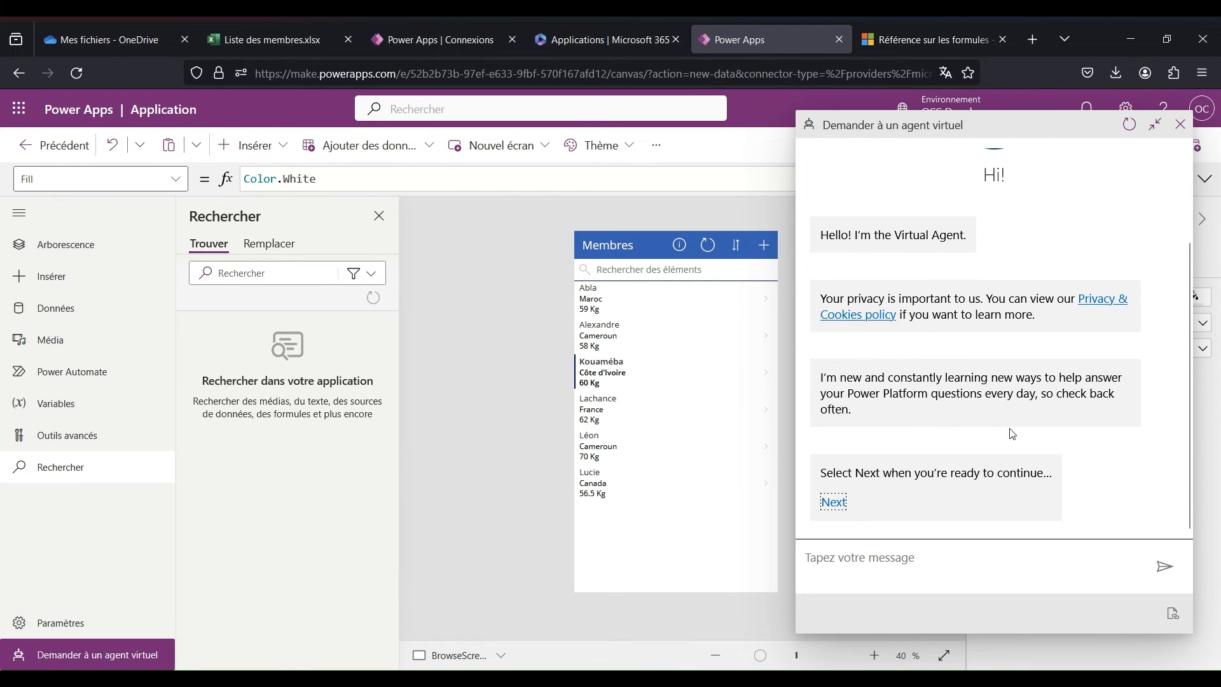
pyautogui.click(1180, 124)
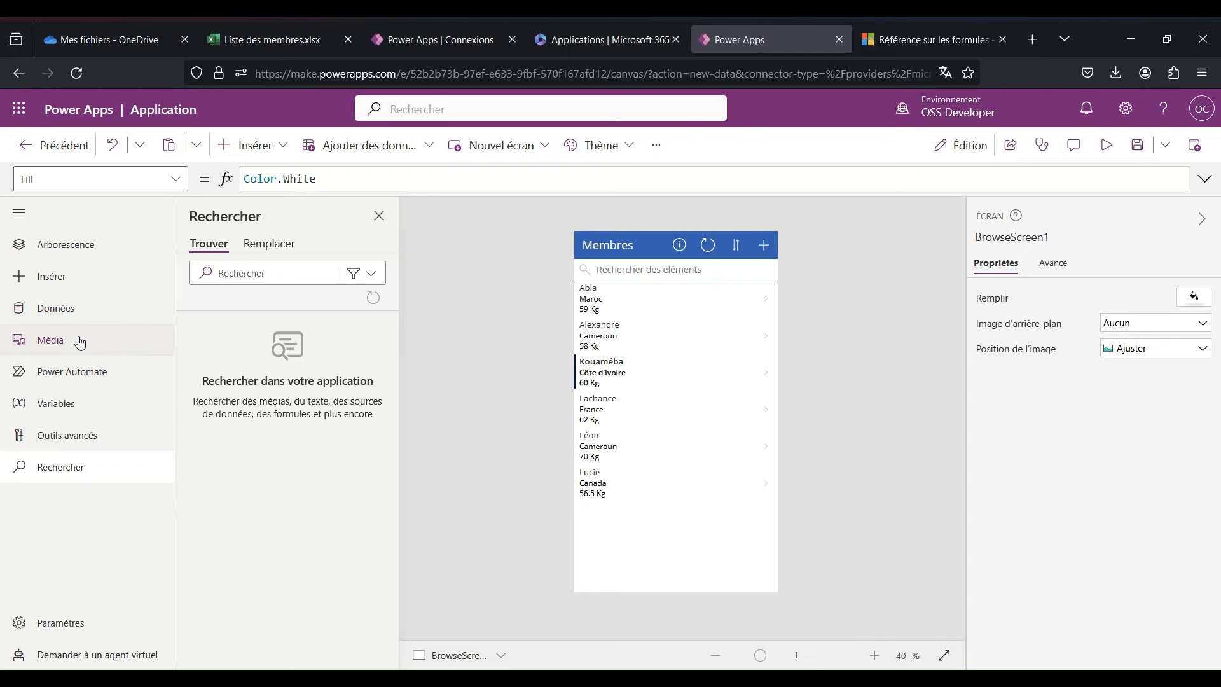
pyautogui.click(62, 630)
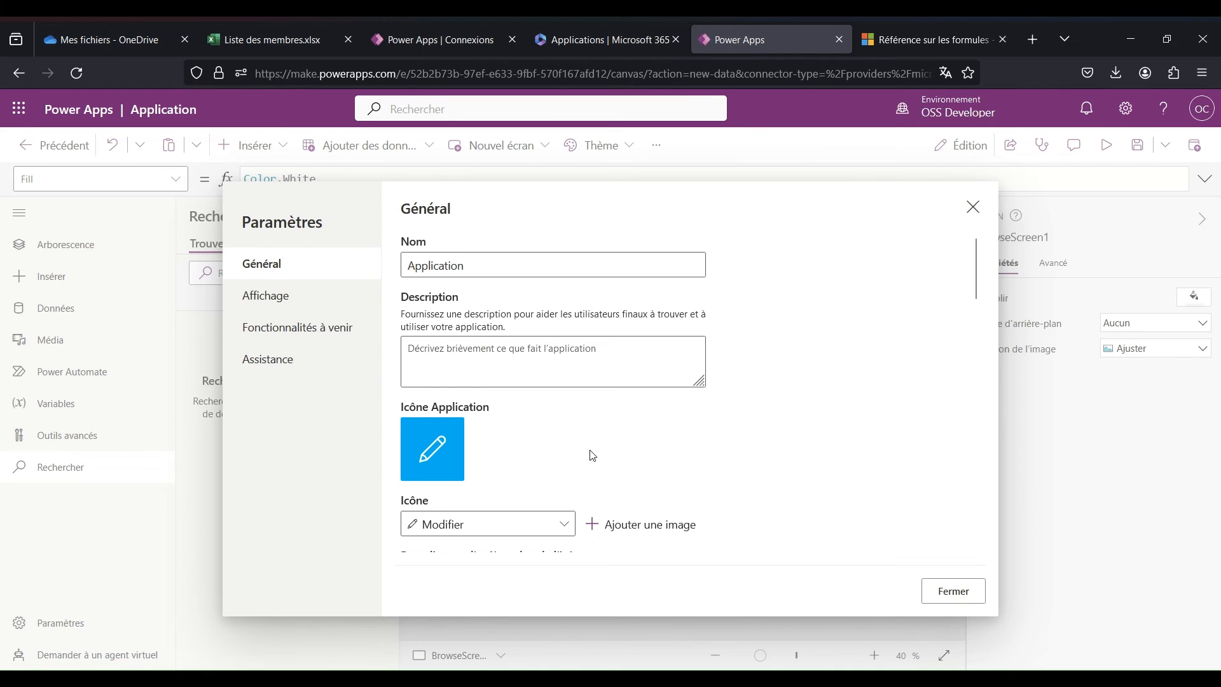
pyautogui.scroll(-4, 592, 456)
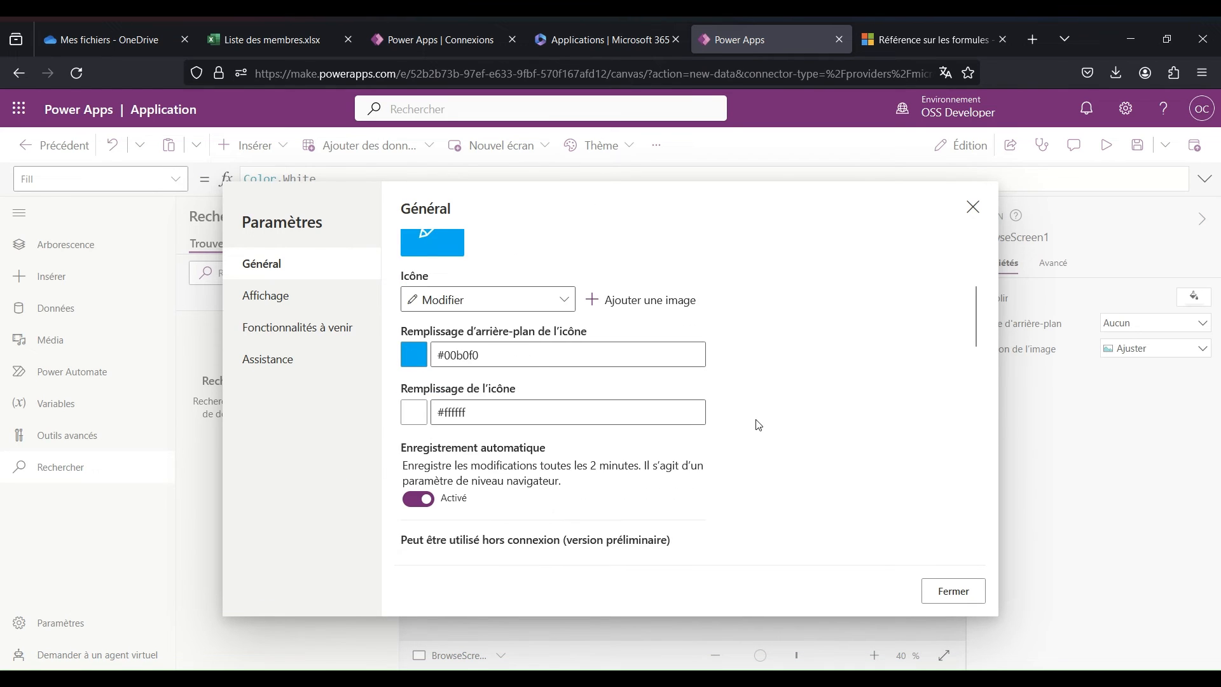
pyautogui.click(972, 208)
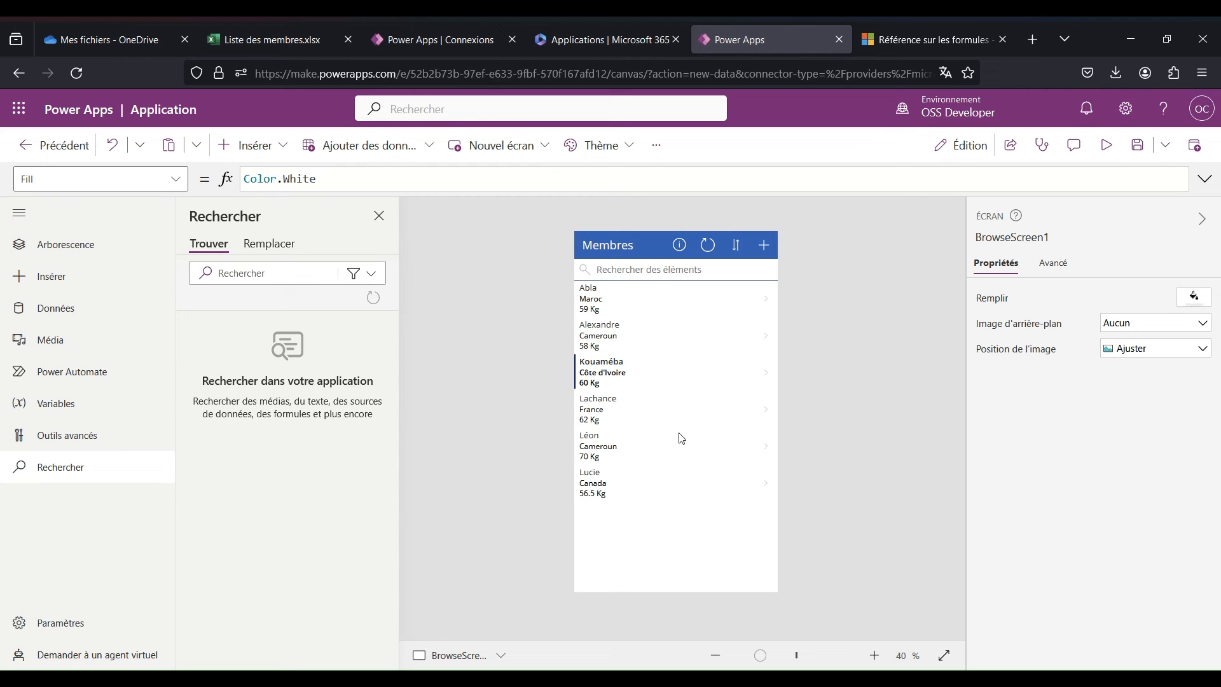
# Save the app under the name Test App Excel
pyautogui.click(1168, 146)
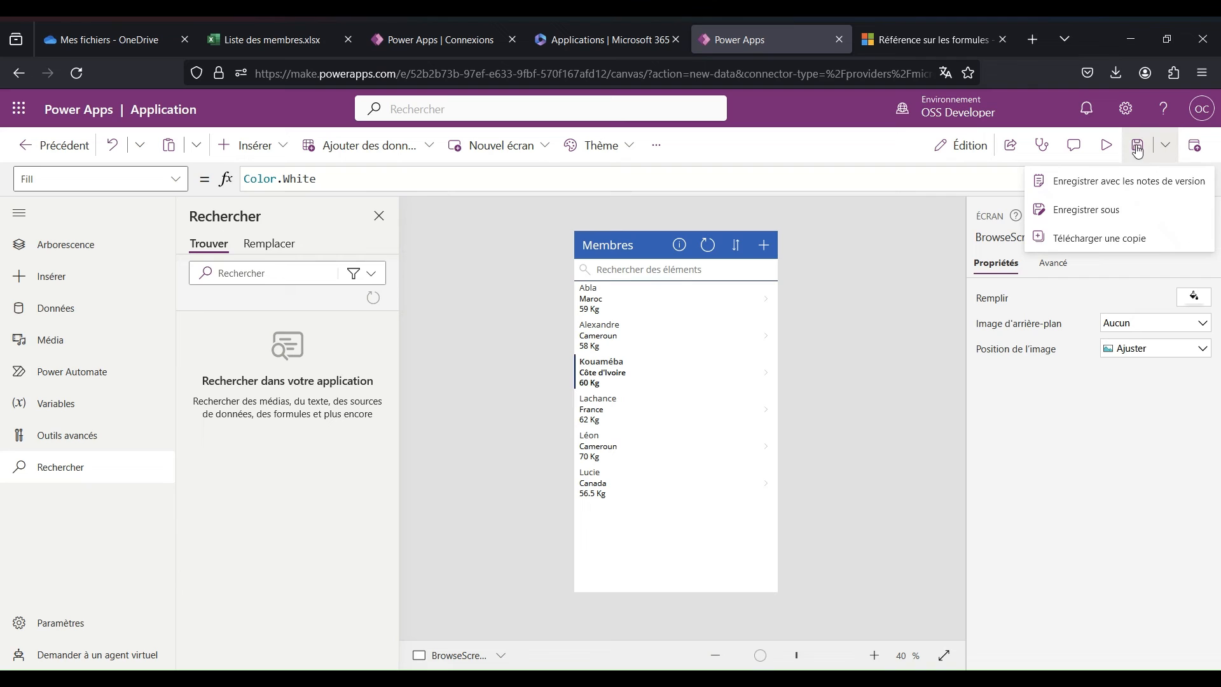
pyautogui.click(1137, 149)
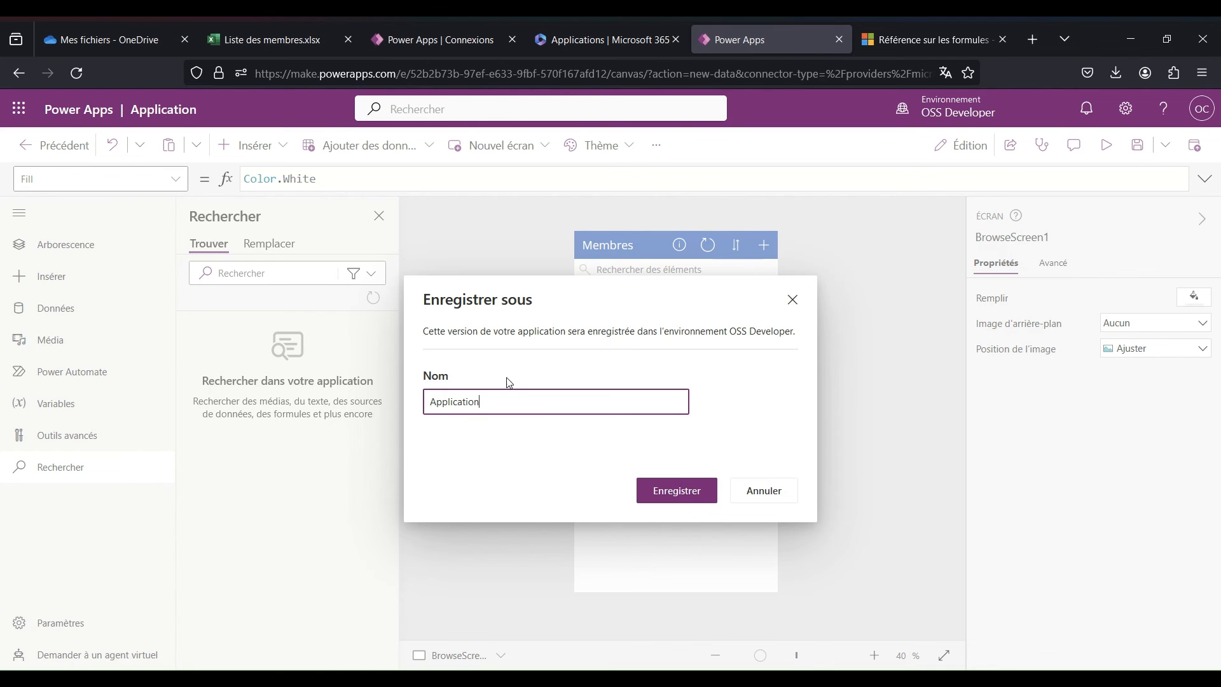
pyautogui.doubleClick(467, 402)
pyautogui.write('Test App Excel')
pyautogui.click(684, 497)
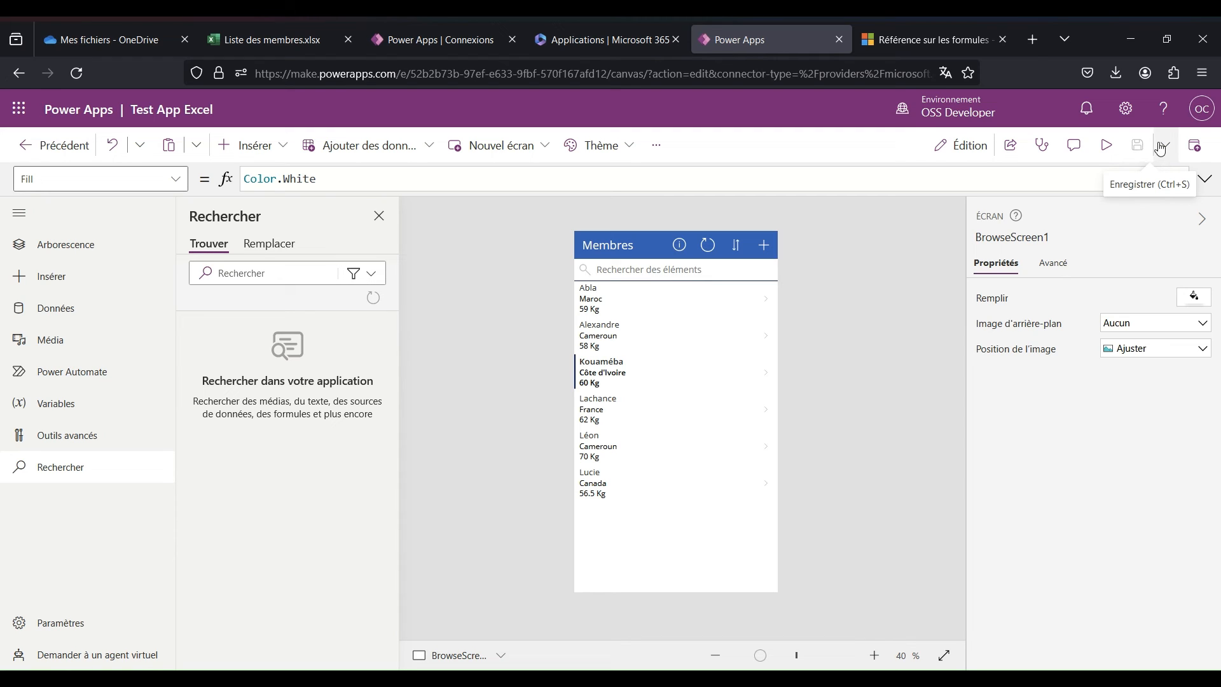
# Review the save options and the publishing dialog without publishing, and close the search pane
pyautogui.click(1163, 147)
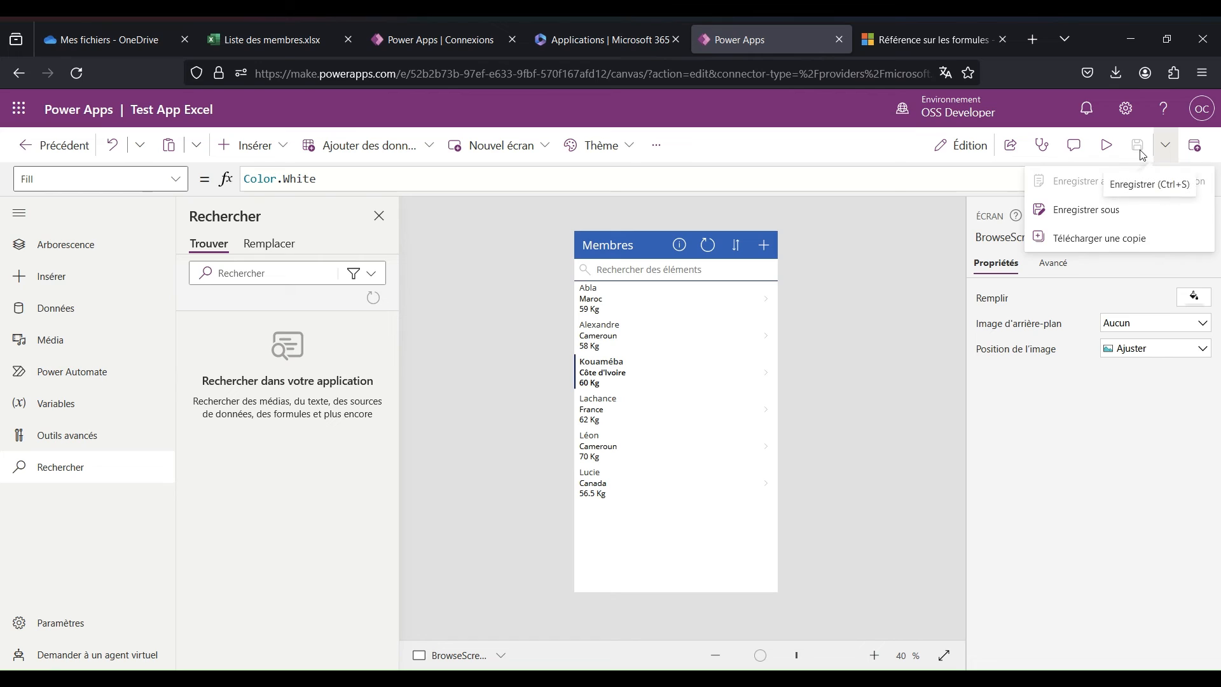
pyautogui.click(1140, 154)
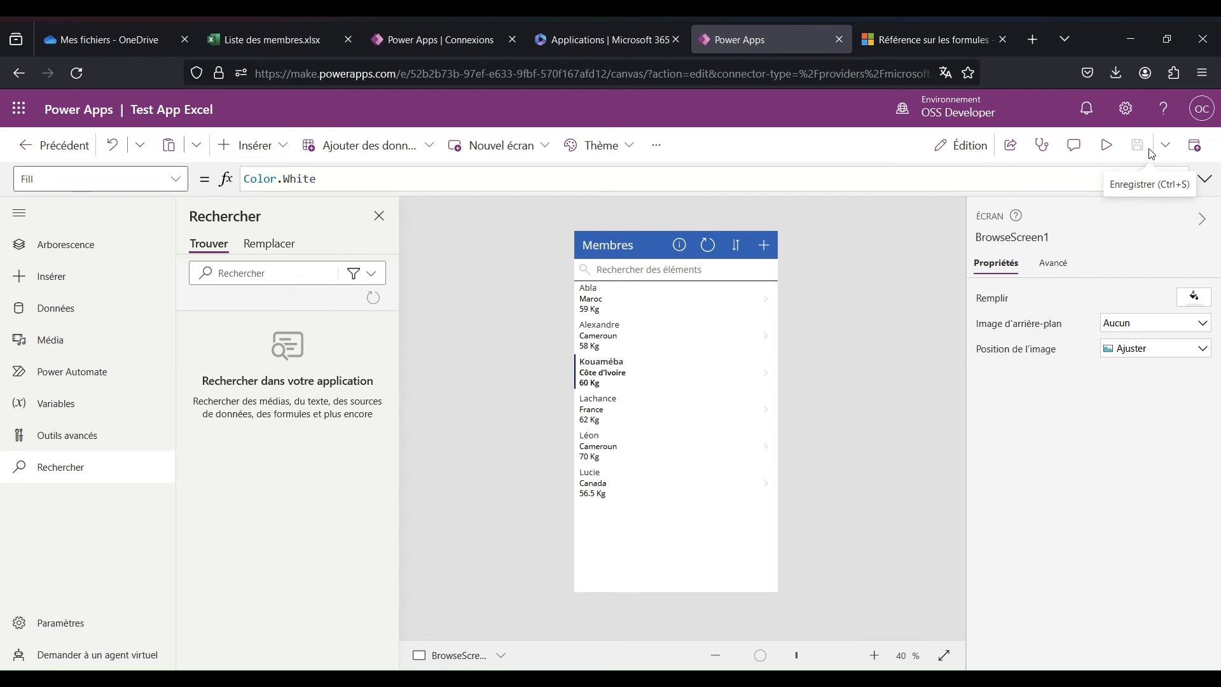
pyautogui.click(1194, 152)
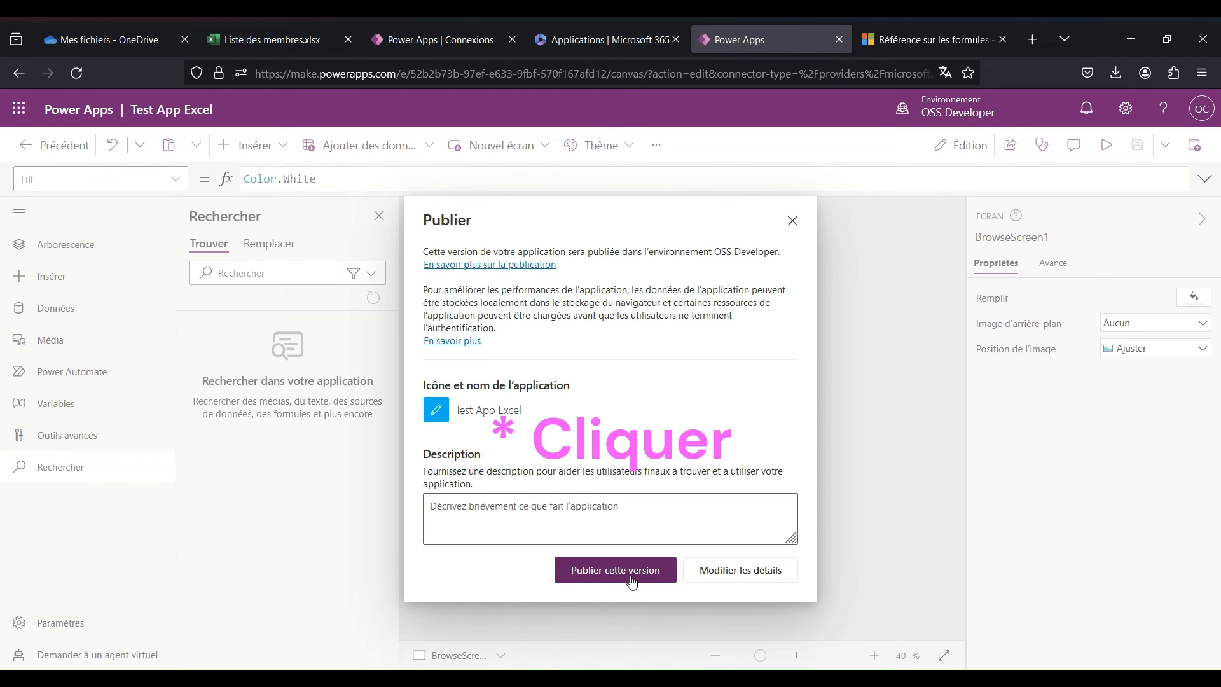
pyautogui.click(793, 221)
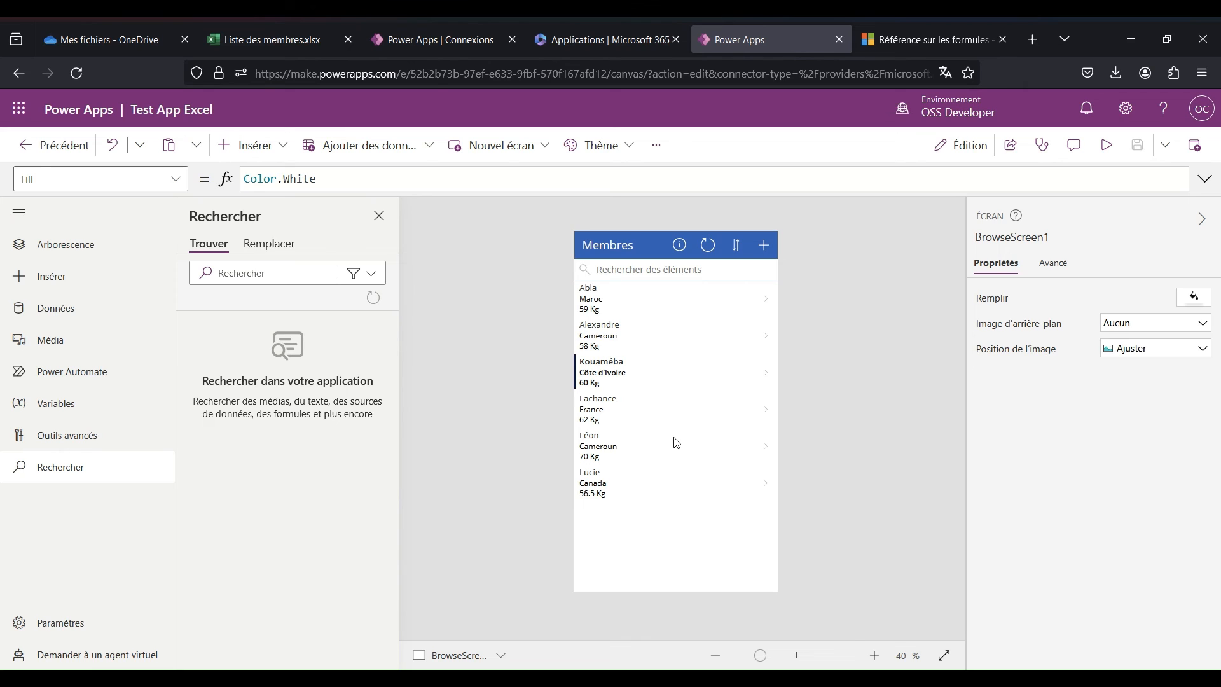
pyautogui.click(379, 216)
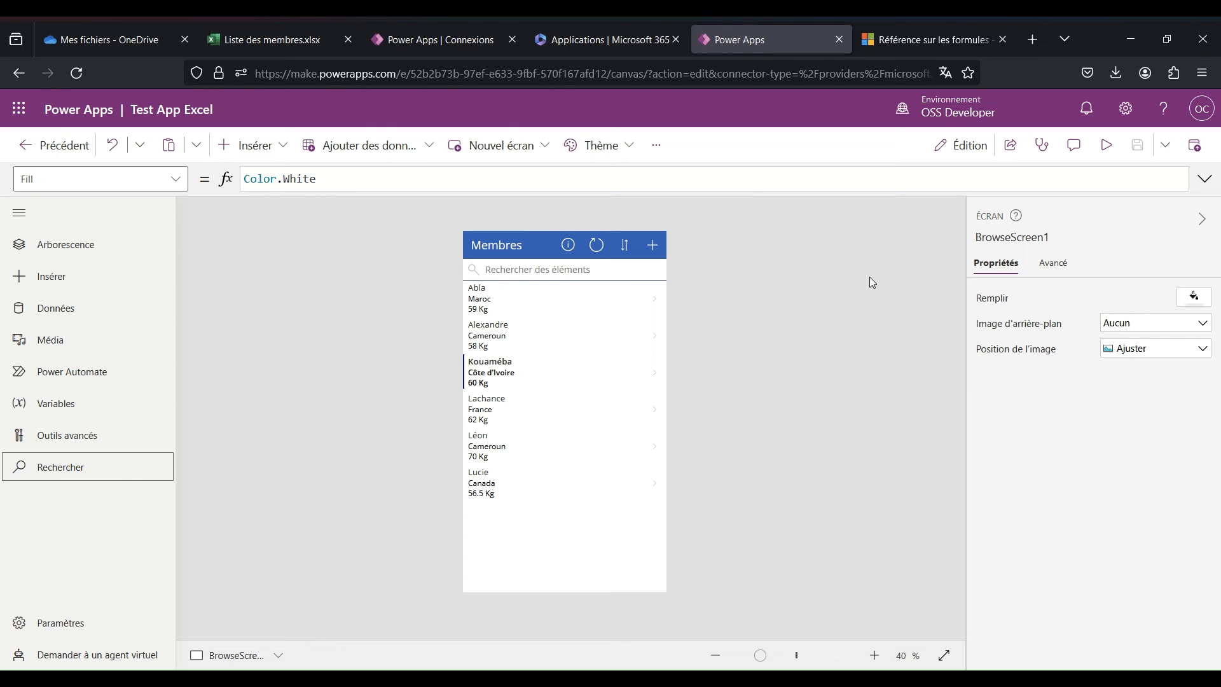
# Open sharing for Test App Excel and add a colleague from the directory as a new user
pyautogui.click(1011, 151)
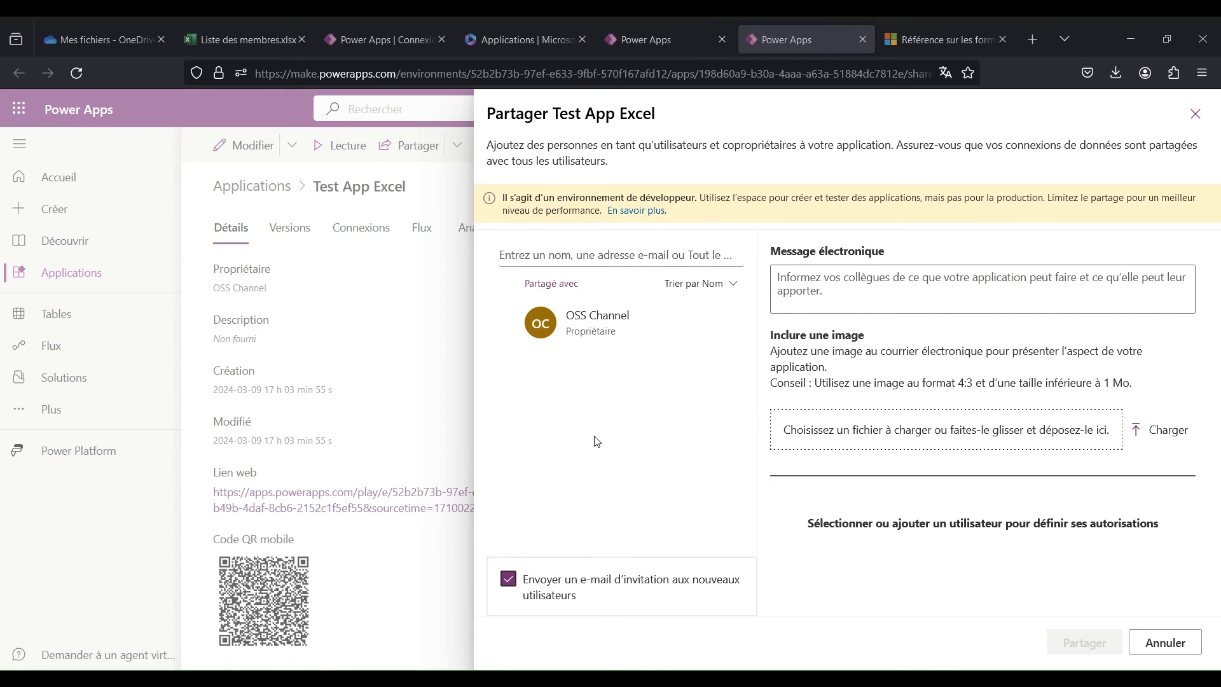
pyautogui.click(545, 253)
pyautogui.write('alex')
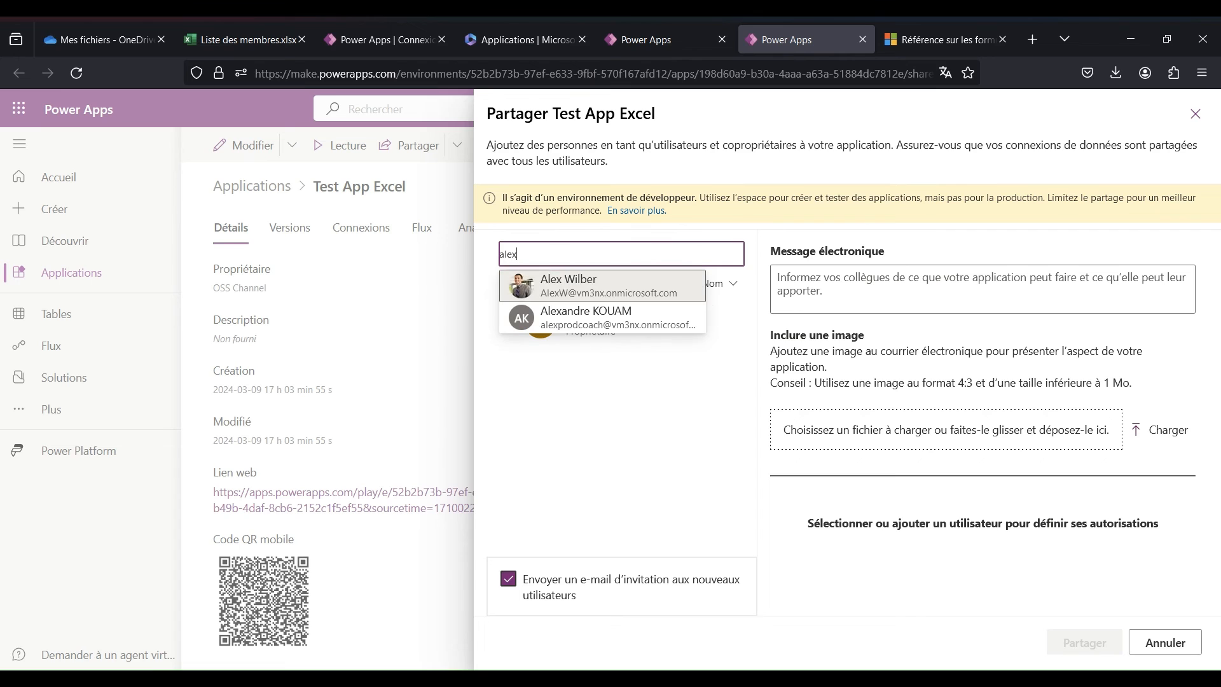
pyautogui.click(612, 318)
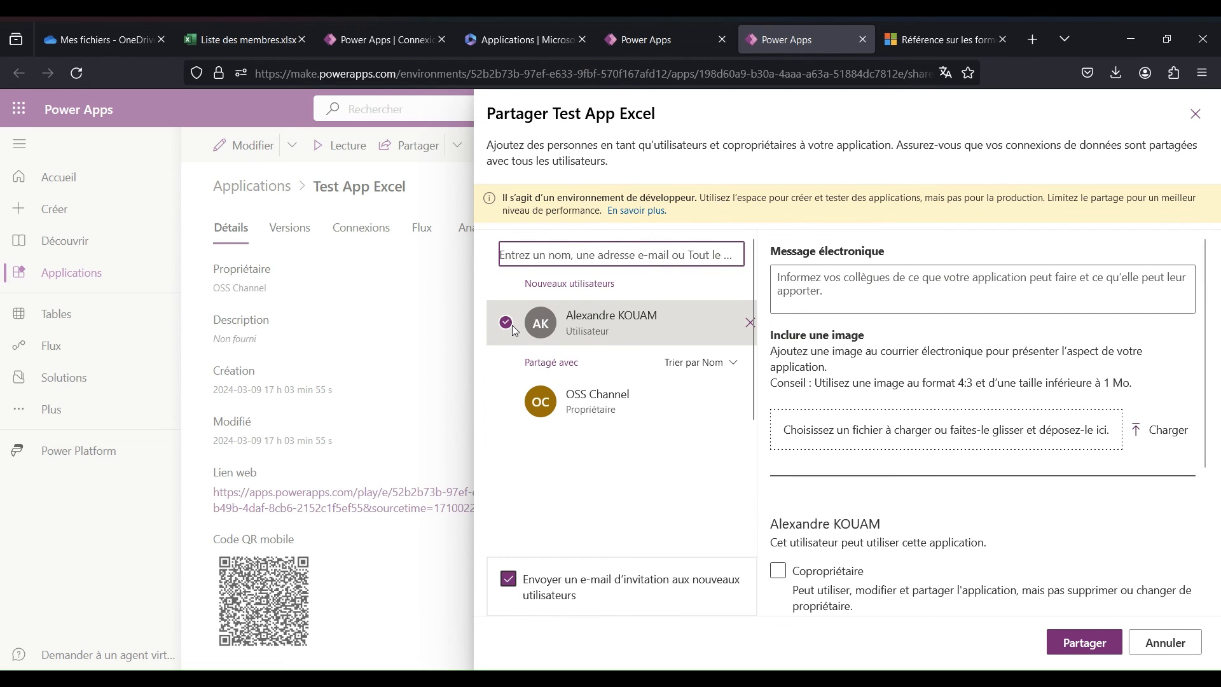
# Mark the new user as co-owner of Test App Excel, review the sharing options, and abandon the sharing changes
pyautogui.scroll(-3, 856, 401)
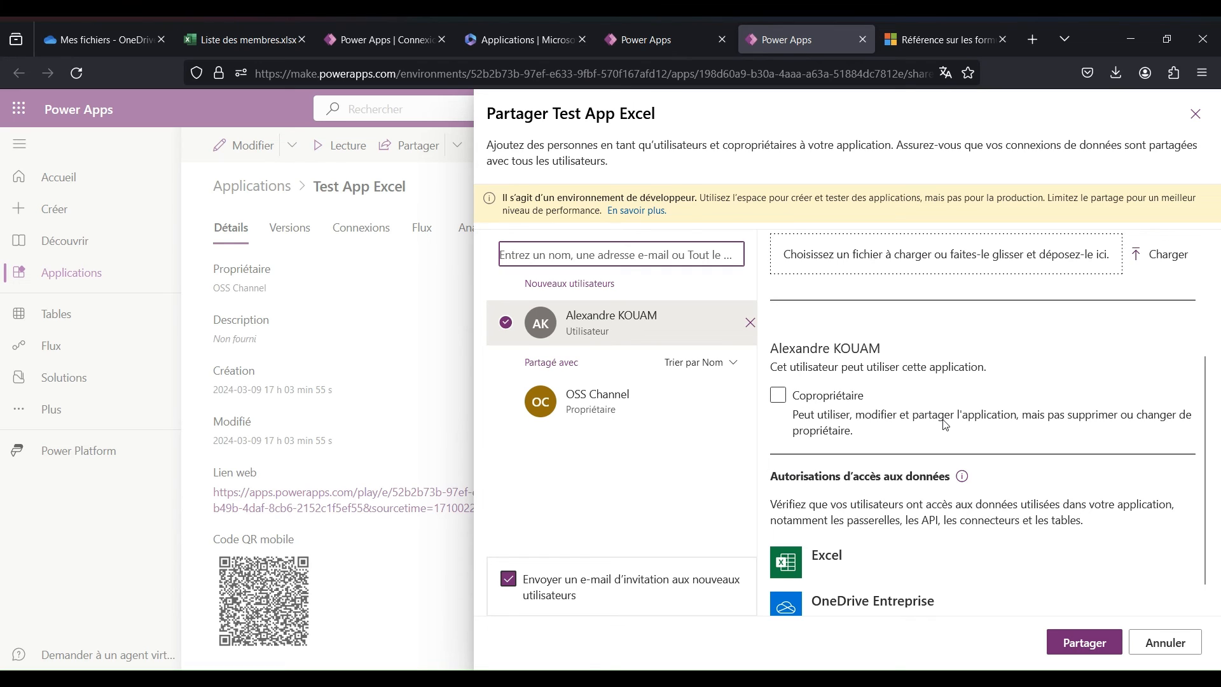
pyautogui.click(788, 397)
pyautogui.scroll(-1, 807, 407)
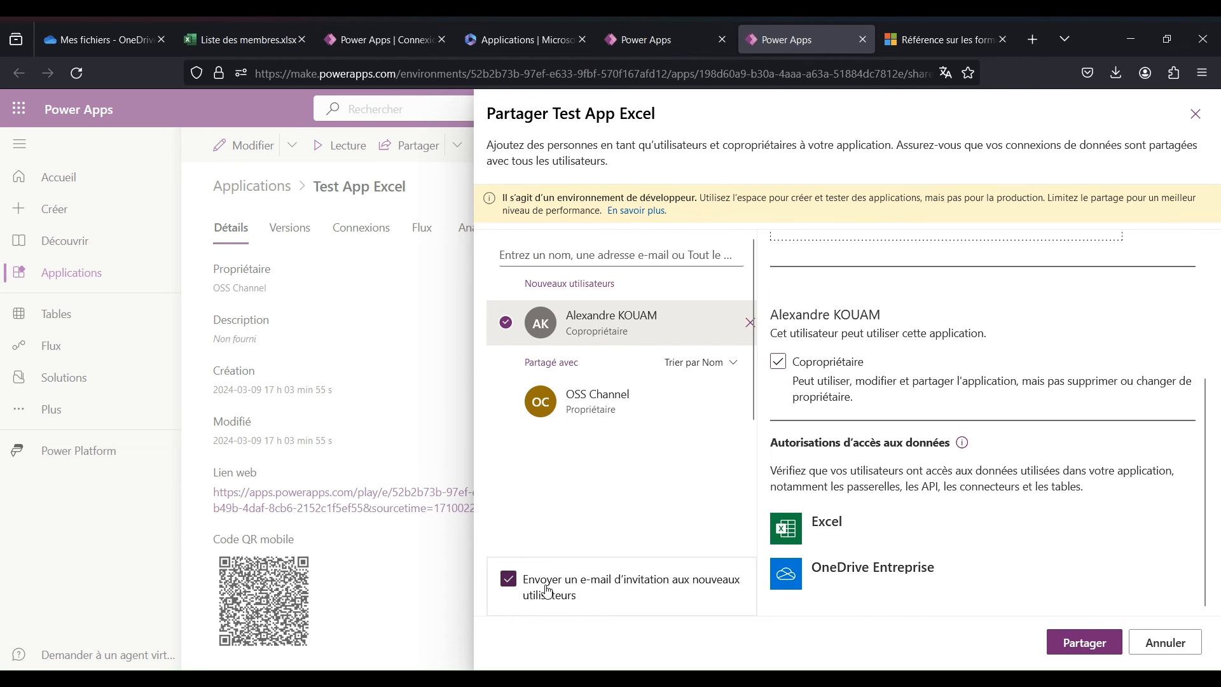
pyautogui.scroll(3, 929, 542)
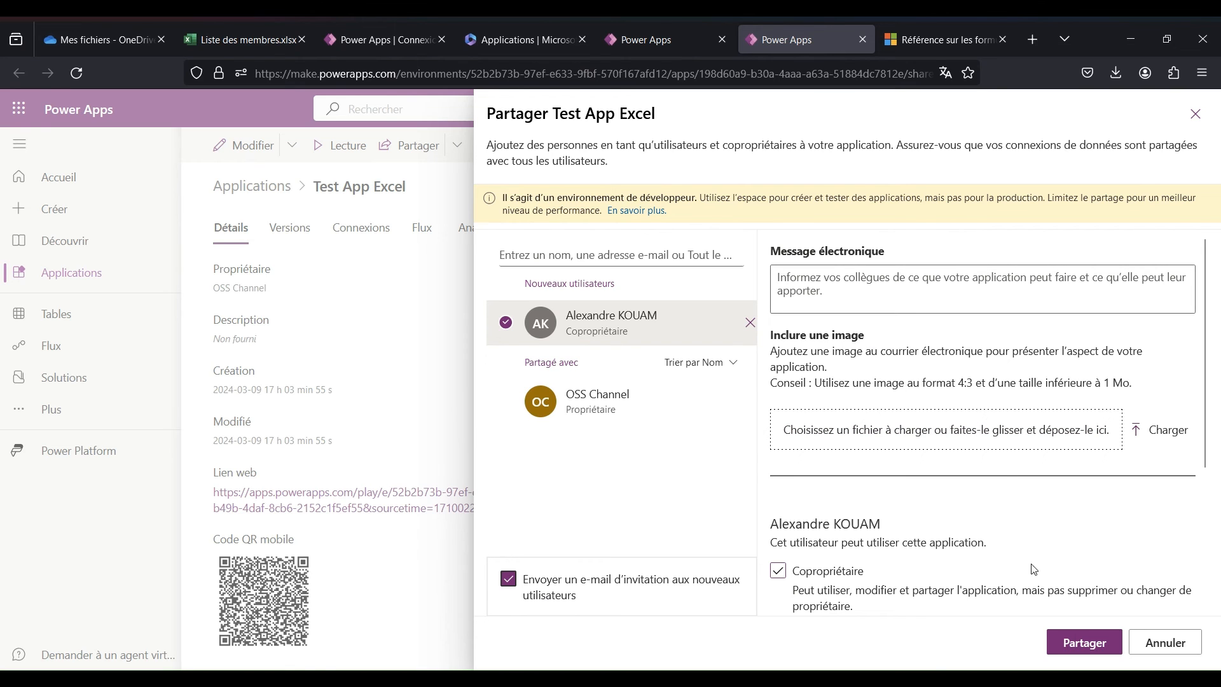
pyautogui.click(1170, 642)
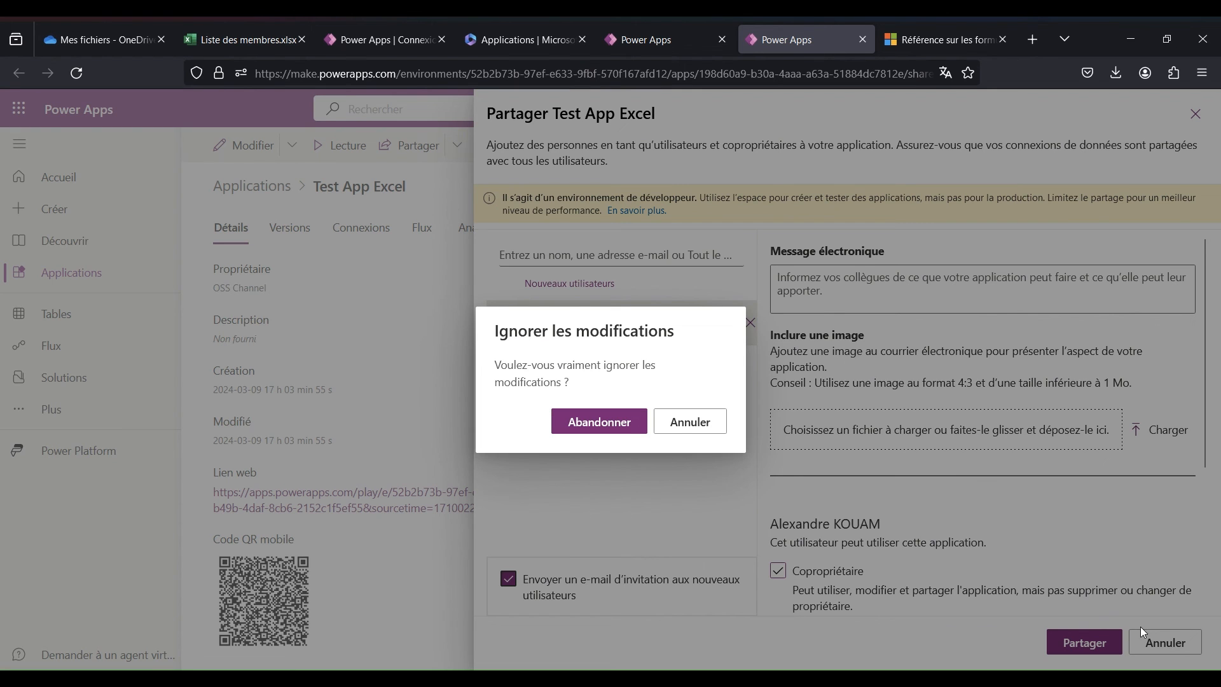
pyautogui.click(608, 423)
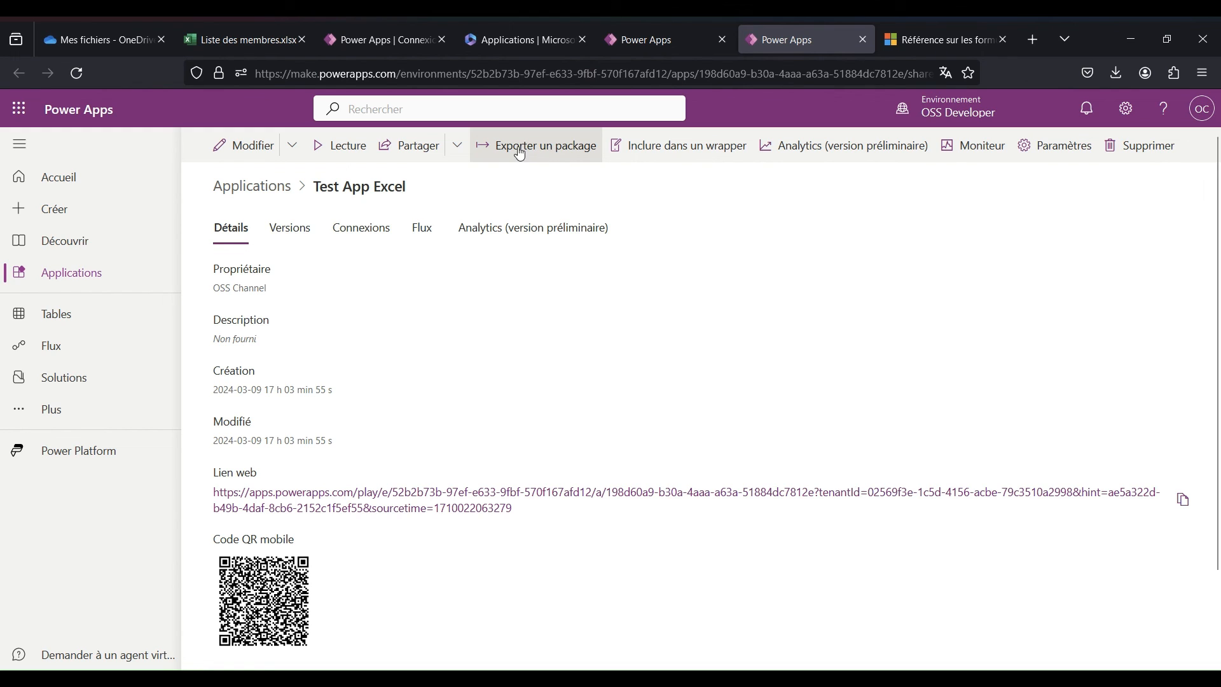
# Review the sharing choices on the Test App Excel details page and its available actions in the applications list
pyautogui.click(458, 148)
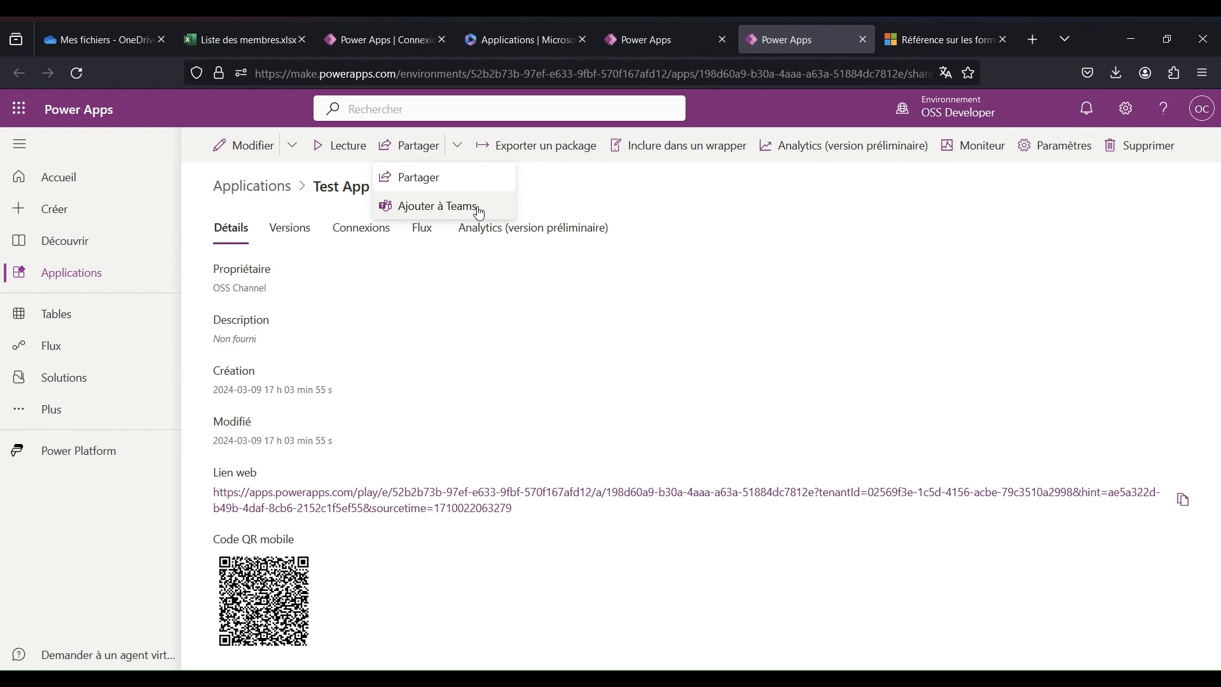
pyautogui.click(457, 146)
pyautogui.click(112, 273)
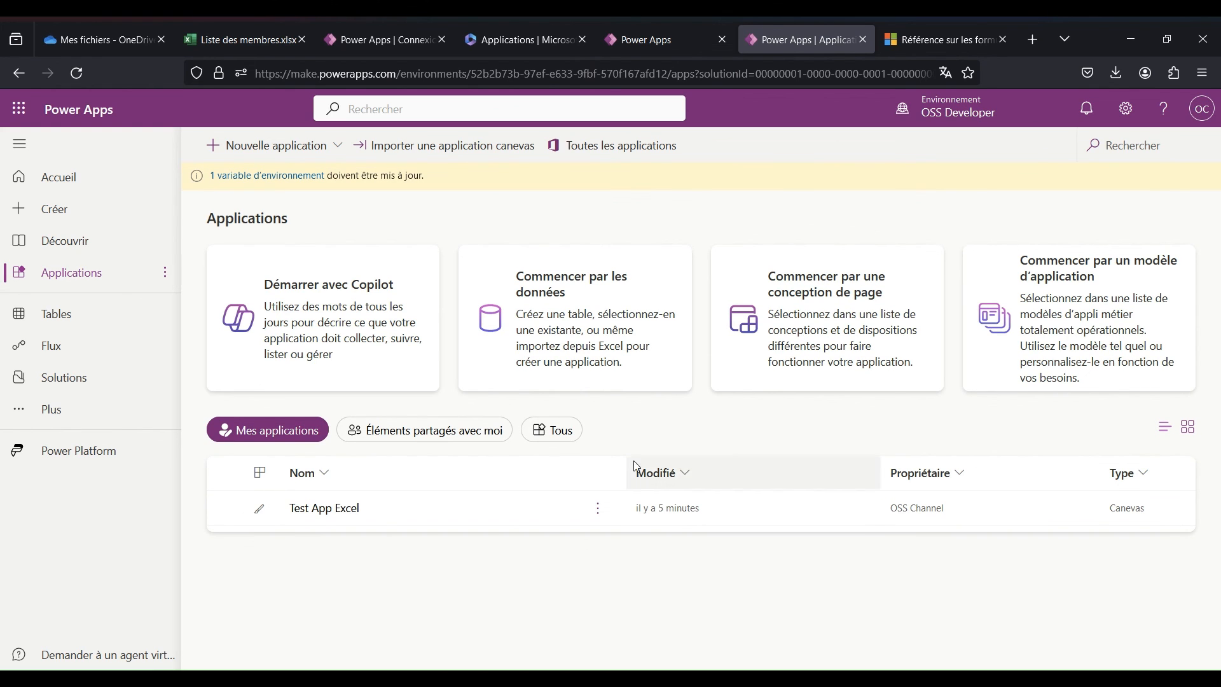
pyautogui.click(599, 511)
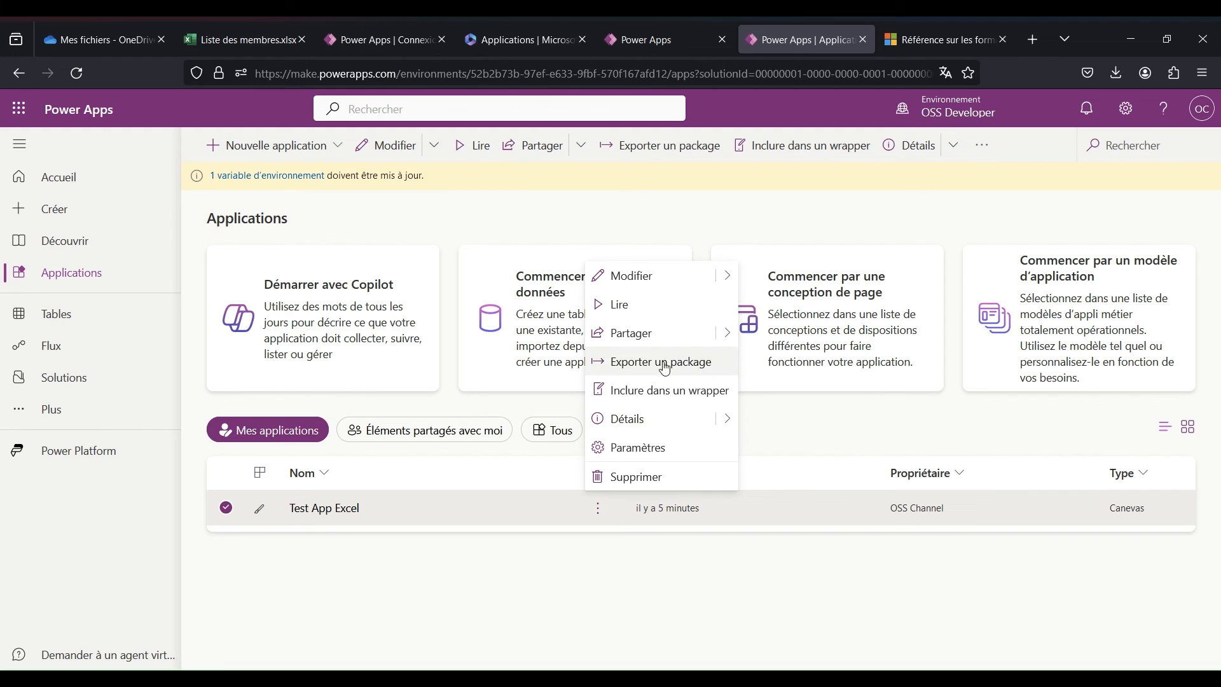
pyautogui.click(729, 335)
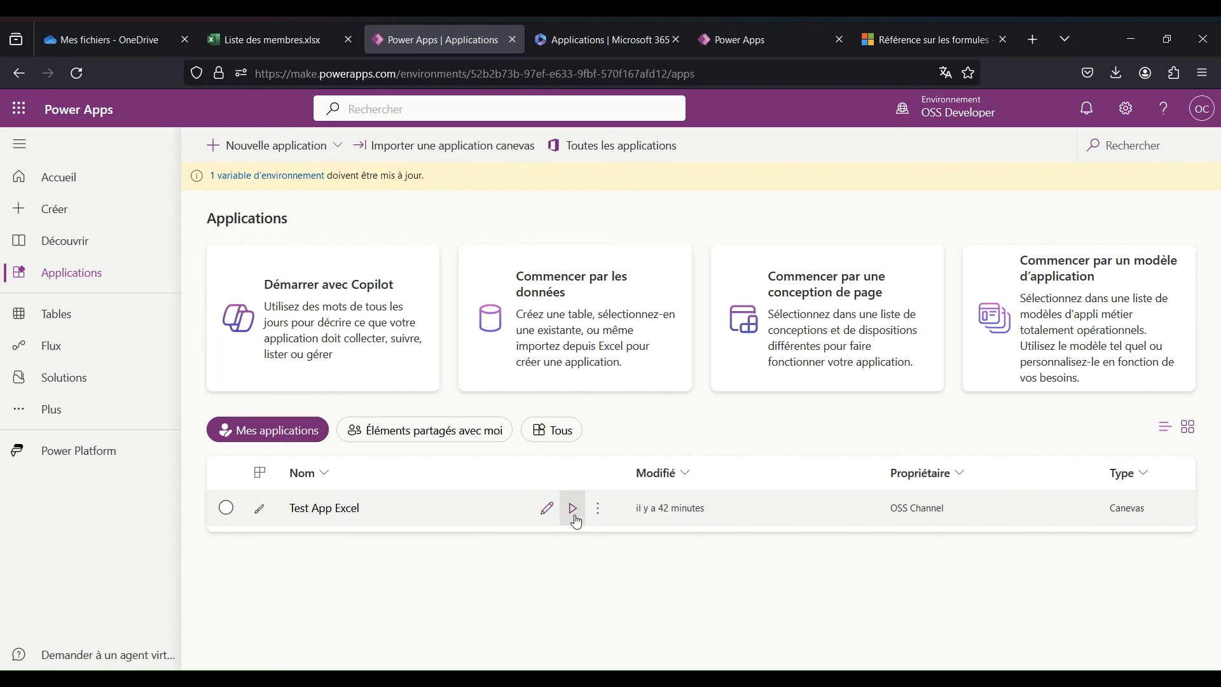
# Open the details of Test App Excel from the applications list and copy its web link
pyautogui.click(597, 508)
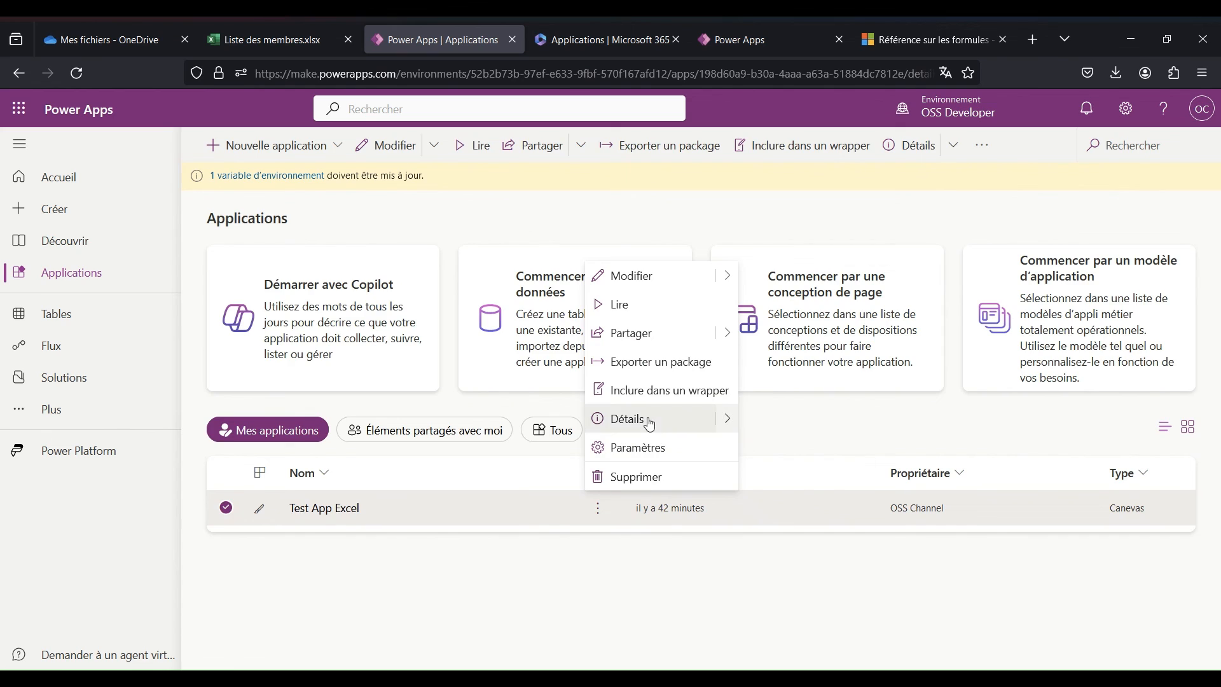
pyautogui.click(649, 424)
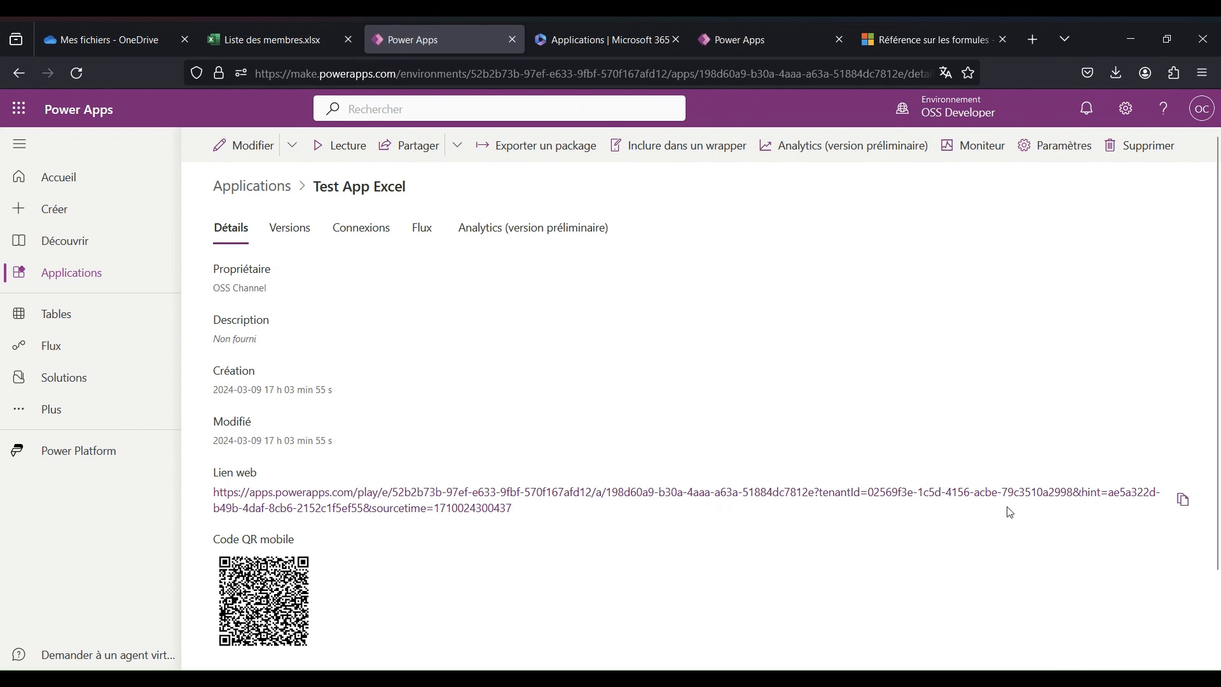
pyautogui.click(1178, 503)
# Launch Test App Excel from the Microsoft 365 applications page and check the new-member form and a member's record
pyautogui.click(589, 40)
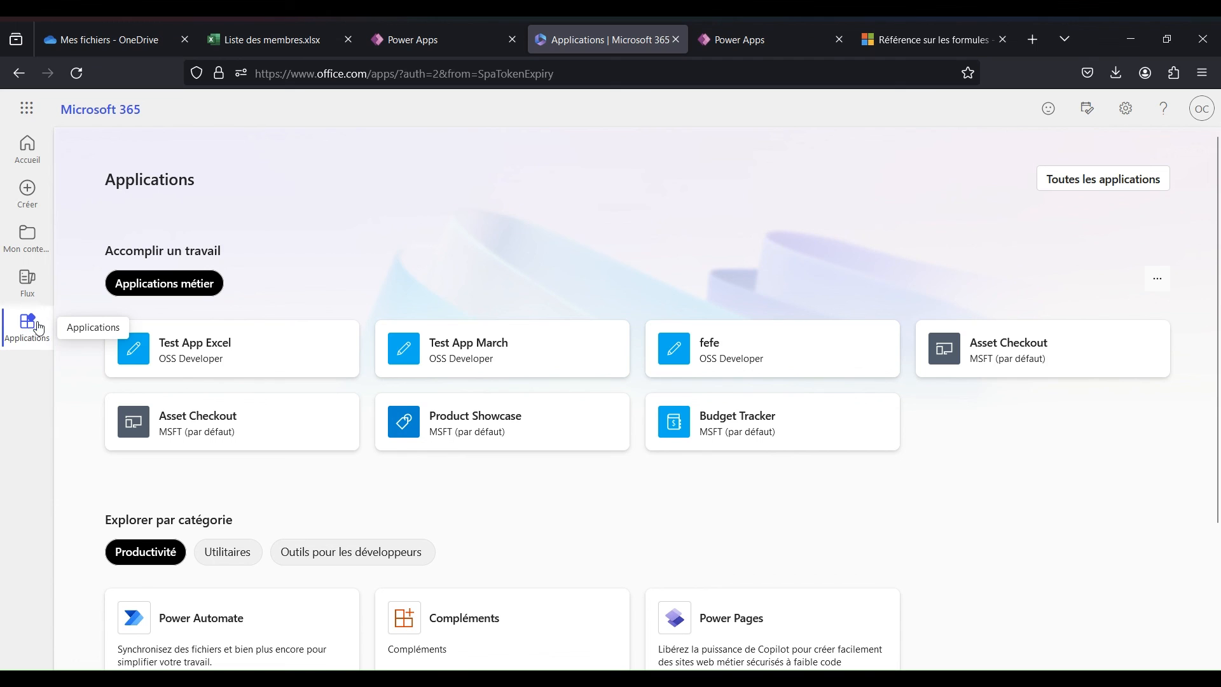
pyautogui.click(281, 354)
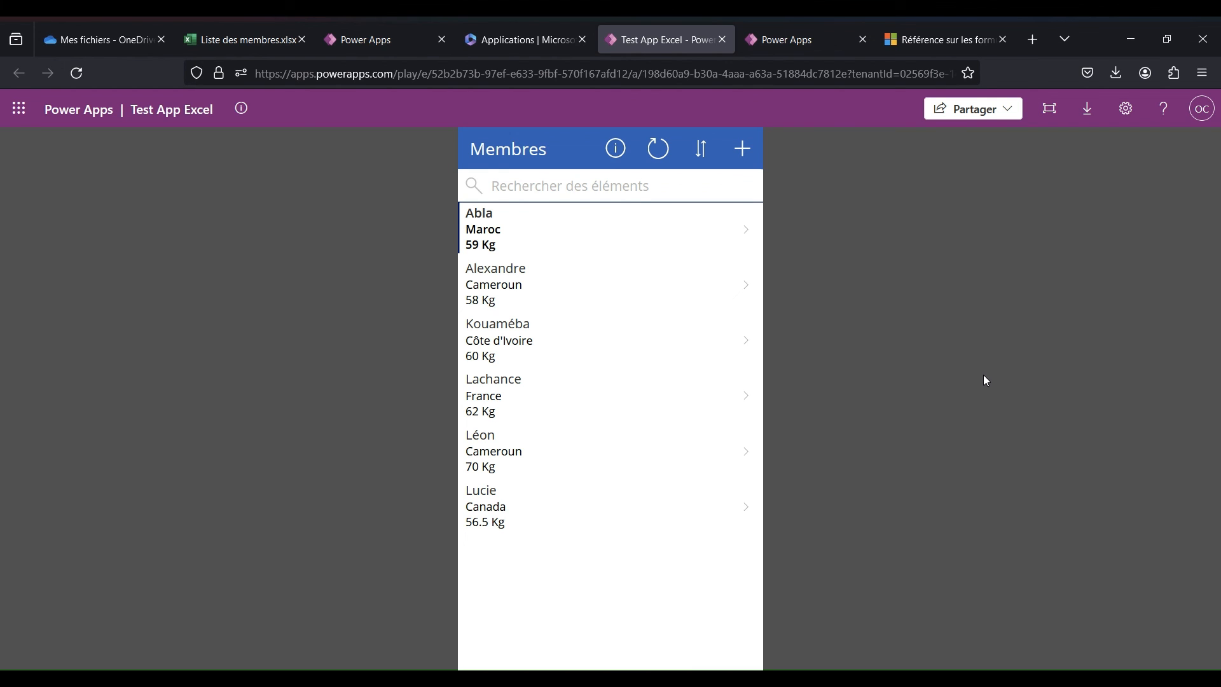
pyautogui.click(742, 149)
pyautogui.click(478, 153)
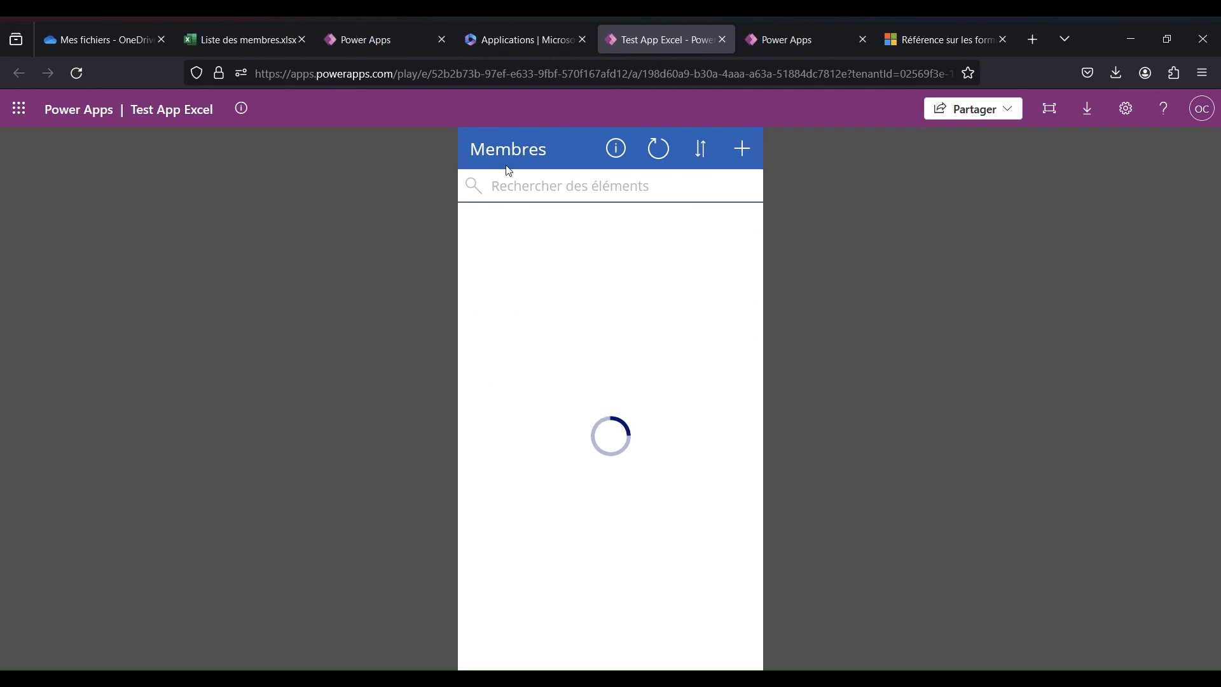
pyautogui.click(520, 279)
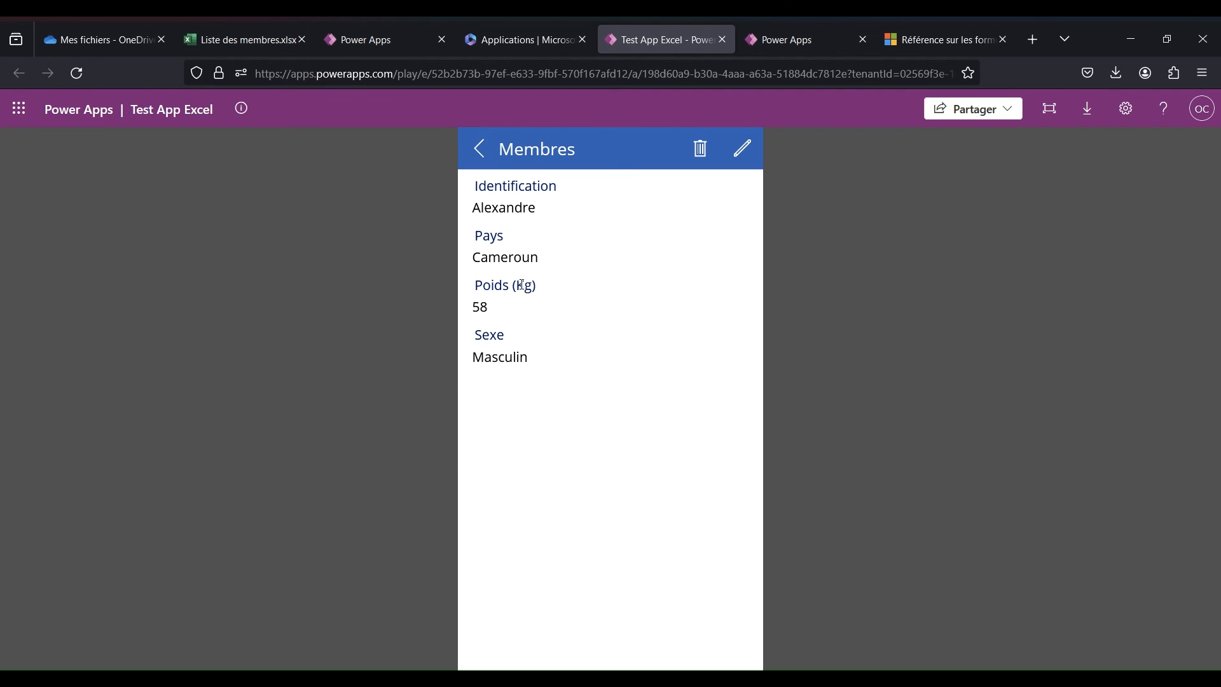
pyautogui.click(479, 149)
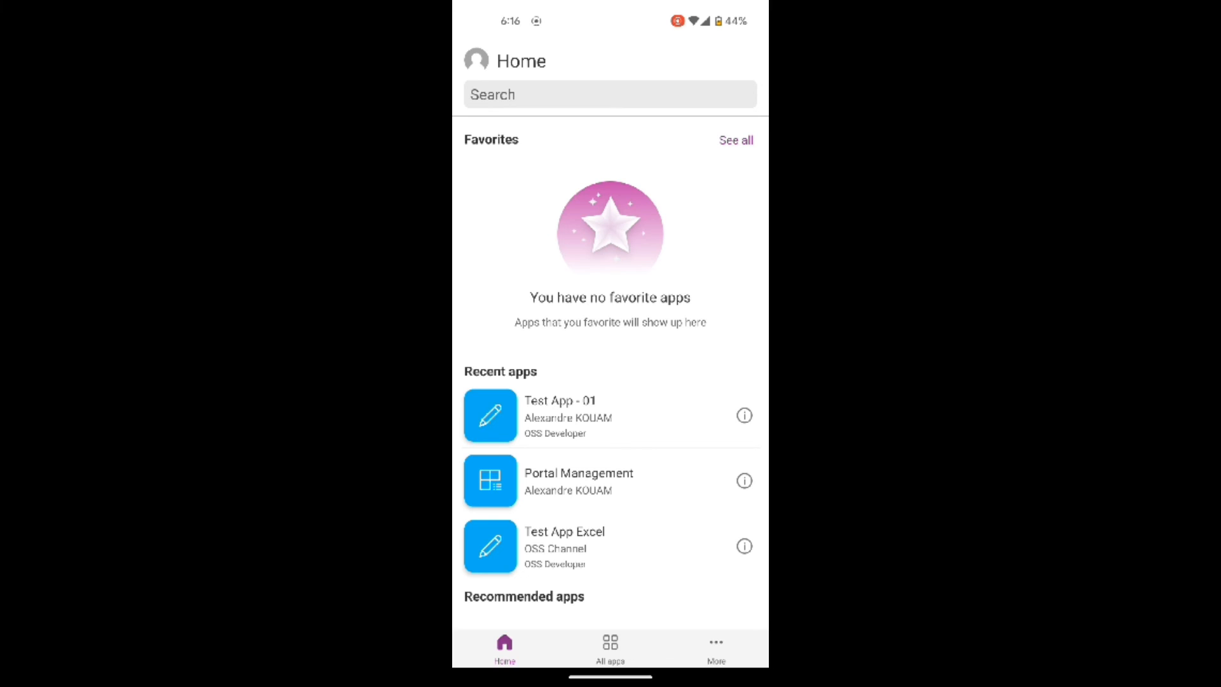
# Switch to the Power Apps mobile app, refresh the list of all apps, and open Test App Excel
pyautogui.scroll(-3, 610, 369)
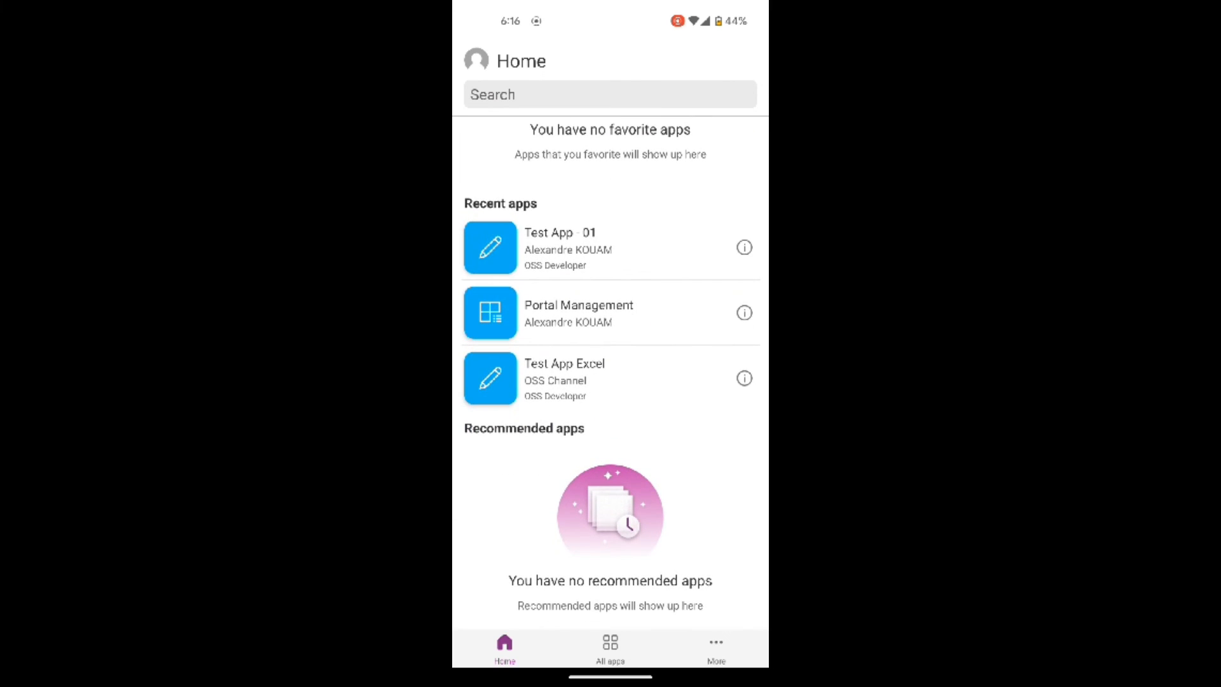
pyautogui.click(610, 647)
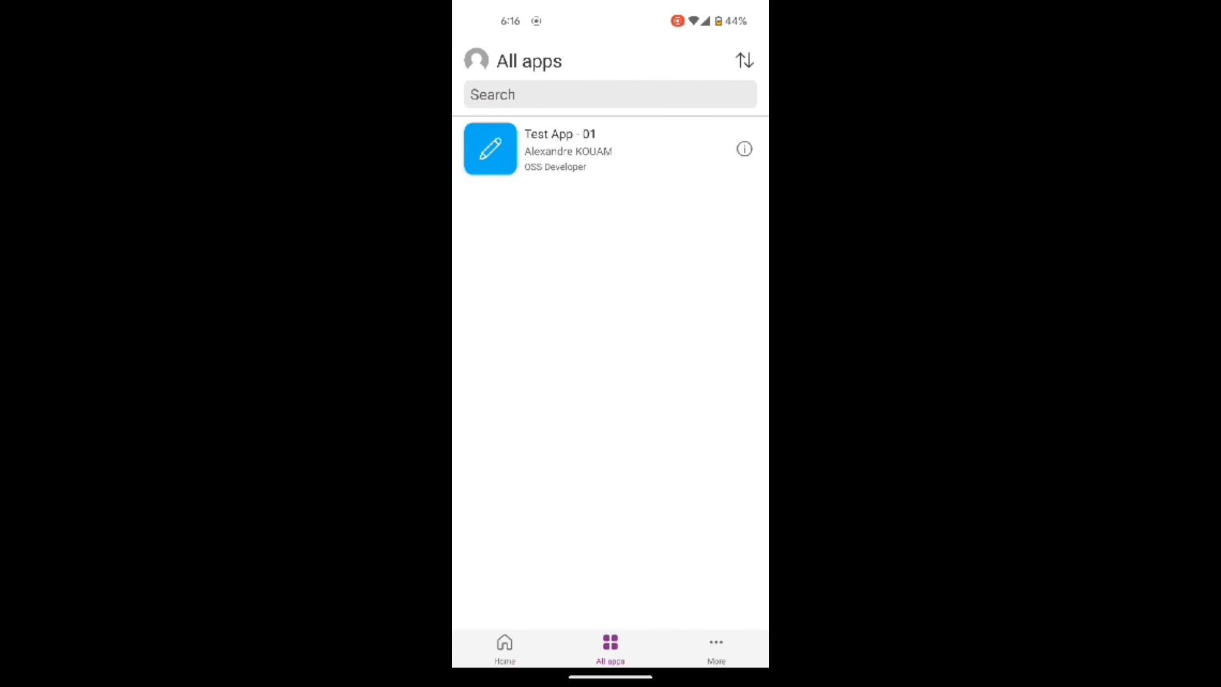
pyautogui.moveTo(643, 274); pyautogui.dragTo(657, 477)
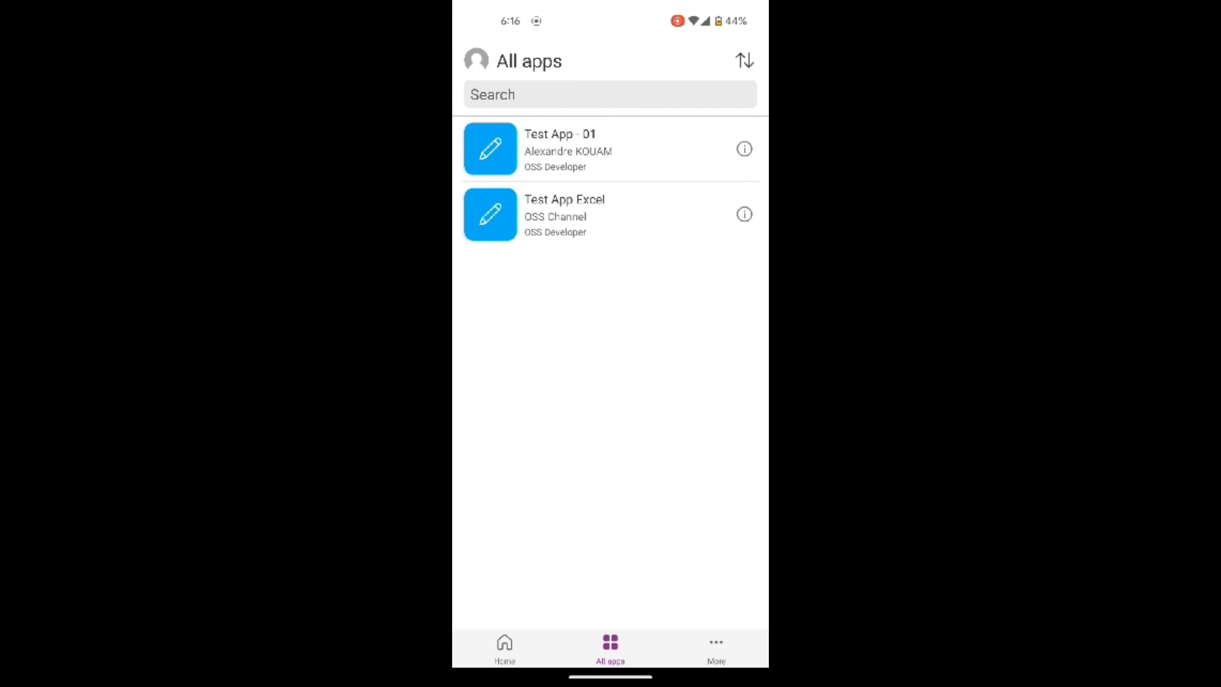
pyautogui.click(564, 214)
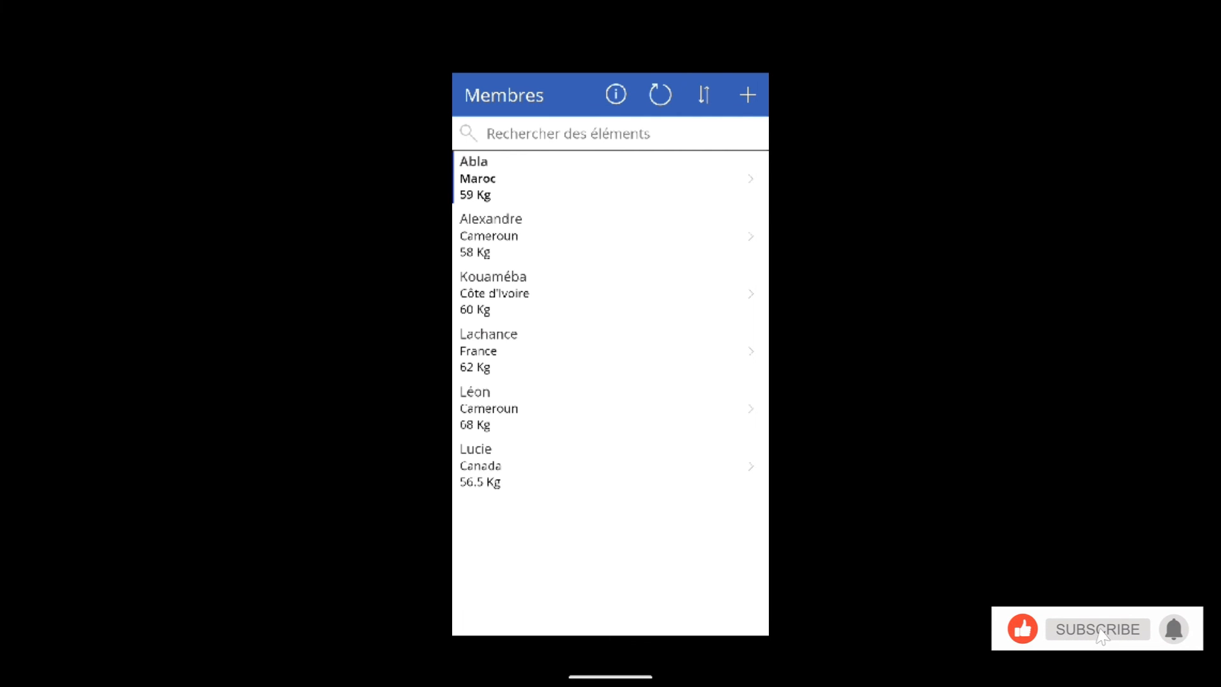
# Set the weight of the 68 Kg member from Cameroun to 67, save the record, and return to the Membres list
pyautogui.click(610, 409)
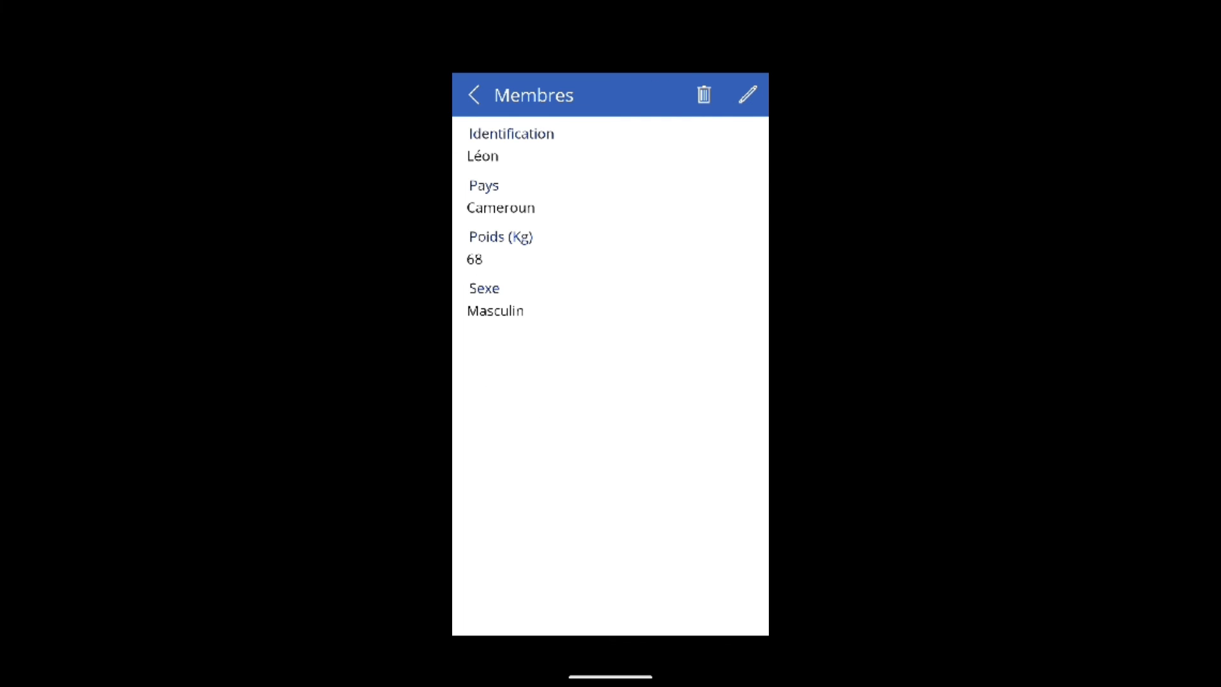
pyautogui.click(748, 95)
pyautogui.click(484, 307)
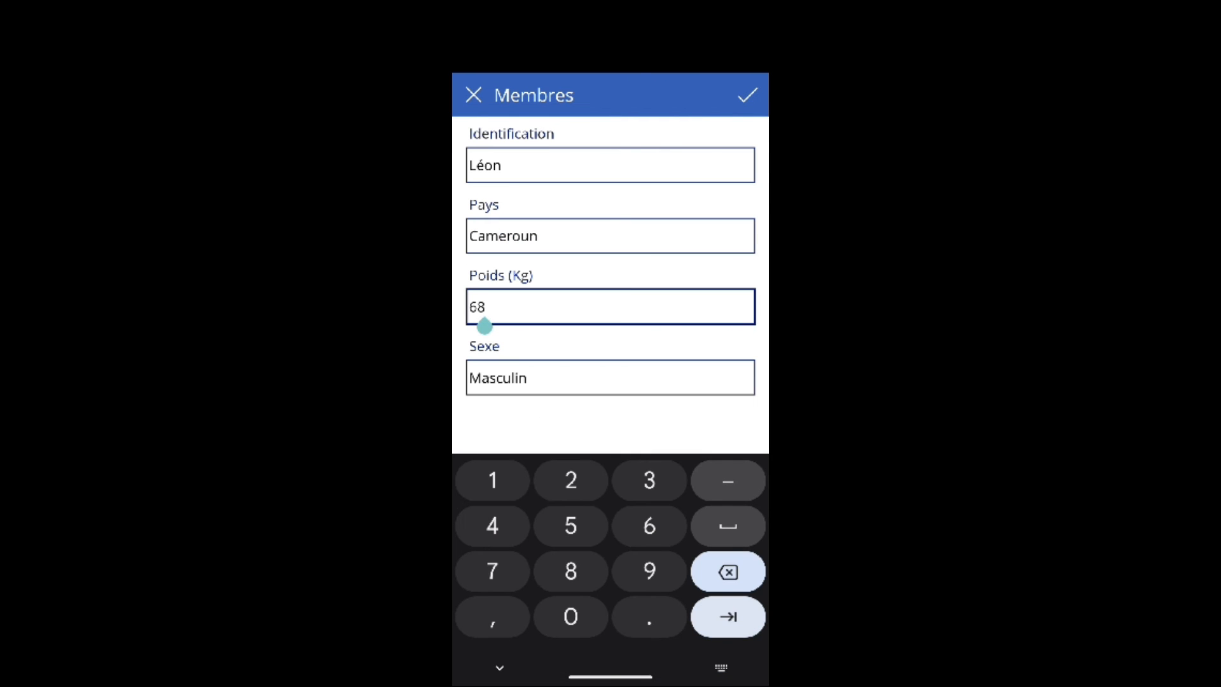
pyautogui.press('BackSpace')
pyautogui.write('7')
pyautogui.click(748, 95)
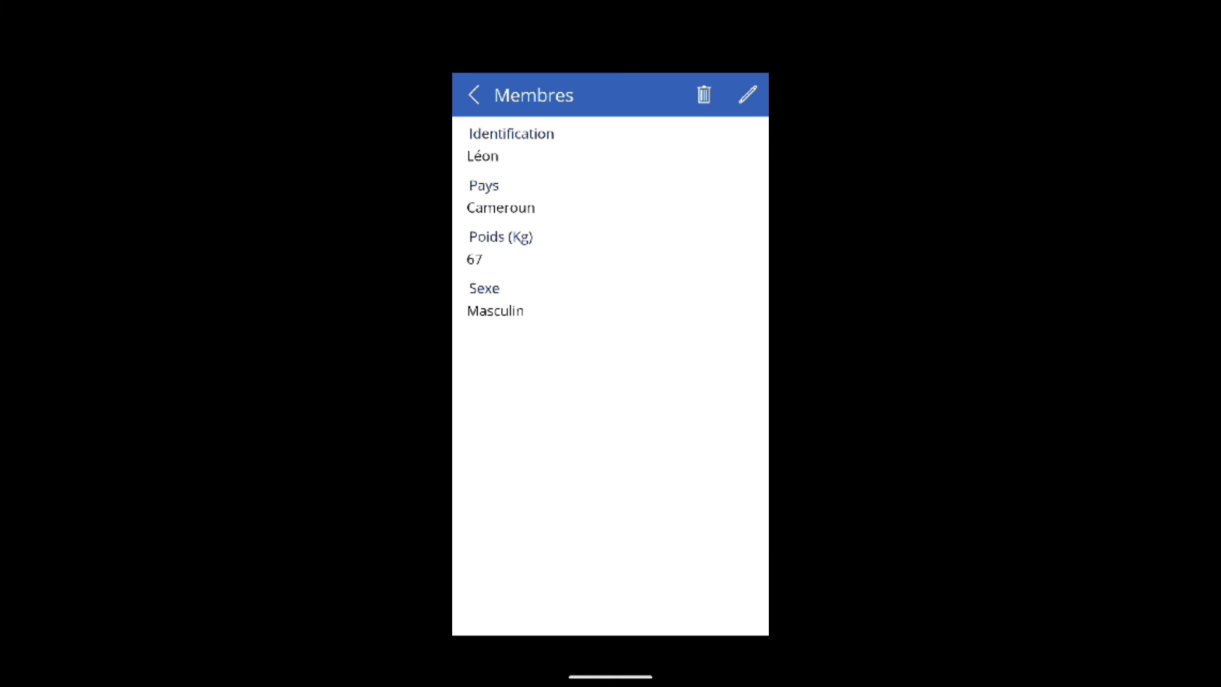
pyautogui.click(473, 95)
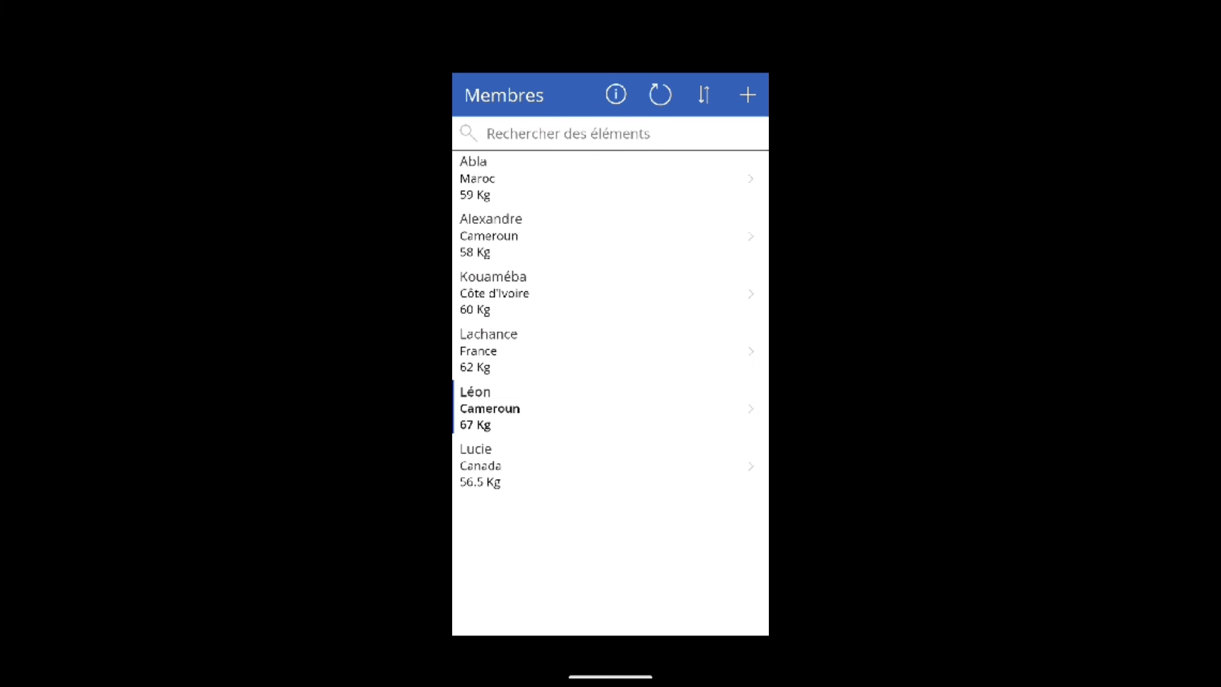